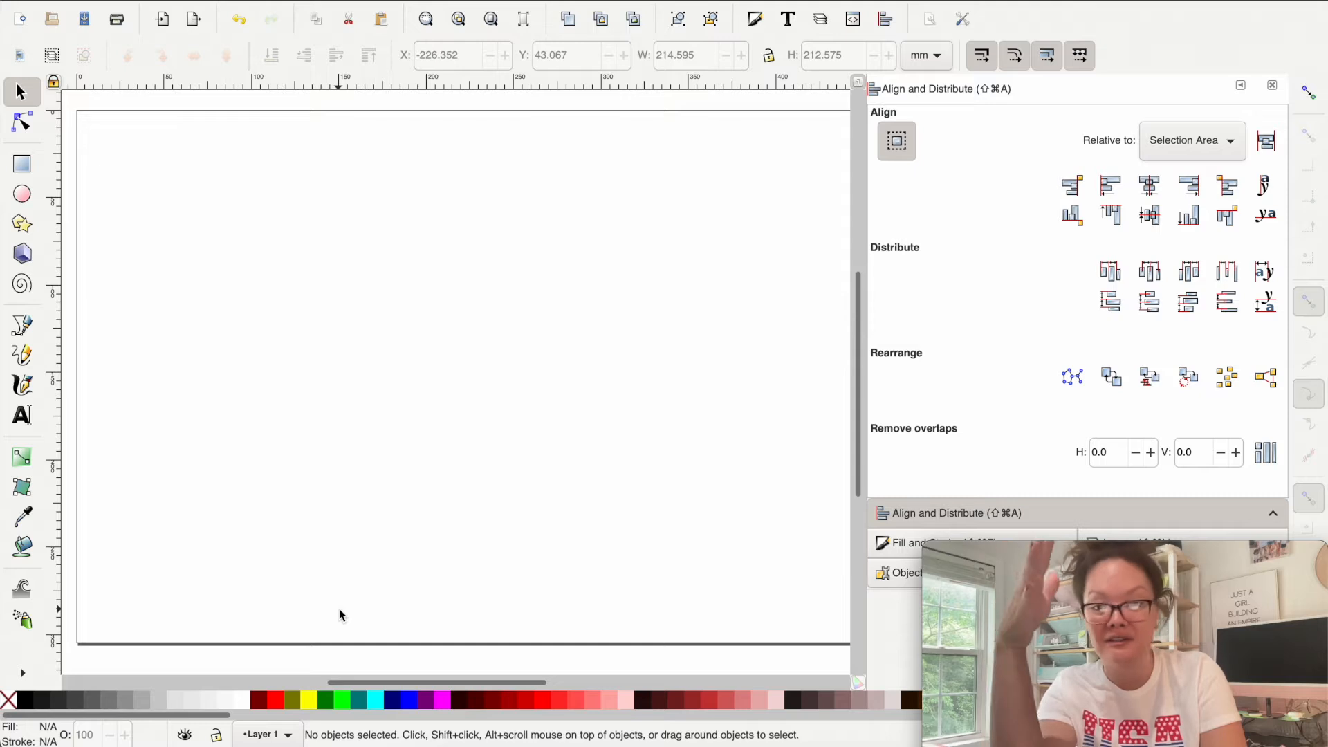
- Draw an ellipse about 230 mm wide and 241 mm high on the page's left half
scroll(339, 608, down, 1)
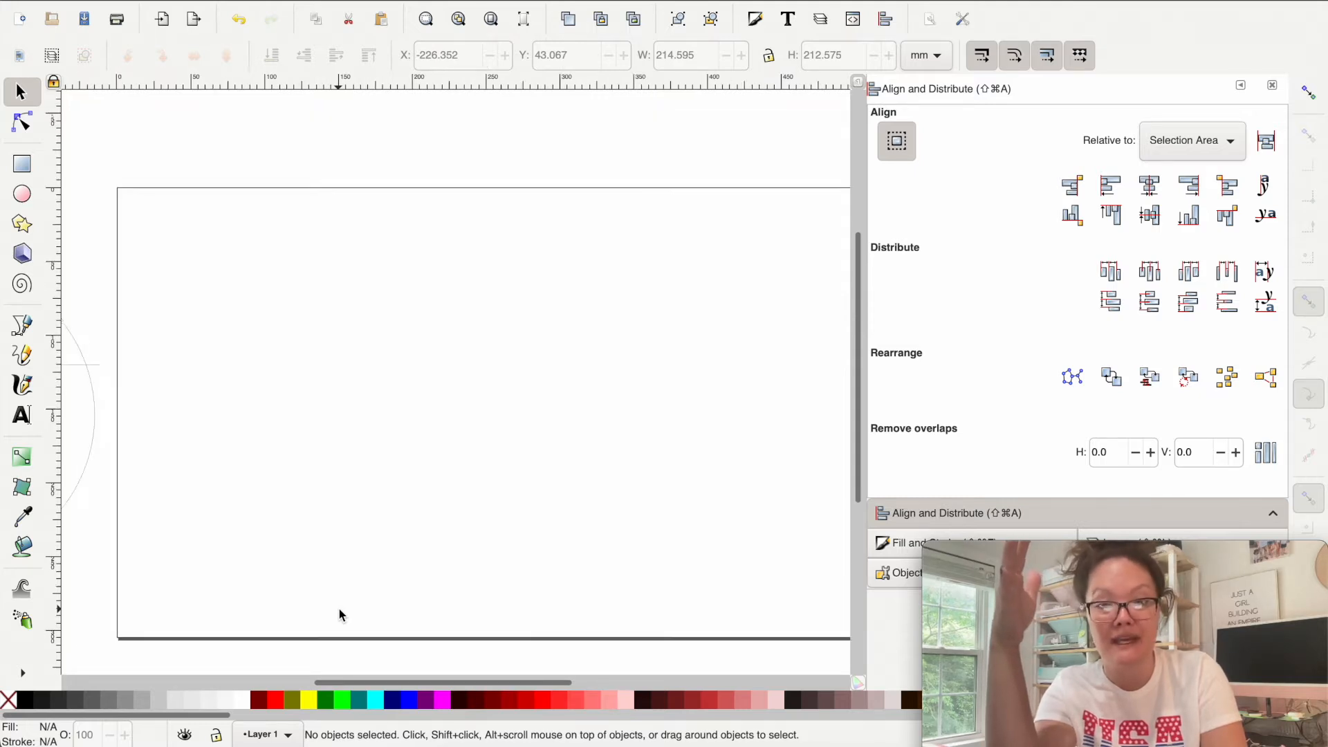
scroll(339, 609, right, 2)
scroll(339, 608, down, 1)
scroll(339, 610, down, 1)
scroll(339, 610, left, 1)
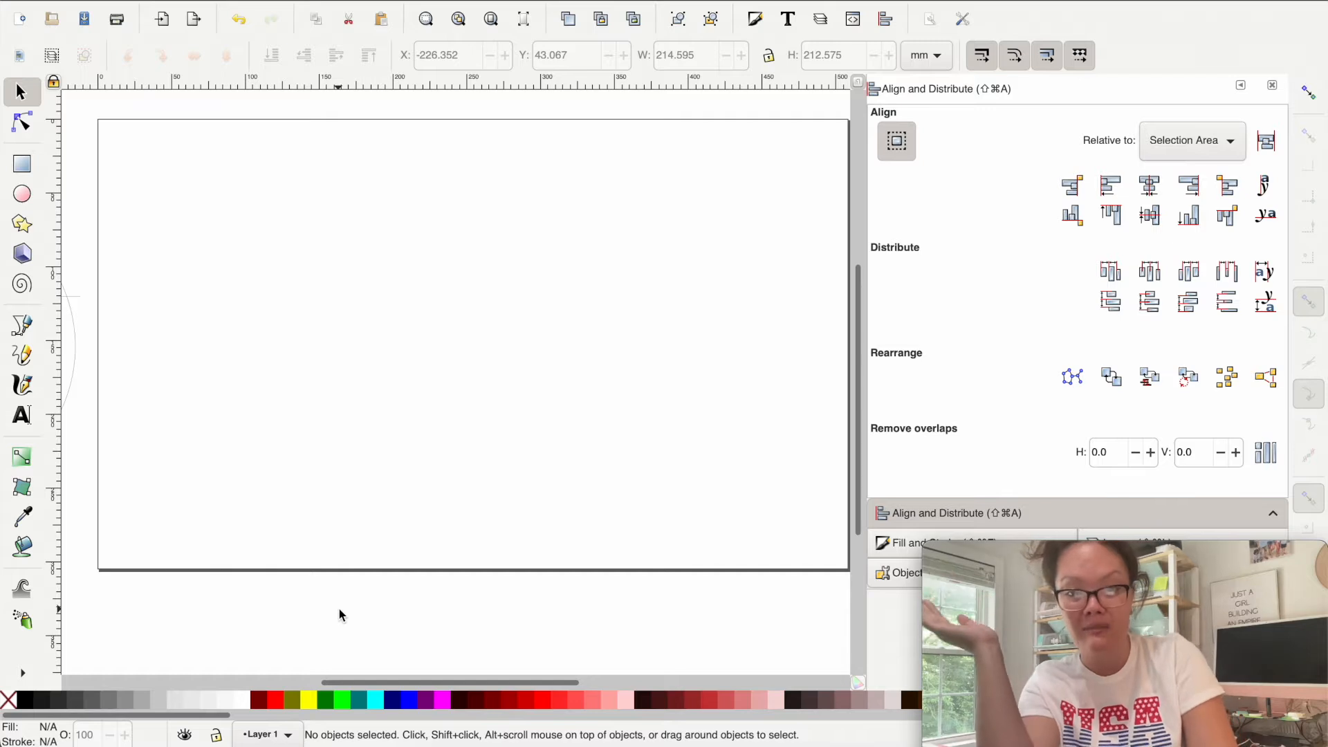
scroll(339, 609, right, 1)
scroll(339, 609, up, 1)
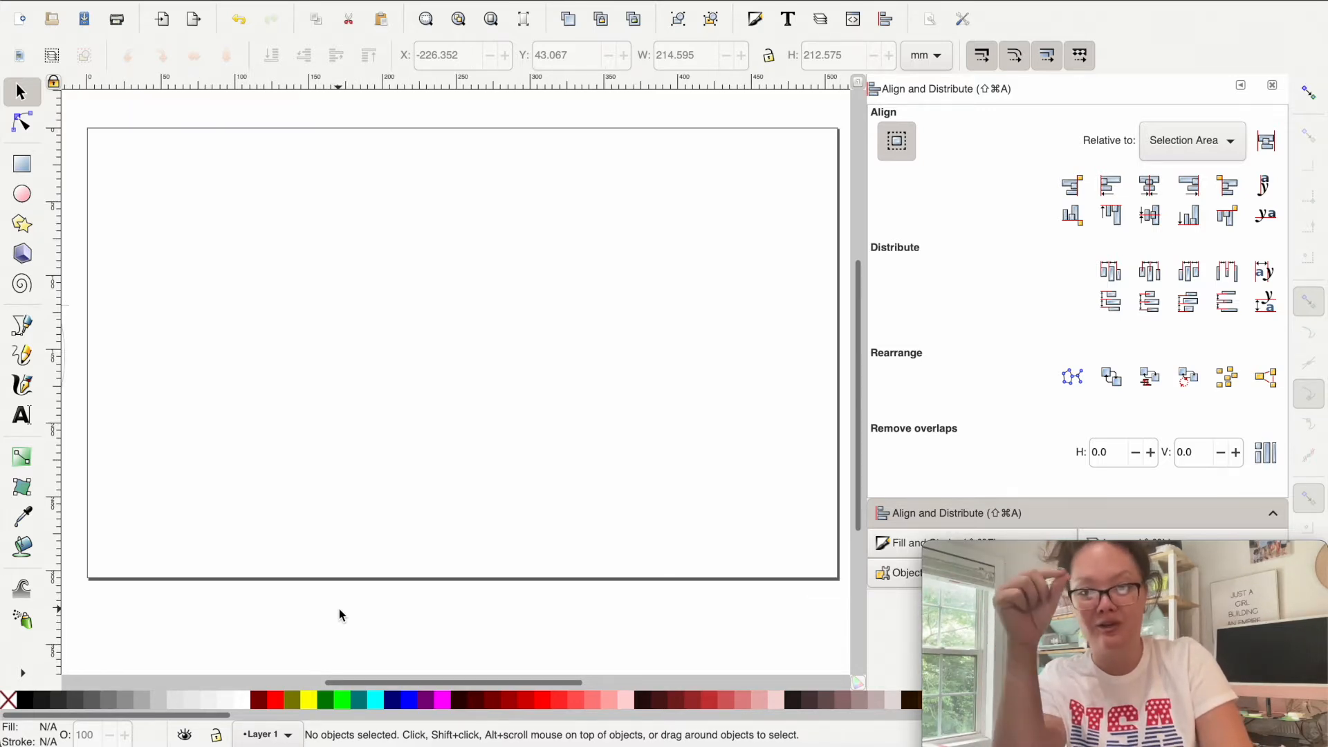
click(21, 194)
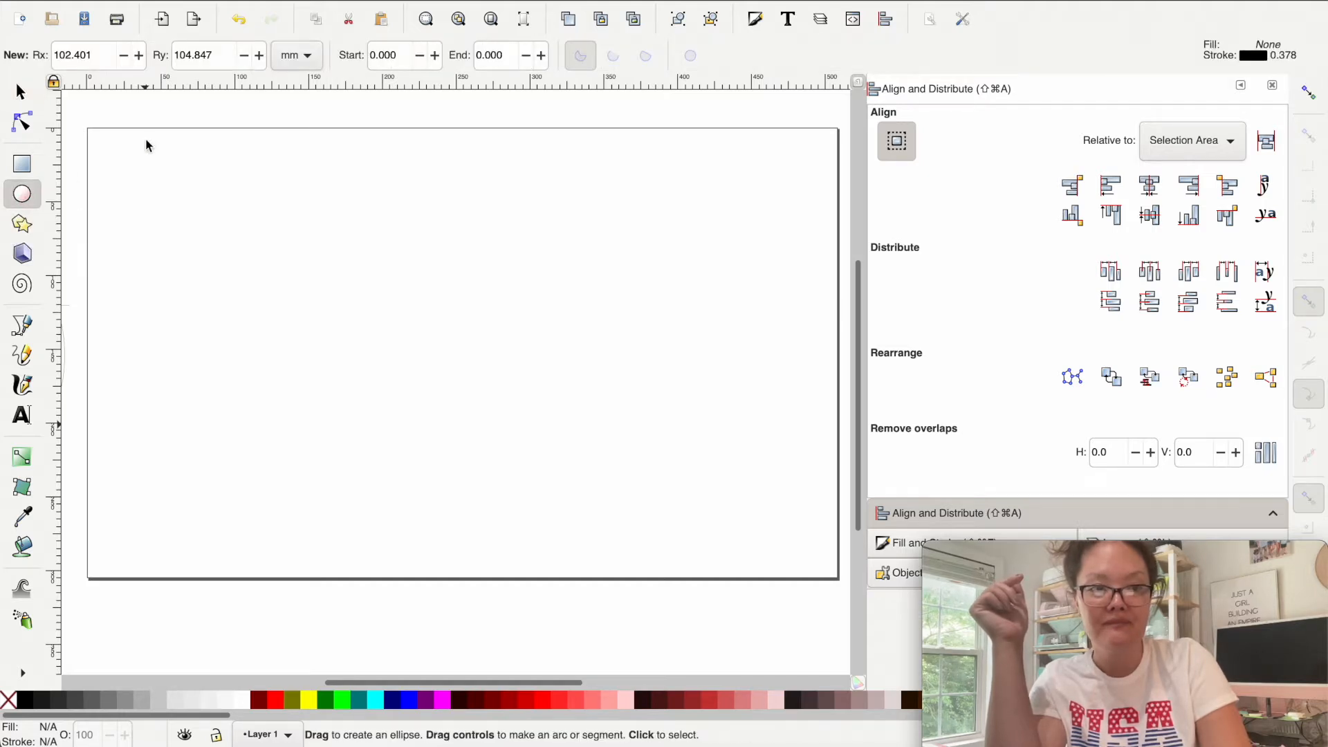
drag(134, 163, 475, 518)
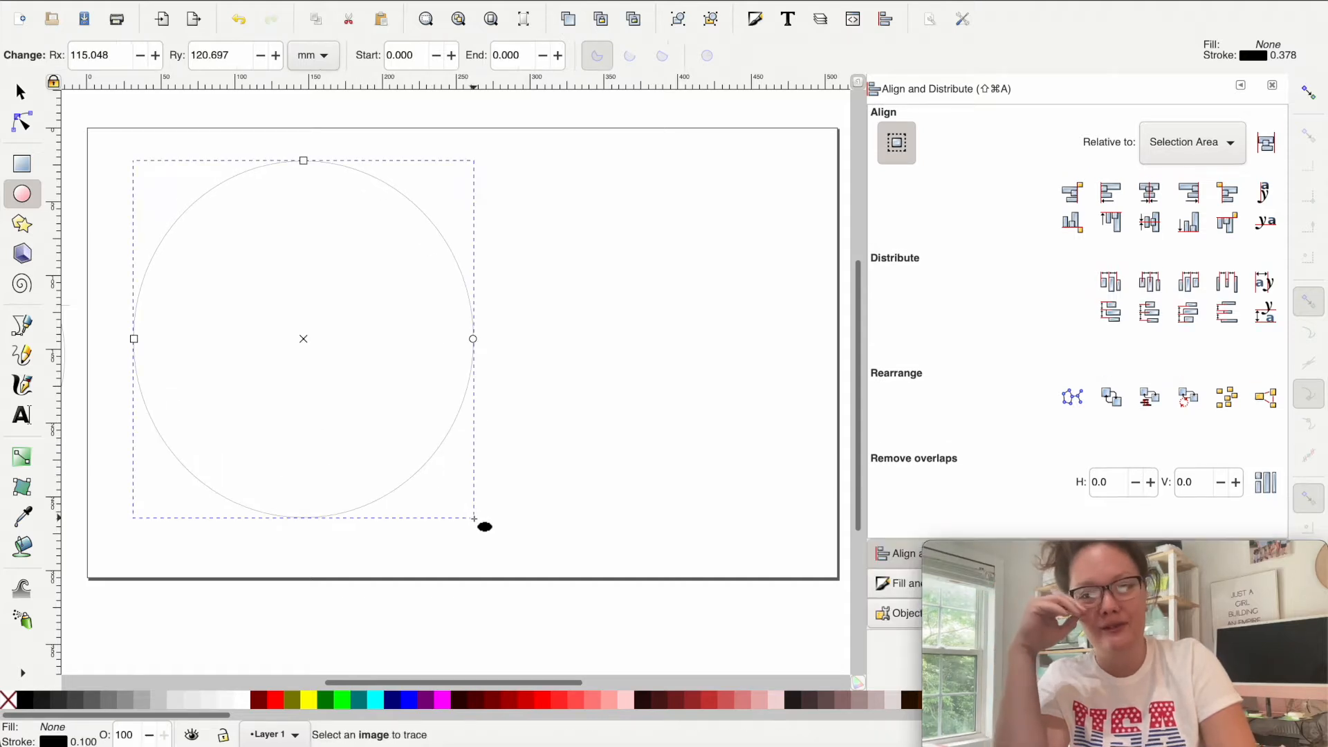
- Switch the measurement units to inches and set the ellipse's width and height to 10 in
click(22, 94)
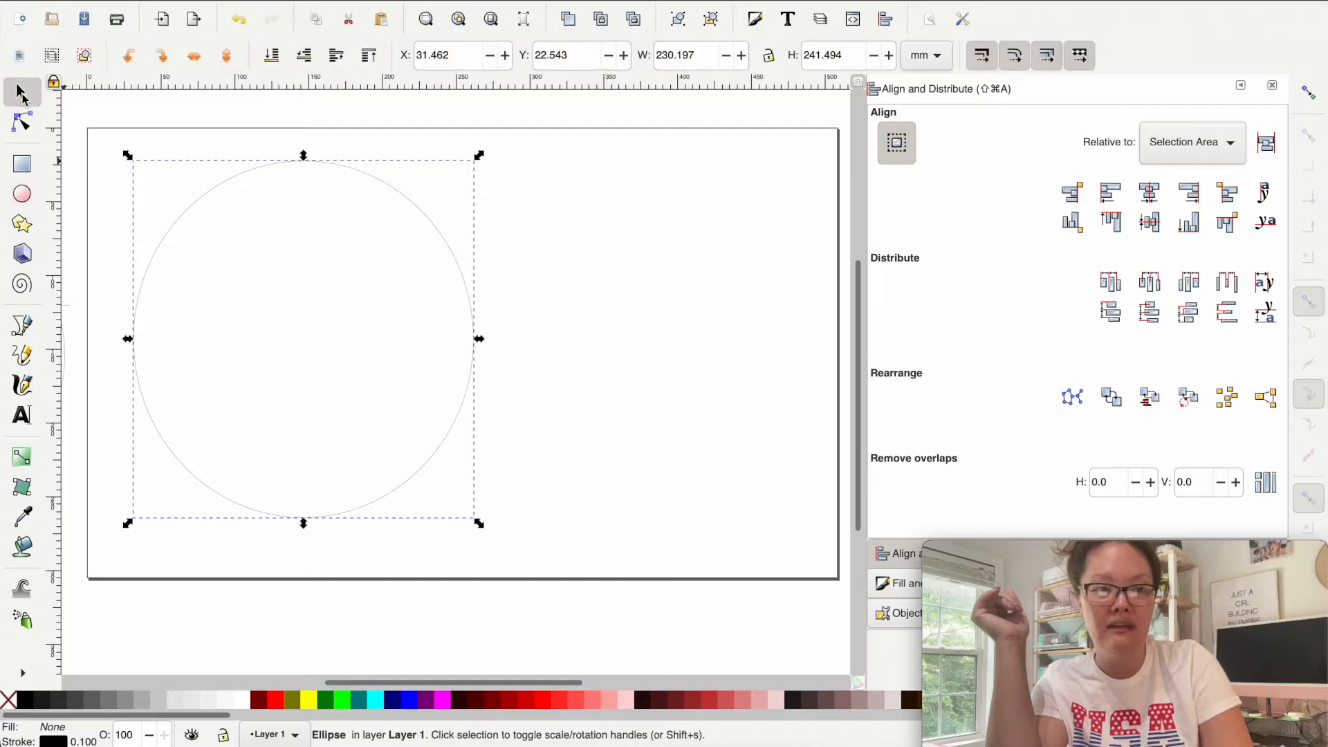
click(923, 56)
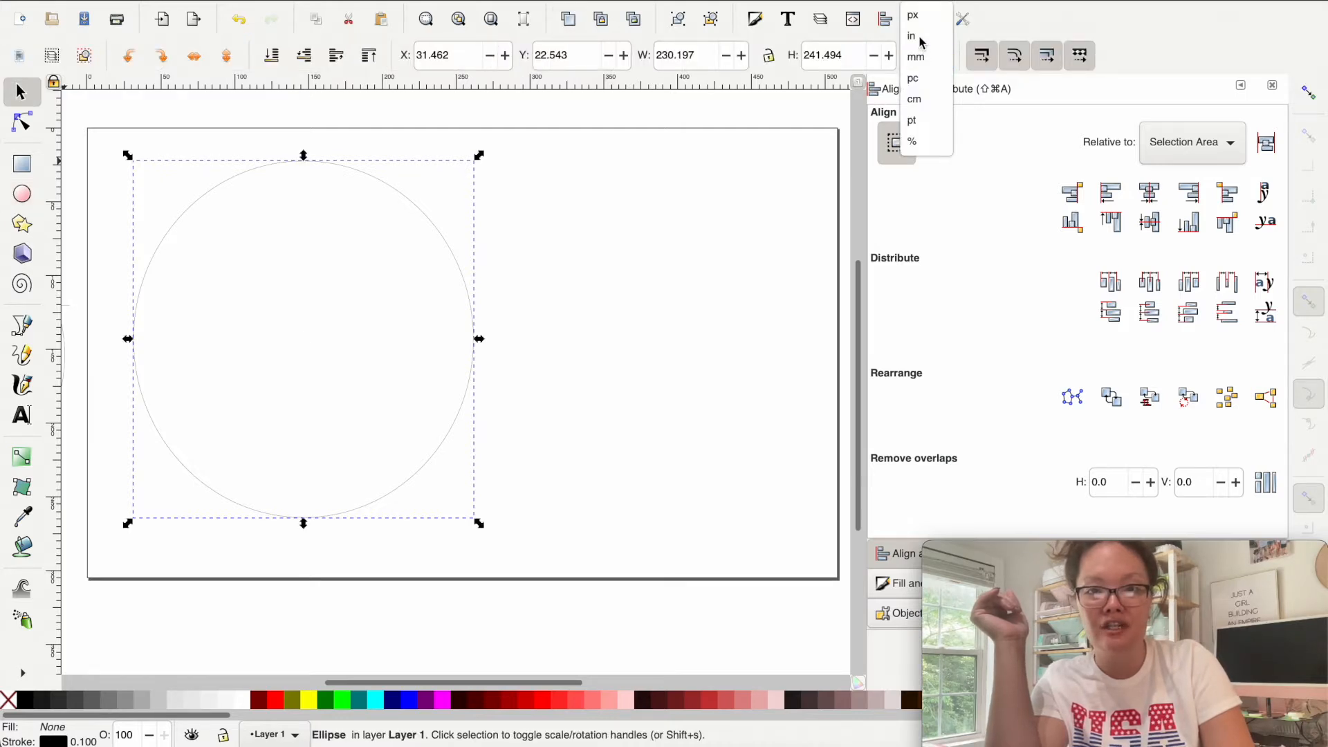
click(920, 39)
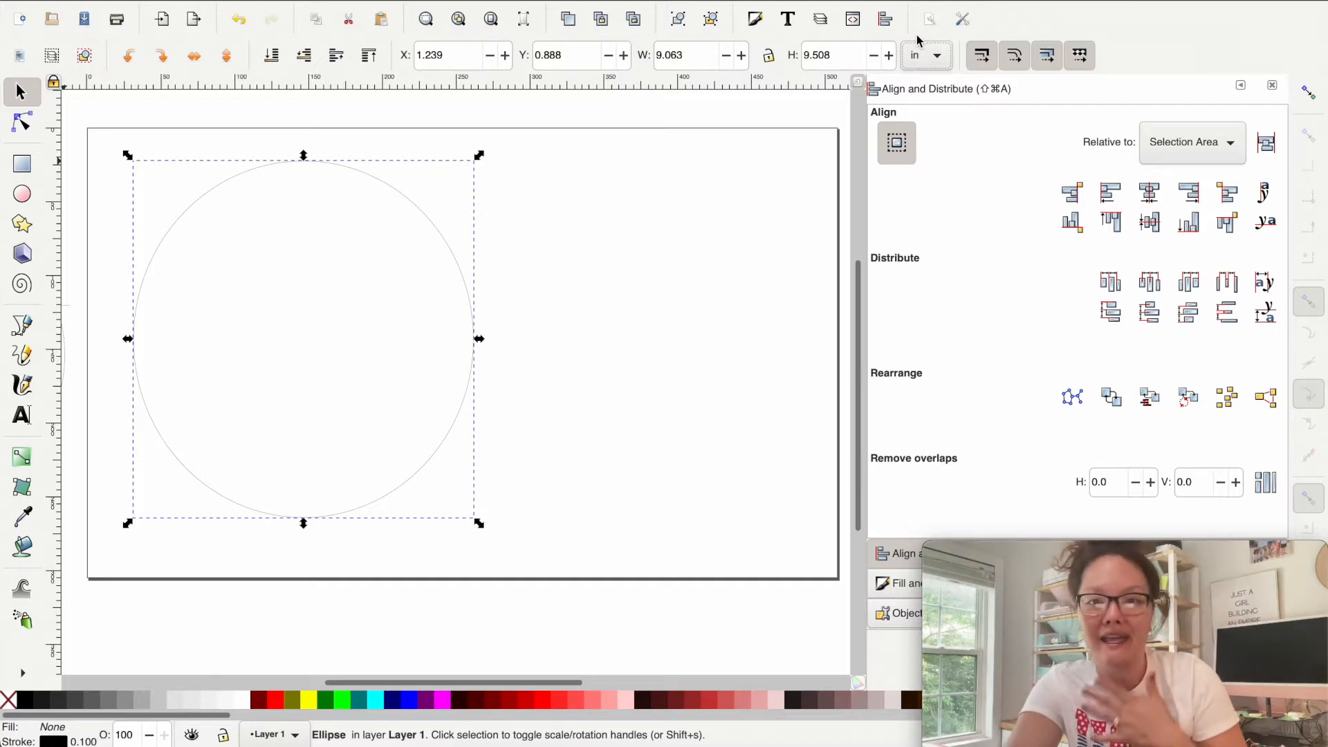
drag(693, 56, 652, 55)
click(767, 56)
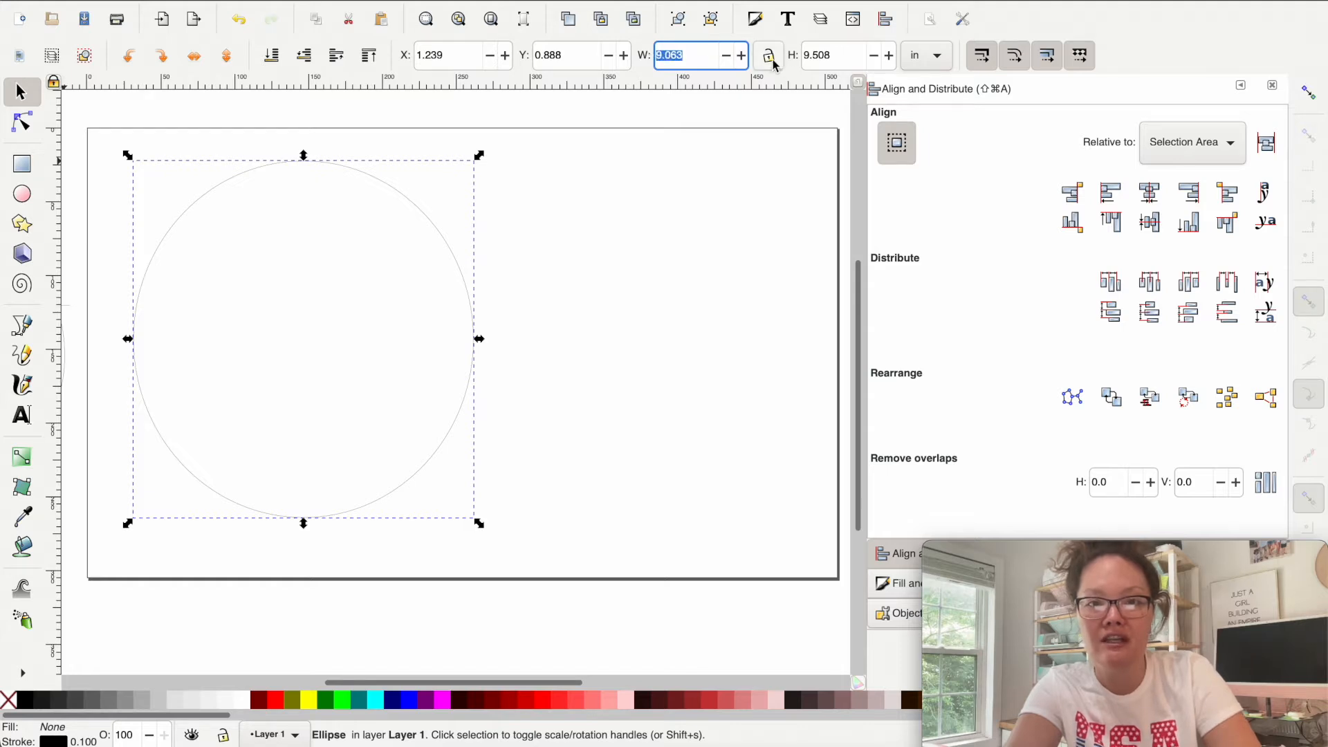
text(10)
key(Tab)
text(10)
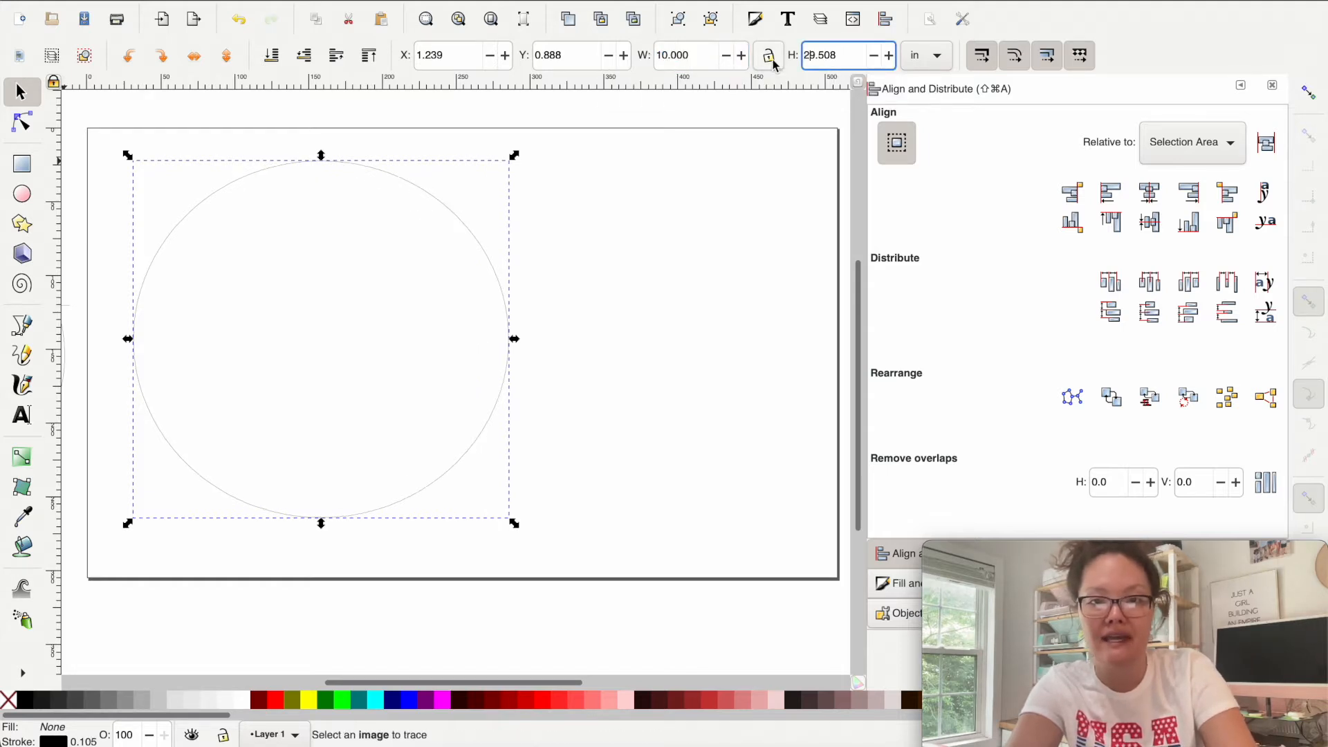
key(Return)
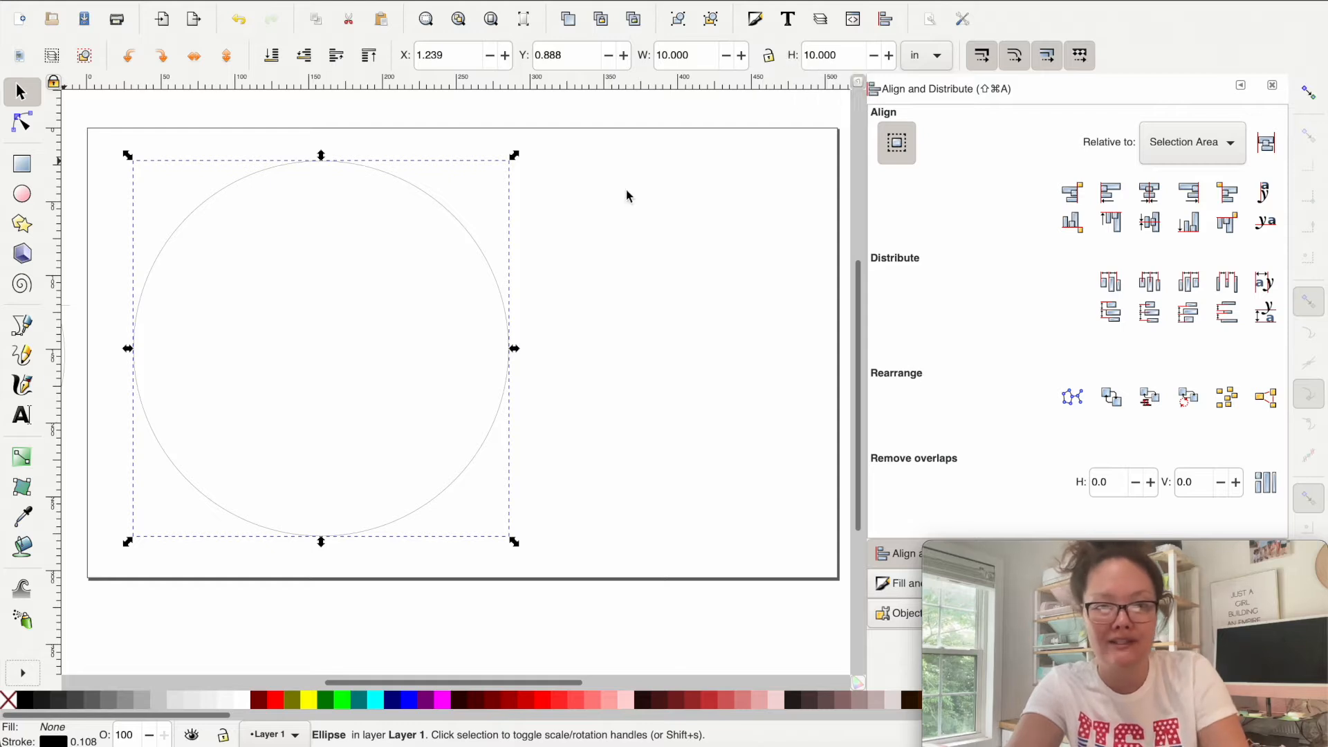
- Duplicate the 10 in circle and move the copy to its right, at about X 13.6 in, Y 0.44 in
scroll(625, 190, left, 1)
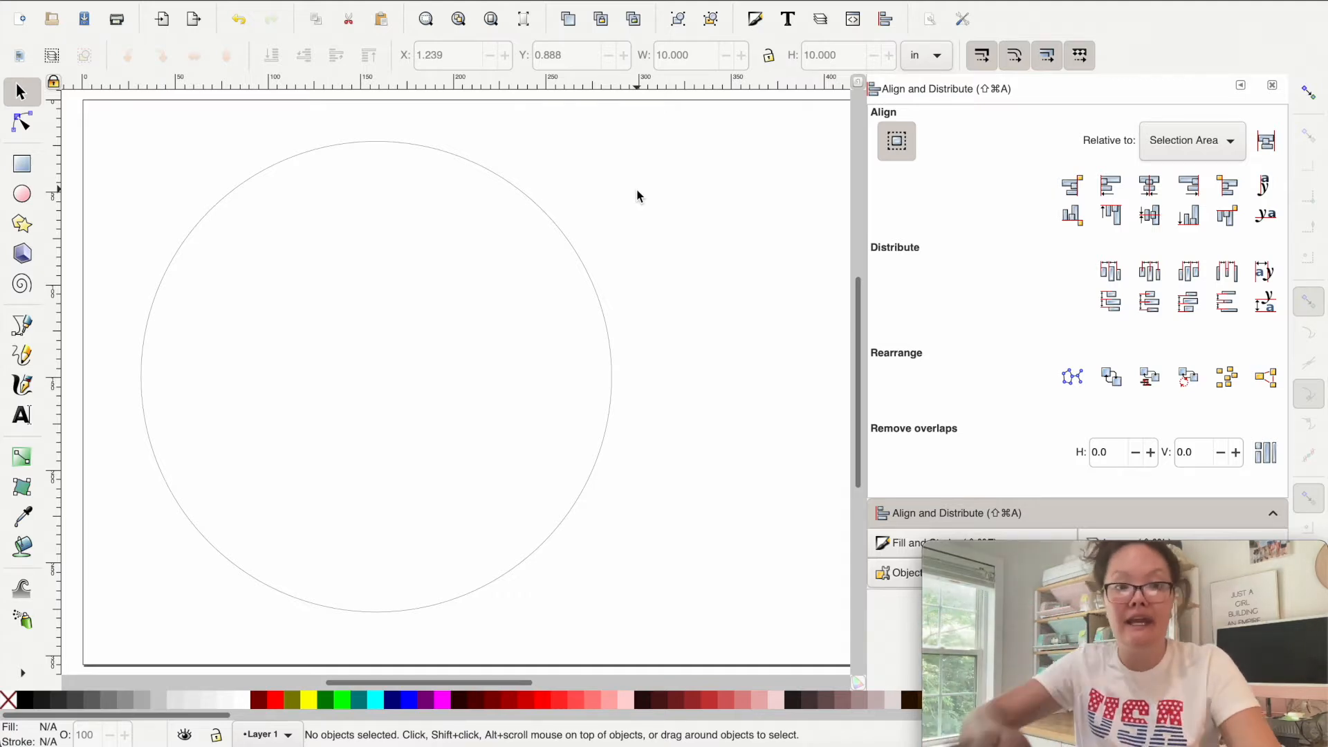
click(554, 221)
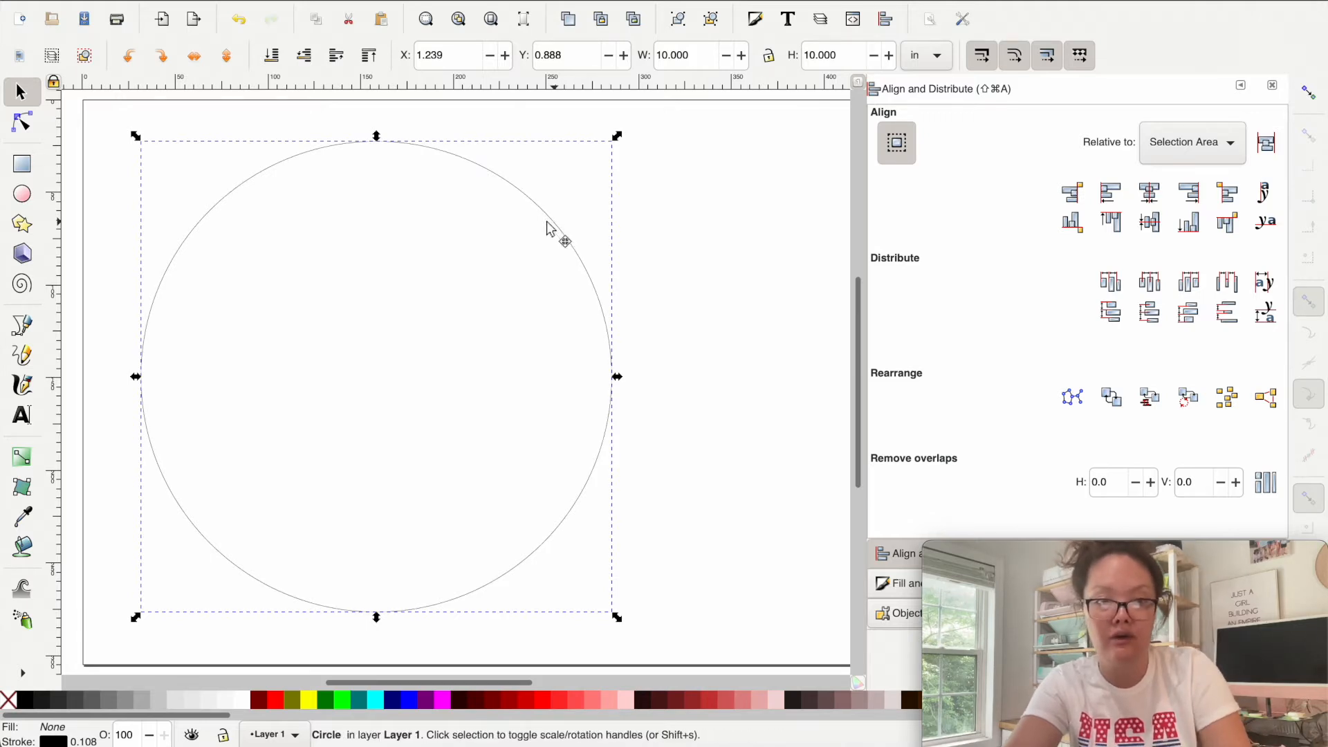
key(ctrl+d)
drag(159, 316, 739, 289)
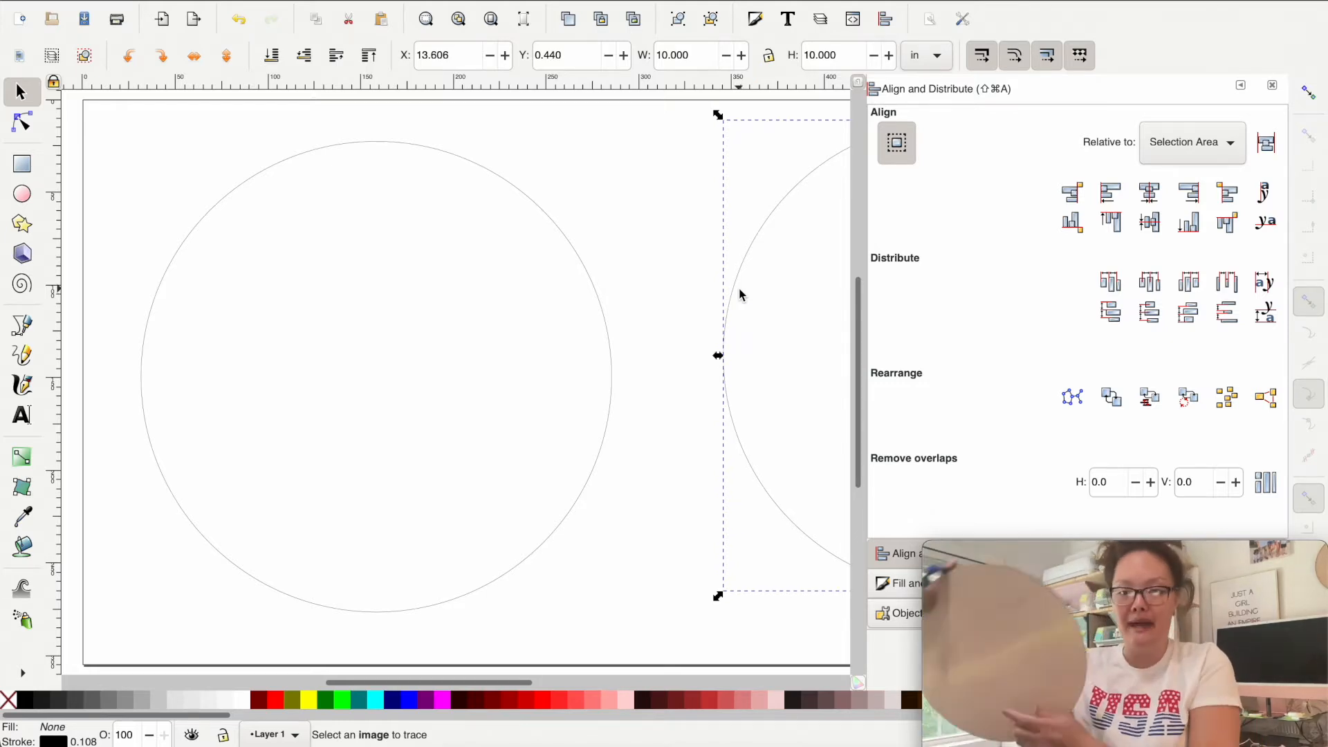
click(271, 55)
click(270, 55)
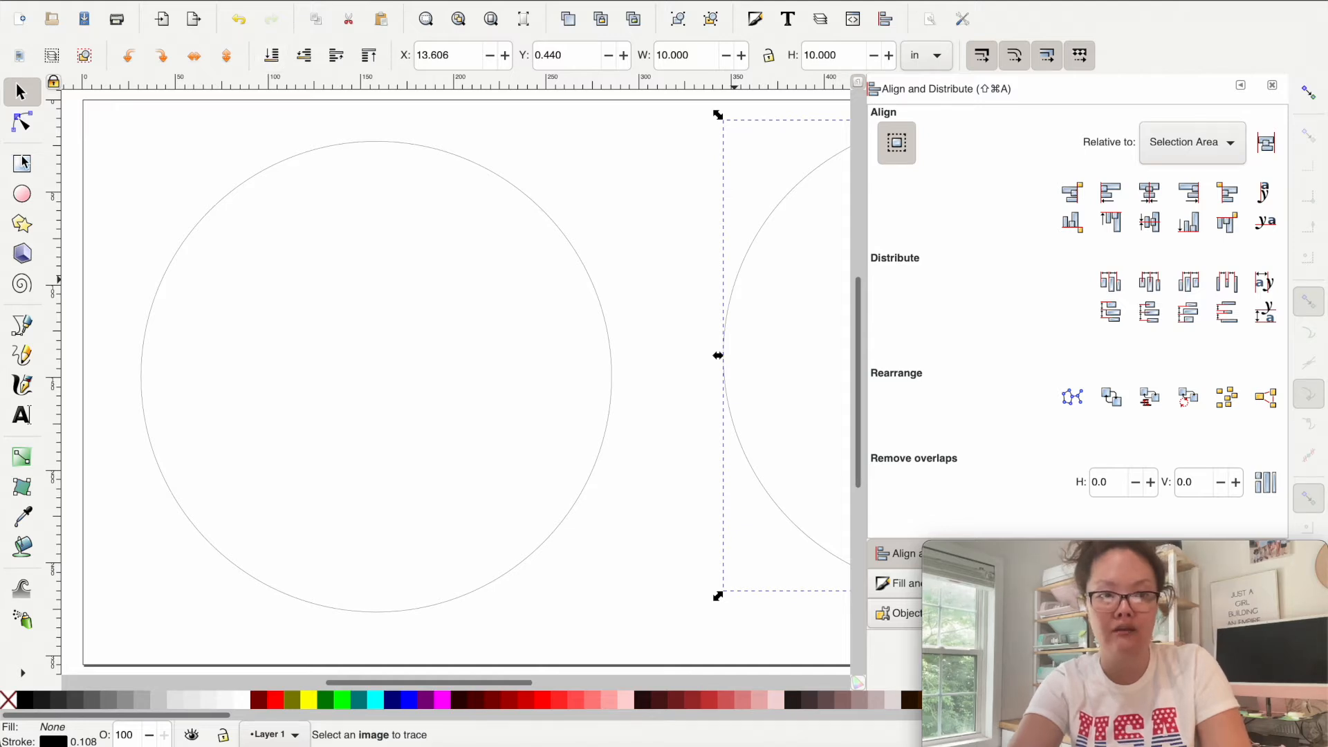
- Draw a rectangle about 6.1 by 5.7 in over the upper-left quarter of the original circle
scroll(116, 173, left, 1)
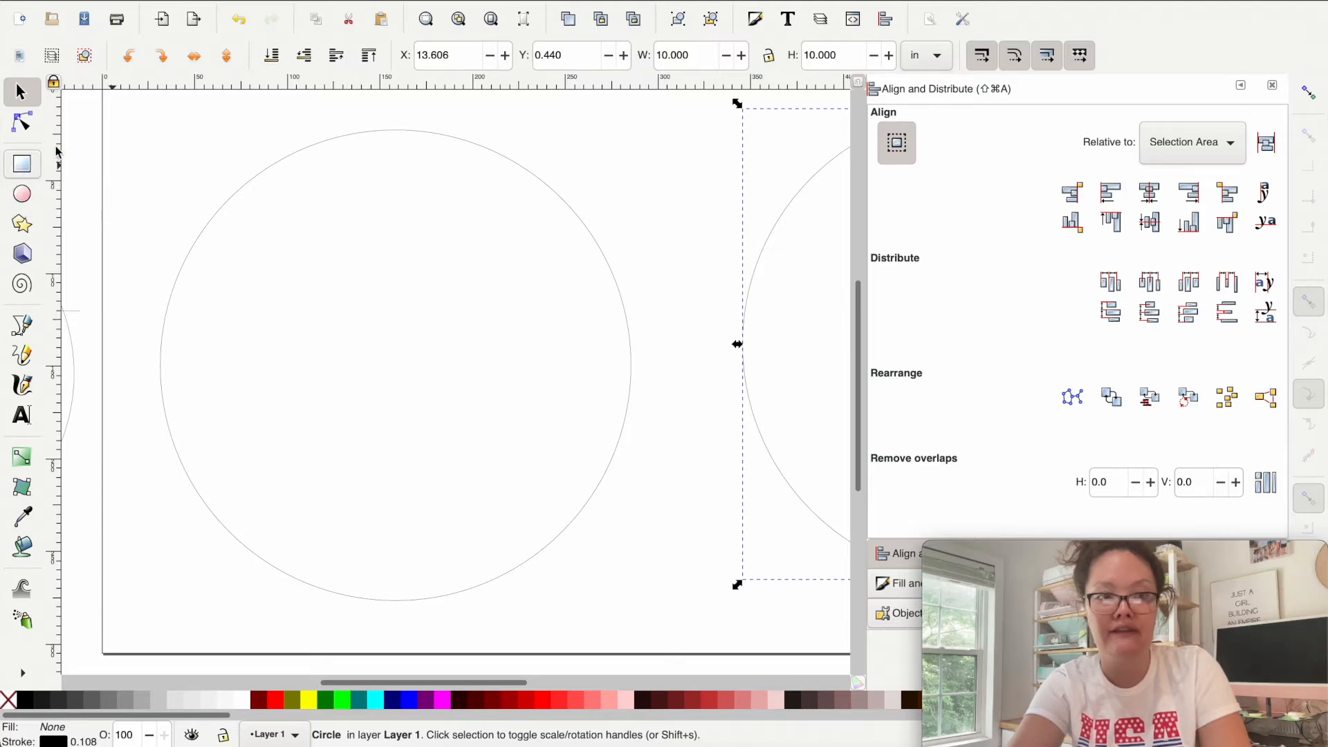
click(22, 166)
drag(124, 108, 413, 379)
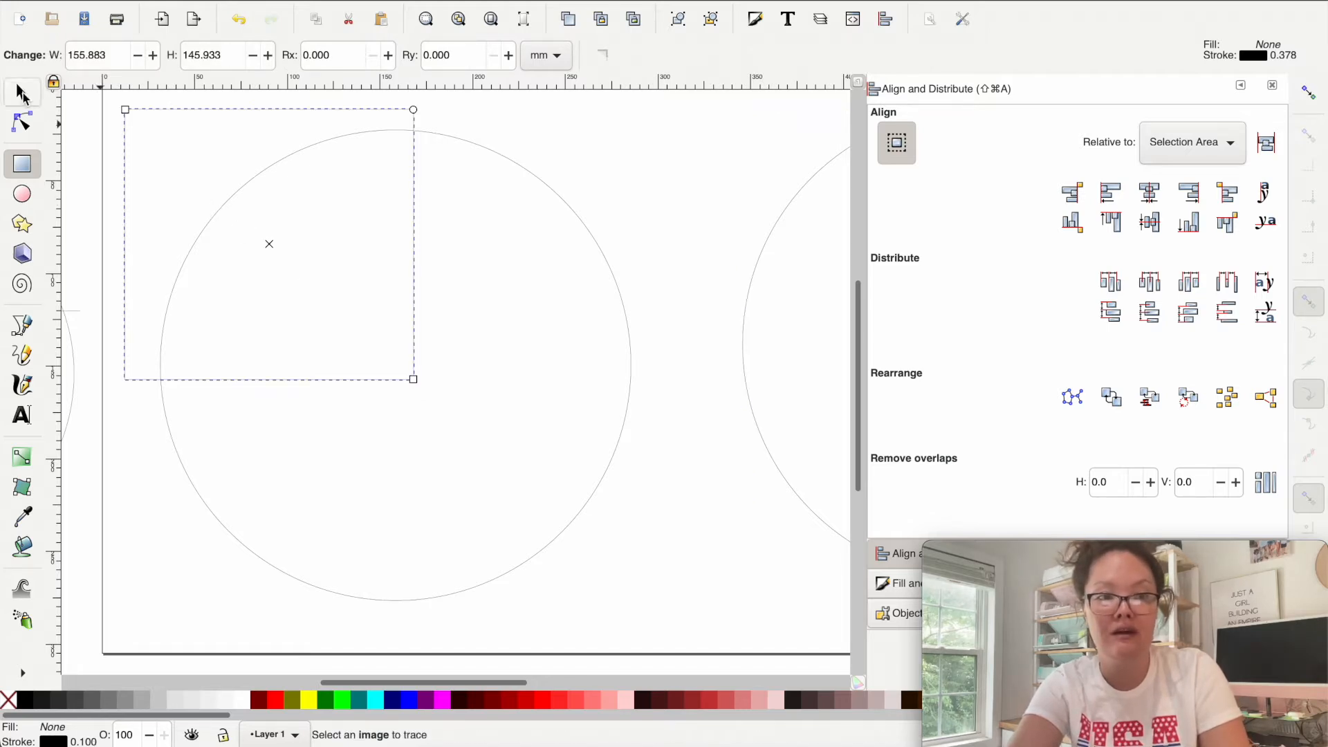
click(21, 92)
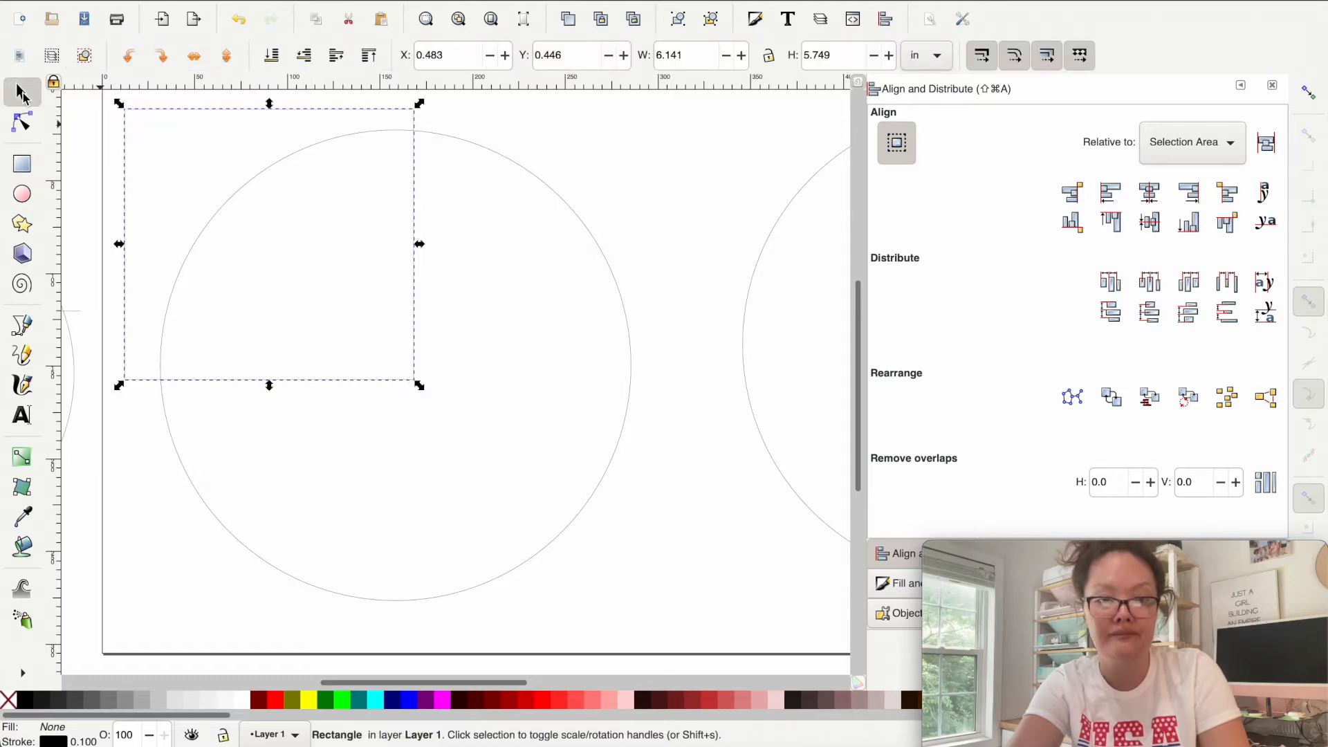
- Set the rectangle's width and height to 5 in, half the circle's diameter
click(629, 400)
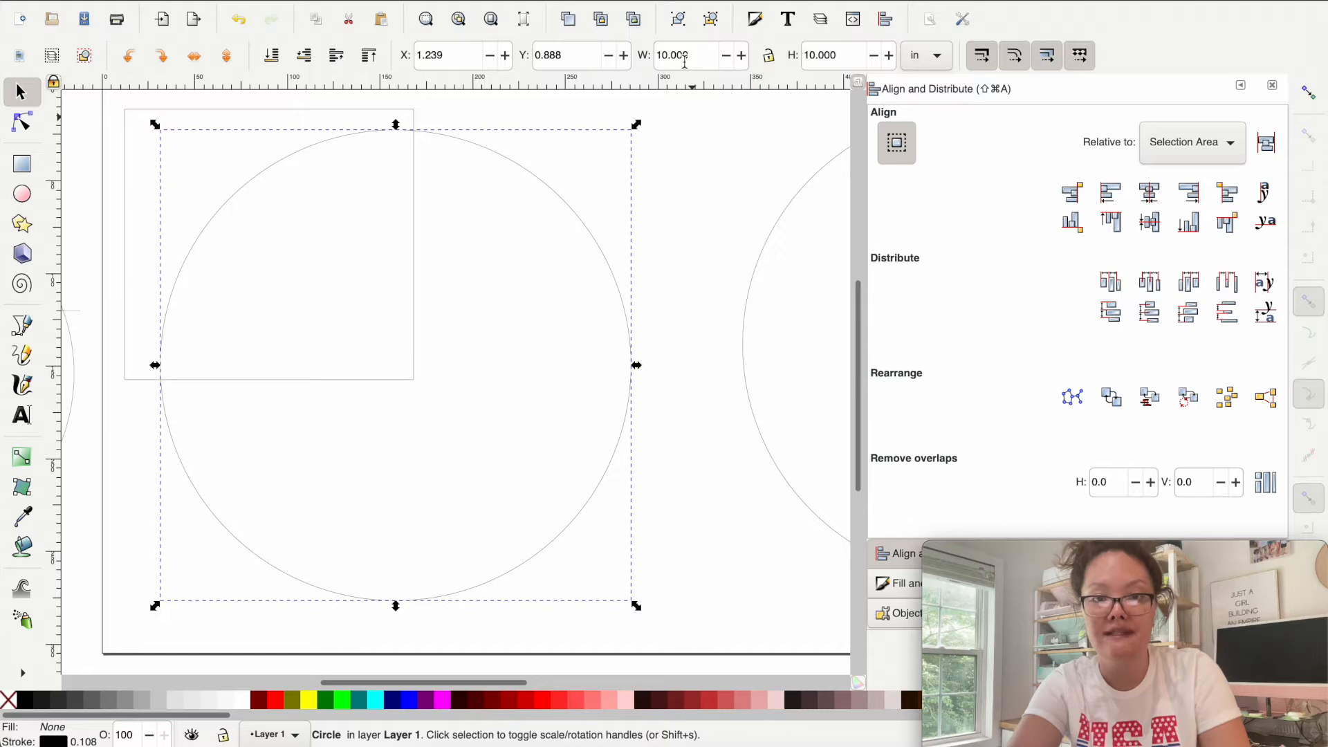
click(372, 379)
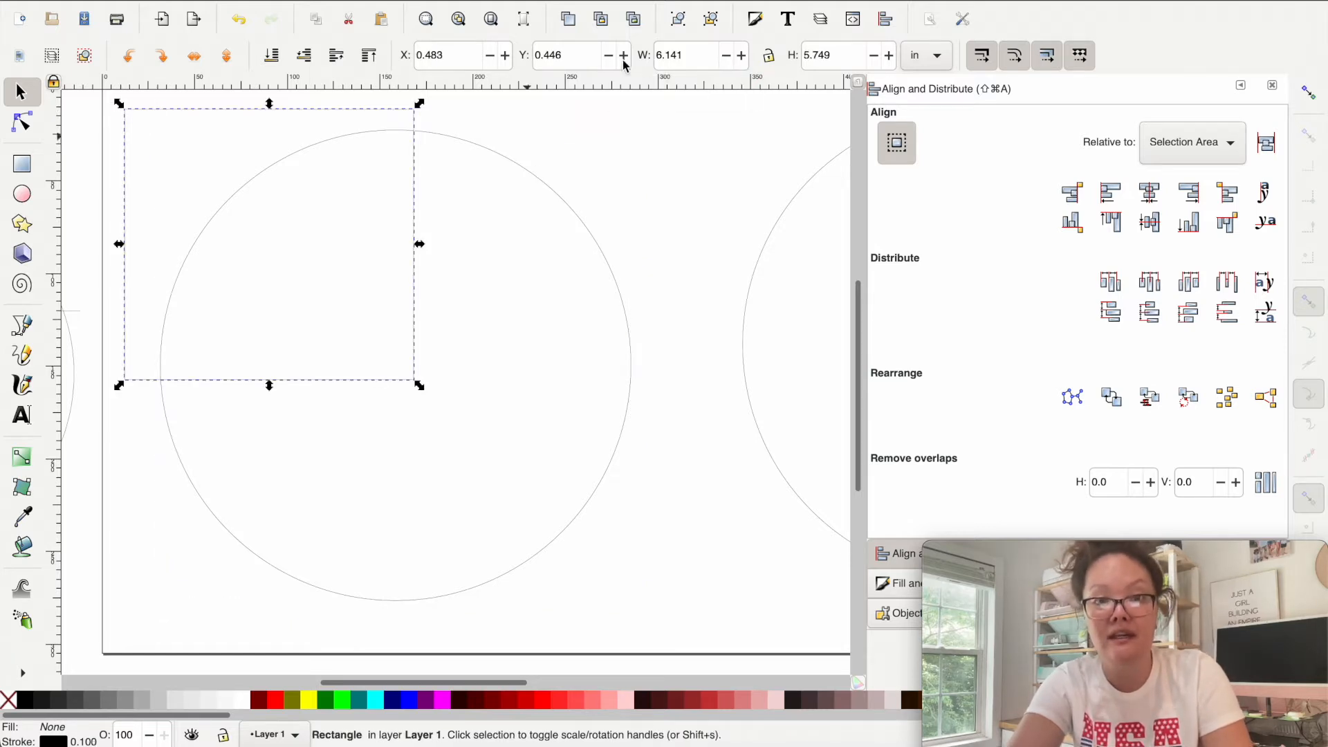
triple_click(699, 55)
text(5)
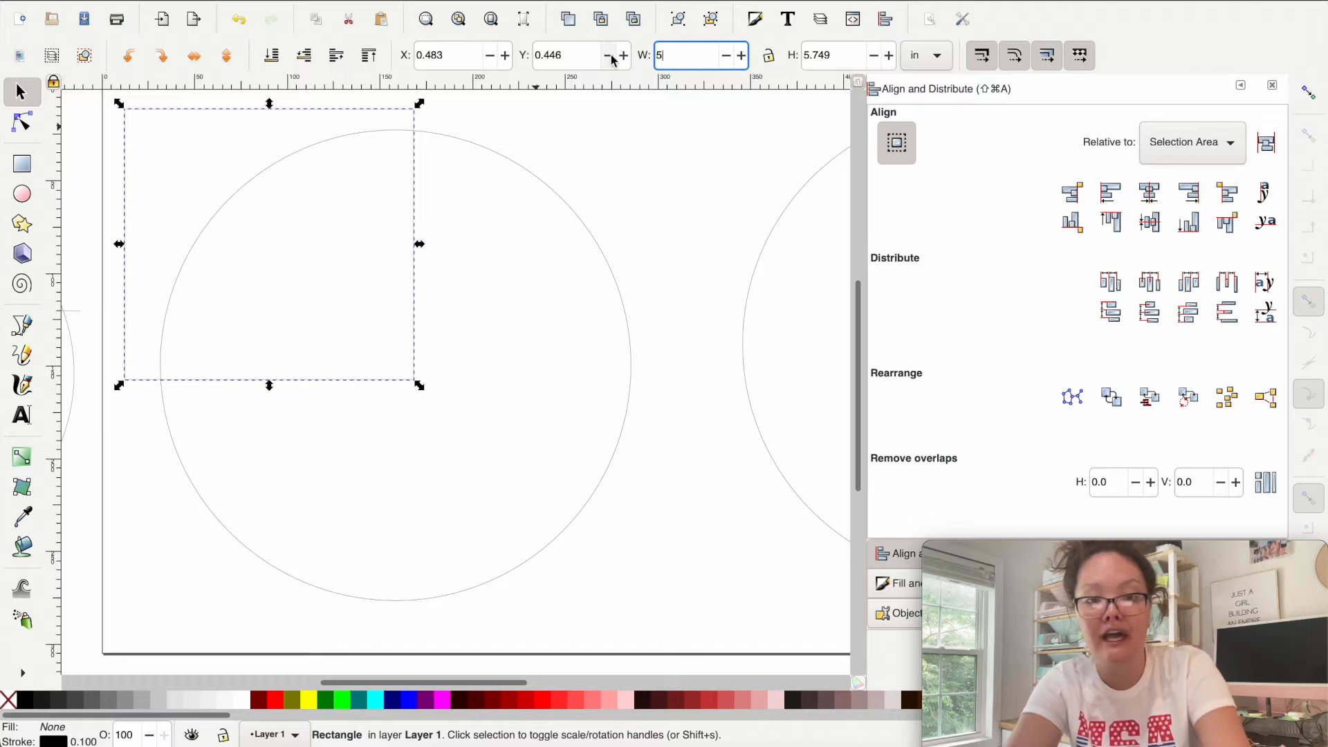
key(Tab)
text(5)
key(Return)
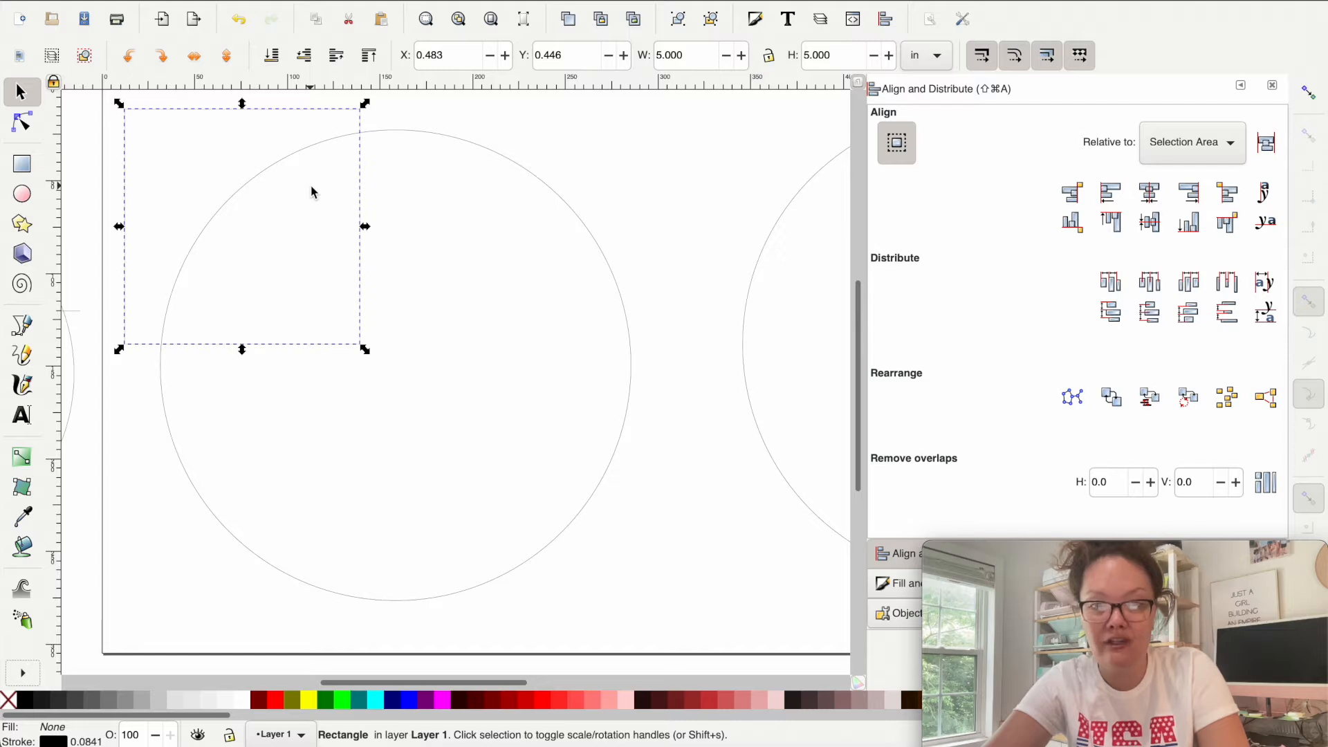
- Align the left and top edges of the 5 in square and the circle it overlaps
shift+click(539, 183)
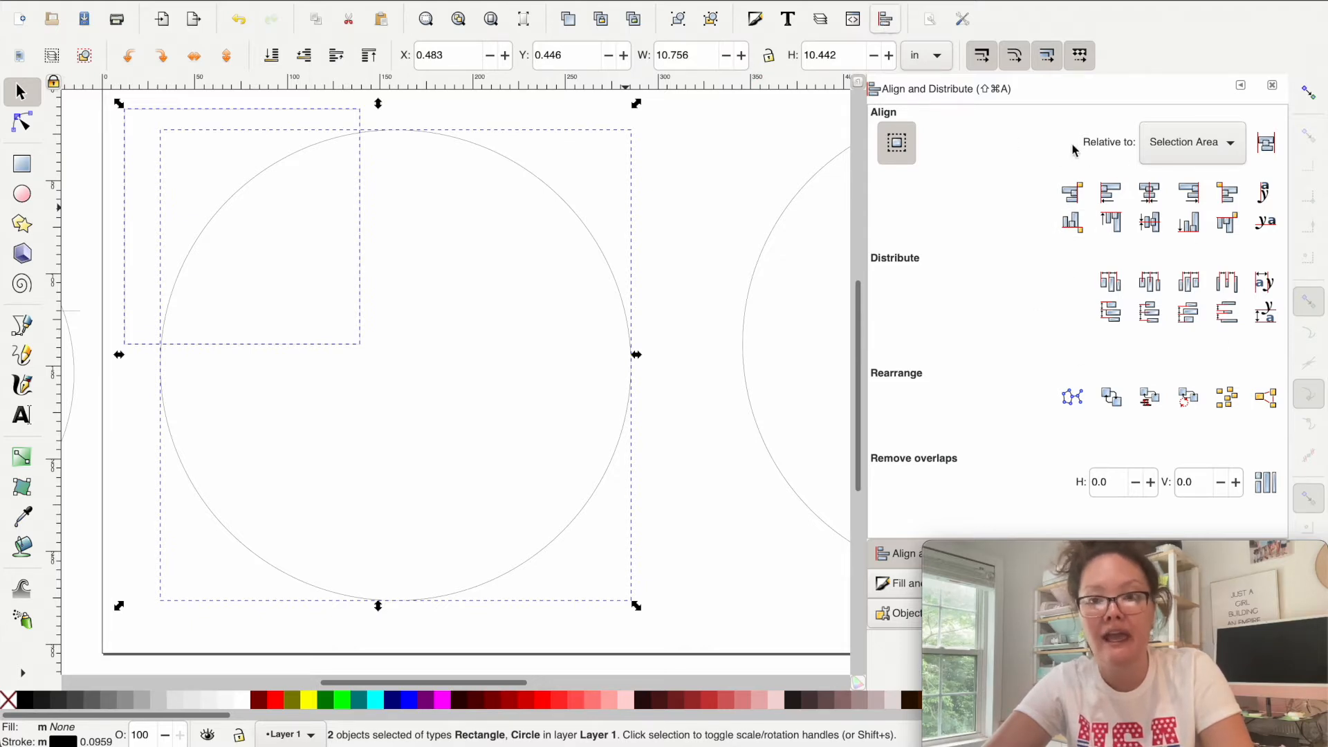
click(1107, 196)
click(1117, 224)
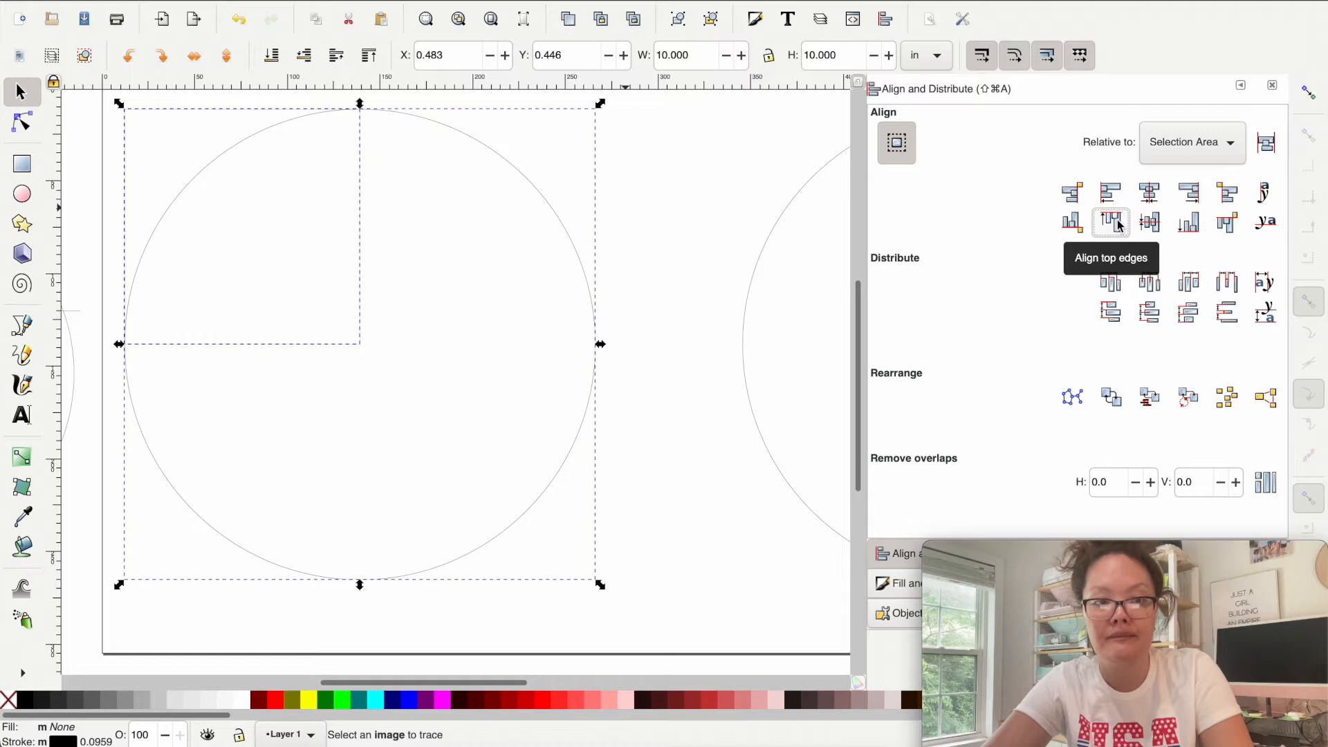
- Try an Intersection of the aligned square and circle, and undo it
scroll(688, 275, left, 3)
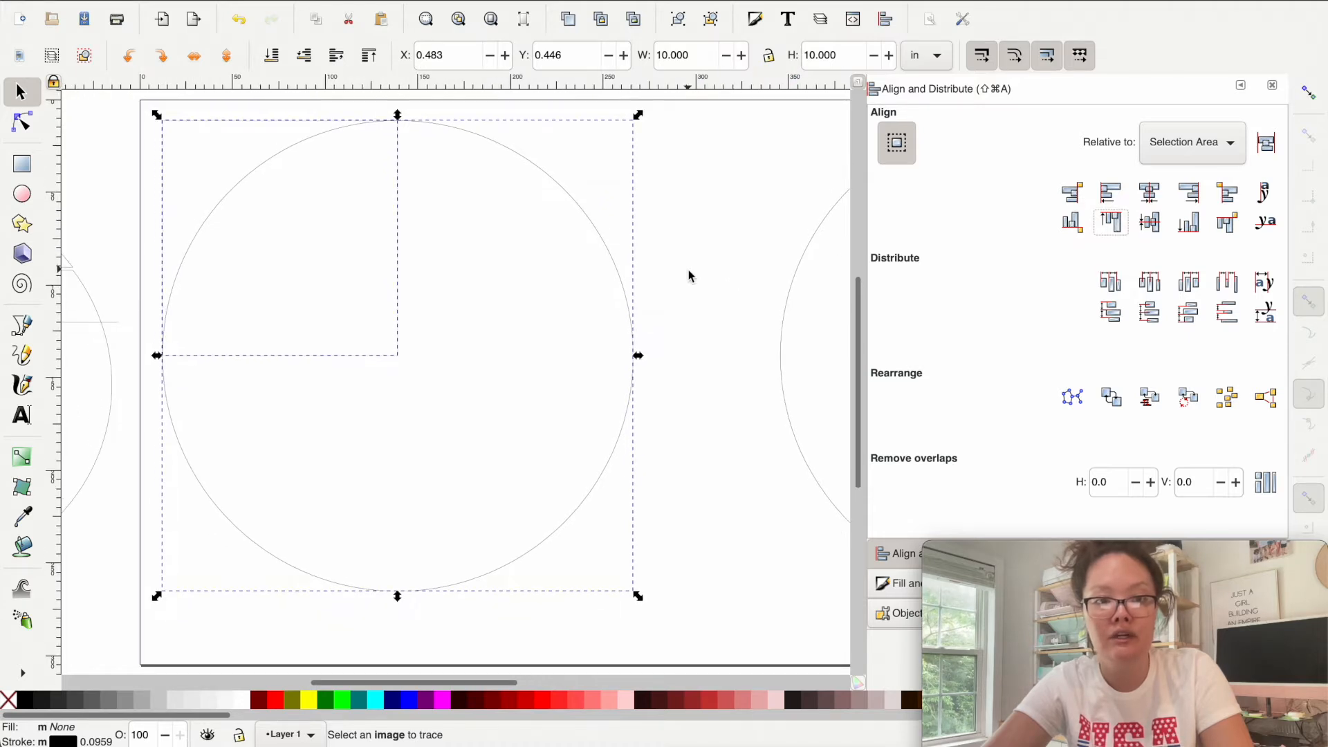
click(339, 0)
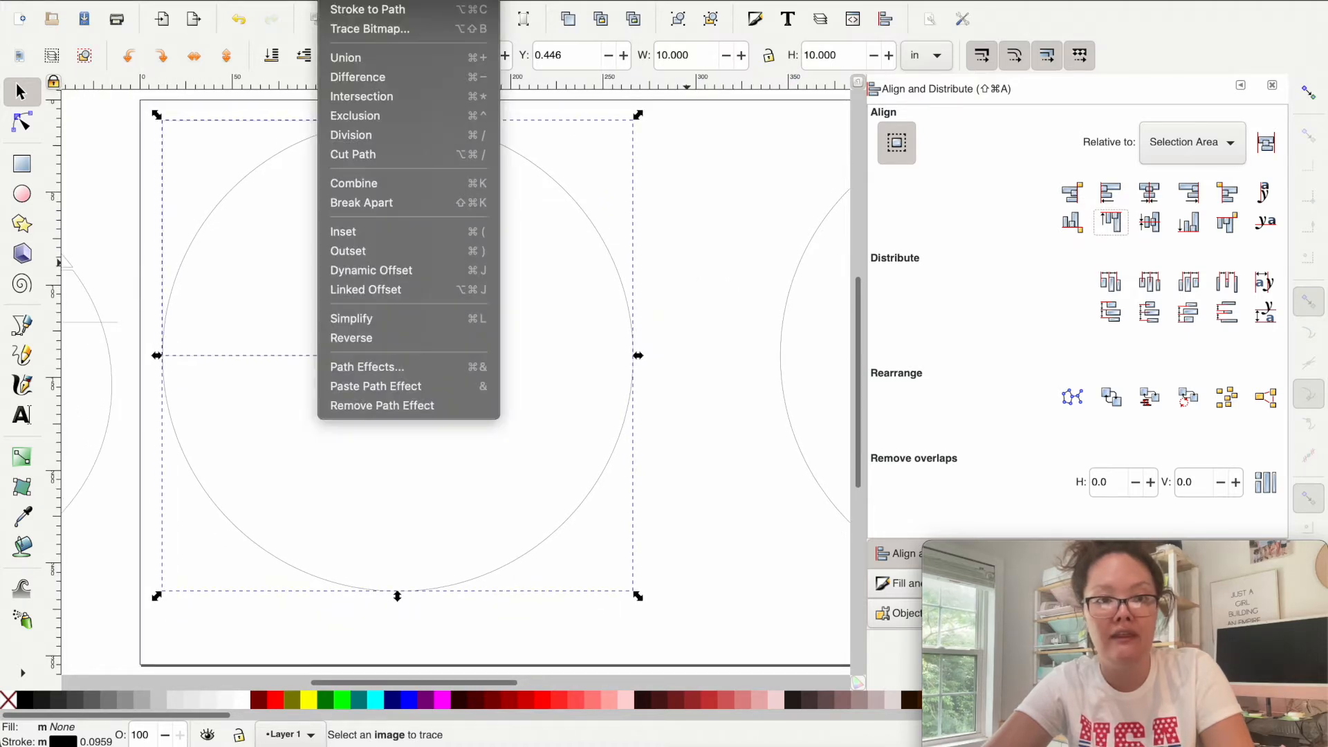
click(360, 101)
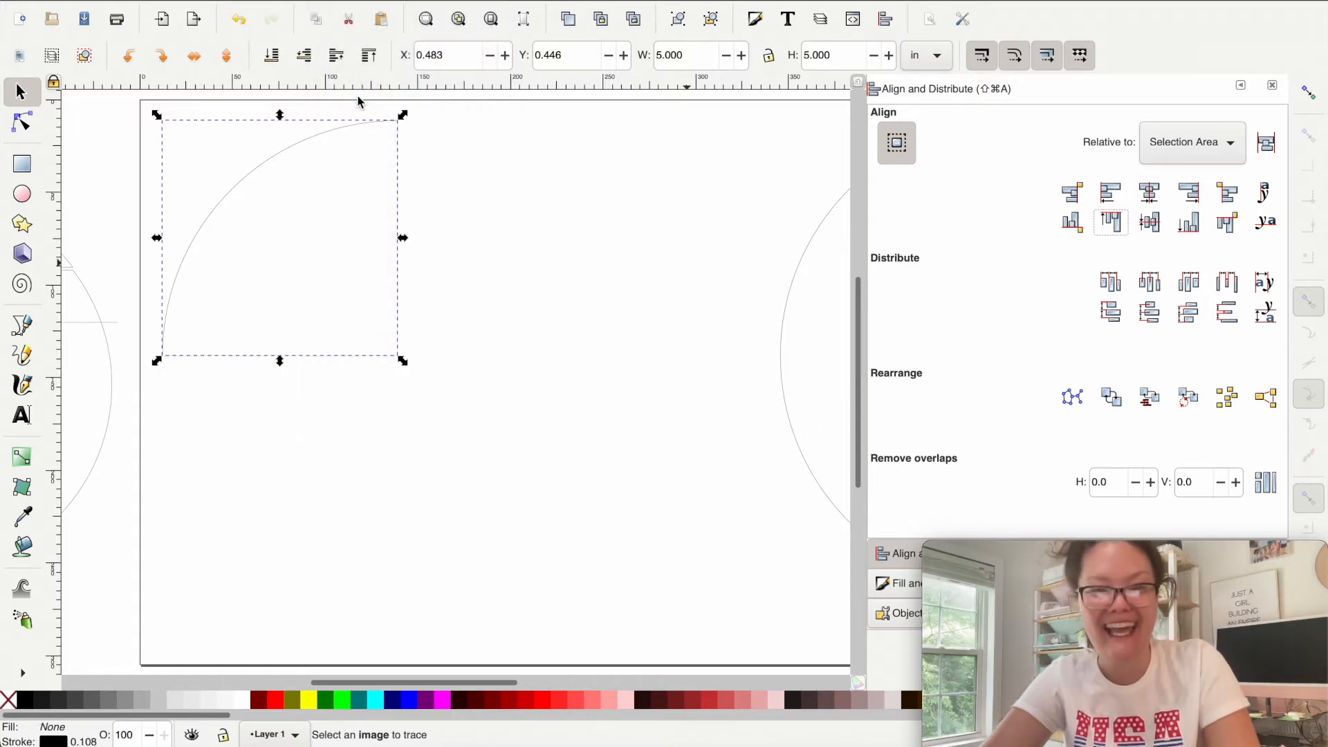
key(super+z)
- Divide the circle with the square using the Division path operation
click(365, 122)
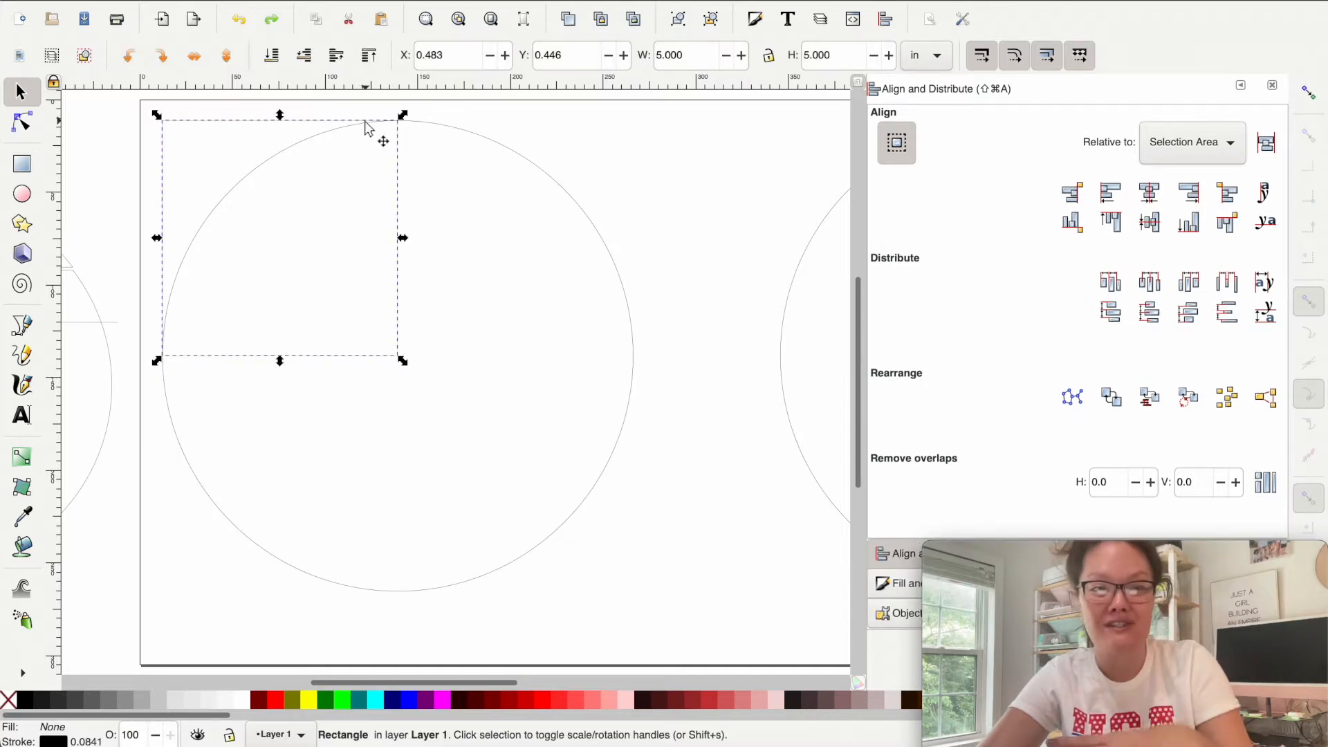
shift+click(520, 150)
click(335, 1)
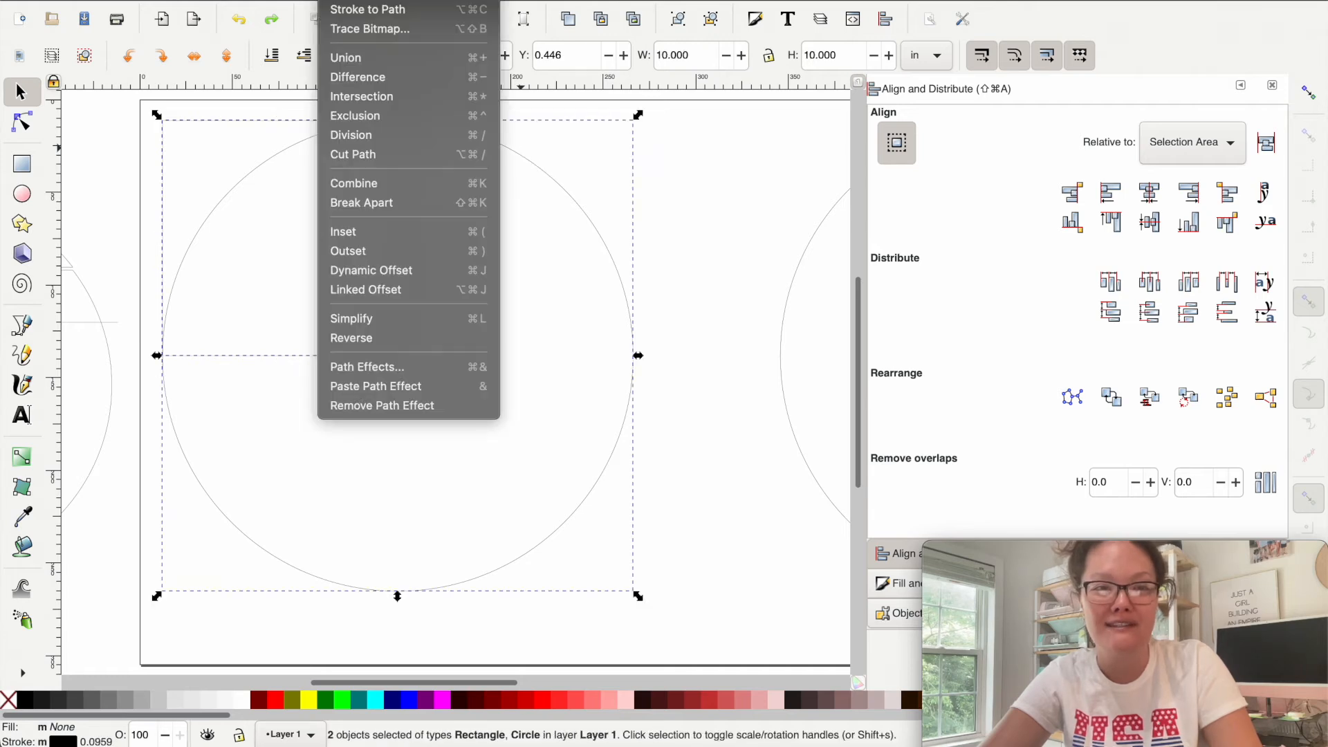
click(350, 135)
- Move the quarter and three-quarter pieces of the circle apart, leaving a narrow gap between their straight edges
click(205, 222)
drag(204, 221, 180, 203)
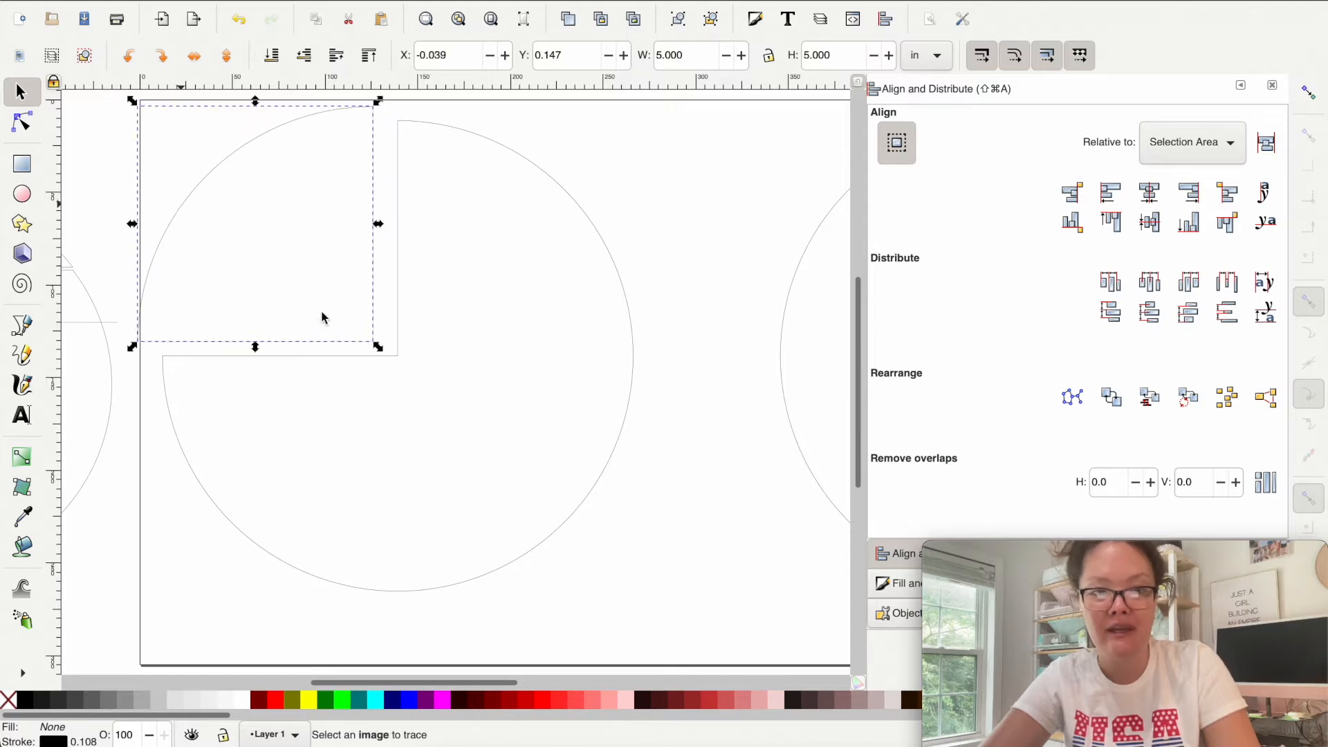
click(400, 357)
drag(400, 357, 426, 359)
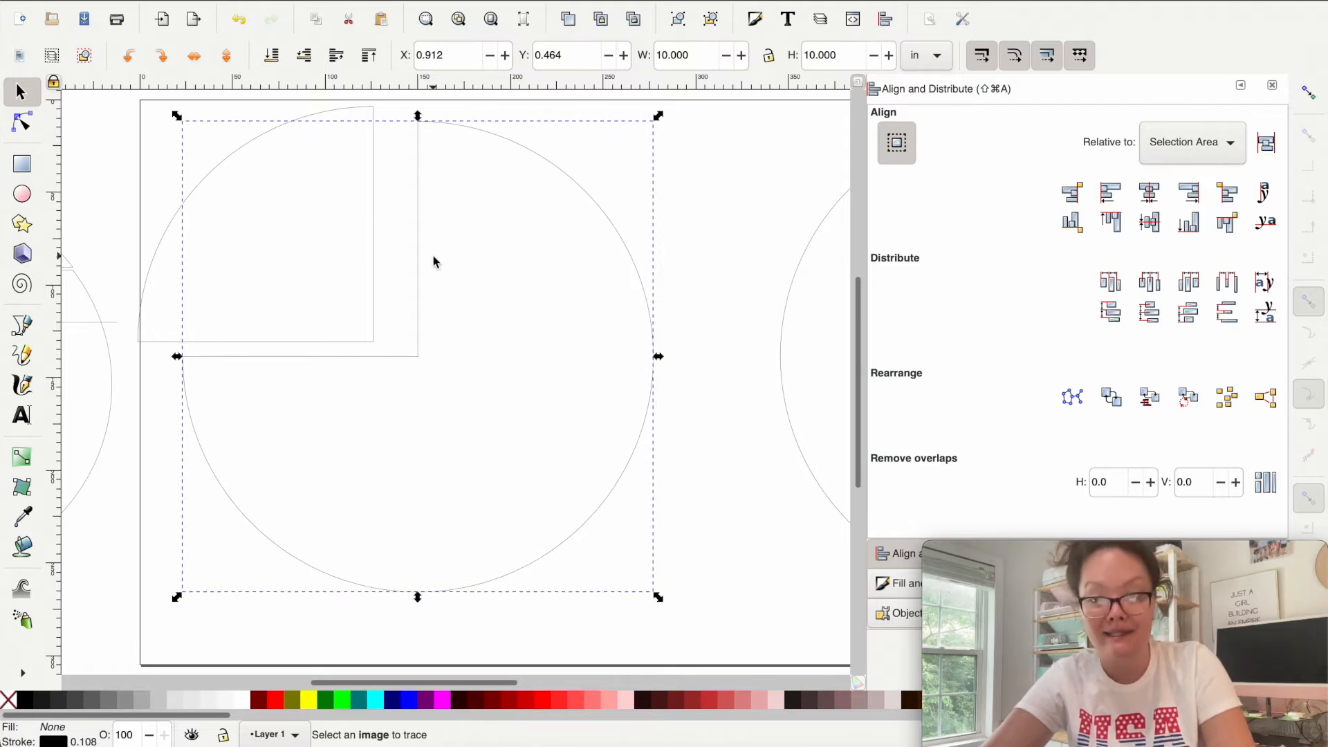
click(166, 237)
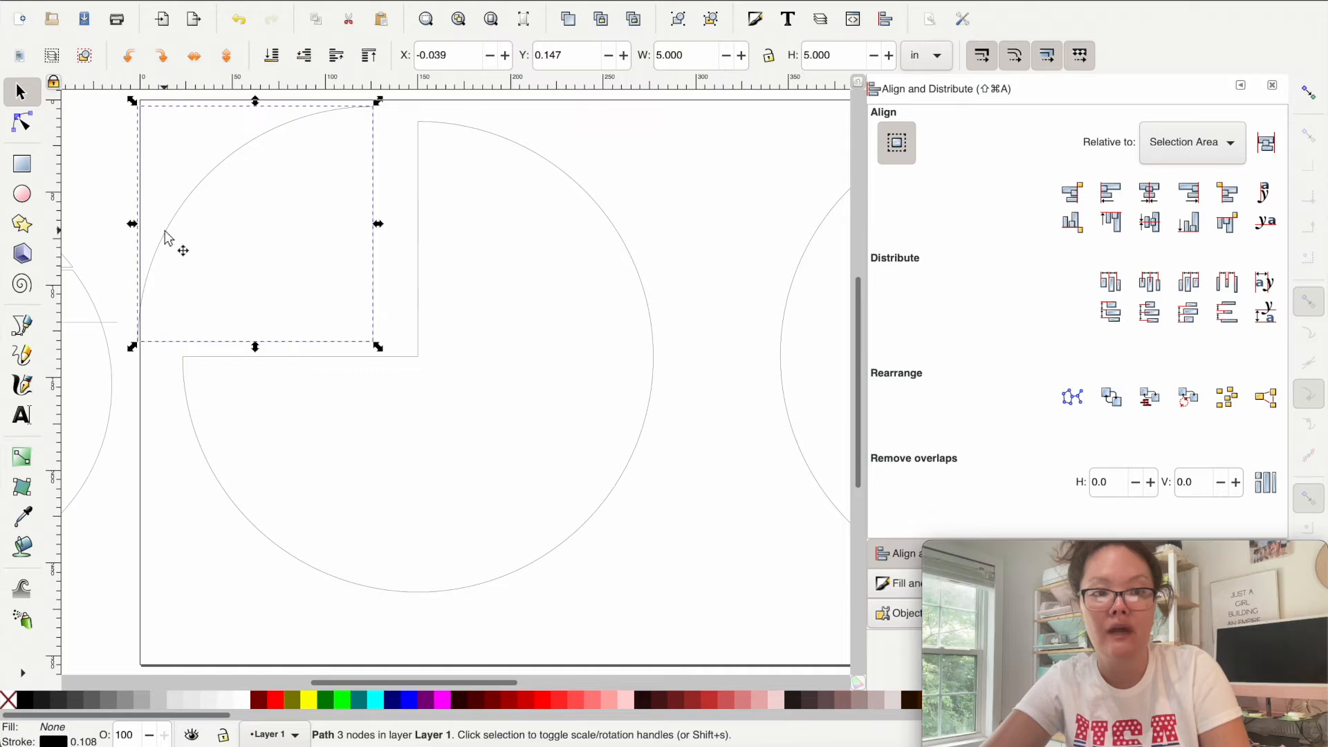
drag(166, 237, 196, 243)
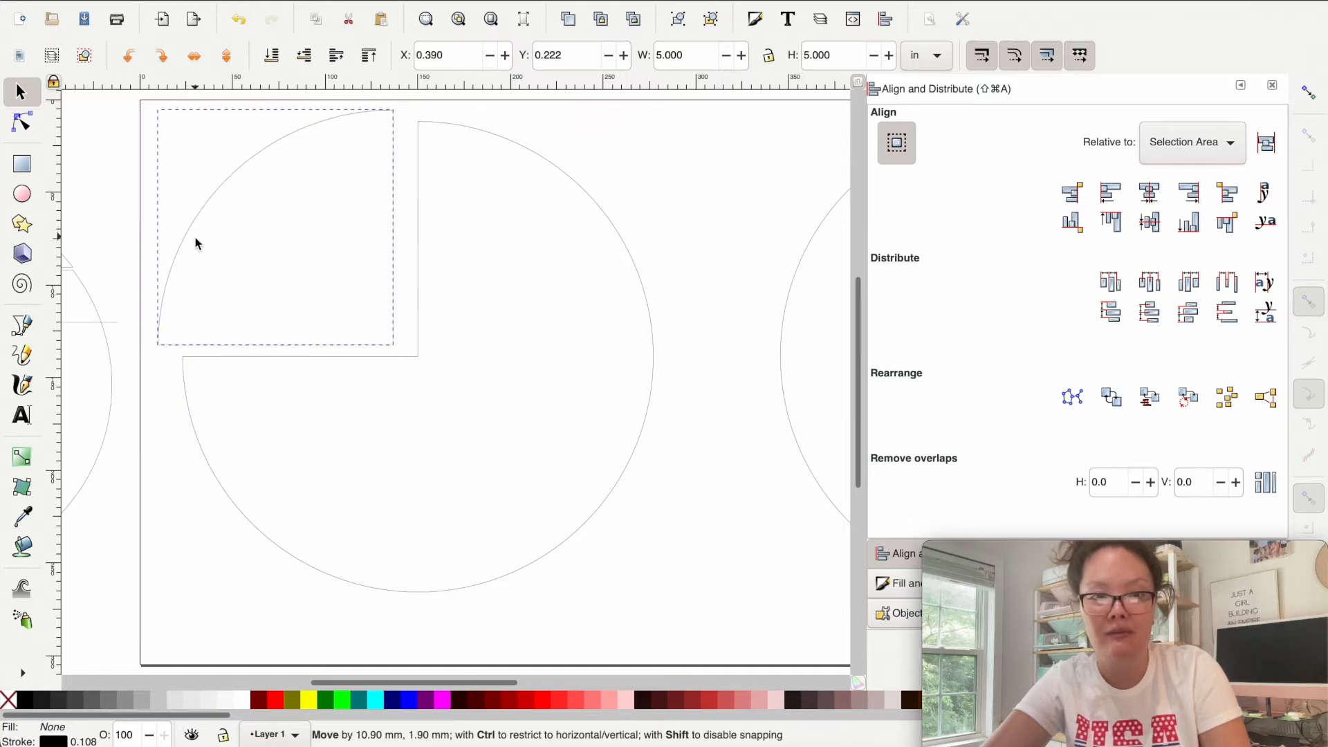
drag(196, 243, 201, 237)
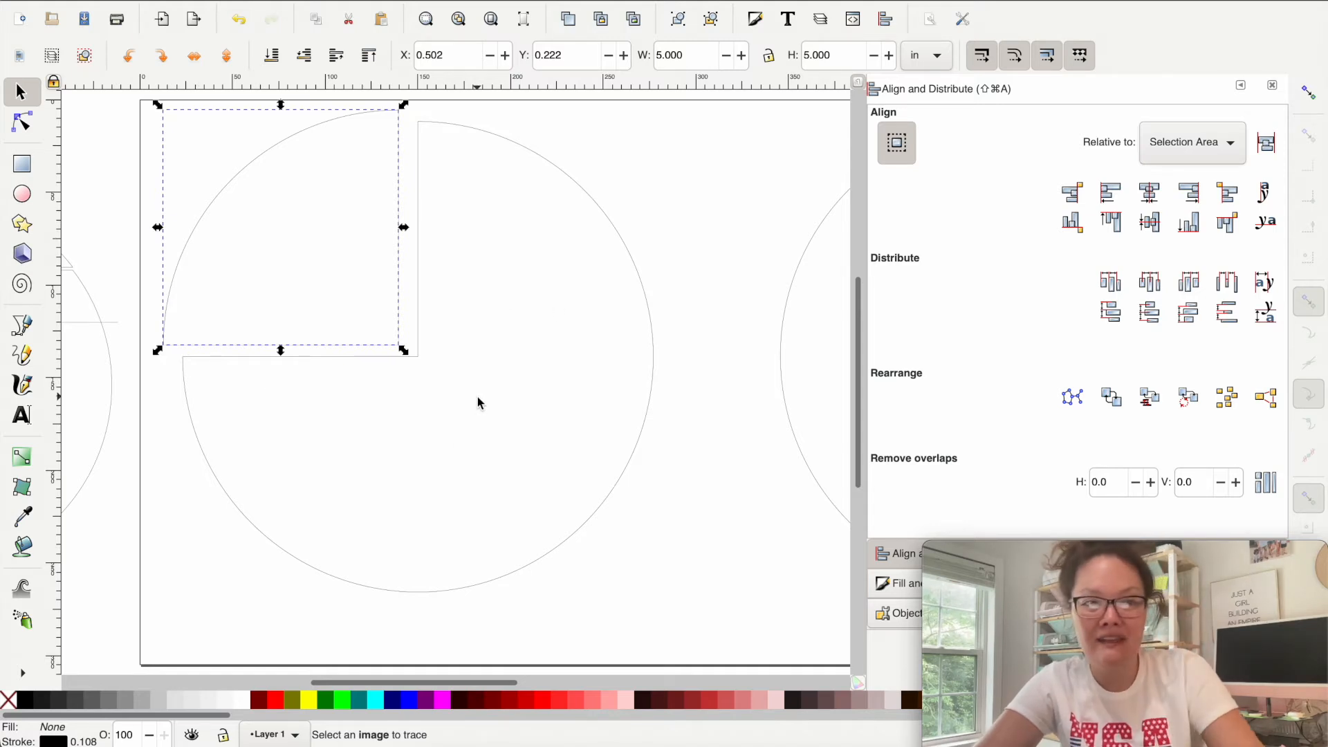
- Draw a nearly horizontal line about 5.9 in long with the Pen tool across the upper part of the three-quarter circle piece
click(28, 332)
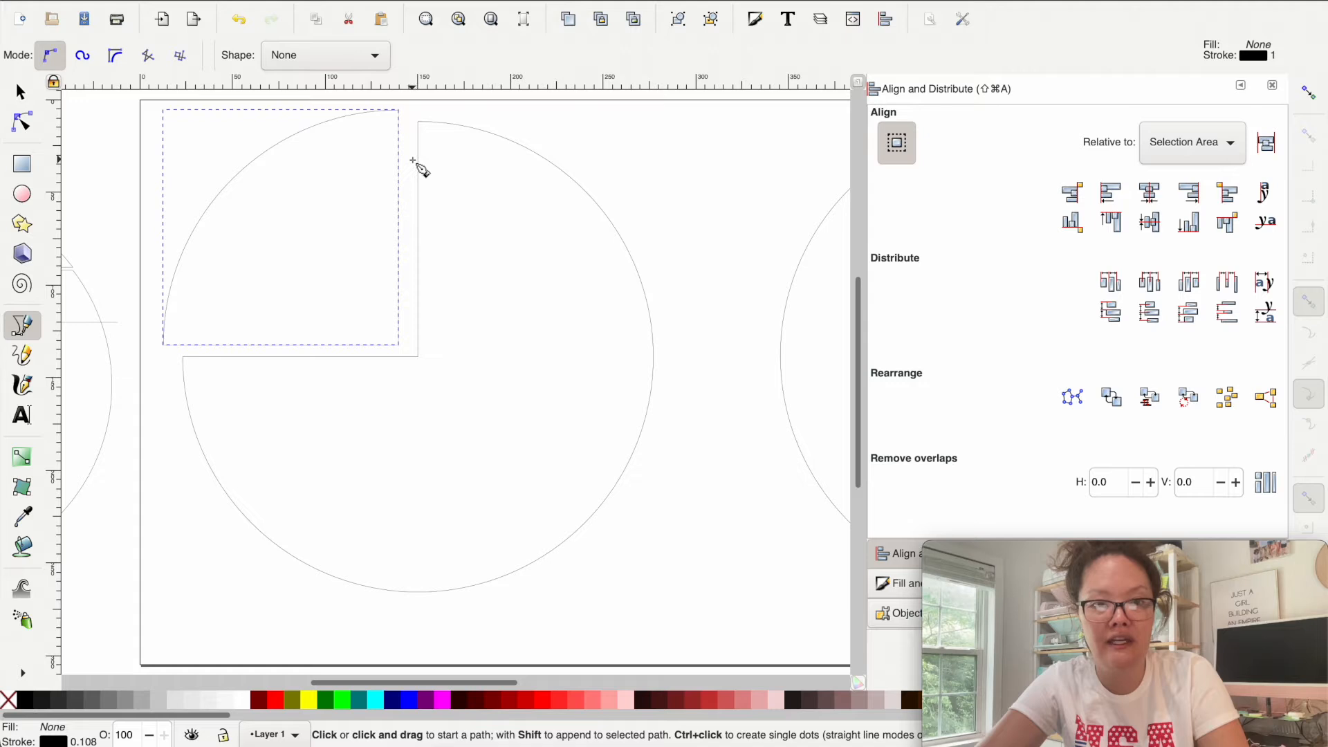
click(411, 160)
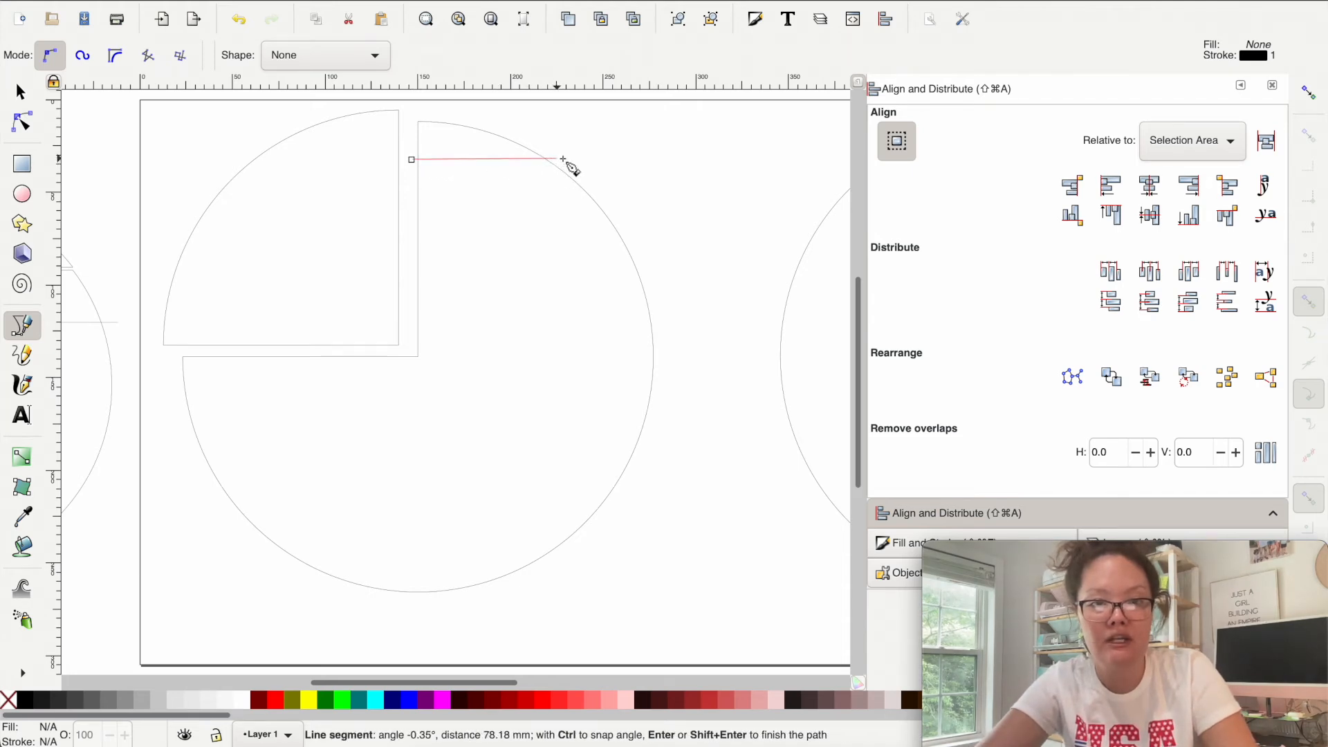
click(692, 164)
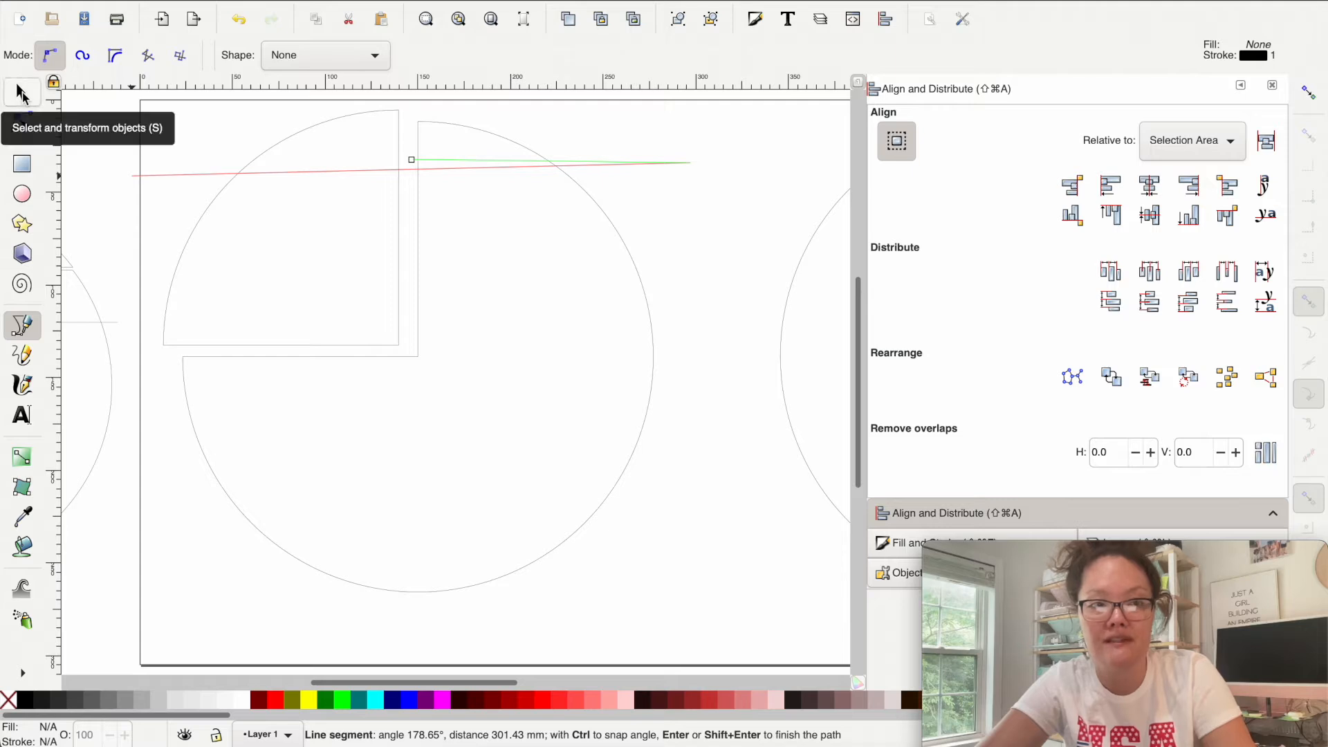
click(21, 93)
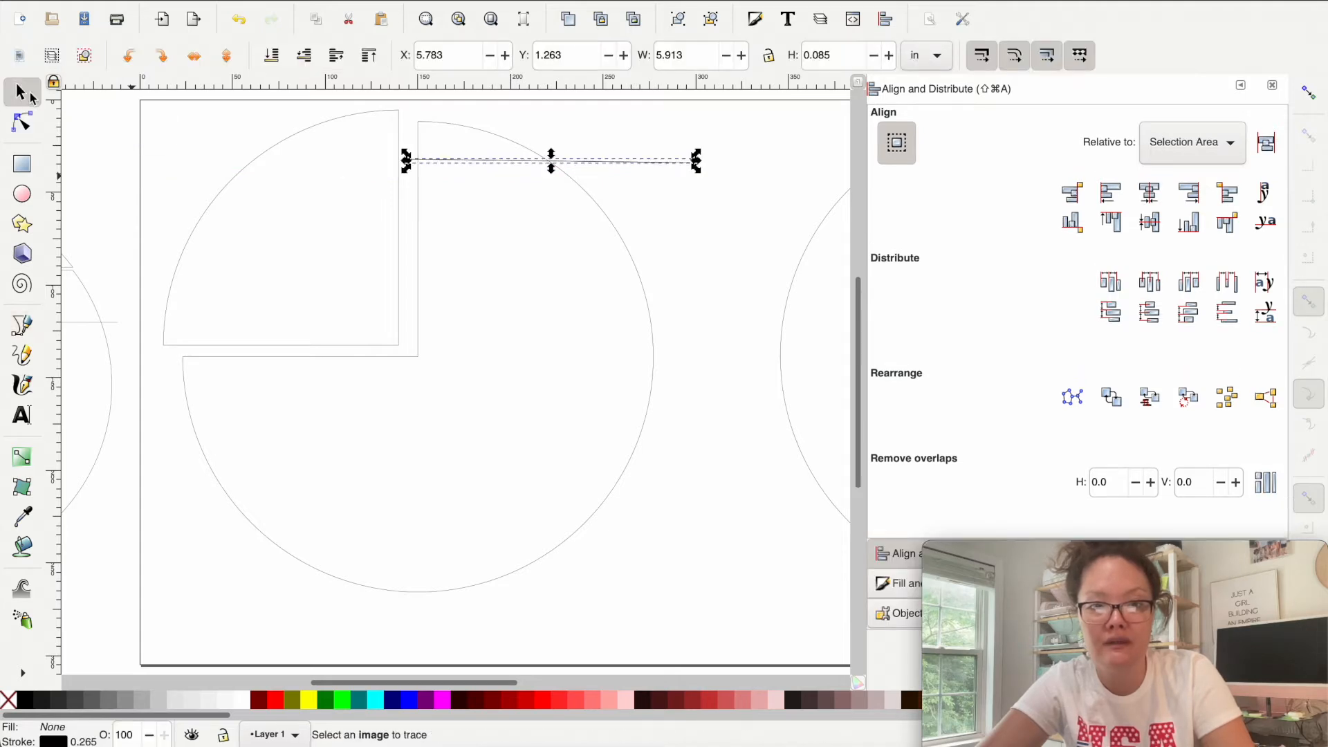
- Rotate the pen line slightly about its center to level it horizontally
scroll(514, 143, up, 2)
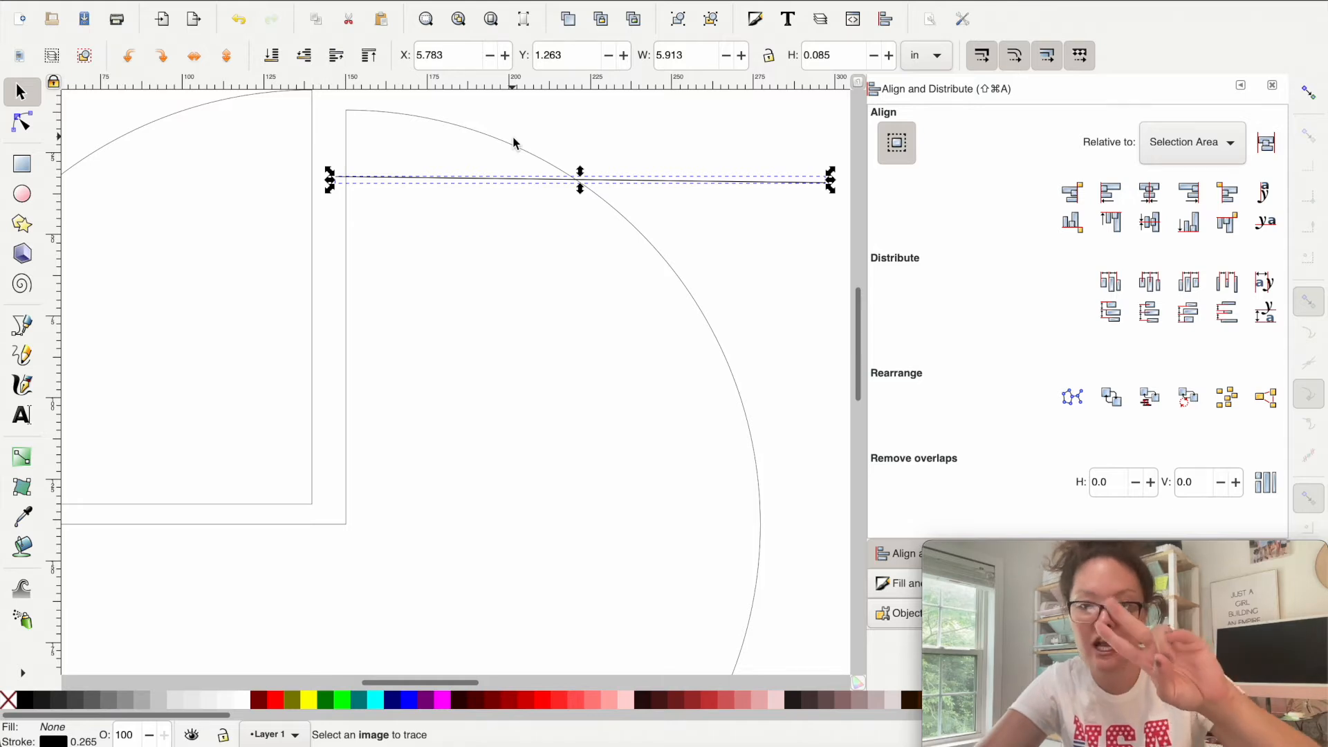
scroll(513, 143, right, 3)
scroll(513, 143, right, 1)
scroll(513, 144, up, 1)
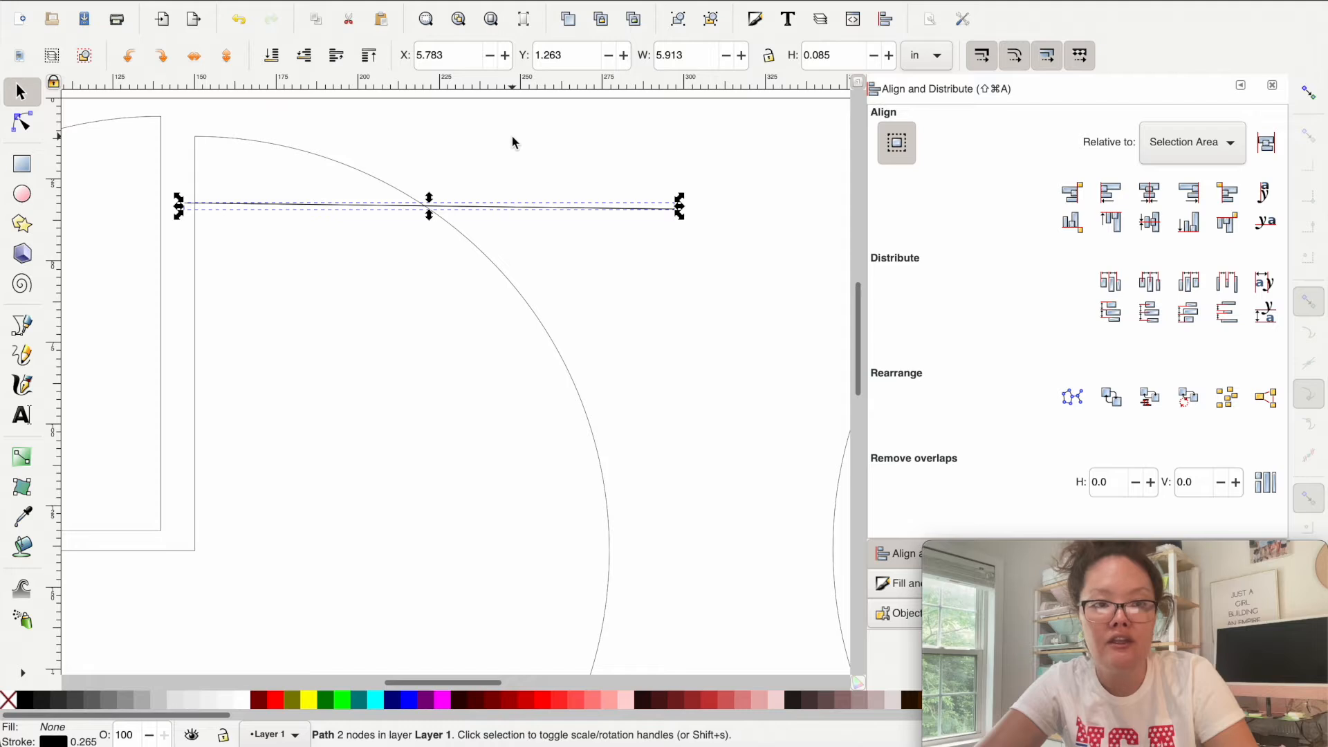
scroll(513, 142, up, 1)
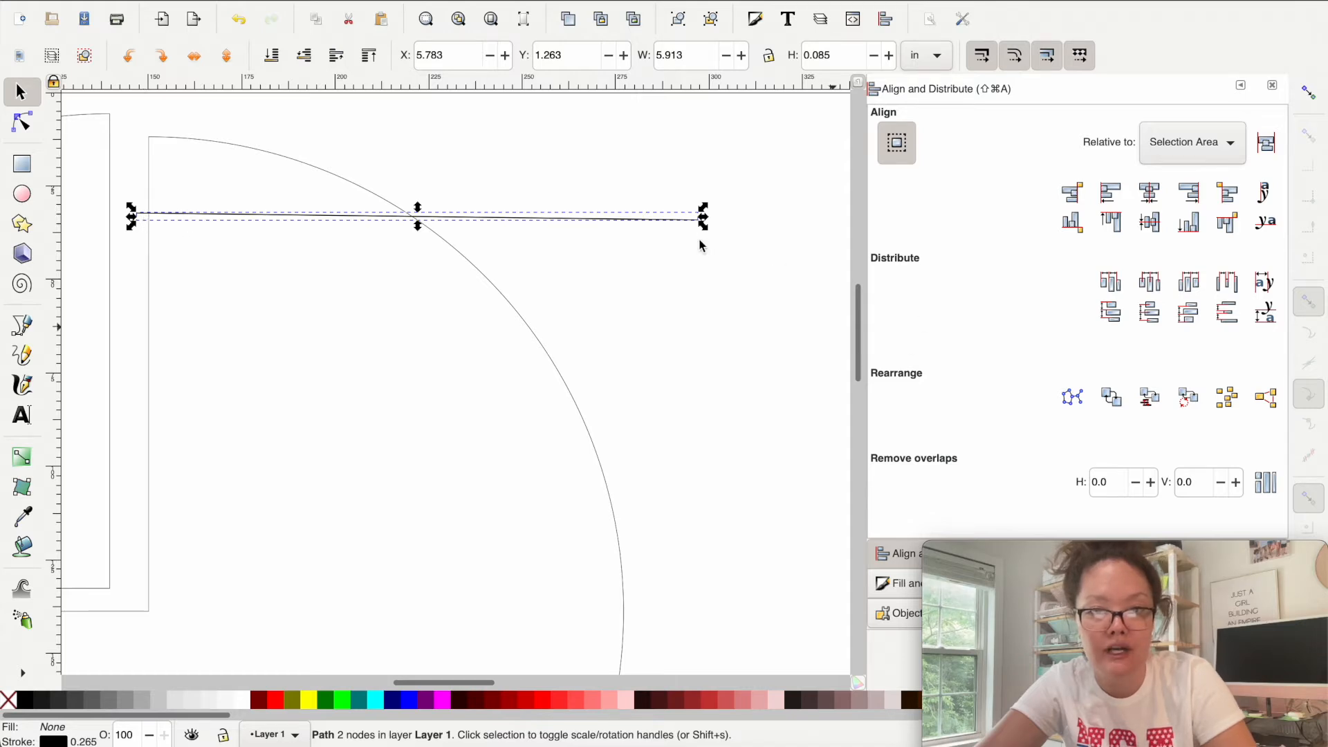
click(374, 221)
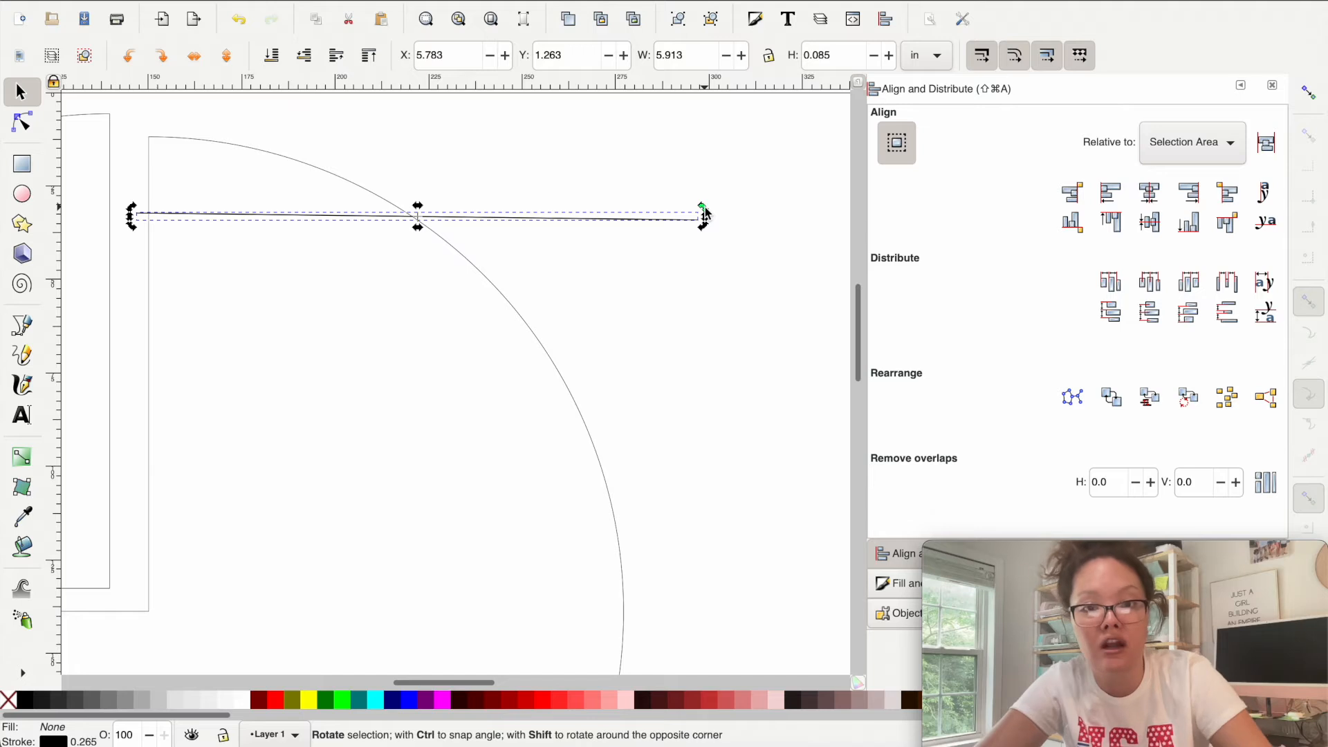
drag(705, 209, 705, 209)
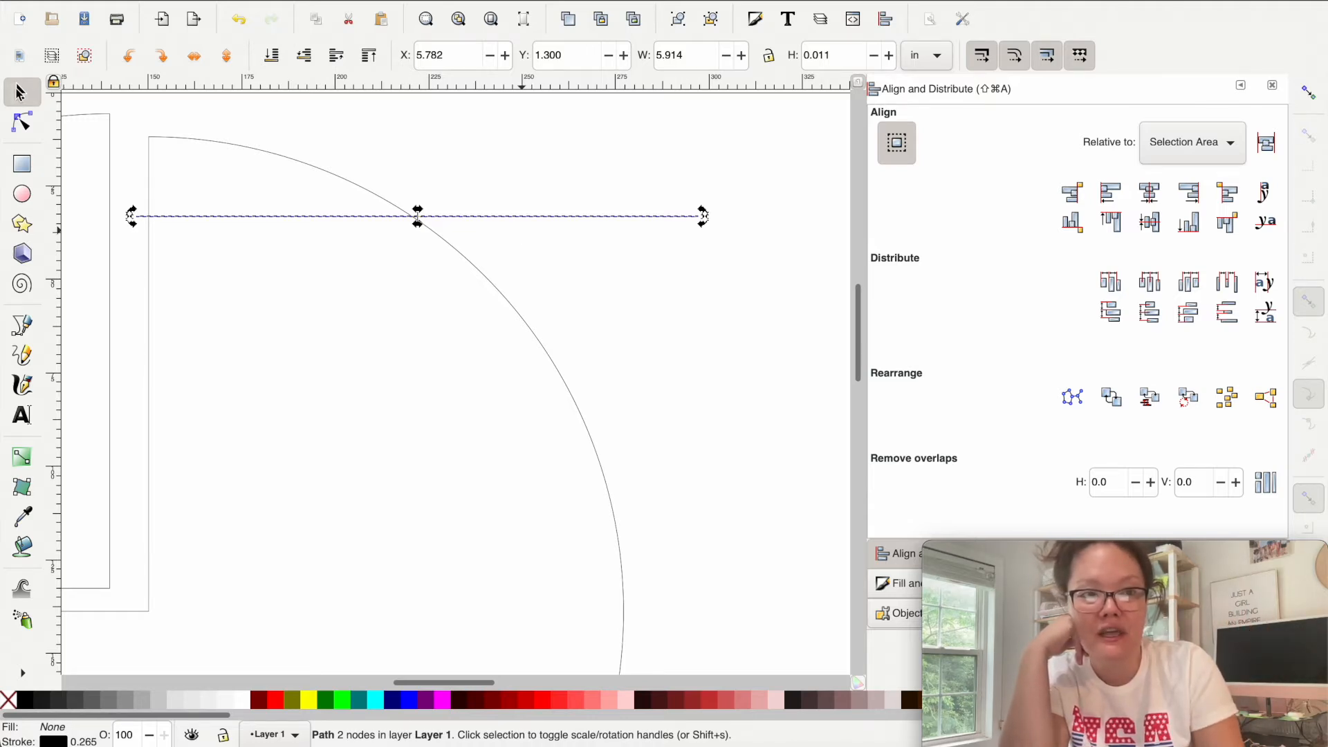
- Nudge the level line into place, and put a duplicate of it about 1.2 in below
click(136, 121)
scroll(137, 122, down, 2)
scroll(137, 123, left, 5)
scroll(137, 127, down, 1)
scroll(138, 127, left, 2)
scroll(138, 126, down, 1)
scroll(138, 126, down, 1)
scroll(138, 126, left, 3)
scroll(138, 126, up, 1)
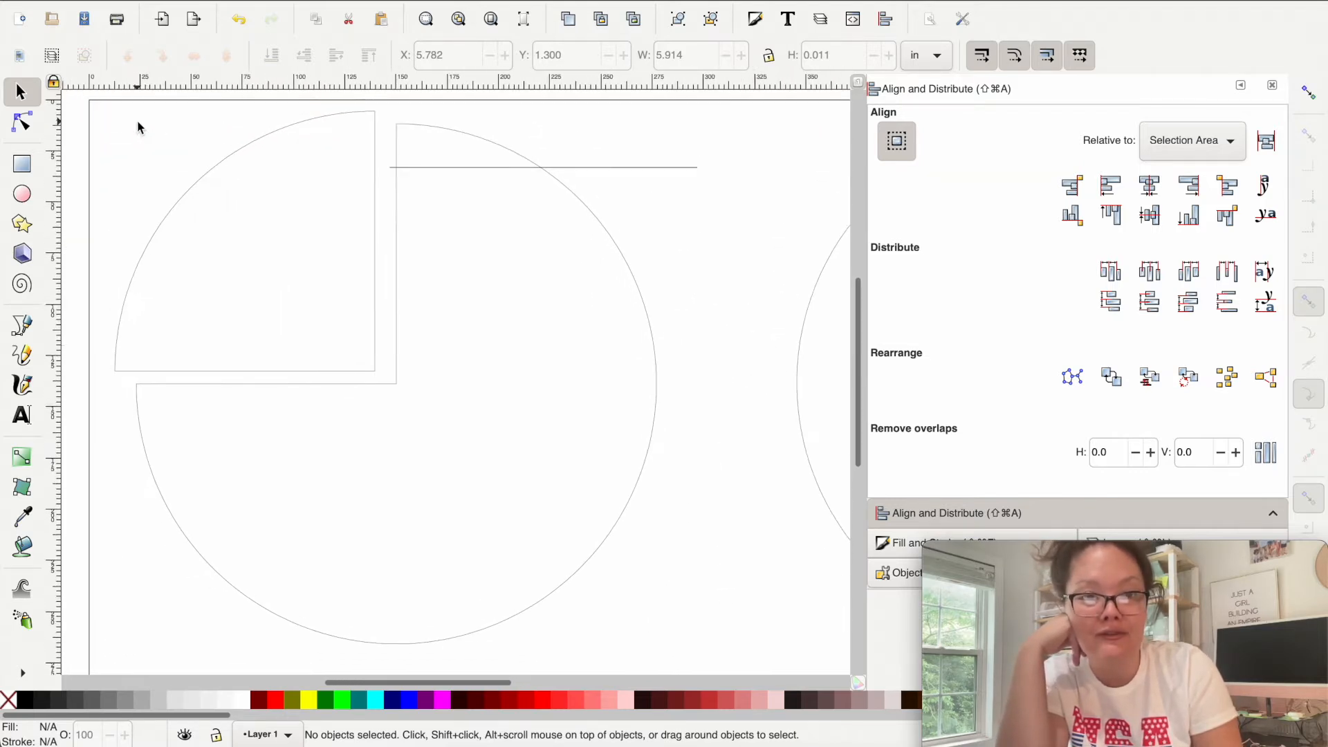
click(469, 171)
drag(467, 172, 464, 180)
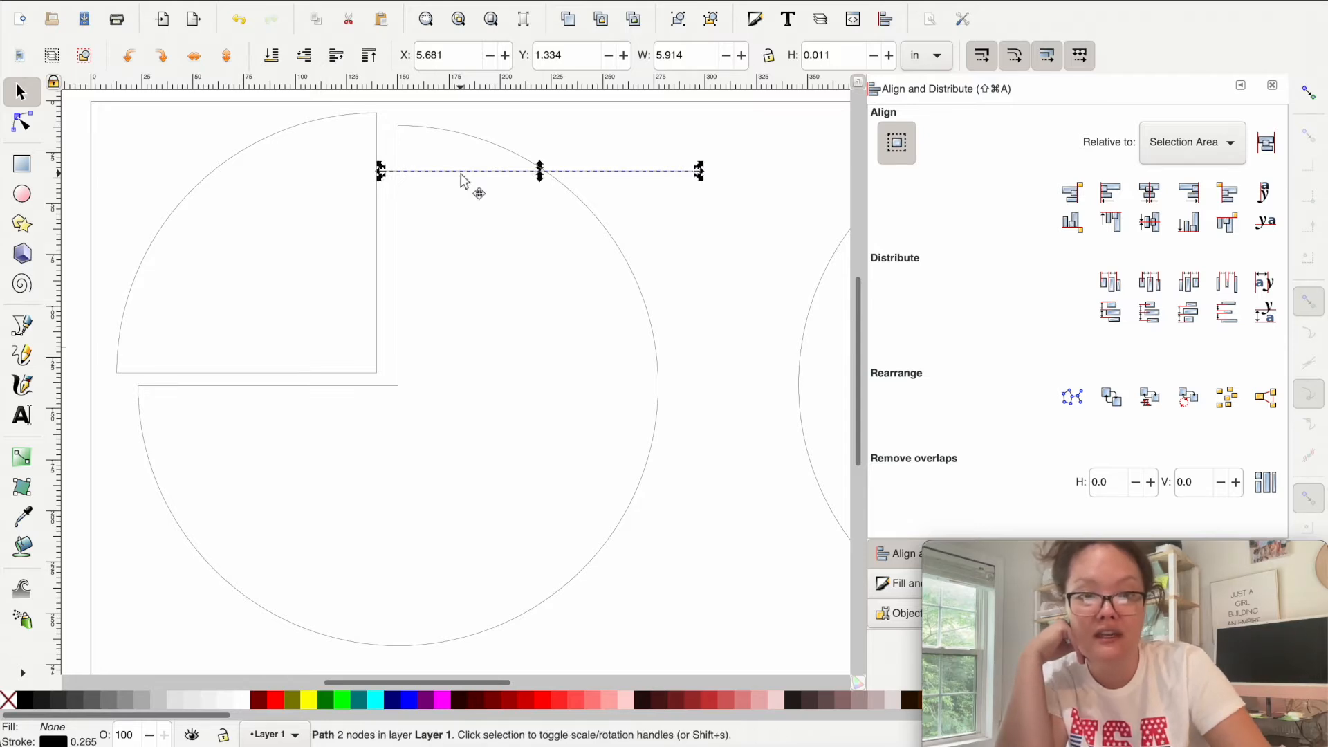
drag(462, 176, 458, 237)
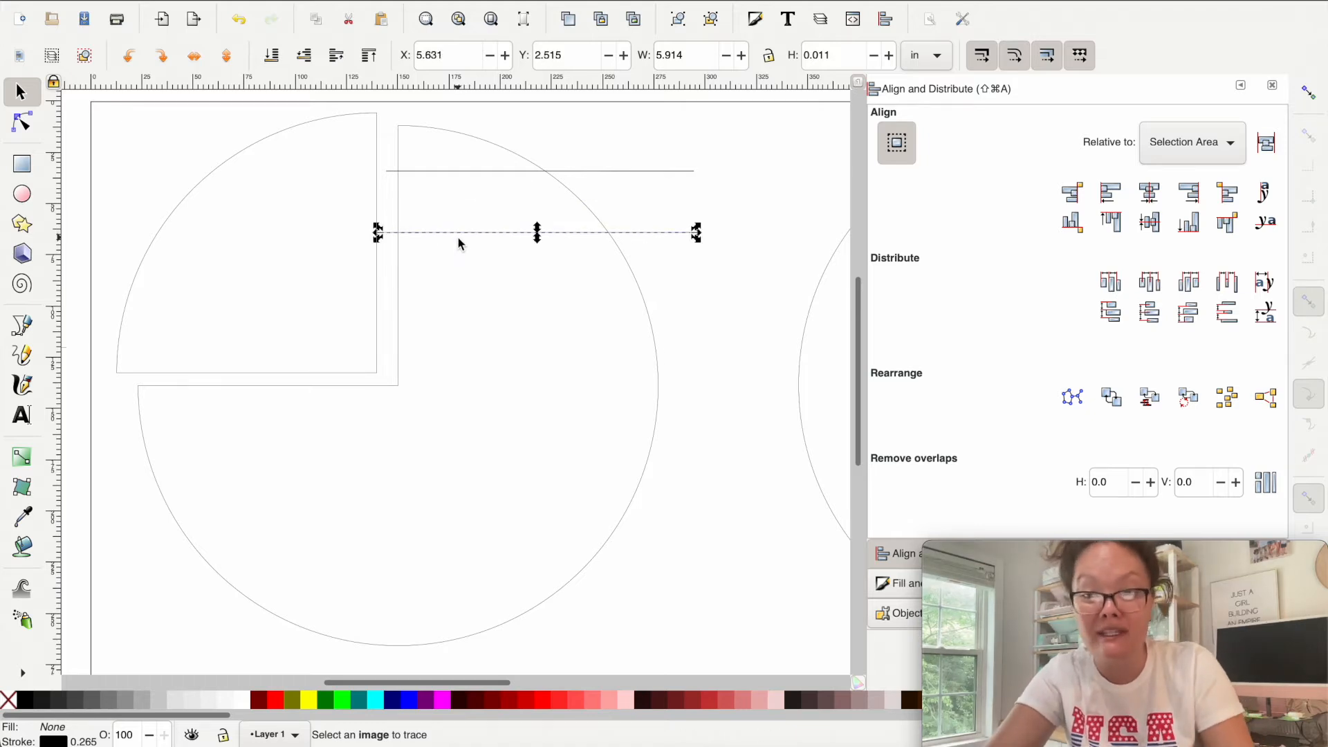
- Duplicate the pair of lines and the resulting set of four, placing the copies below to continue the rows down the circle
shift+click(445, 172)
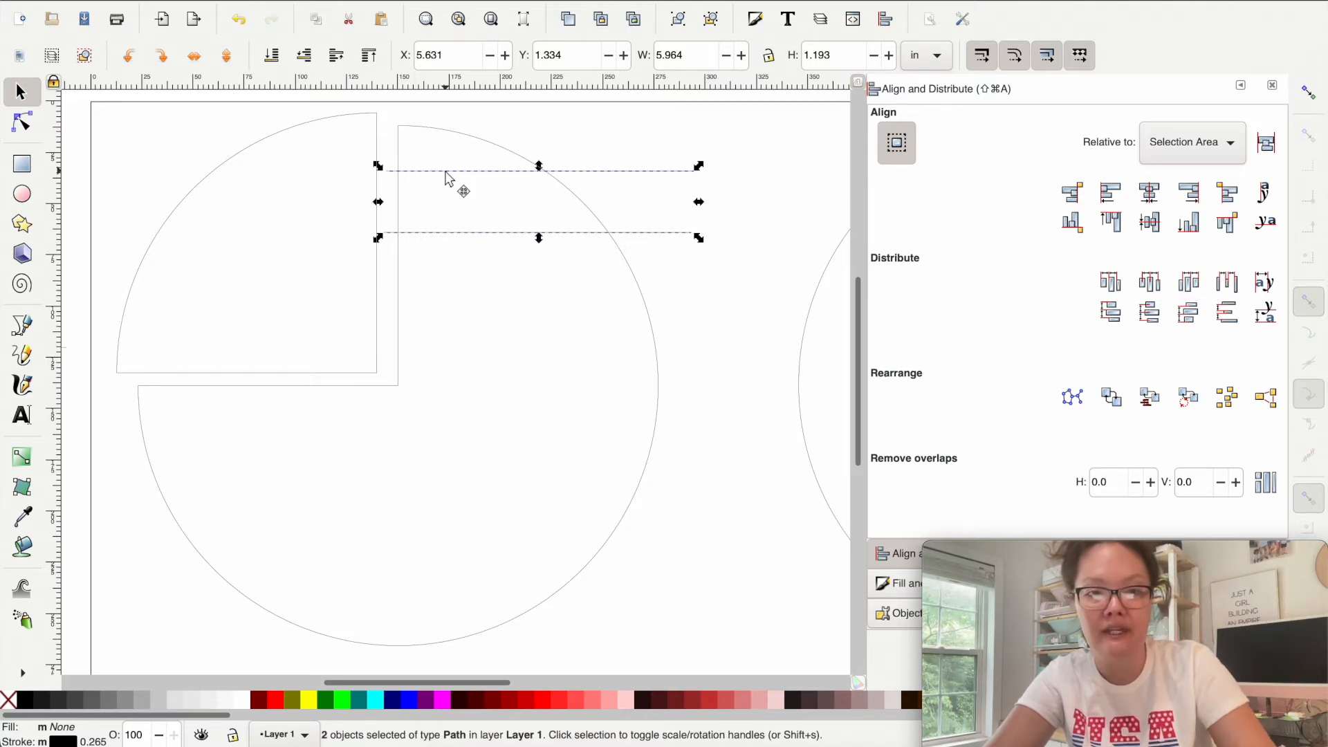
drag(449, 181, 444, 305)
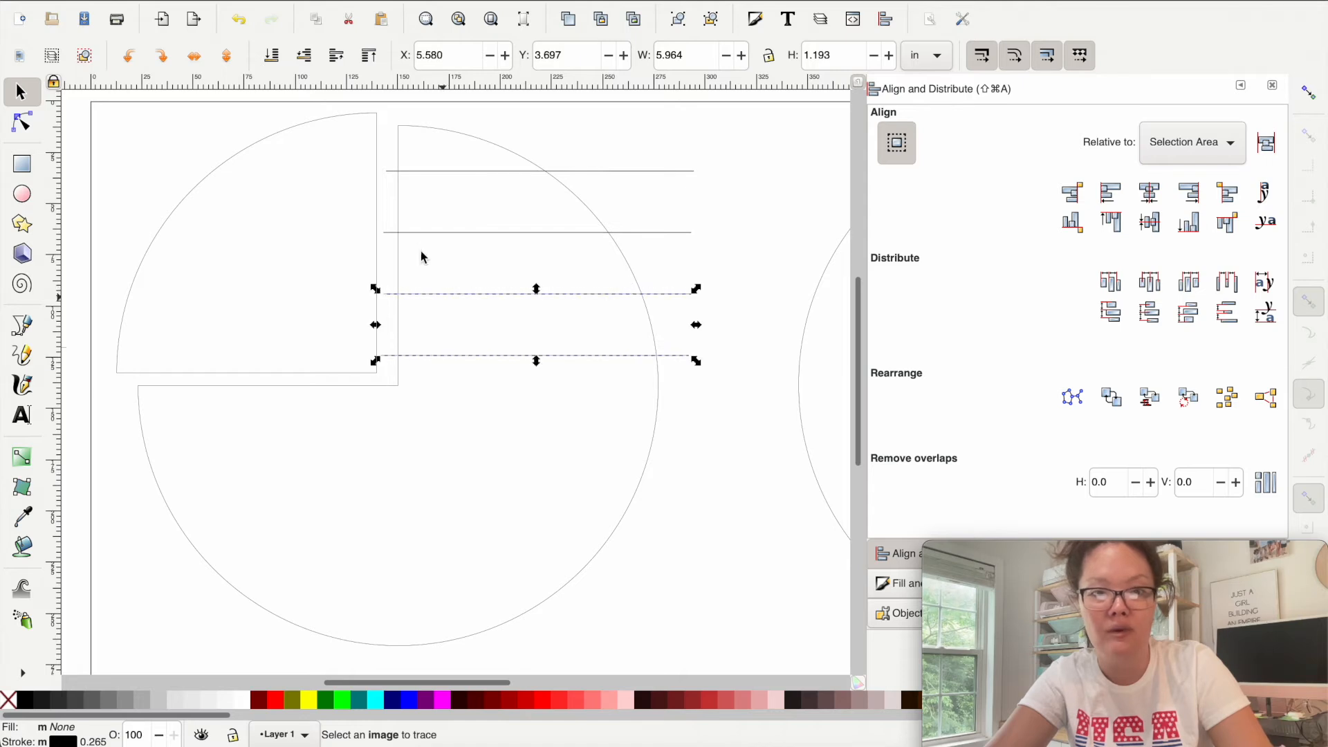
shift+click(414, 234)
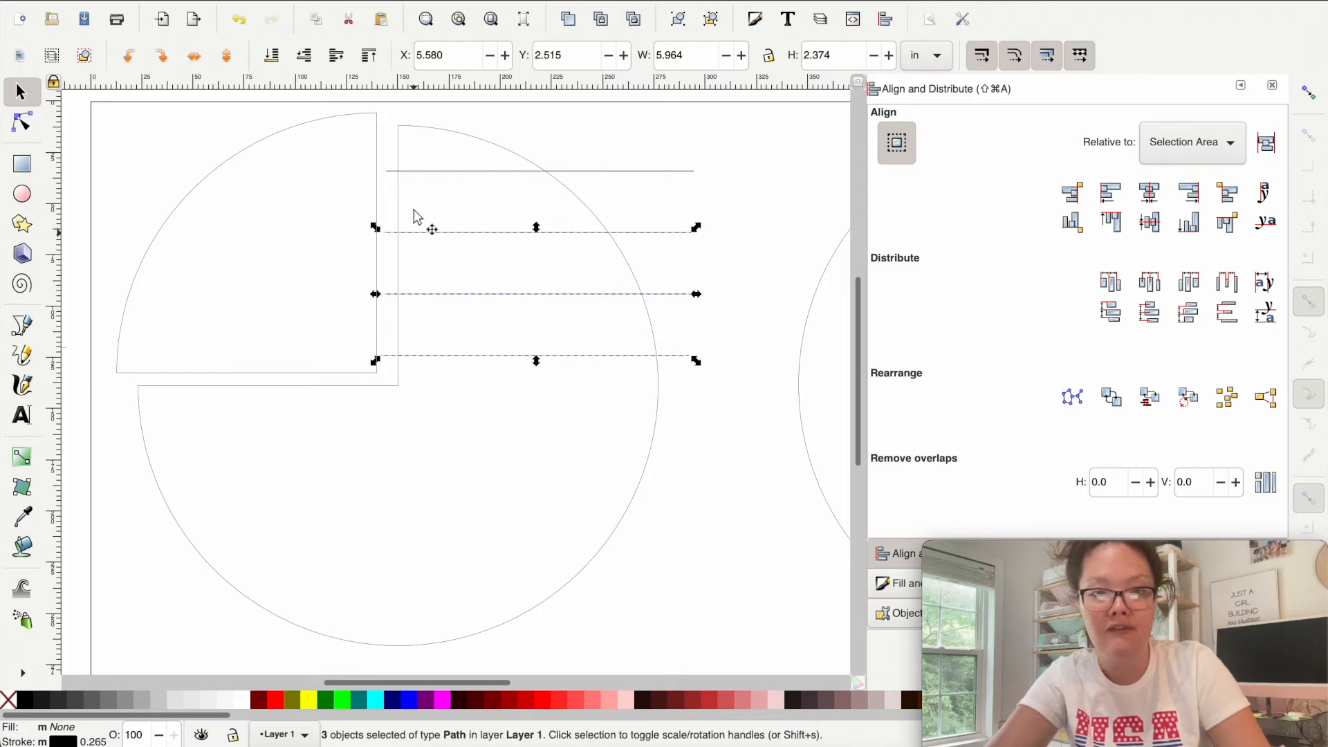
shift+click(421, 172)
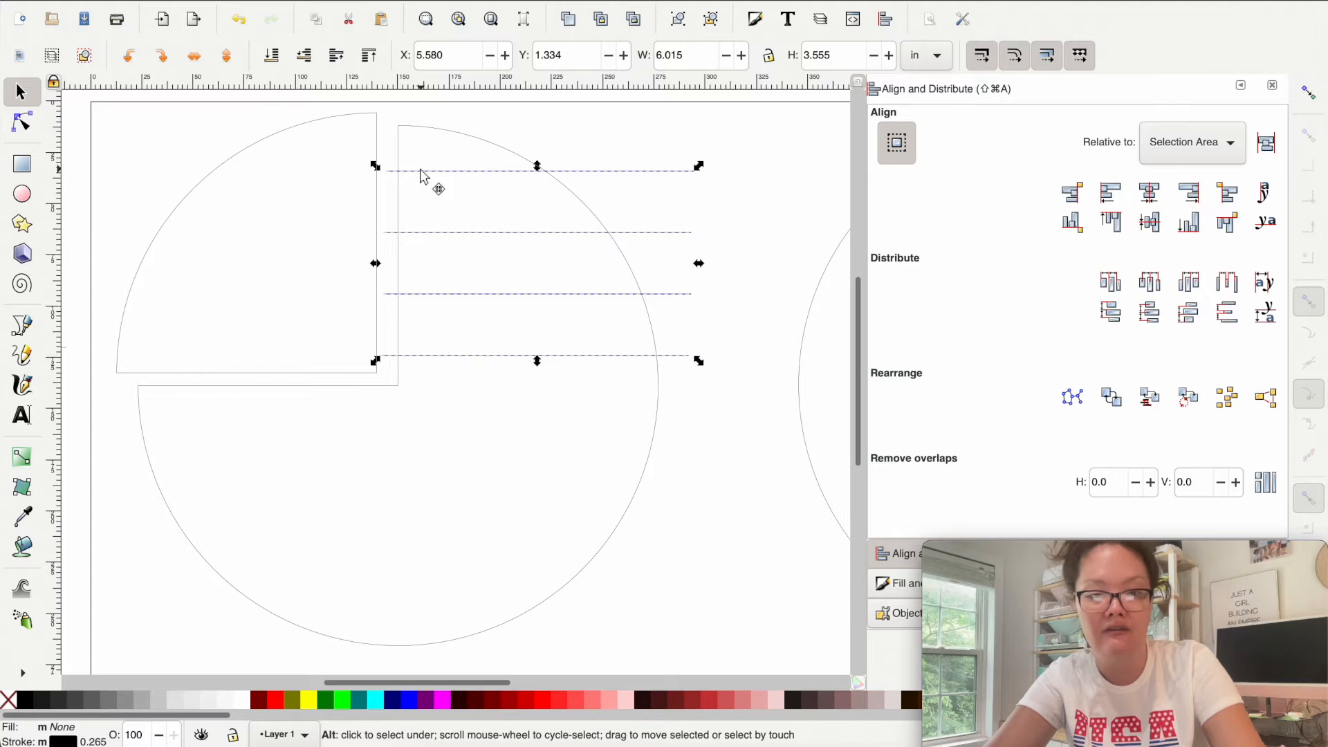
key(ctrl+d)
drag(421, 173, 396, 636)
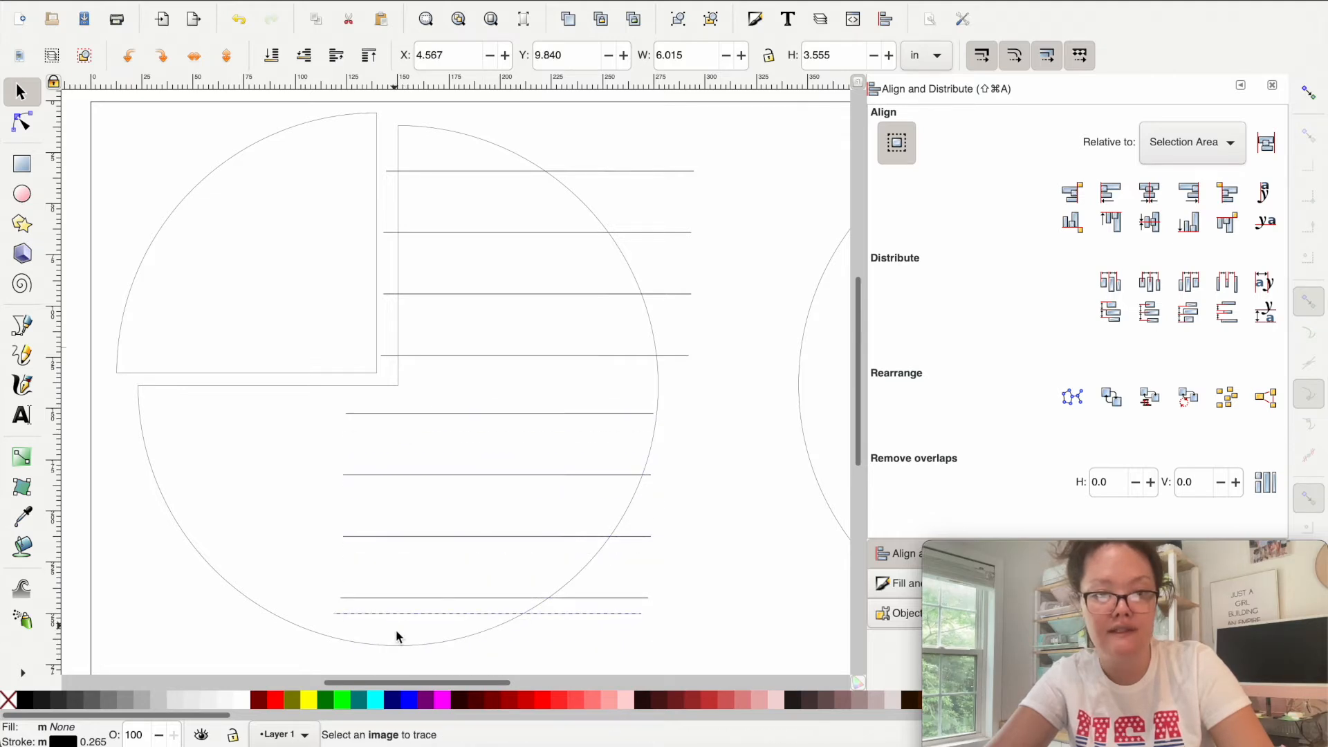
- Shift the lowest lines upward in groups so the rows sit closer together around the circle's lower edge
scroll(450, 560, down, 5)
click(434, 577)
drag(703, 589, 363, 452)
drag(691, 543, 323, 402)
drag(363, 418, 369, 393)
drag(749, 554, 328, 317)
drag(374, 337, 376, 305)
scroll(575, 456, up, 3)
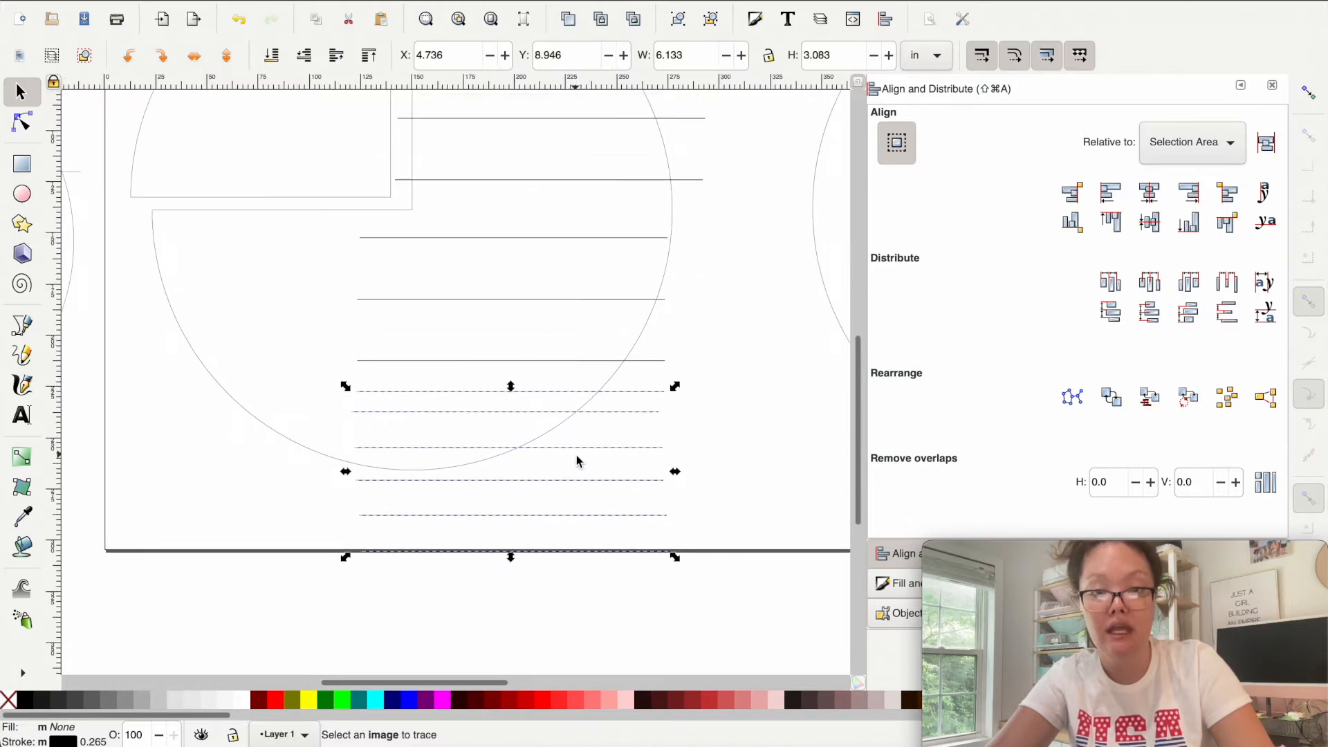
drag(728, 588, 329, 353)
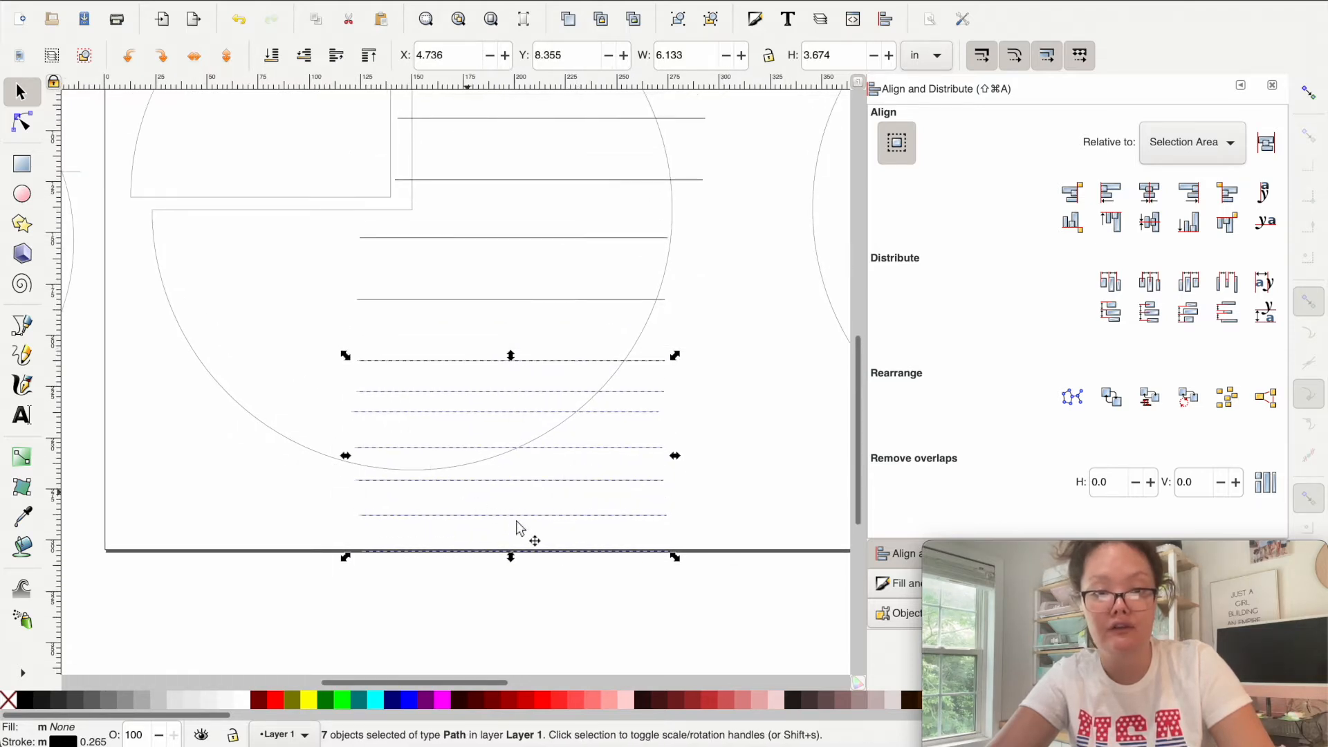
drag(557, 553, 559, 506)
- Move the whole set of horizontal lines up about 0.4 in
scroll(636, 422, up, 3)
drag(725, 644, 353, 119)
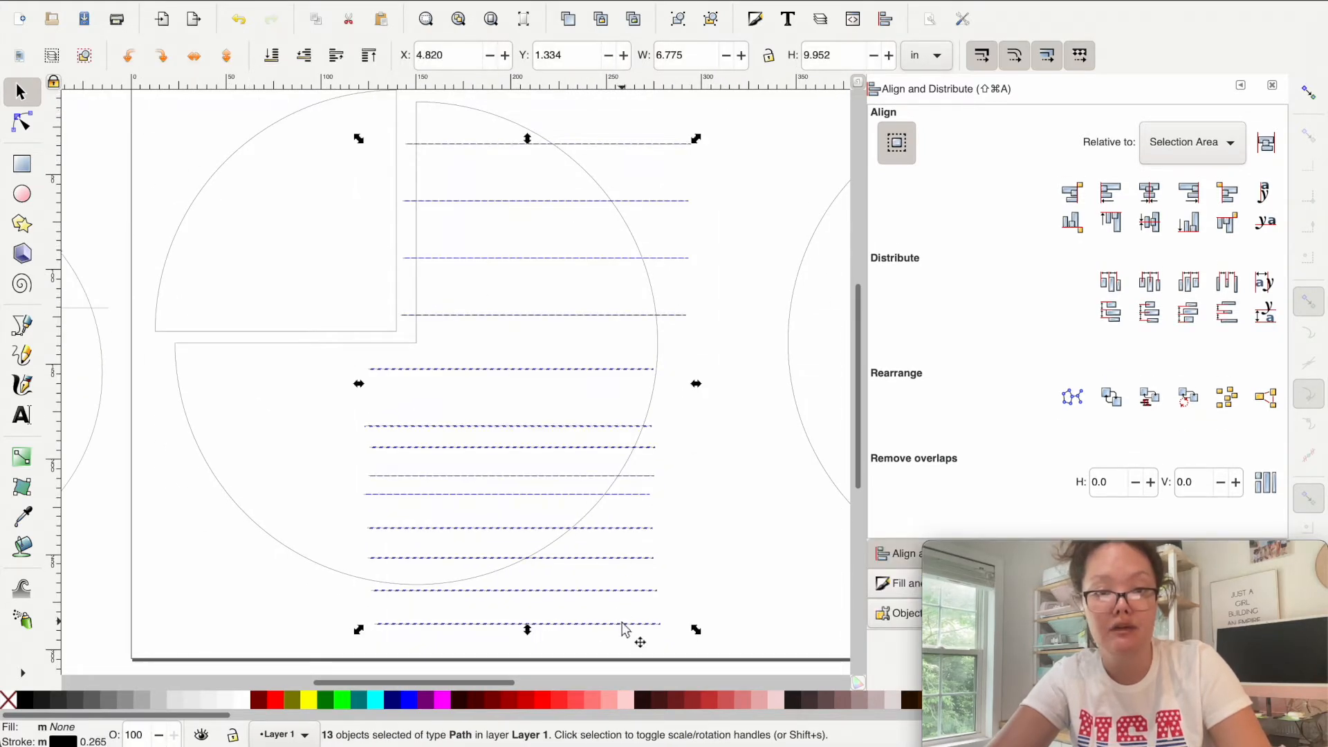
drag(624, 622, 620, 603)
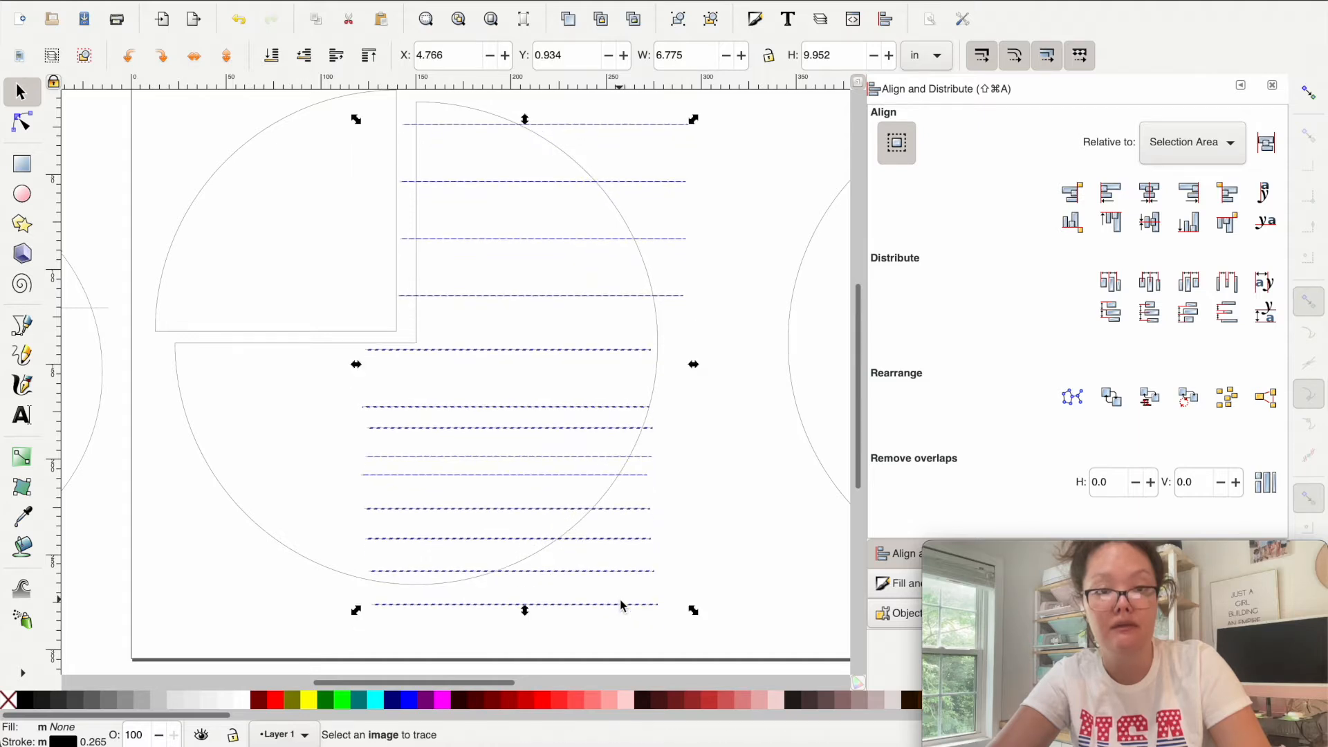
click(758, 519)
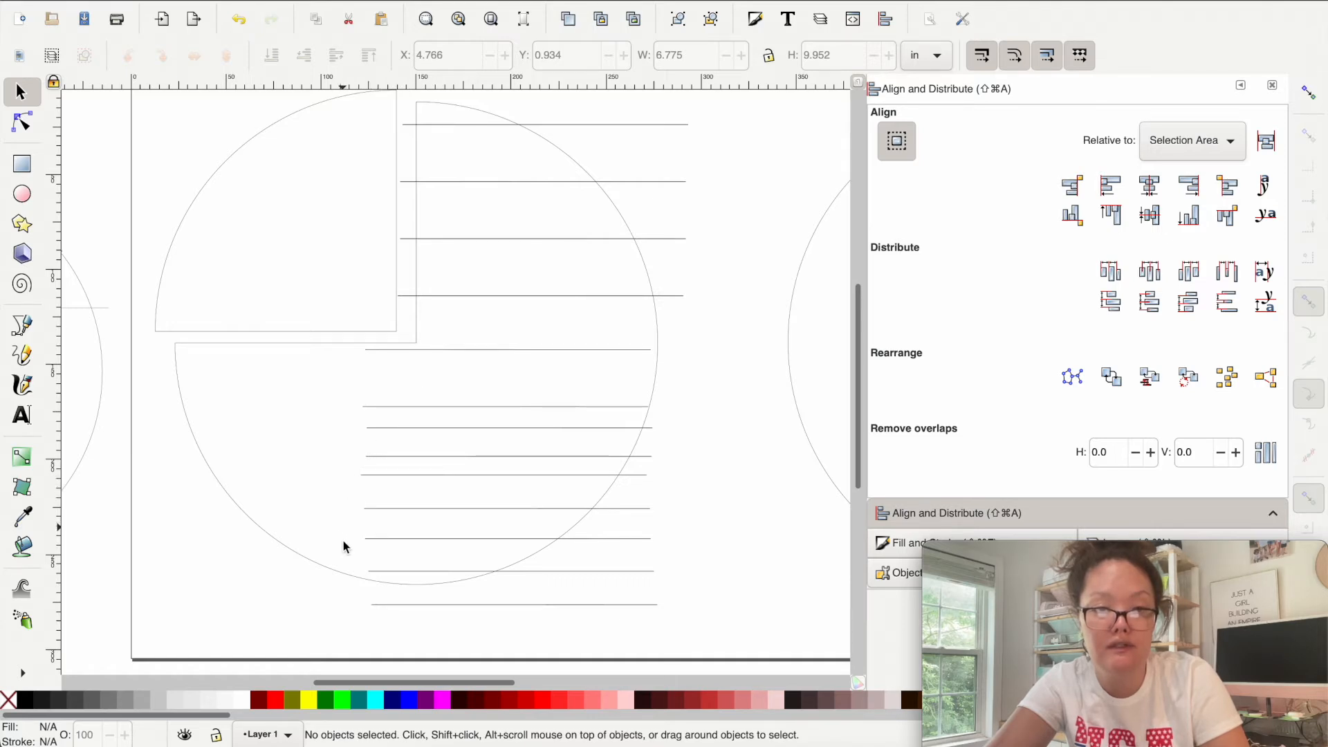
- Remove the extra line beneath the circle, and place the lowest remaining line just inside the circle's lower edge
click(391, 607)
drag(391, 611, 564, 571)
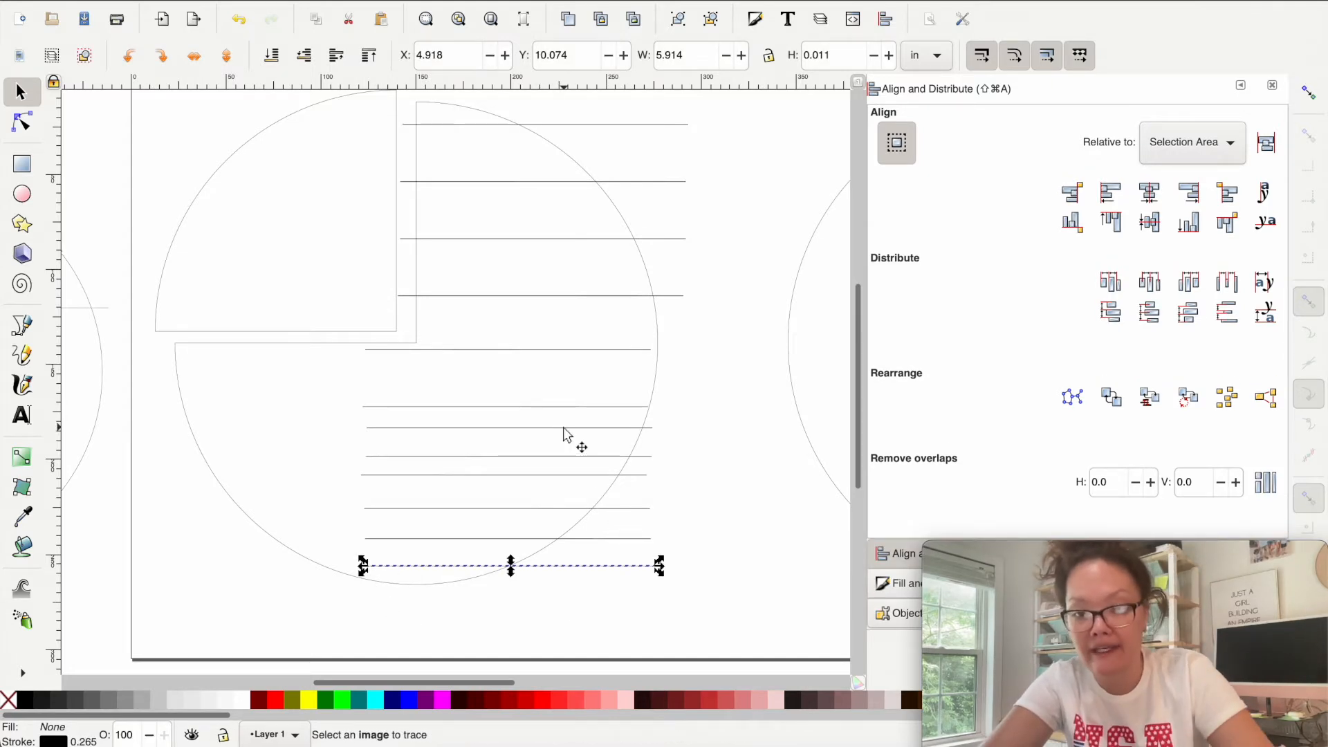
- Center all twelve lines on a common vertical axis and distribute them with equal vertical gaps
shift+click(634, 539)
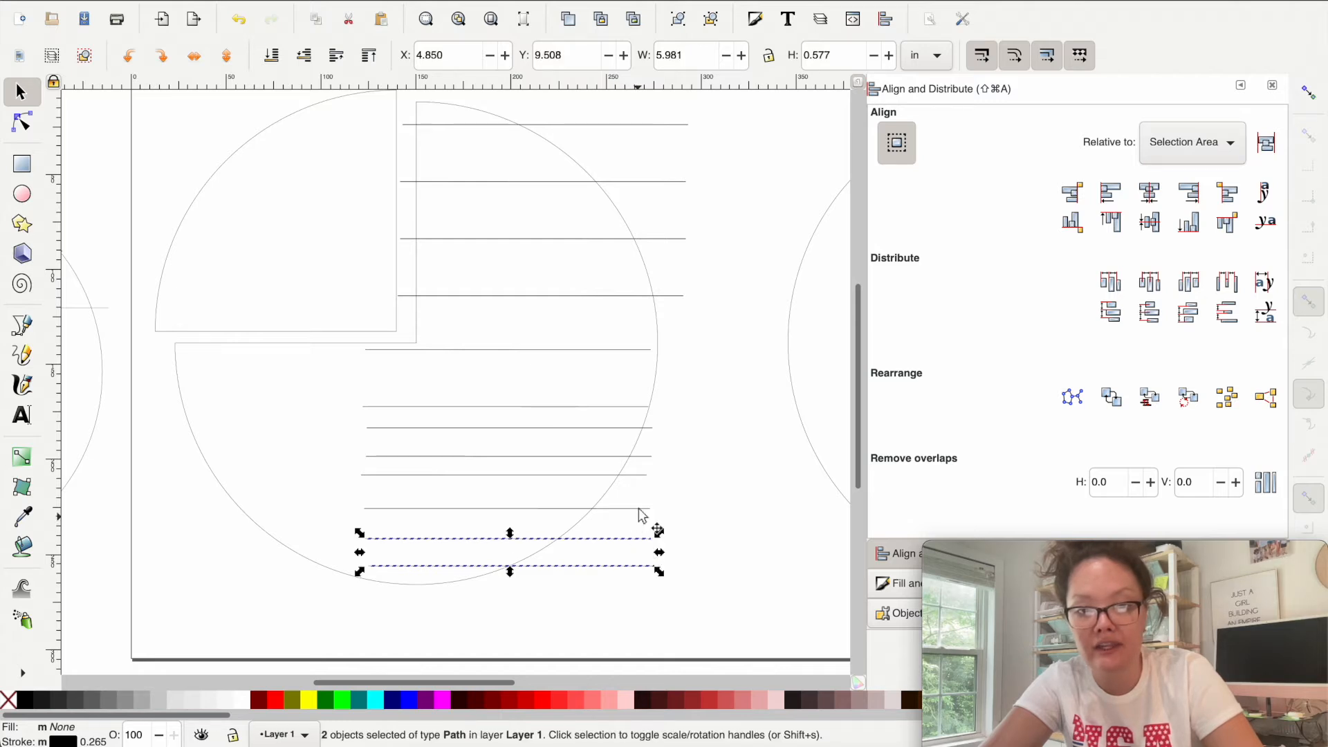
shift+click(639, 508)
shift+click(636, 475)
shift+click(639, 456)
shift+click(631, 427)
shift+click(626, 407)
shift+click(616, 349)
shift+click(611, 295)
shift+click(603, 238)
shift+click(588, 181)
shift+click(570, 124)
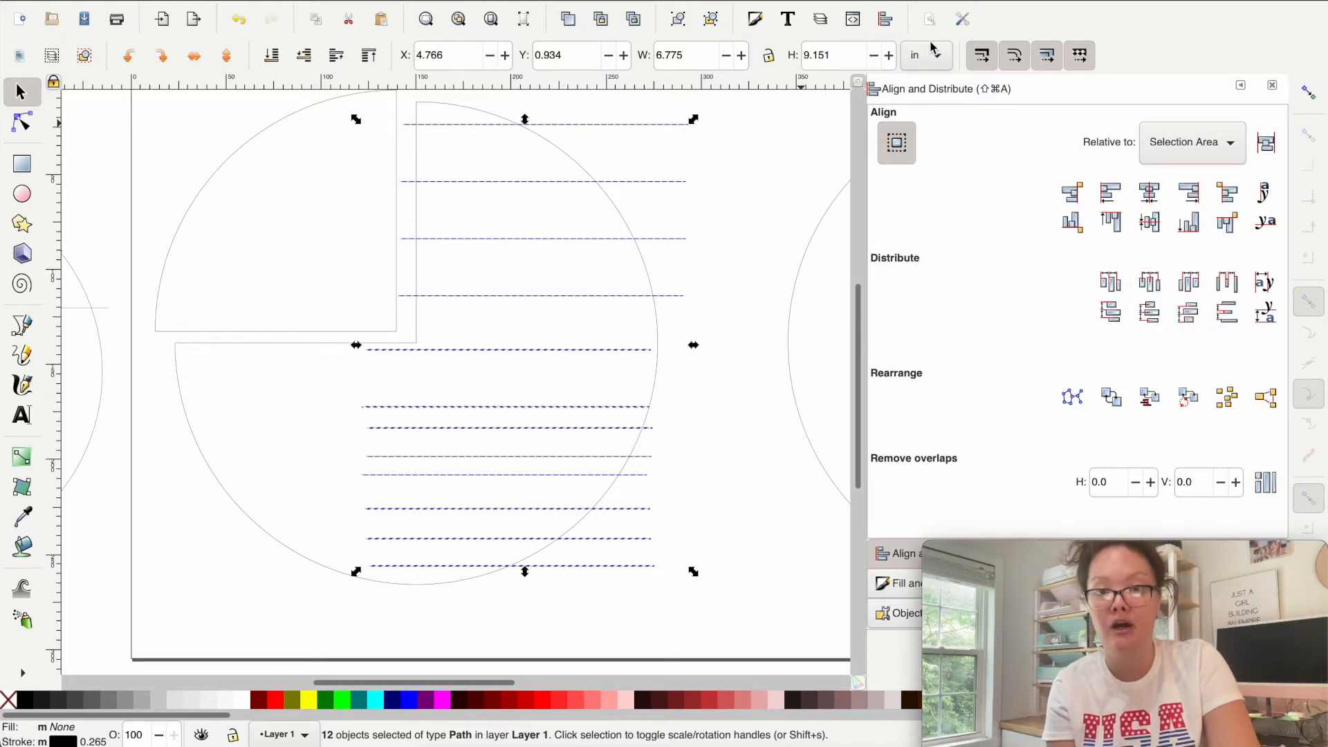
click(1149, 194)
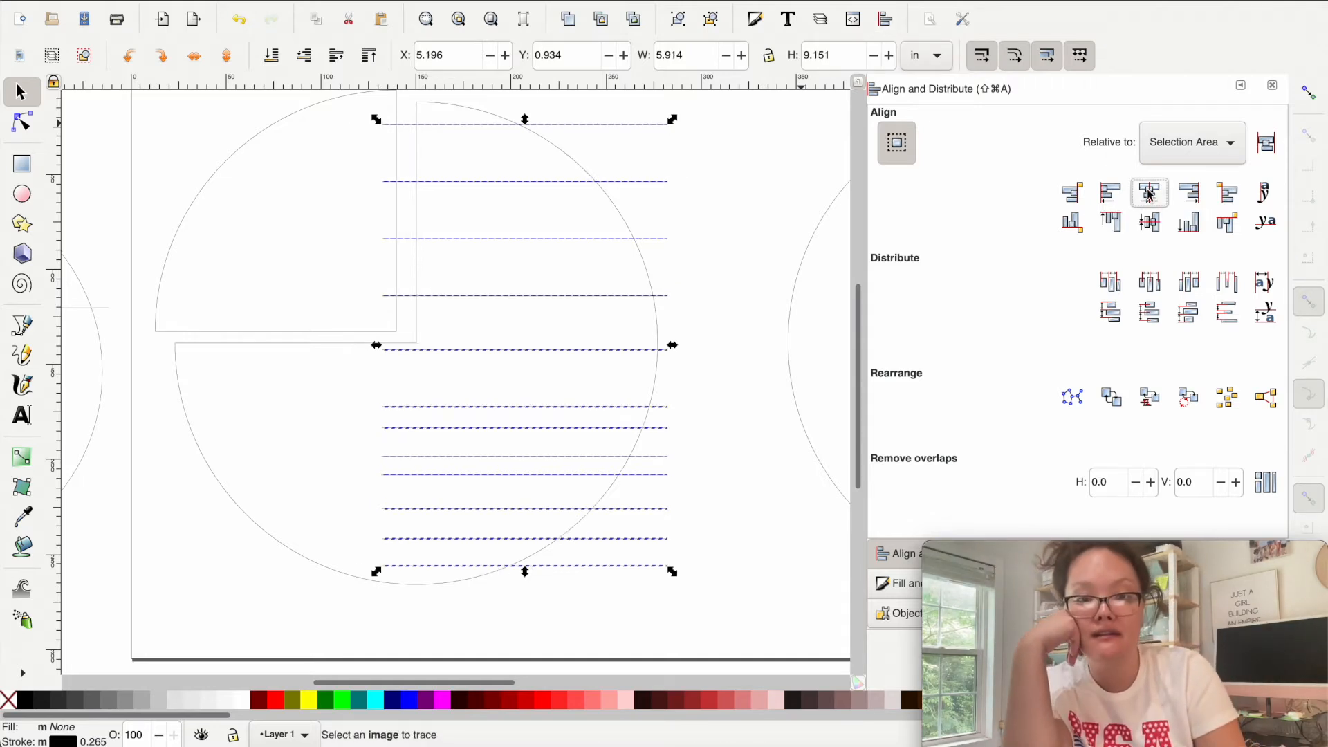
click(1227, 313)
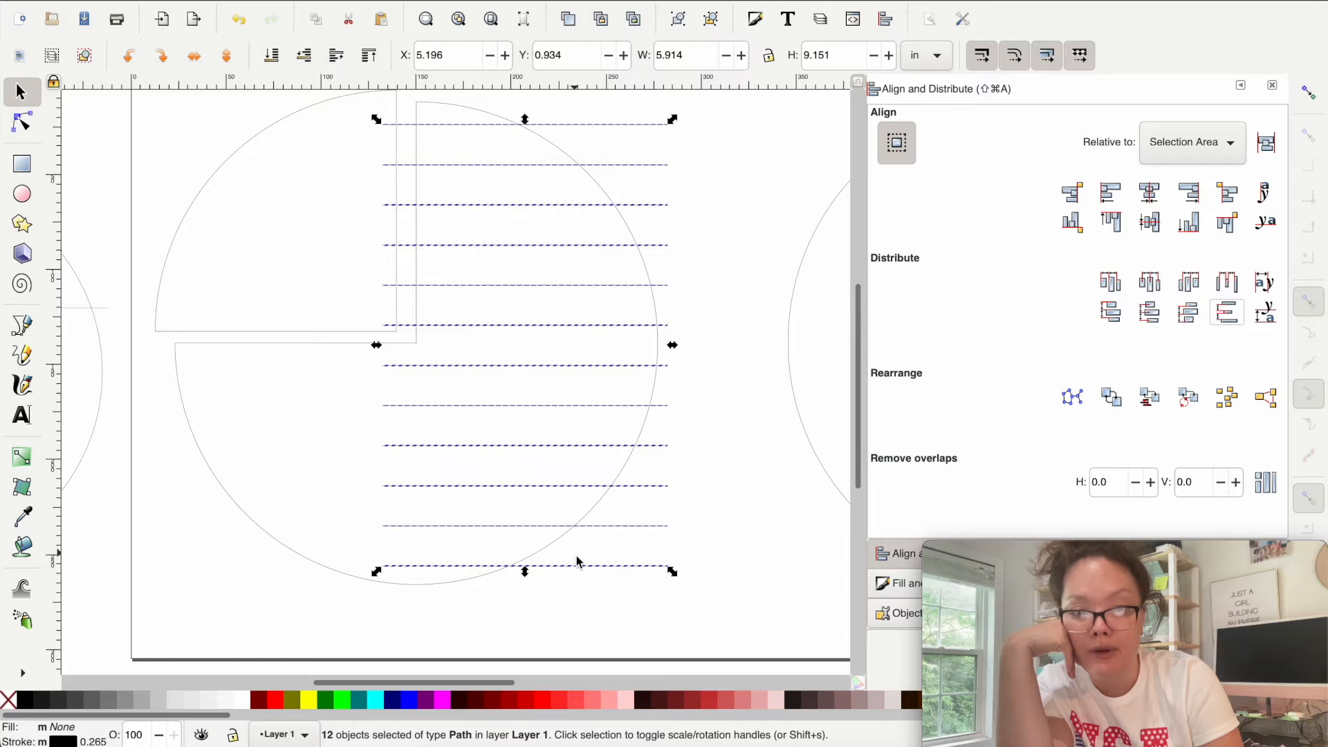
- Move the set of lines over the circle pieces and stretch it to about 10.6 in wide, spanning both pieces
drag(596, 573, 529, 567)
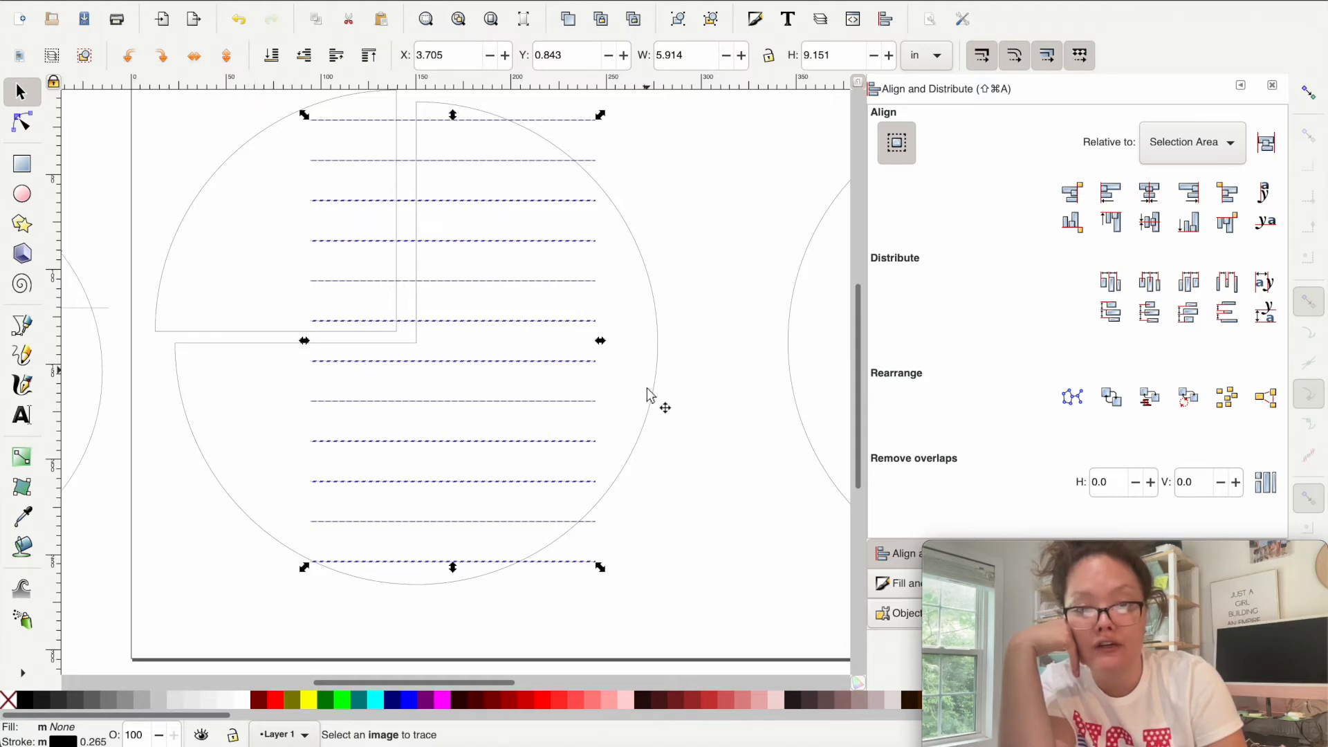
drag(602, 341, 669, 344)
drag(304, 342, 146, 341)
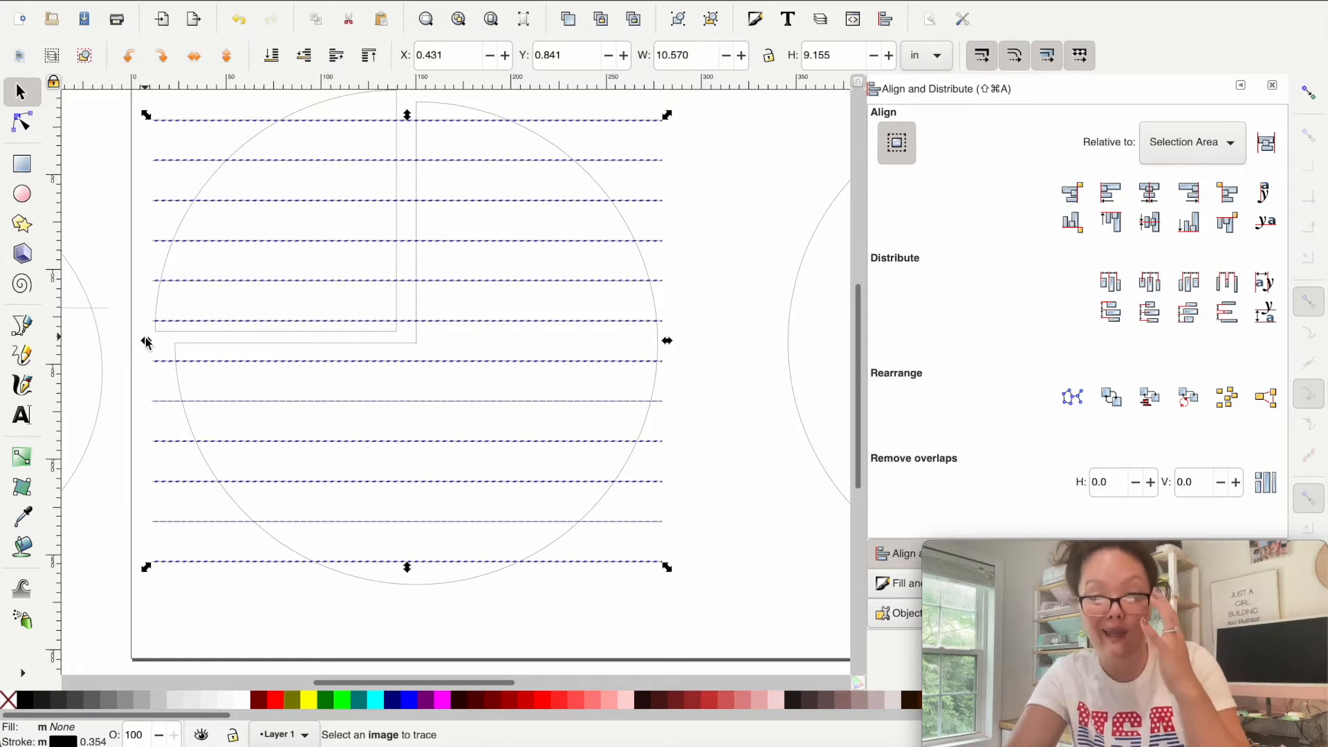
key(Escape)
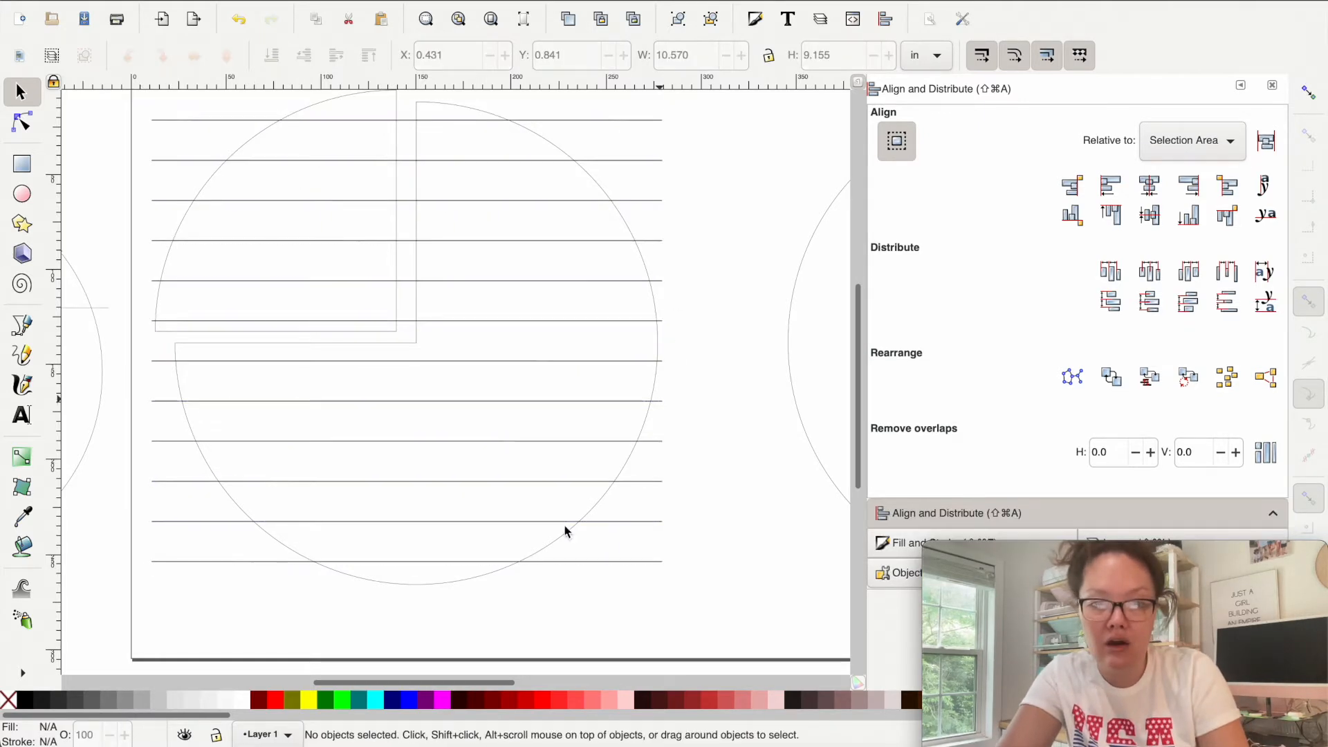
- Divide the three-quarter circle piece along the topmost horizontal line using the Division path operation
click(593, 122)
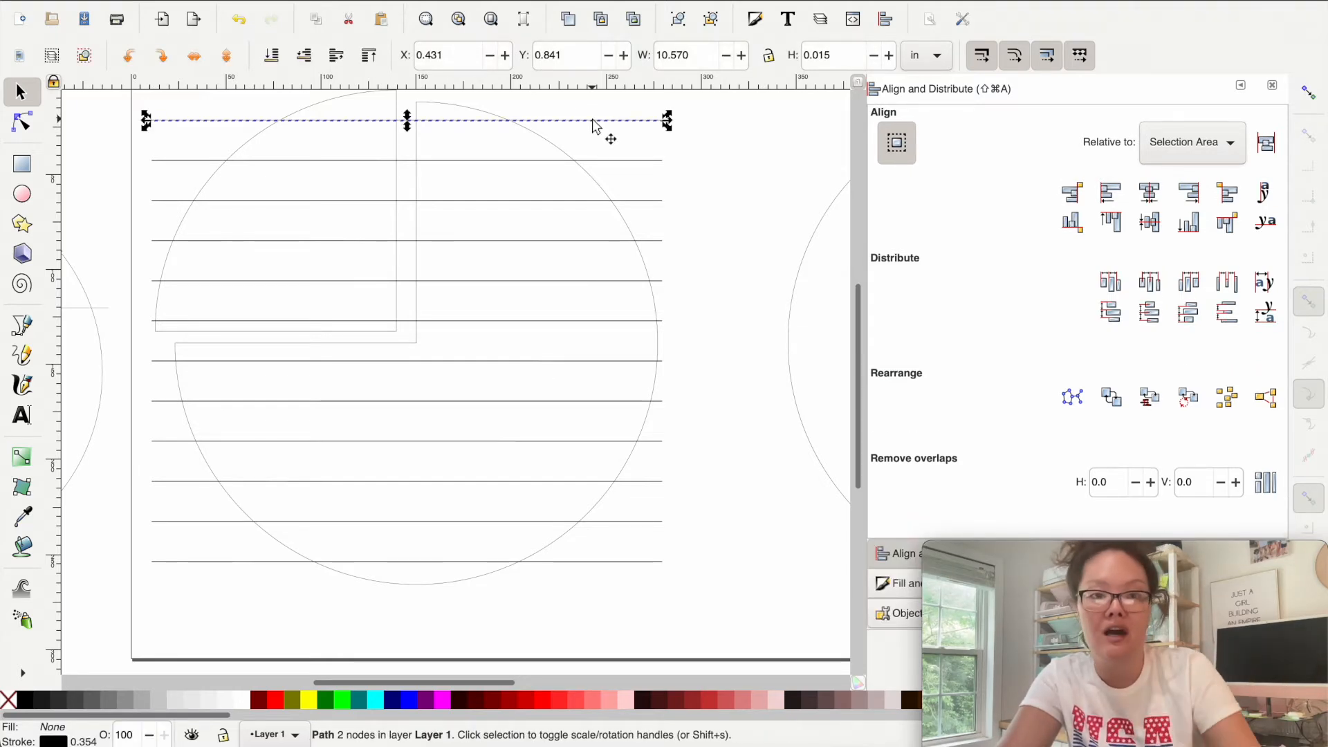
shift+click(472, 116)
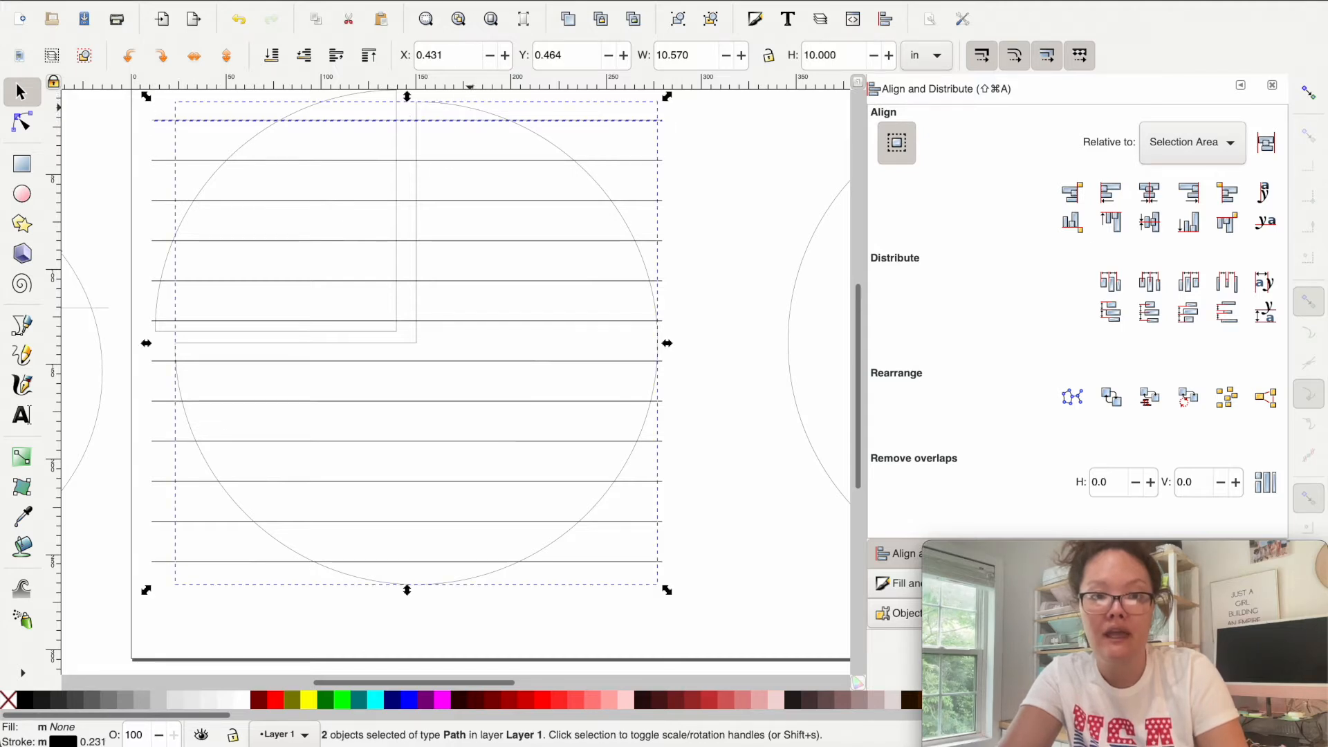
click(335, 0)
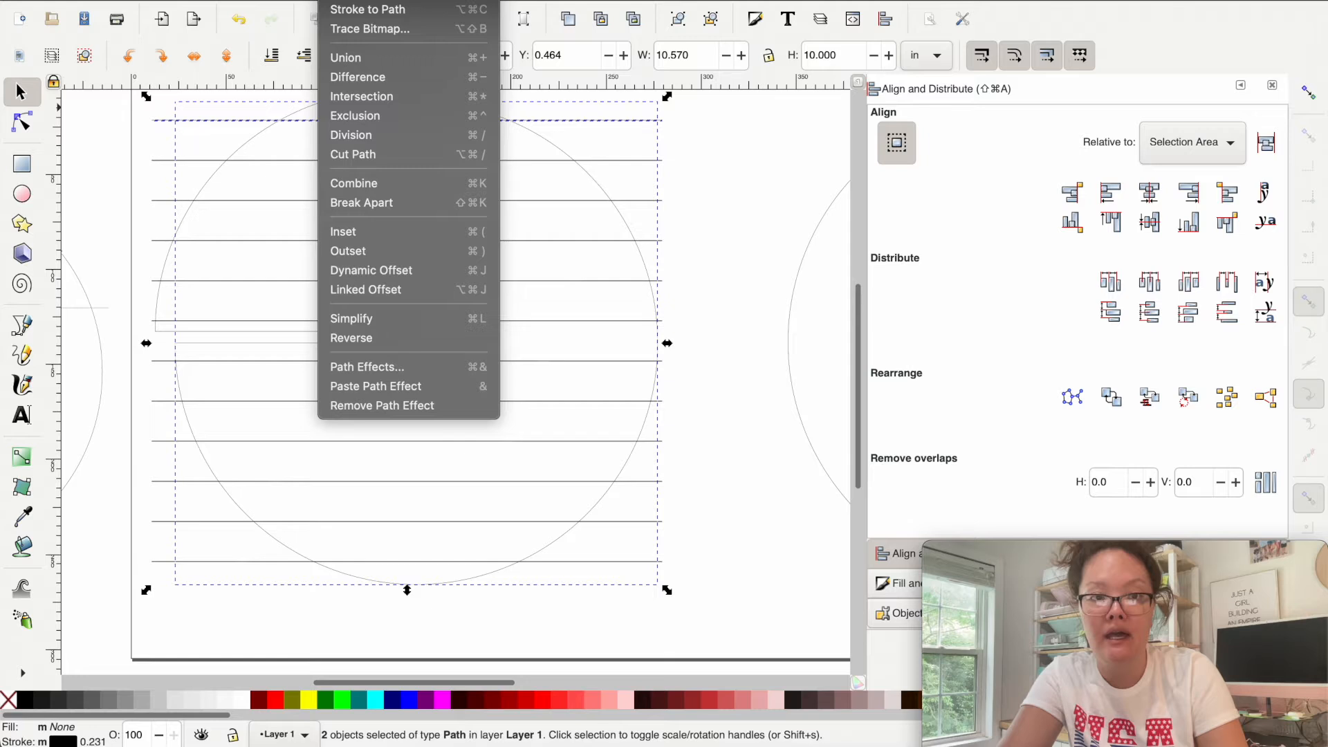
click(353, 154)
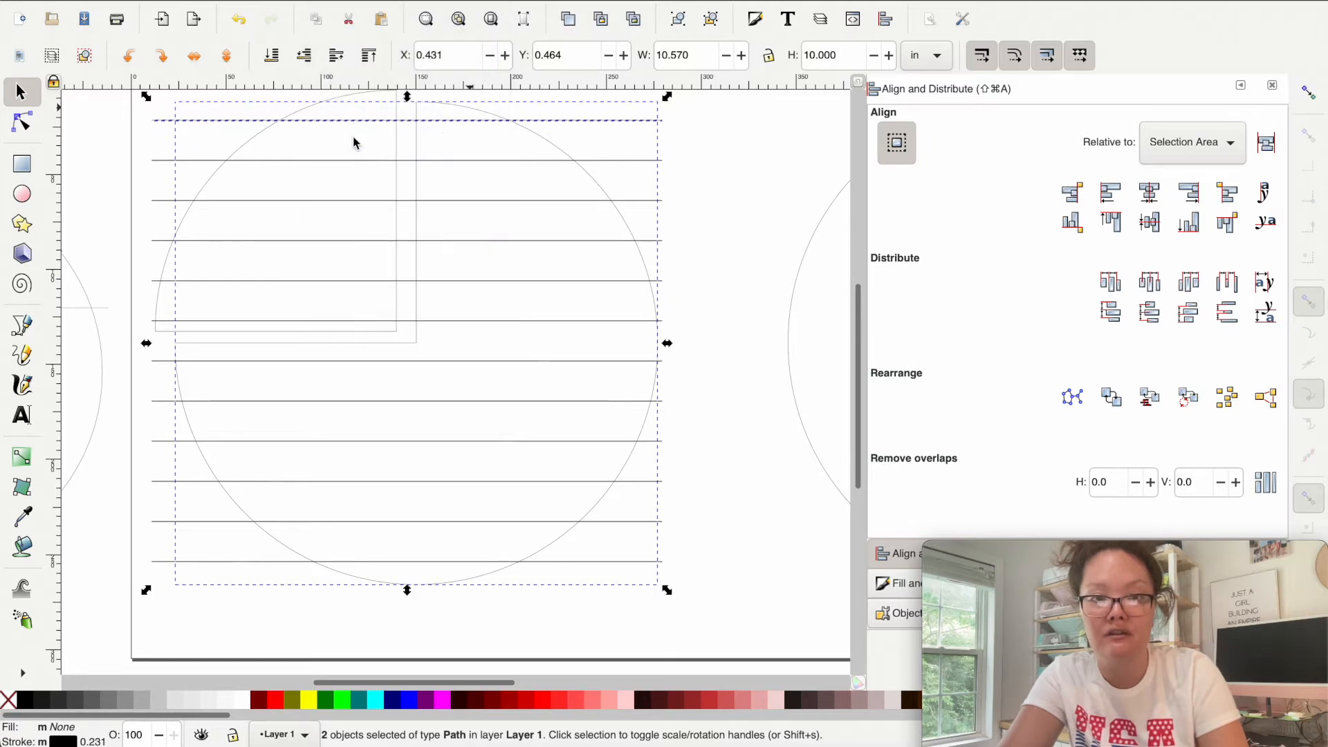
click(501, 118)
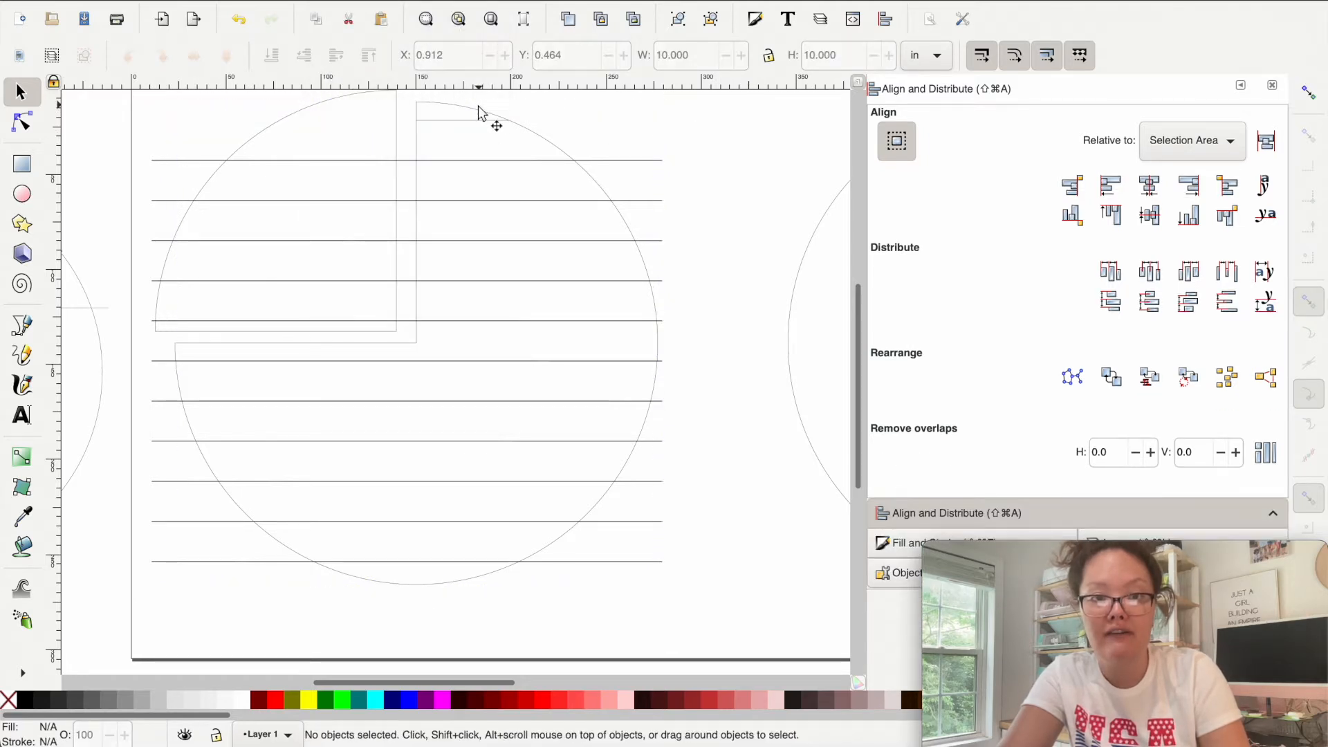
- Nudge the cut-off top strip slightly upward, away from the rest of the three-quarter piece
click(482, 112)
key(Up)
key(Up)
key(Up)
key(Up)
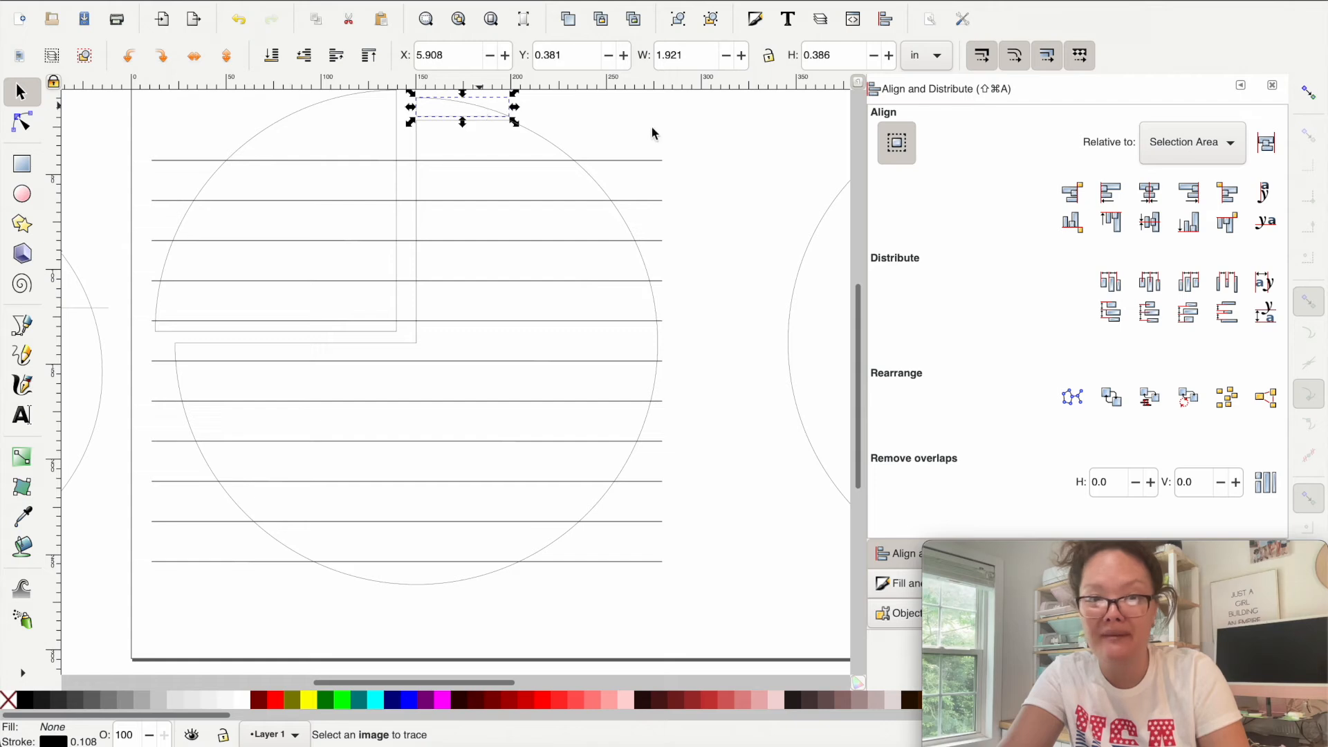
click(656, 137)
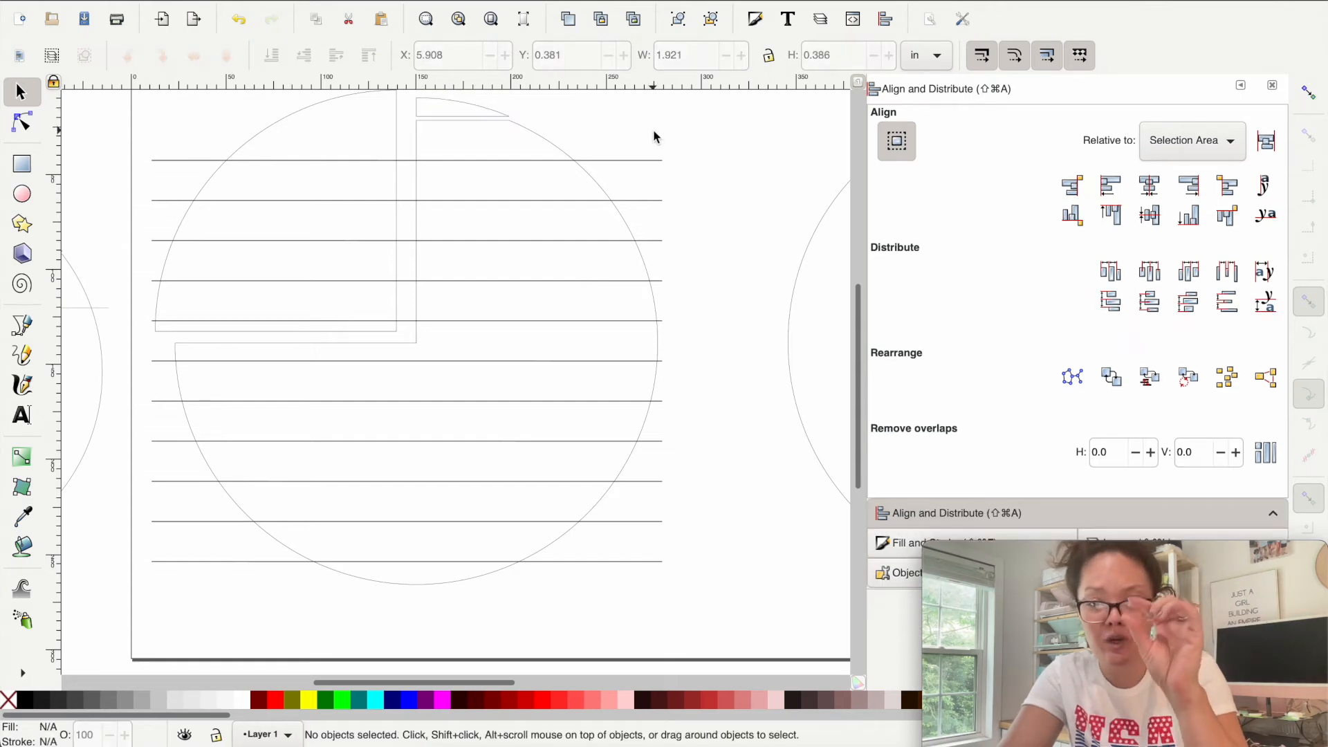
- Divide the remaining three-quarter piece along the second horizontal line using the Division path operation
click(635, 165)
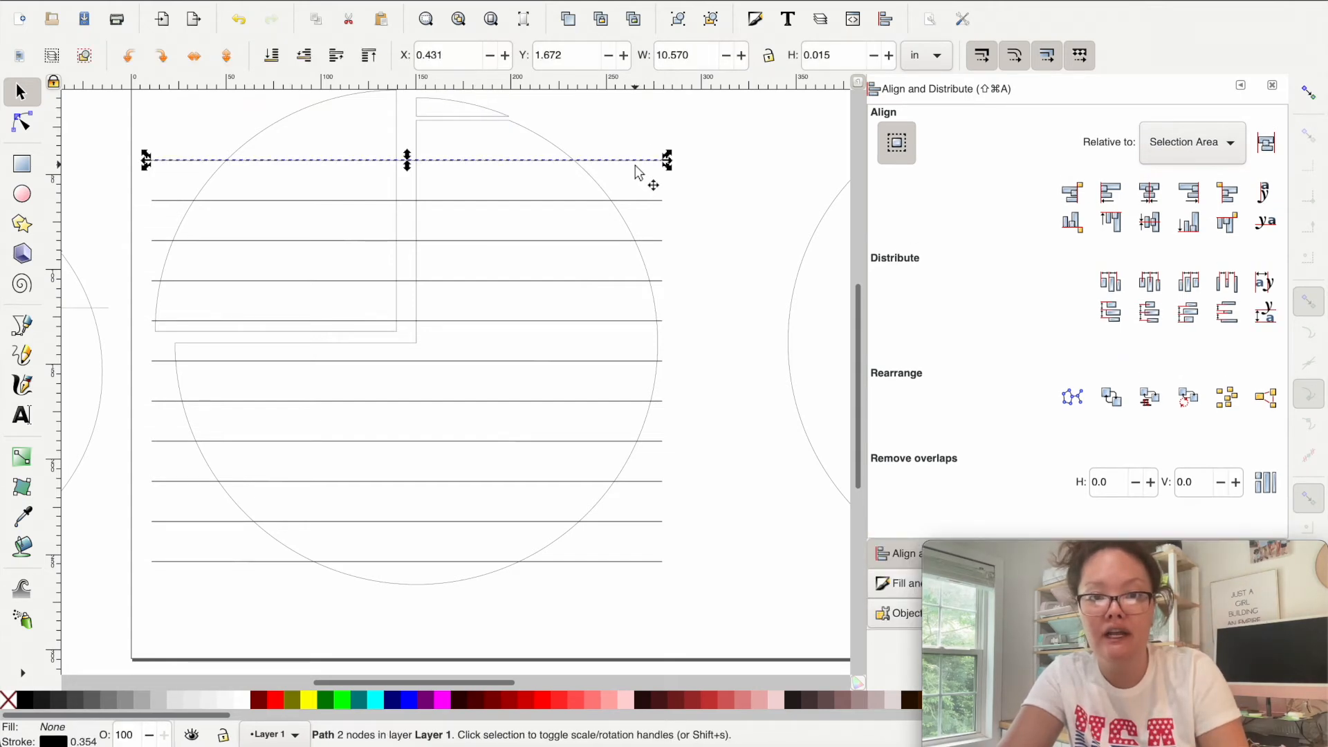
shift+click(541, 136)
click(454, 1)
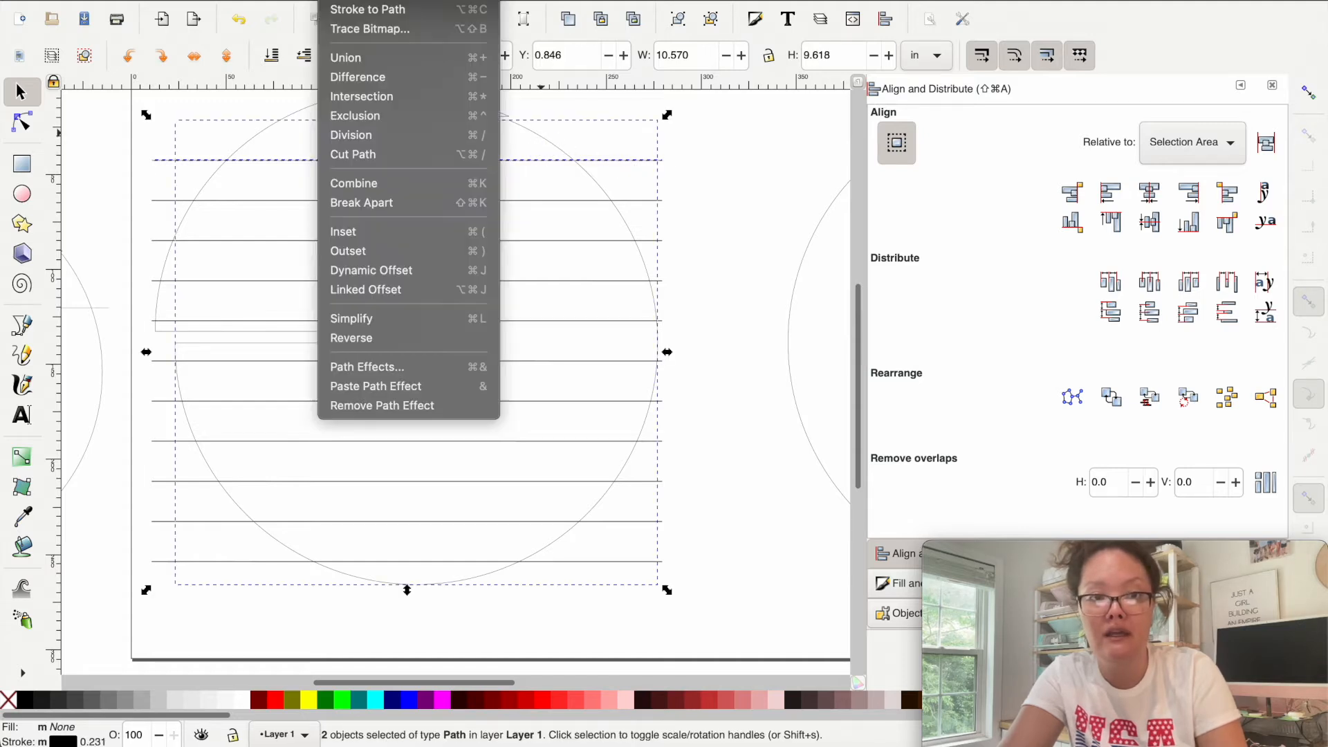
click(363, 135)
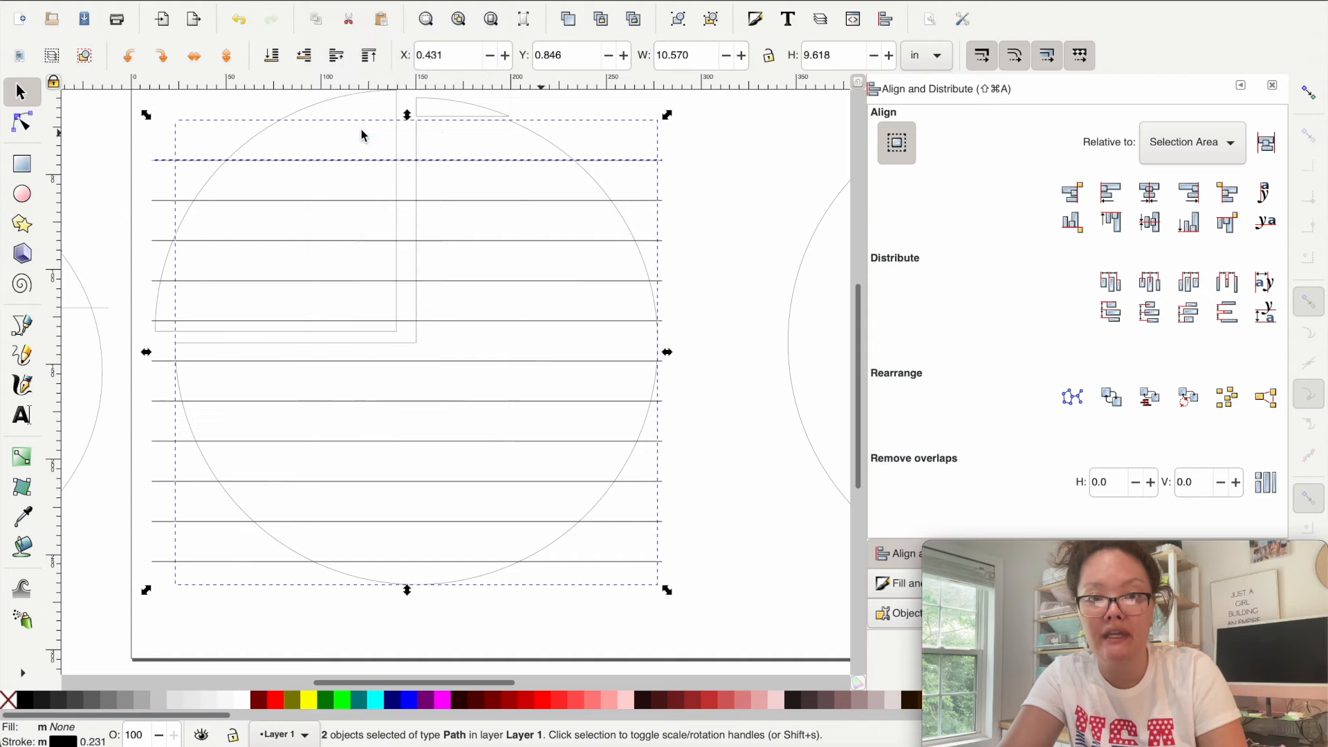
click(687, 213)
- Divide the remaining three-quarter piece along the third horizontal line with Division
click(596, 196)
shift+click(599, 189)
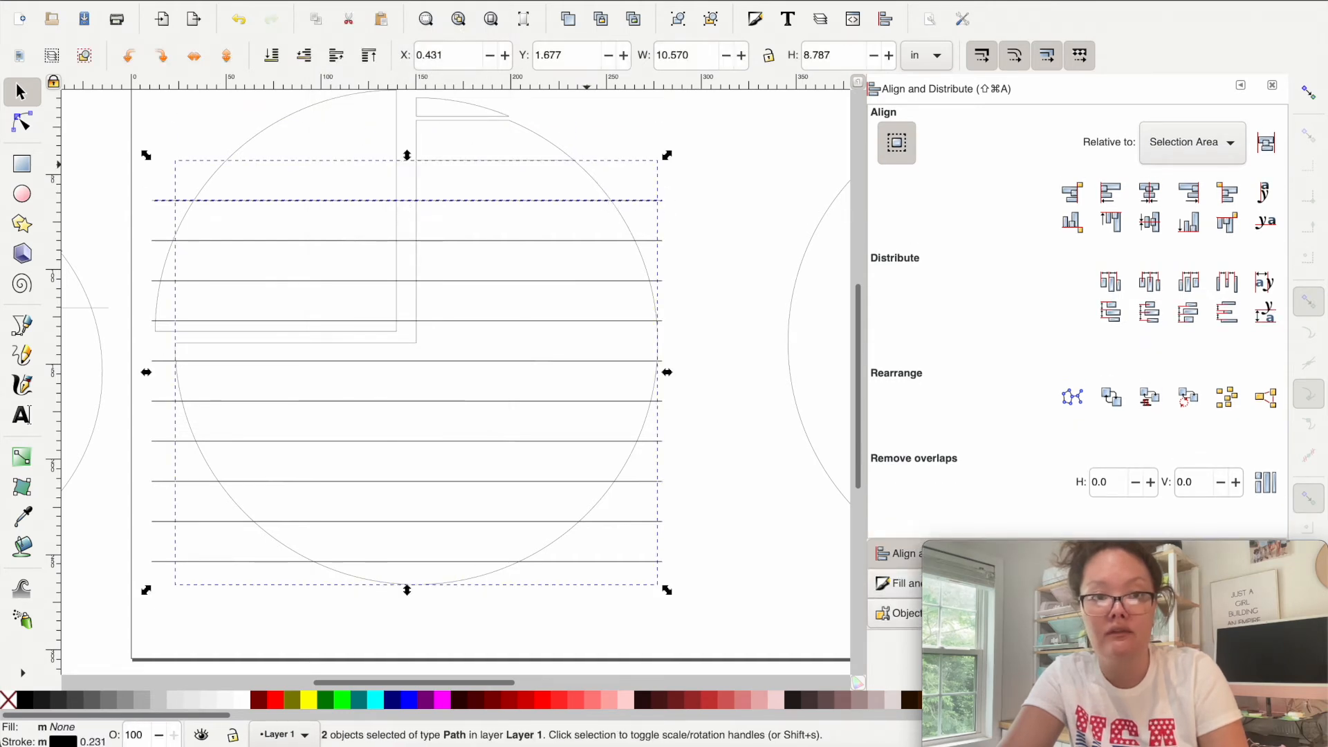
click(454, 1)
click(361, 136)
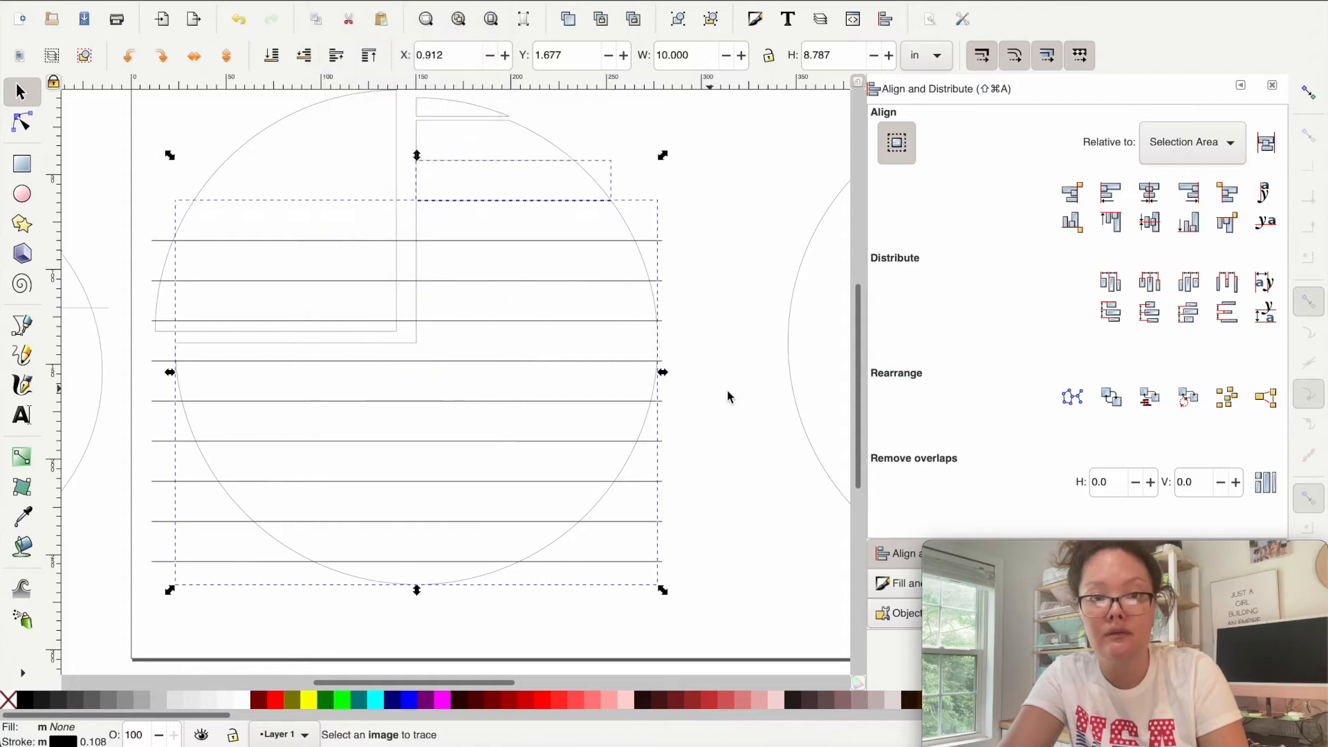
click(735, 394)
- Move the three cut strips slightly upward, separating them from the remaining three-quarter piece
scroll(475, 110, up, 2)
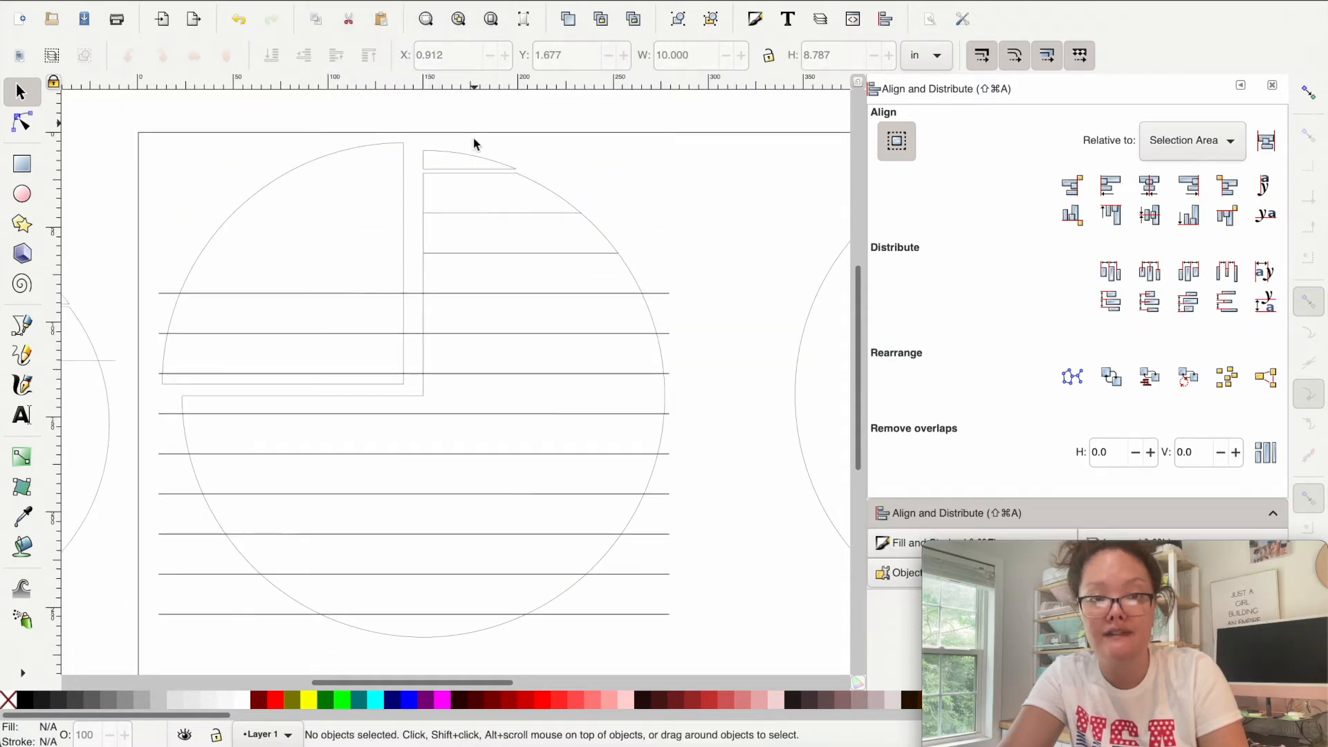
click(474, 161)
drag(474, 160, 475, 154)
click(483, 186)
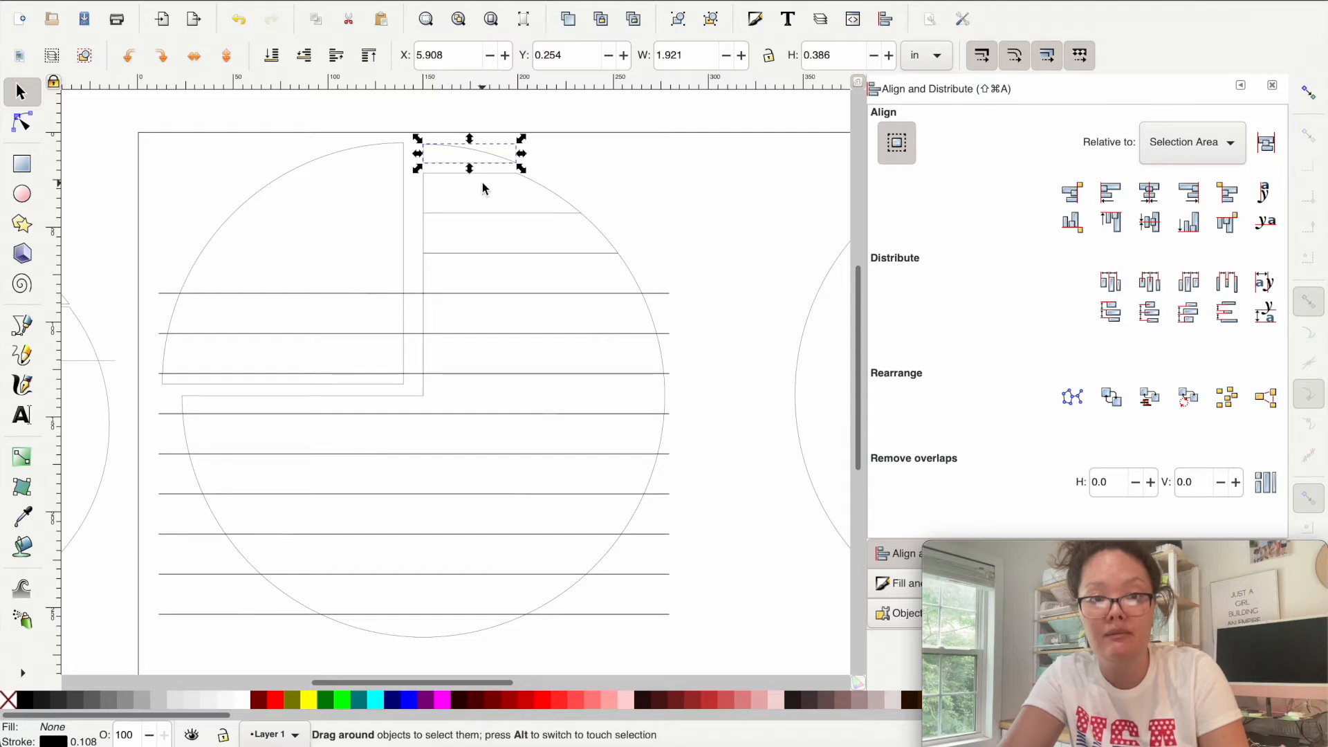
click(544, 177)
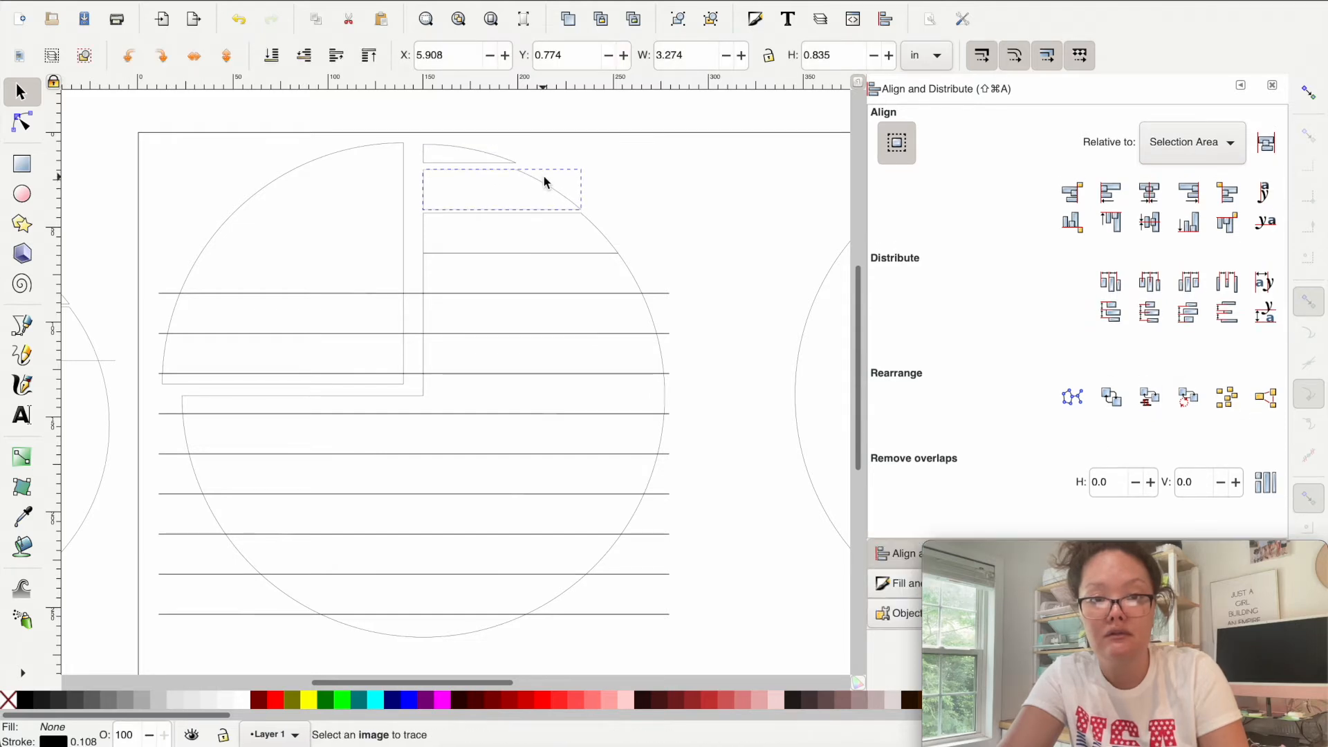
click(599, 228)
drag(599, 228, 597, 212)
- Divide the remaining three-quarter piece along the fourth horizontal line with Division
click(663, 294)
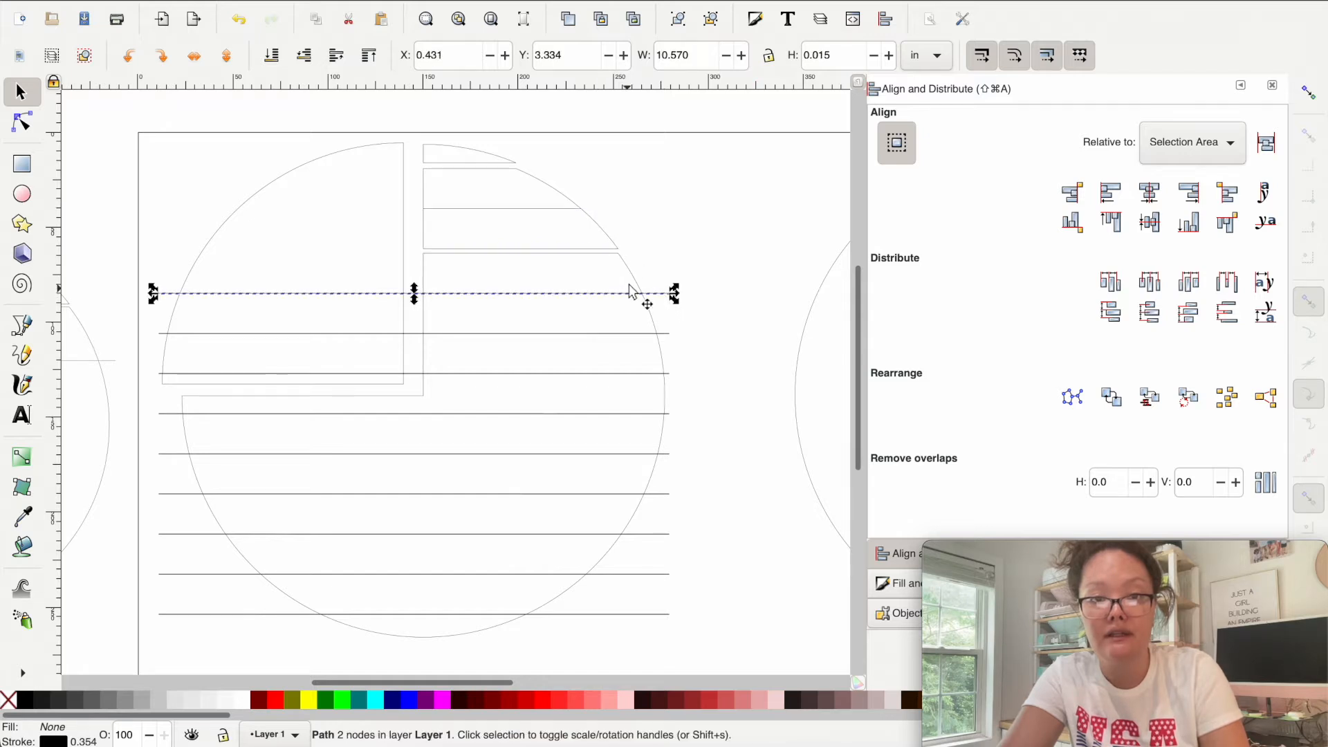
shift+click(630, 278)
click(336, 1)
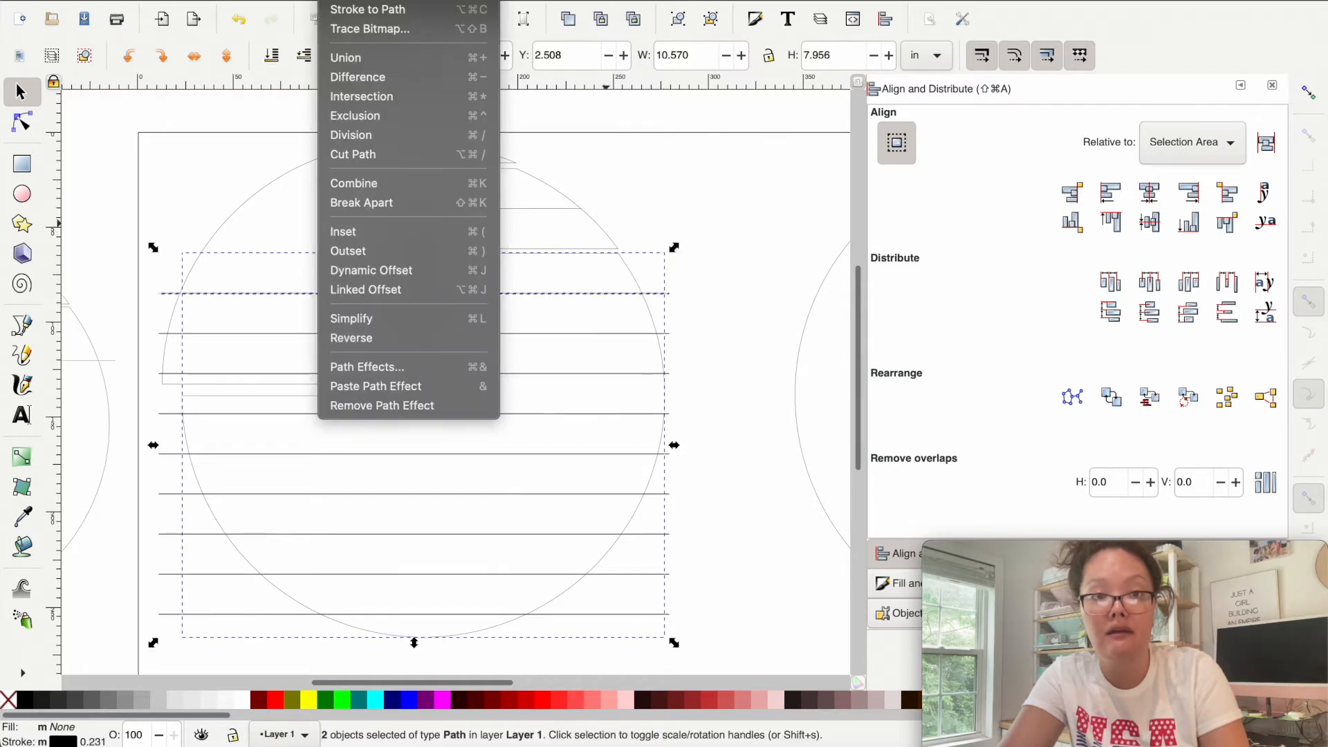
click(406, 134)
click(725, 332)
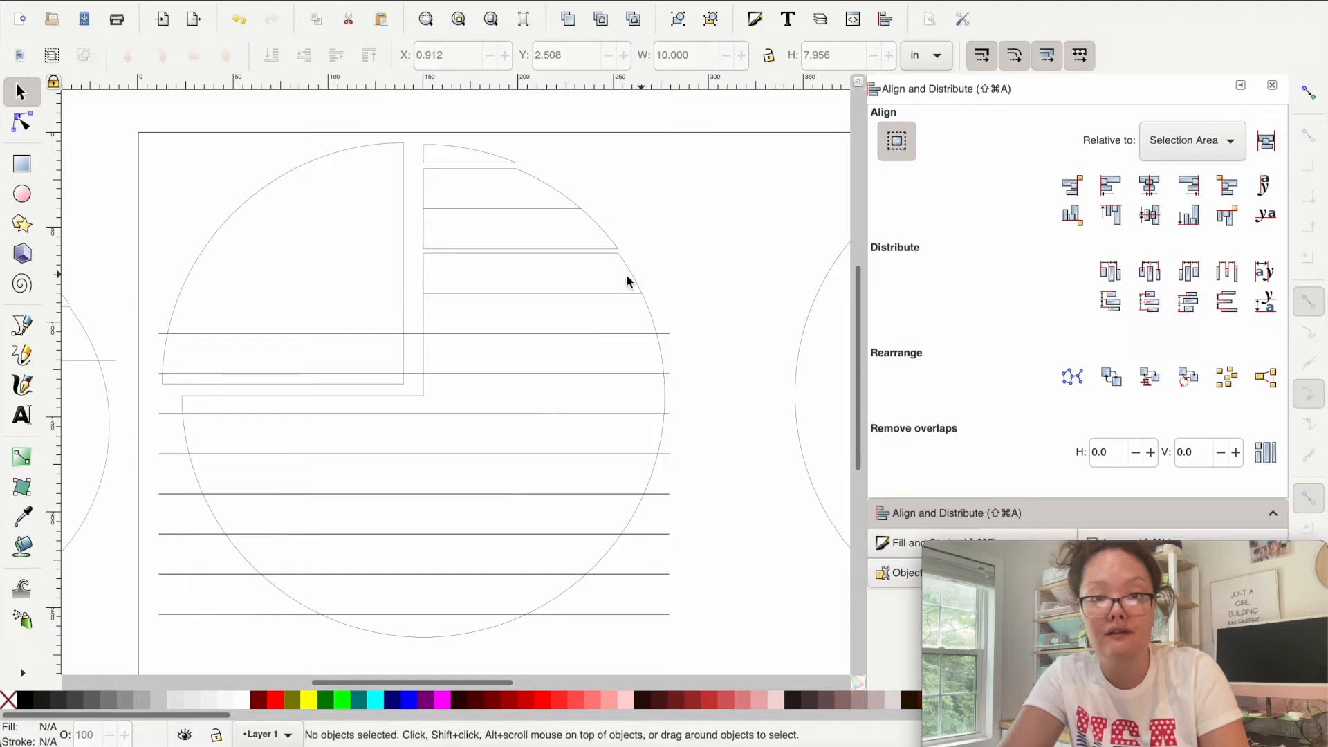
- Move the newly cut fourth strip slightly upward and divide the remaining piece along the next horizontal lines below it
click(637, 273)
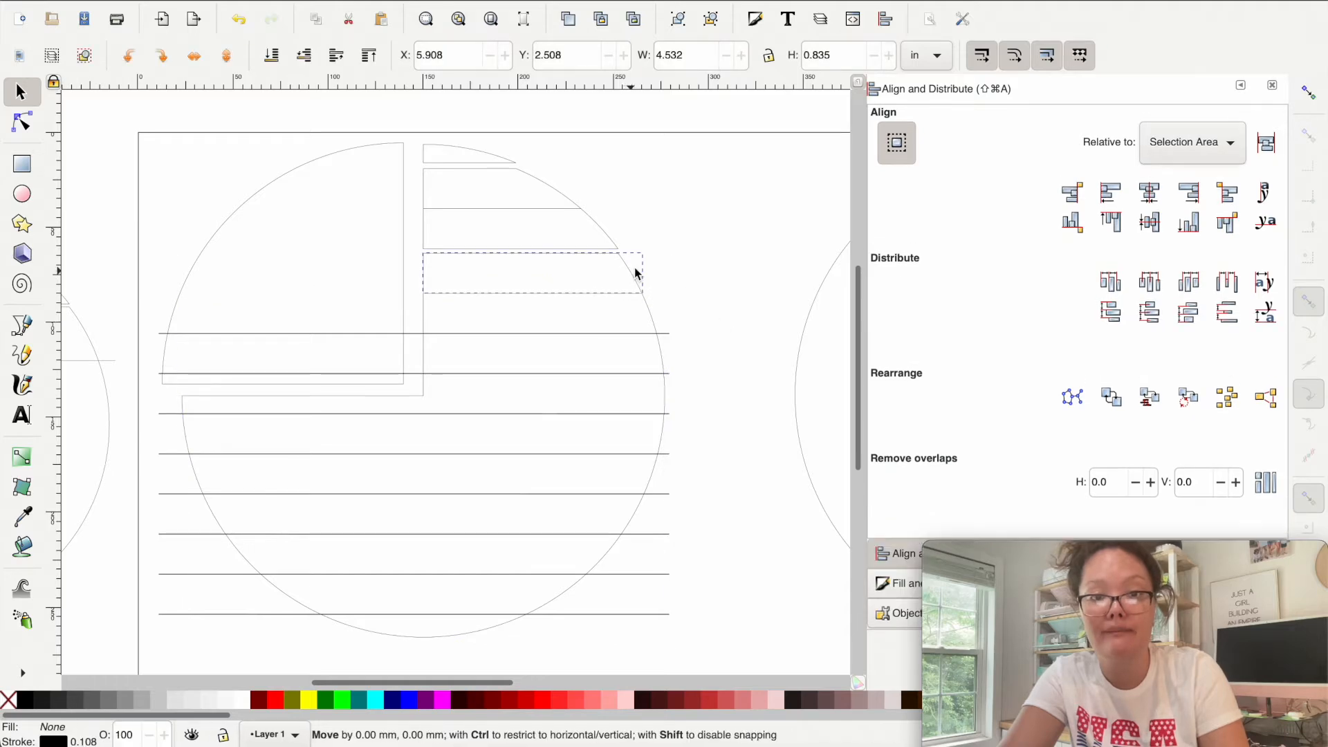
click(657, 333)
shift+click(664, 333)
key(ctrl+slash)
click(655, 368)
shift+click(664, 386)
click(406, 135)
- Divide the lower part of the circle along all of its remaining horizontal lines with Division
click(667, 454)
shift+click(662, 437)
click(387, 135)
click(667, 534)
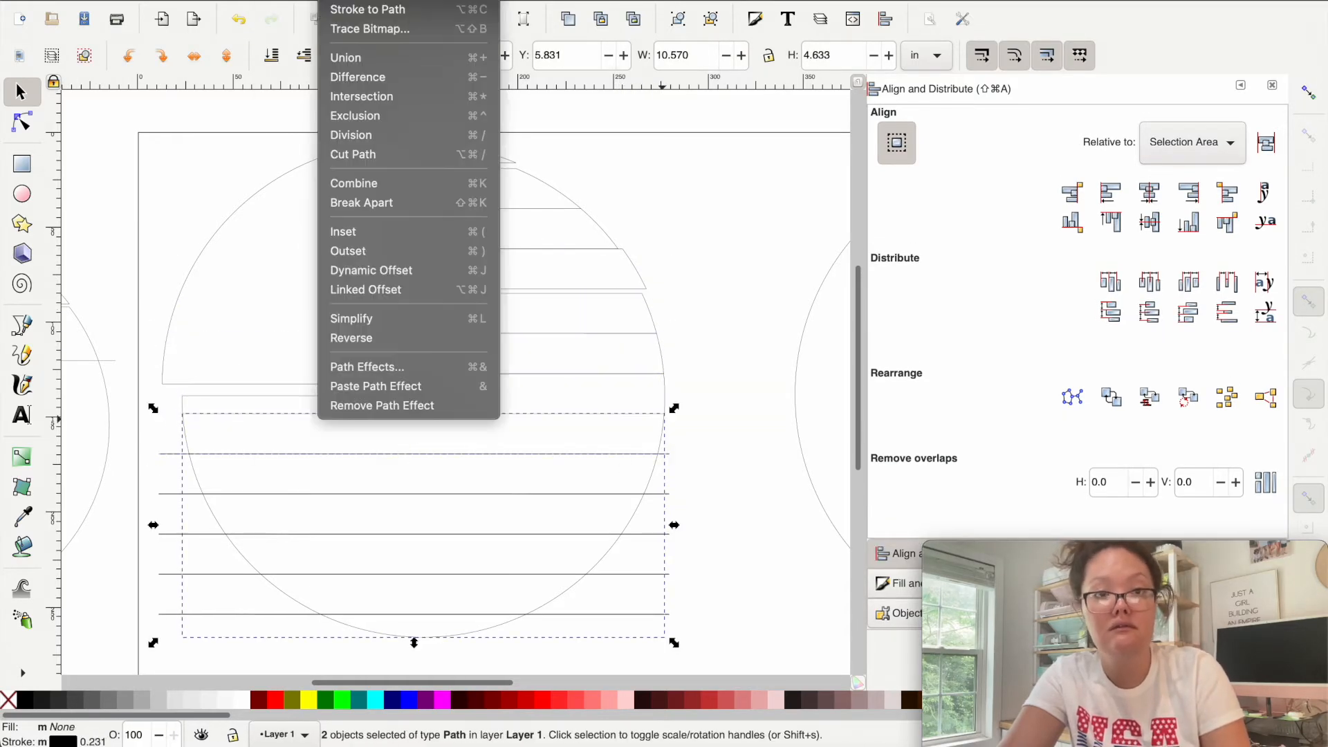
click(384, 134)
click(385, 134)
click(675, 450)
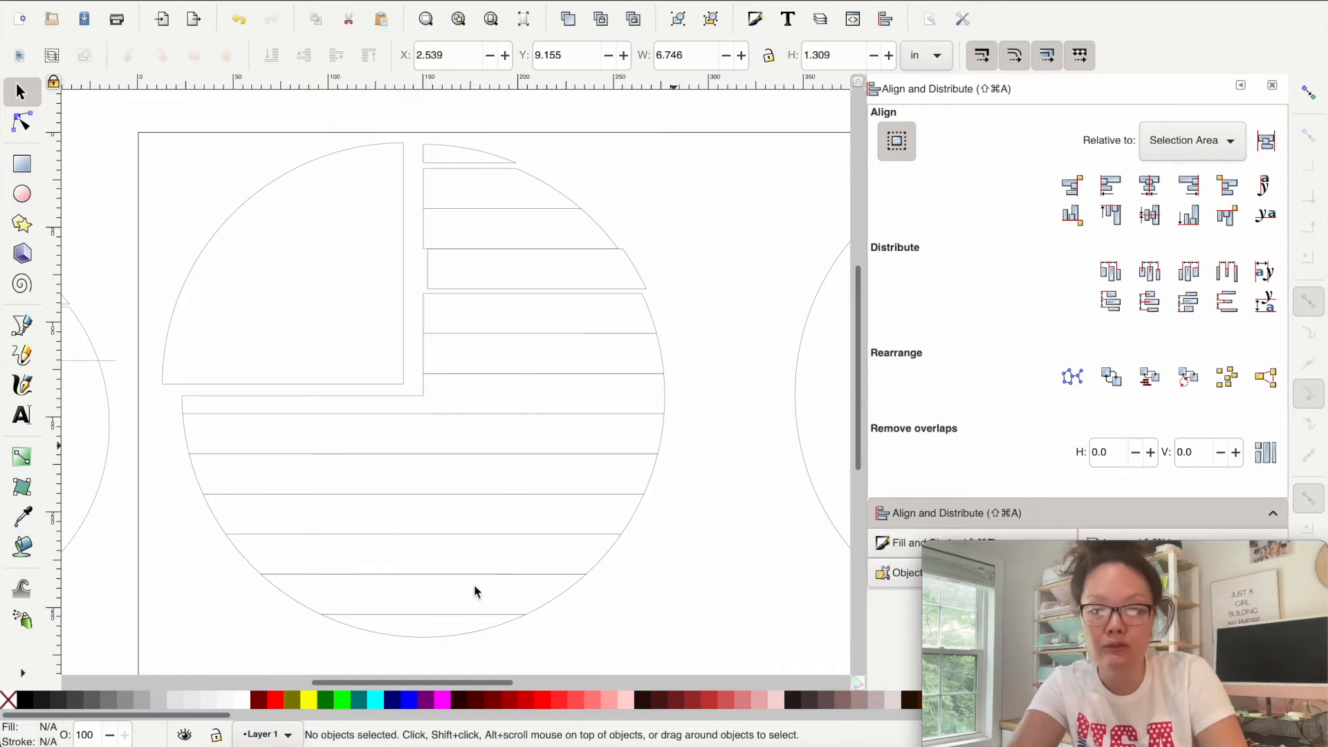
- Move the lowest curved segment slightly down, leaving a gap below the strip above it
click(455, 636)
drag(456, 647, 454, 651)
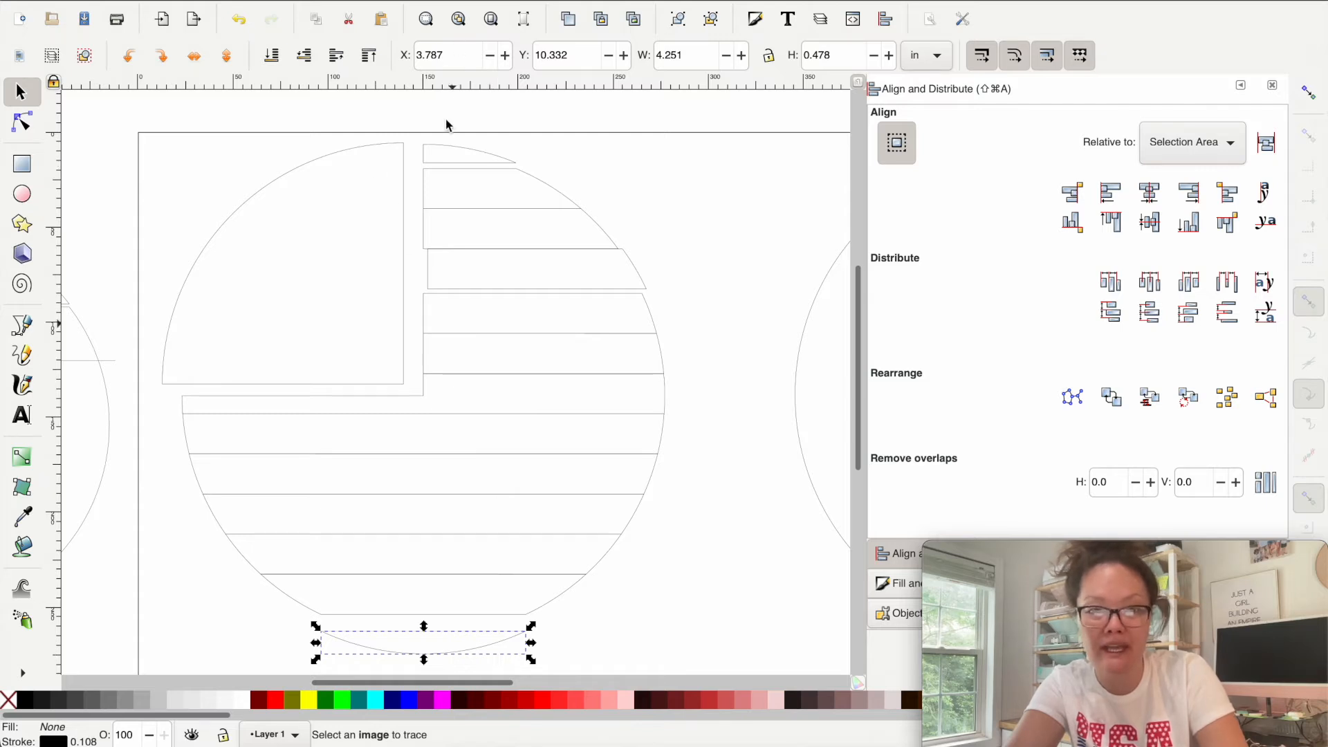
scroll(740, 623, down, 1)
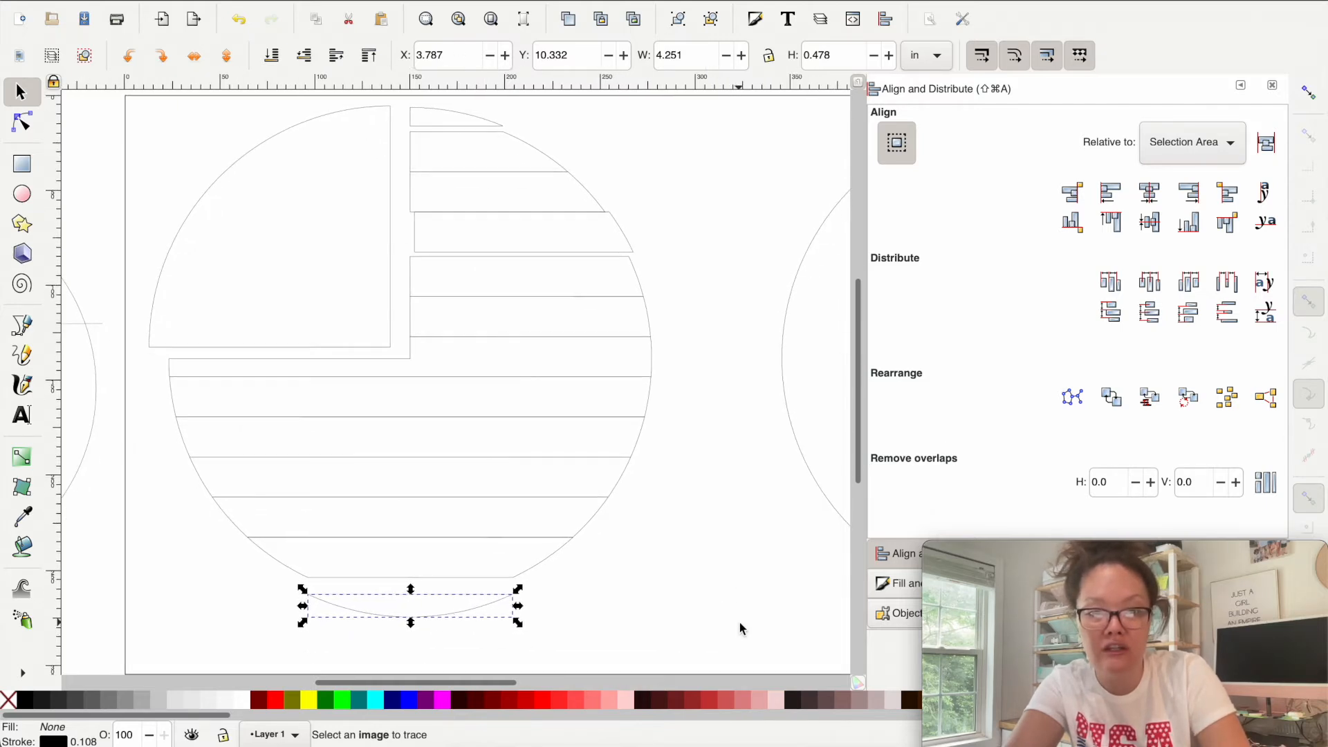
- Distribute all thirteen strips with equal vertical gaps, and shift the offset fourth strip back in line with the straight edge of the others
shift+click(560, 547)
shift+click(596, 512)
shift+click(622, 475)
shift+click(642, 428)
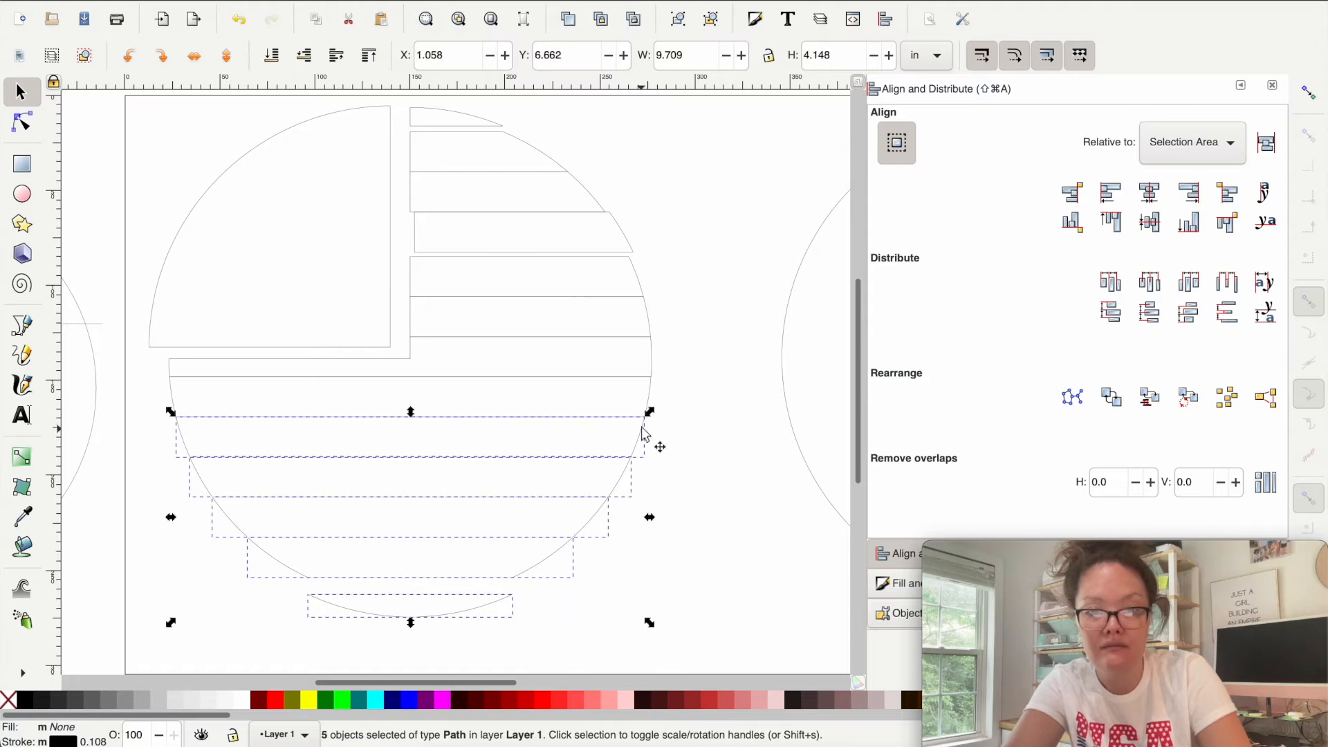
key(super+a)
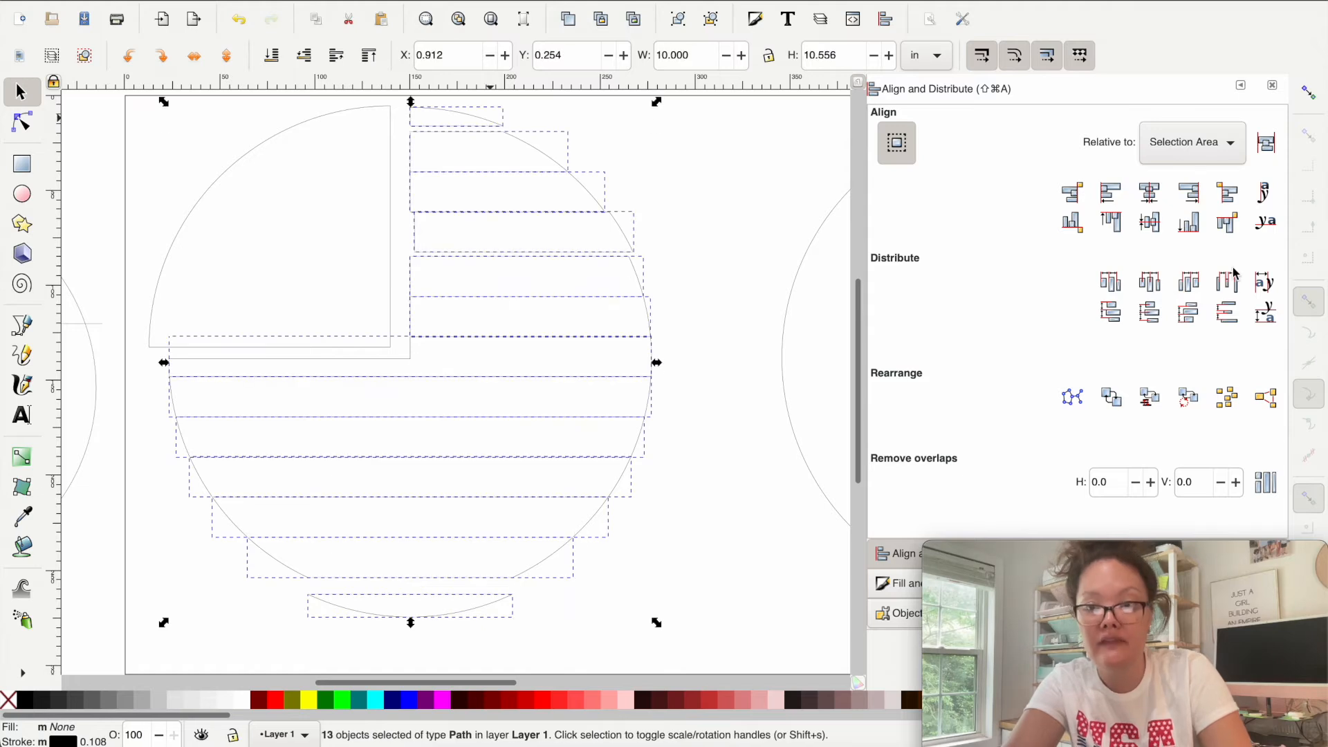
click(1227, 315)
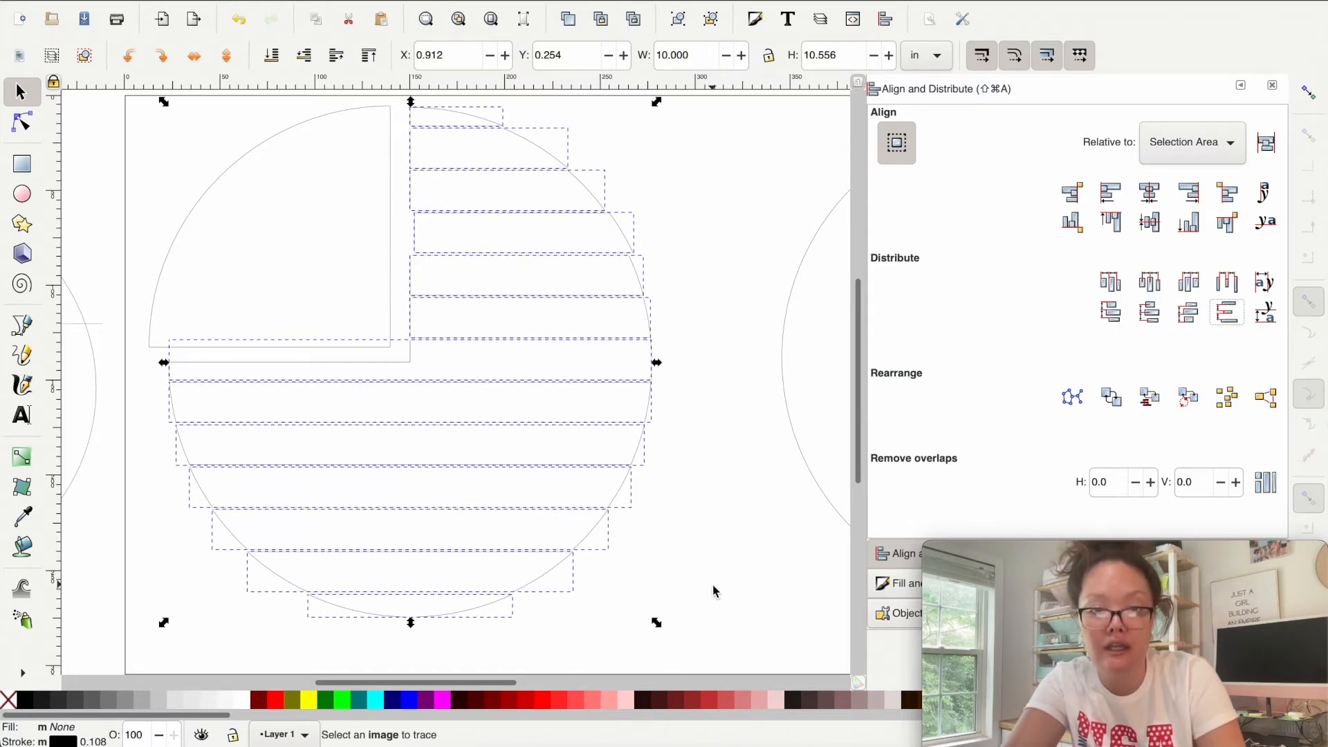
click(590, 581)
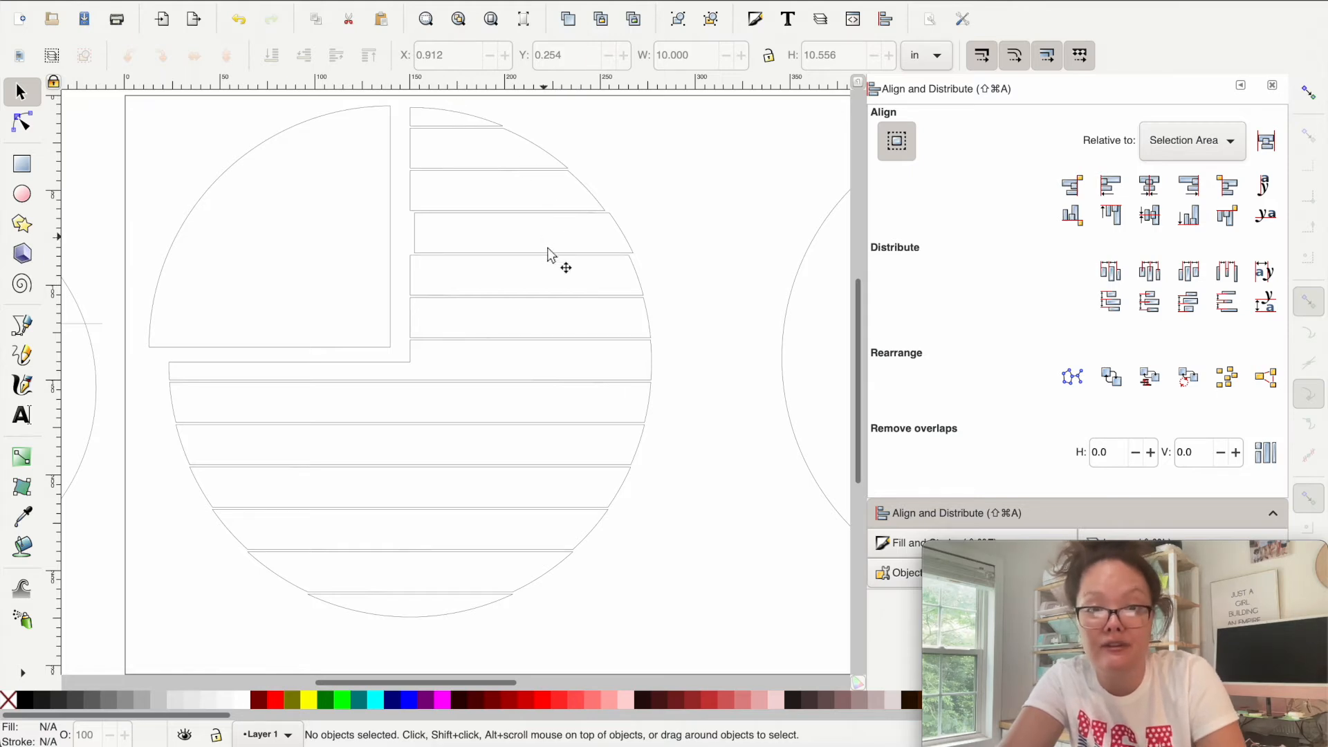
drag(417, 242, 411, 242)
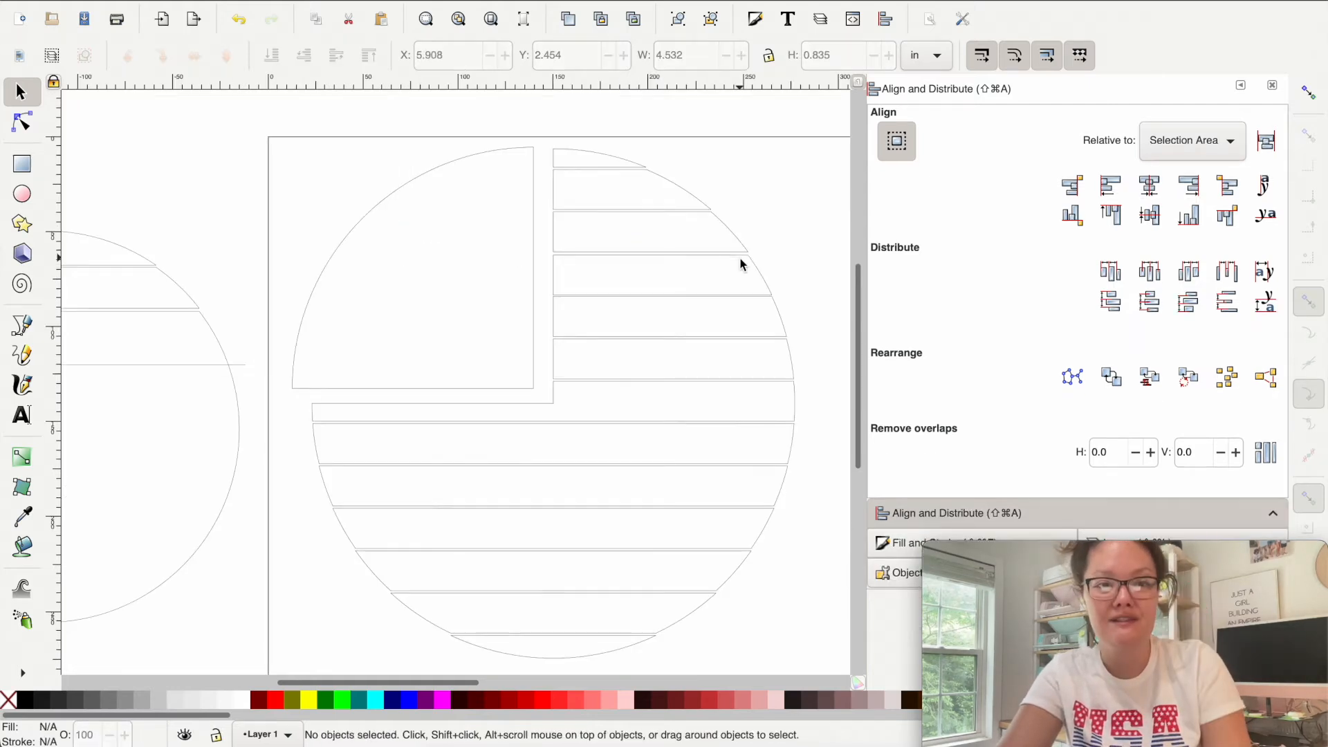
- Draw a five-cornered star about 2.4 in wide with a spoke ratio of 0.400 over the quarter piece
scroll(741, 264, up, 2)
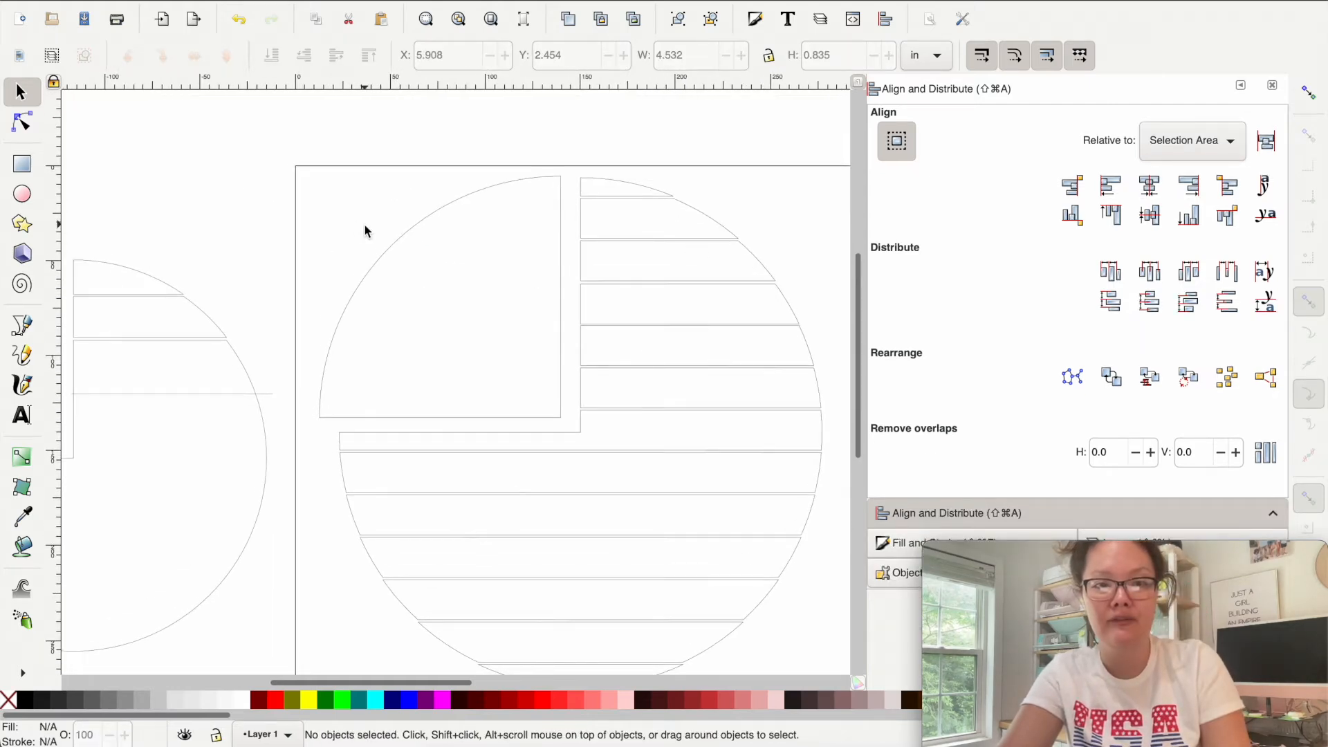
scroll(364, 228, up, 3)
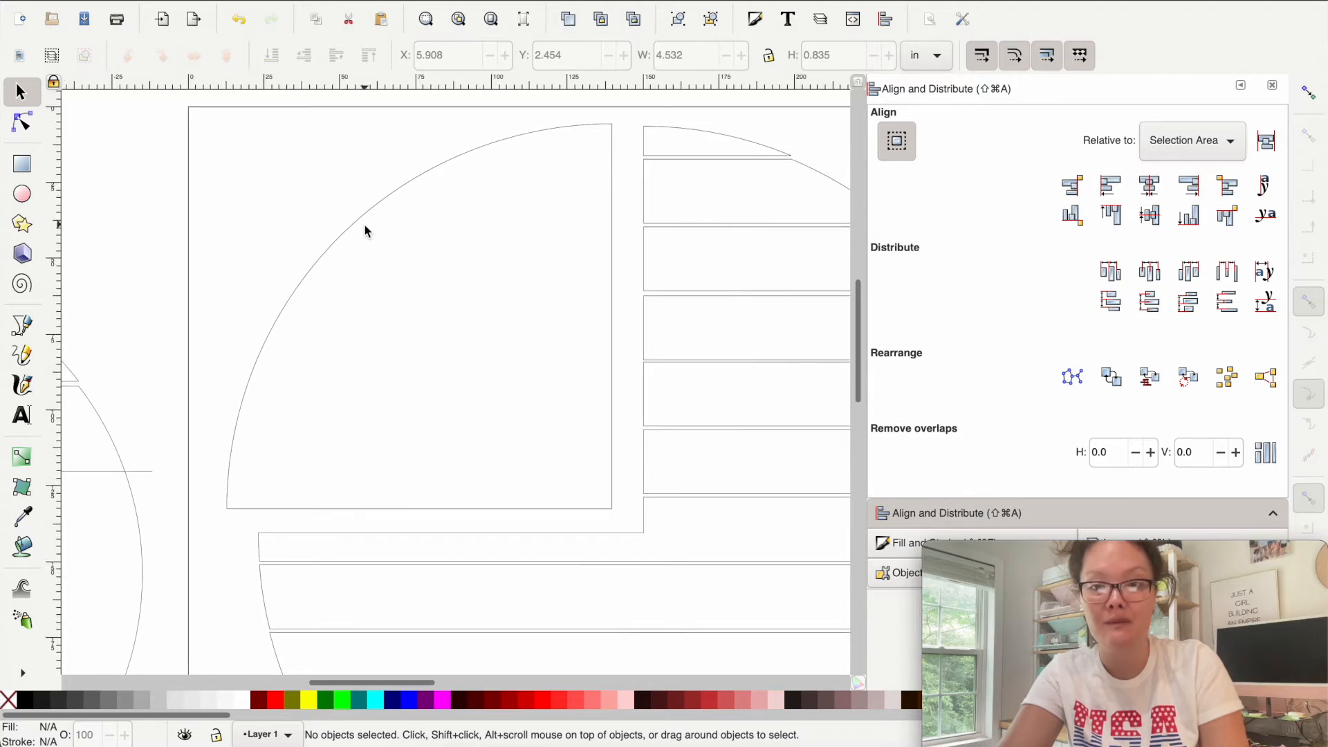
scroll(364, 225, up, 2)
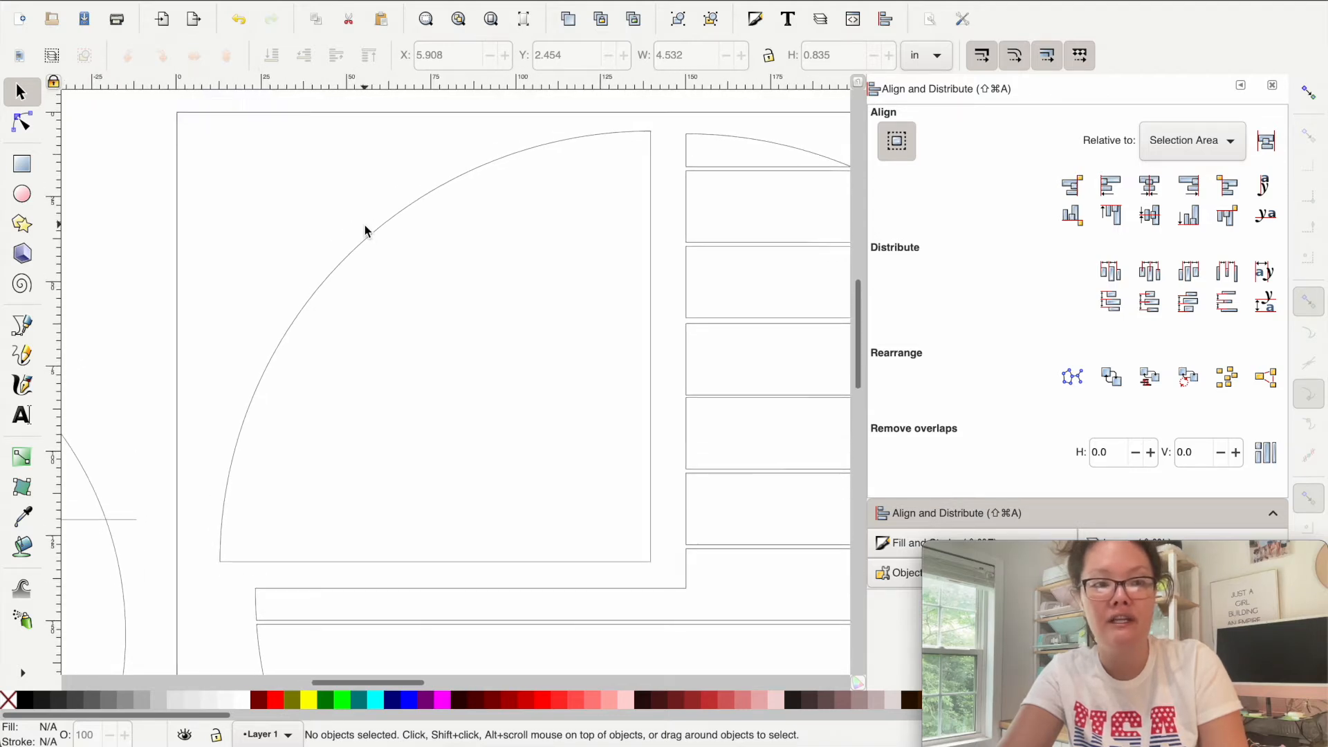
click(21, 224)
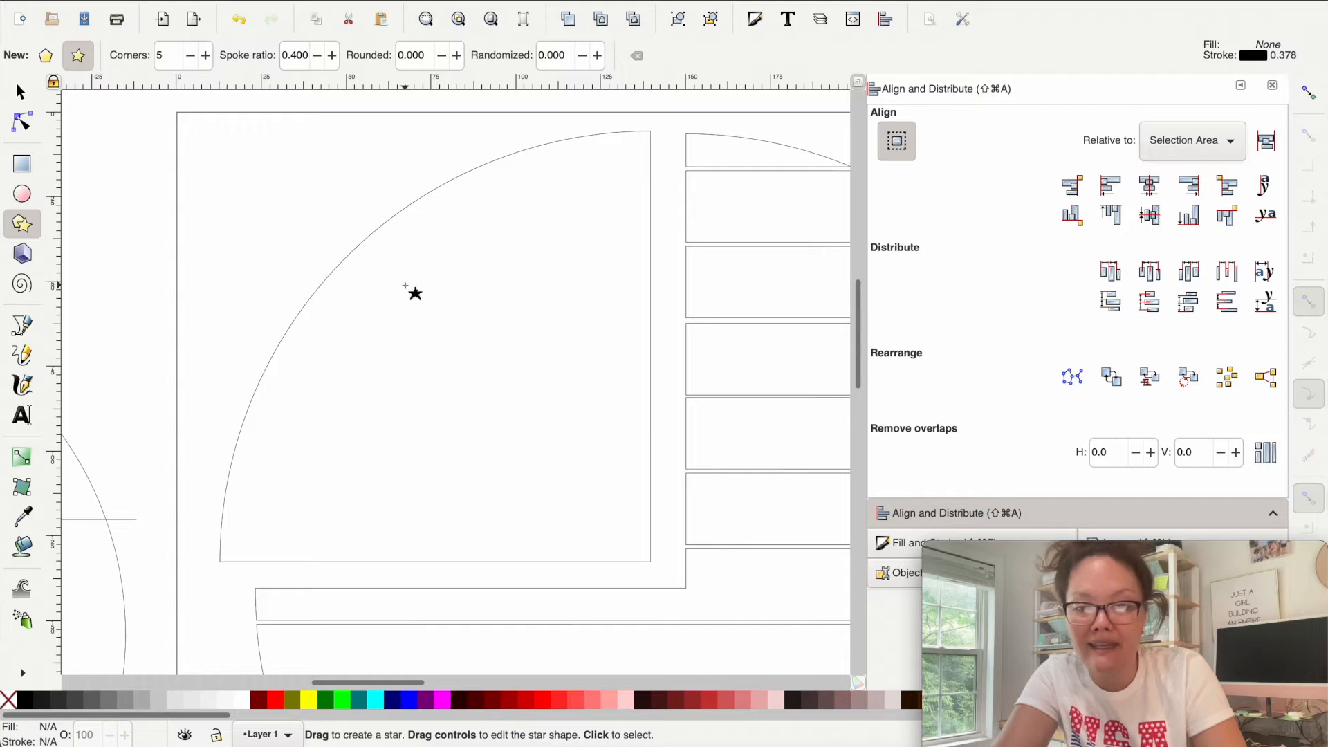
drag(405, 284, 490, 358)
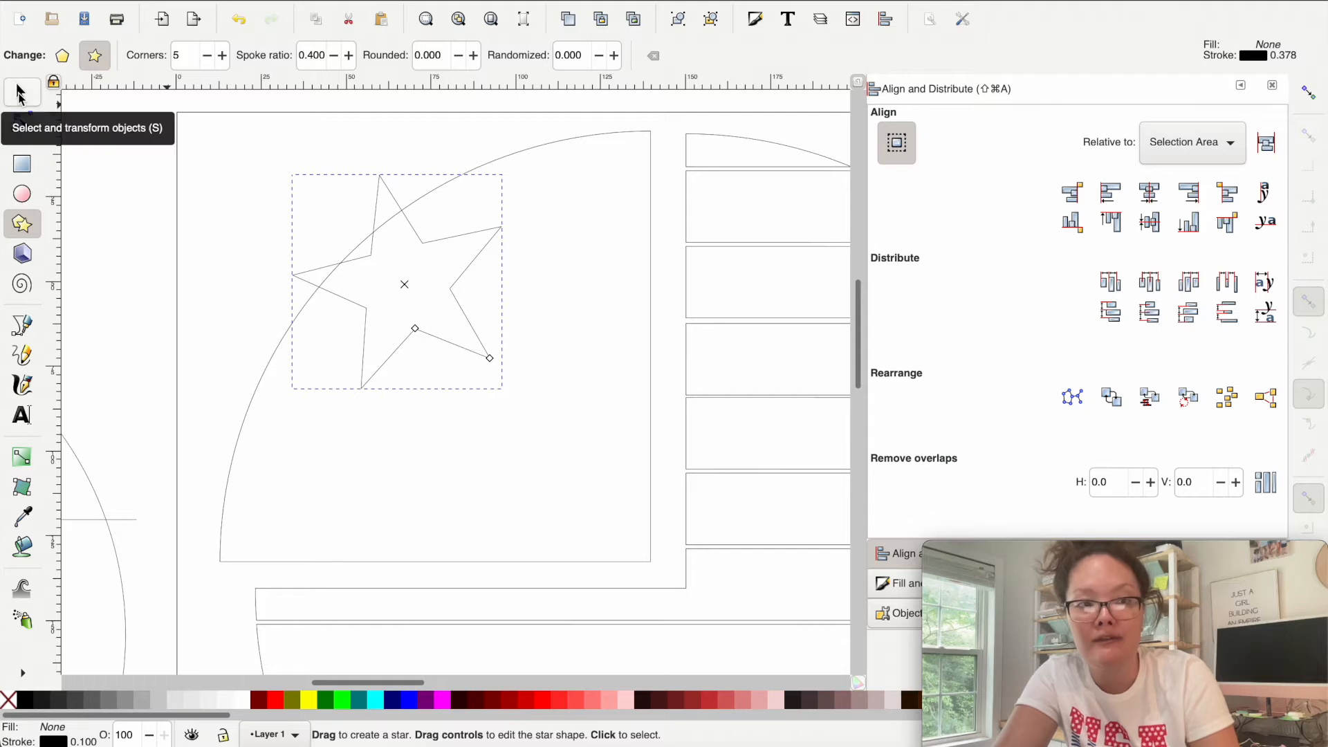
click(19, 94)
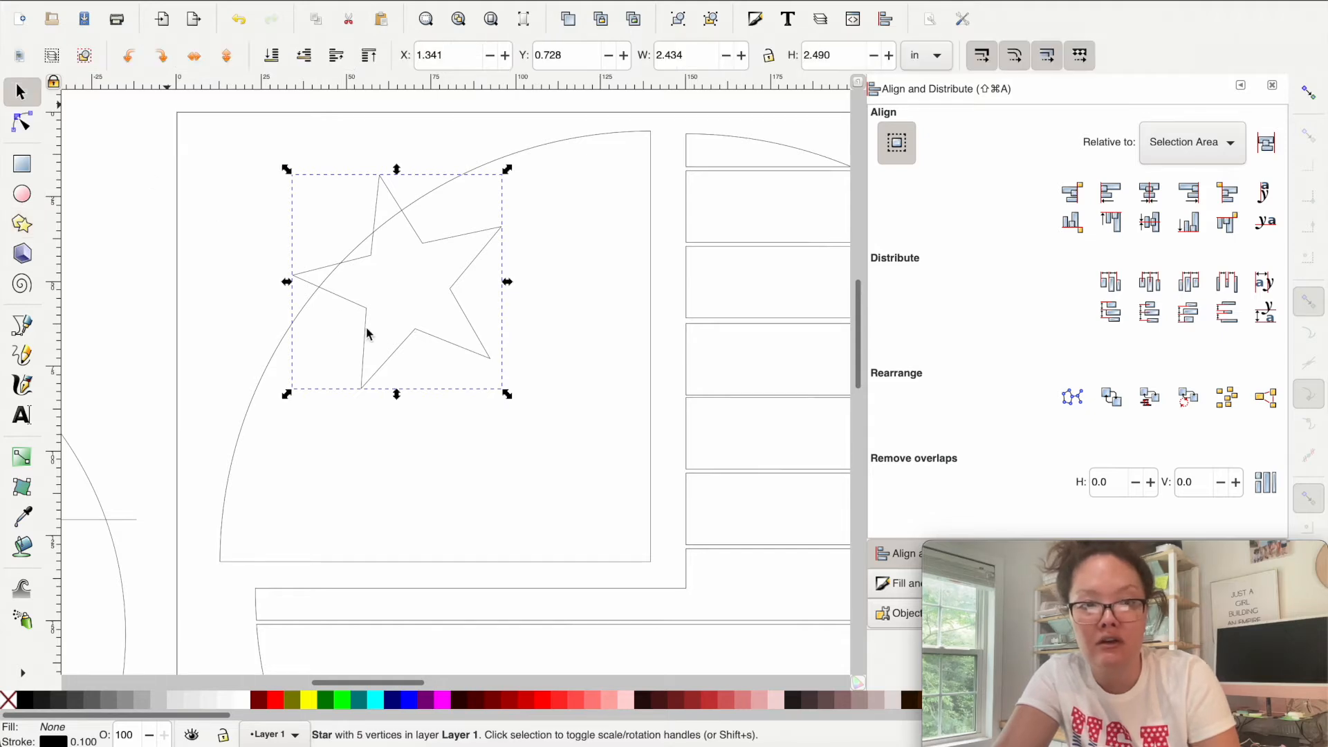
- Move the star inside the quarter piece and rotate it so one point faces straight up
drag(434, 344, 503, 413)
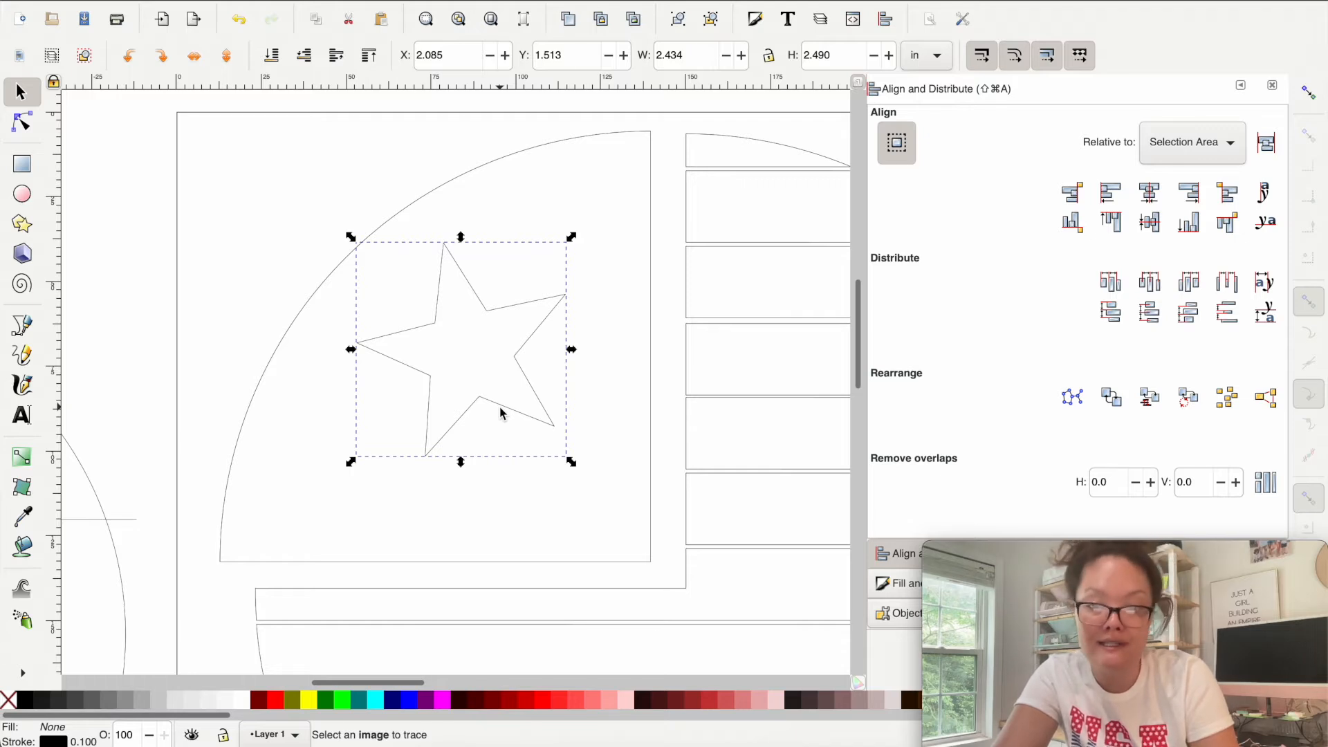
click(503, 413)
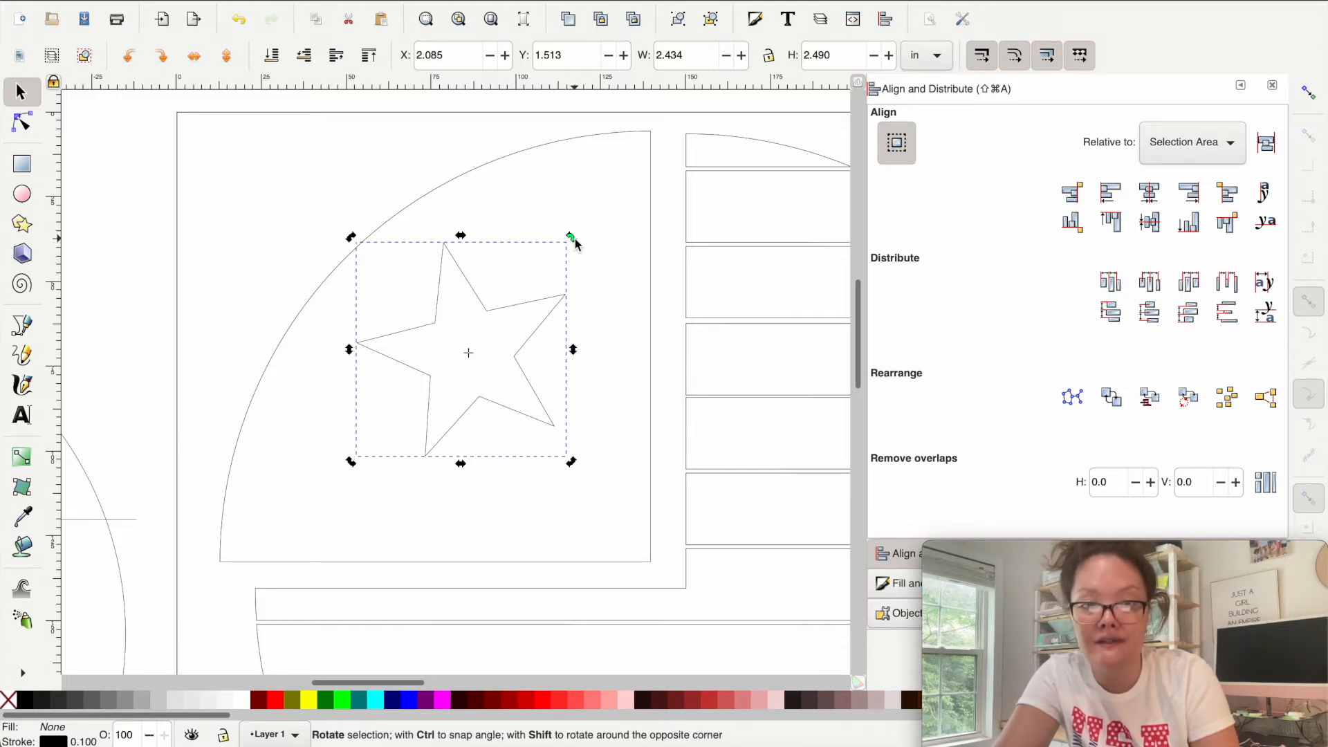
drag(575, 239, 576, 281)
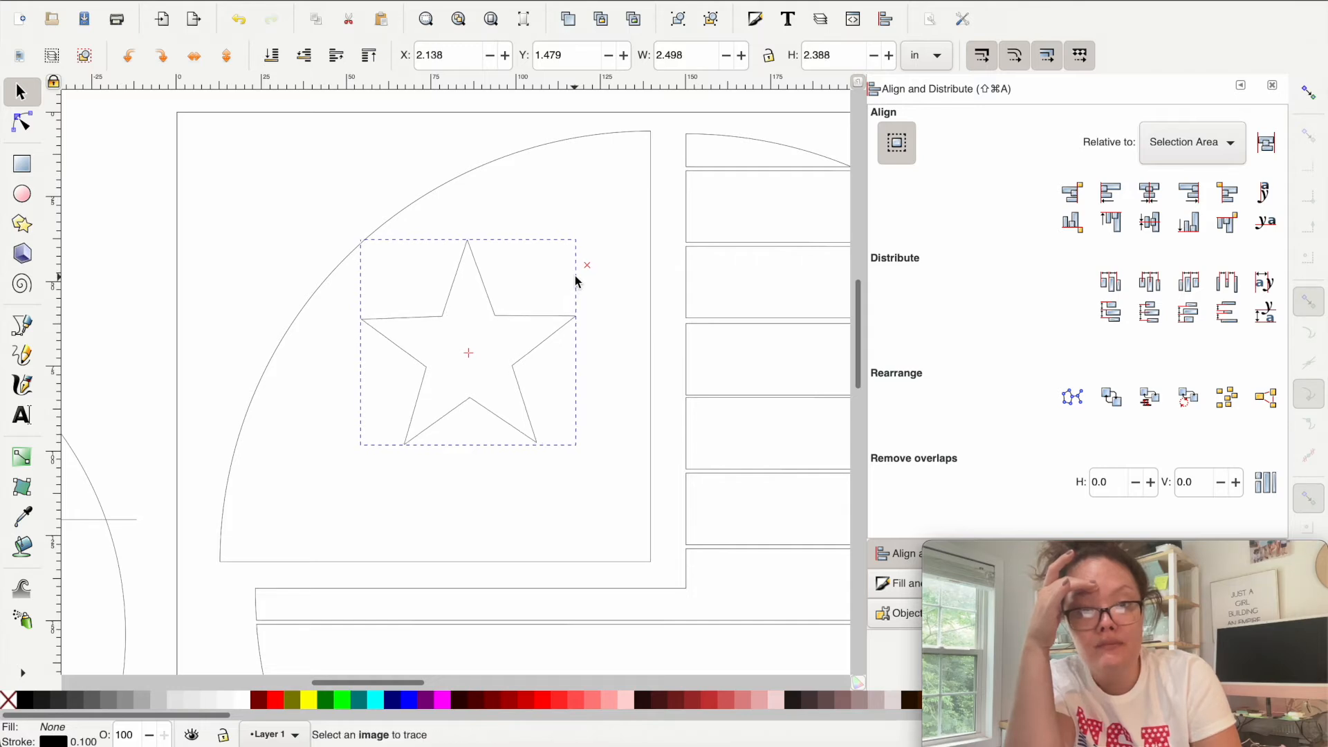
- Set the star's Rounded value to 0.650
click(22, 225)
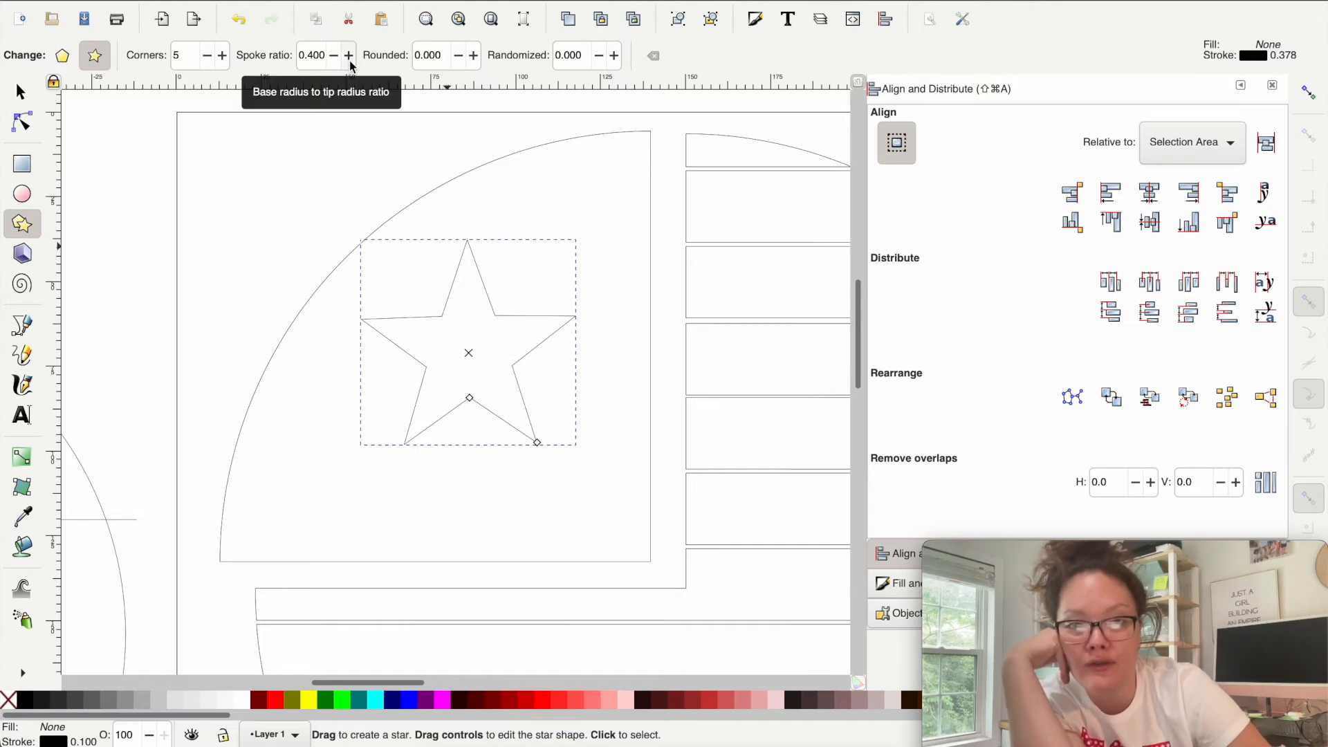
click(476, 59)
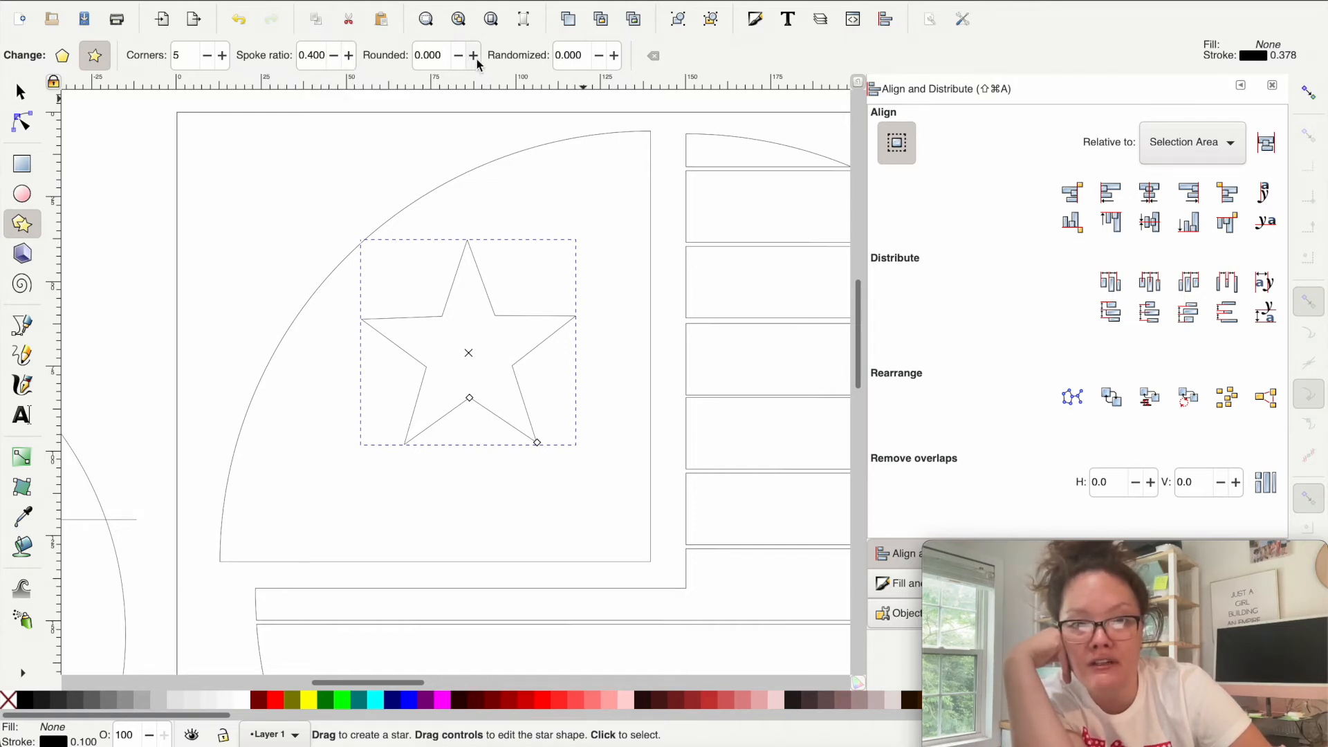
click(476, 59)
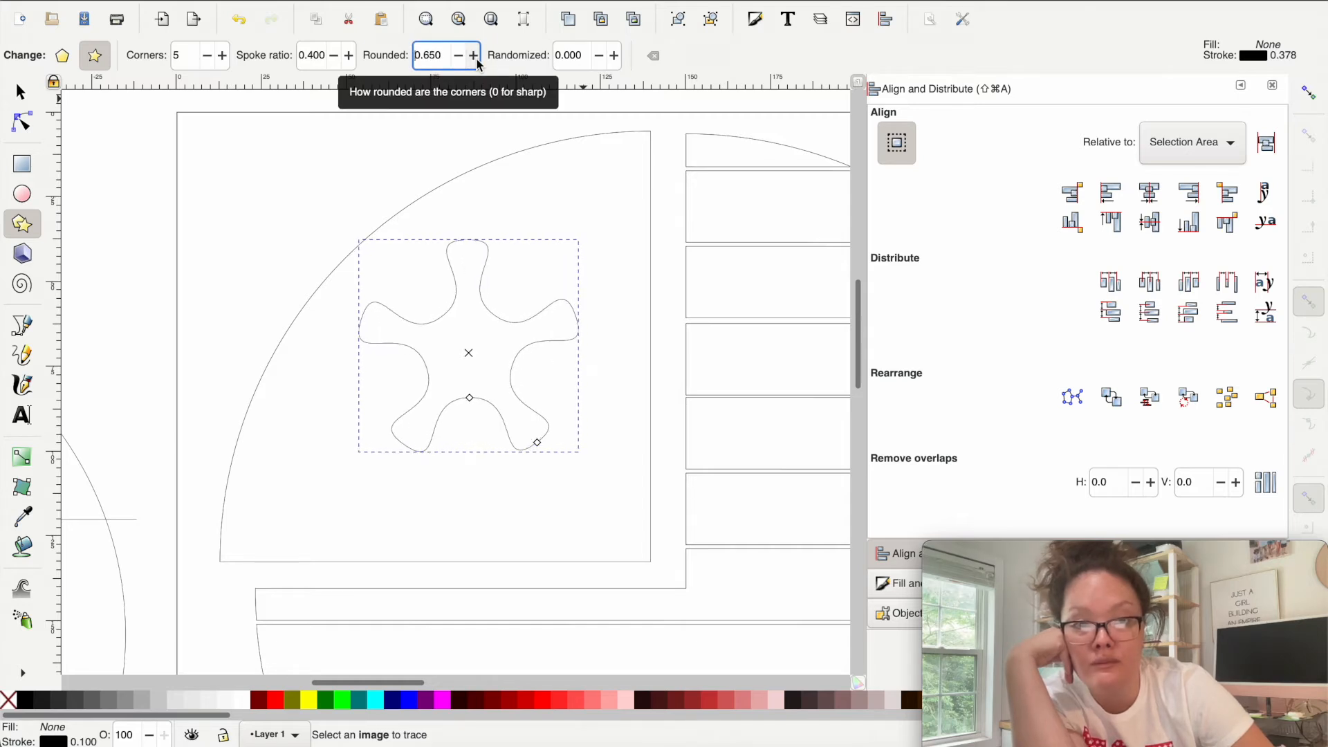
- Try lower Rounded values on the star, going down to -0.200 and back up to 0.120
click(459, 60)
click(459, 60)
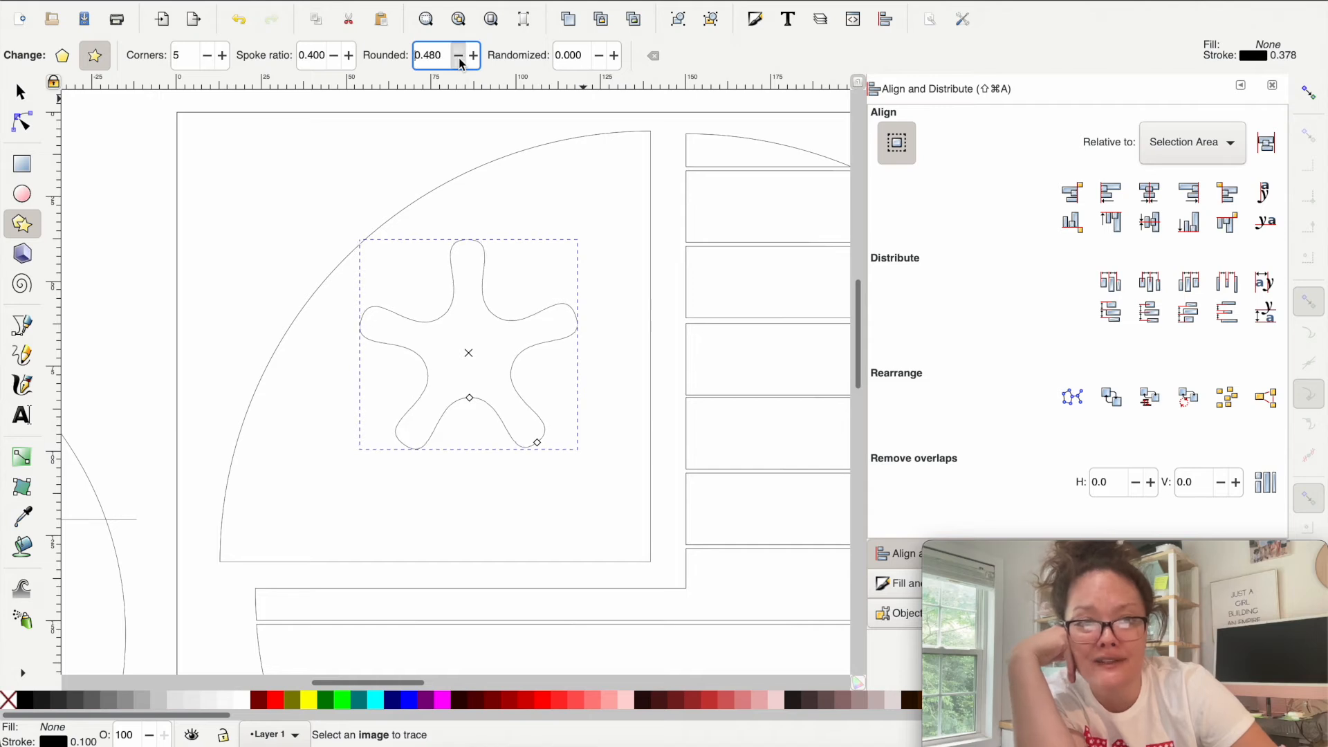
click(459, 59)
click(459, 59)
click(460, 60)
click(473, 57)
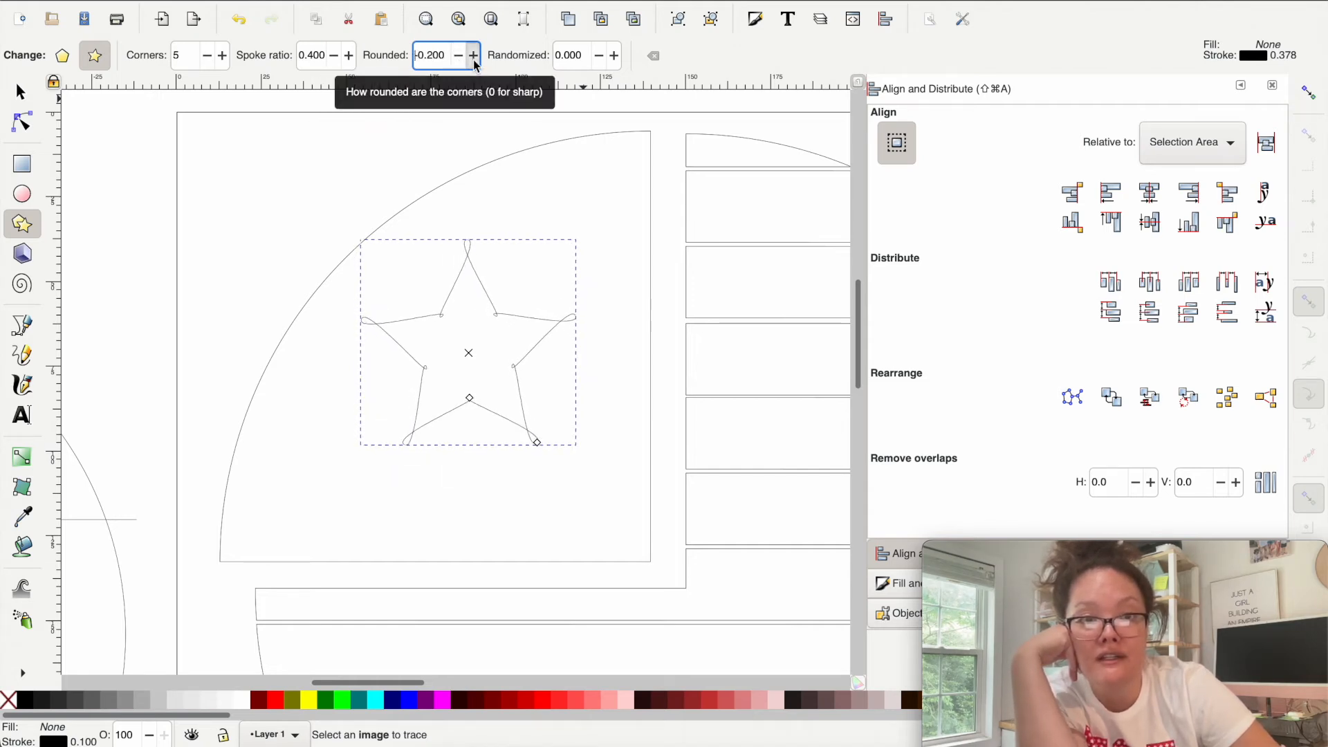
click(474, 56)
click(474, 56)
click(474, 57)
click(473, 57)
click(473, 56)
click(474, 56)
click(474, 57)
click(473, 56)
click(474, 57)
click(474, 57)
click(474, 57)
click(474, 57)
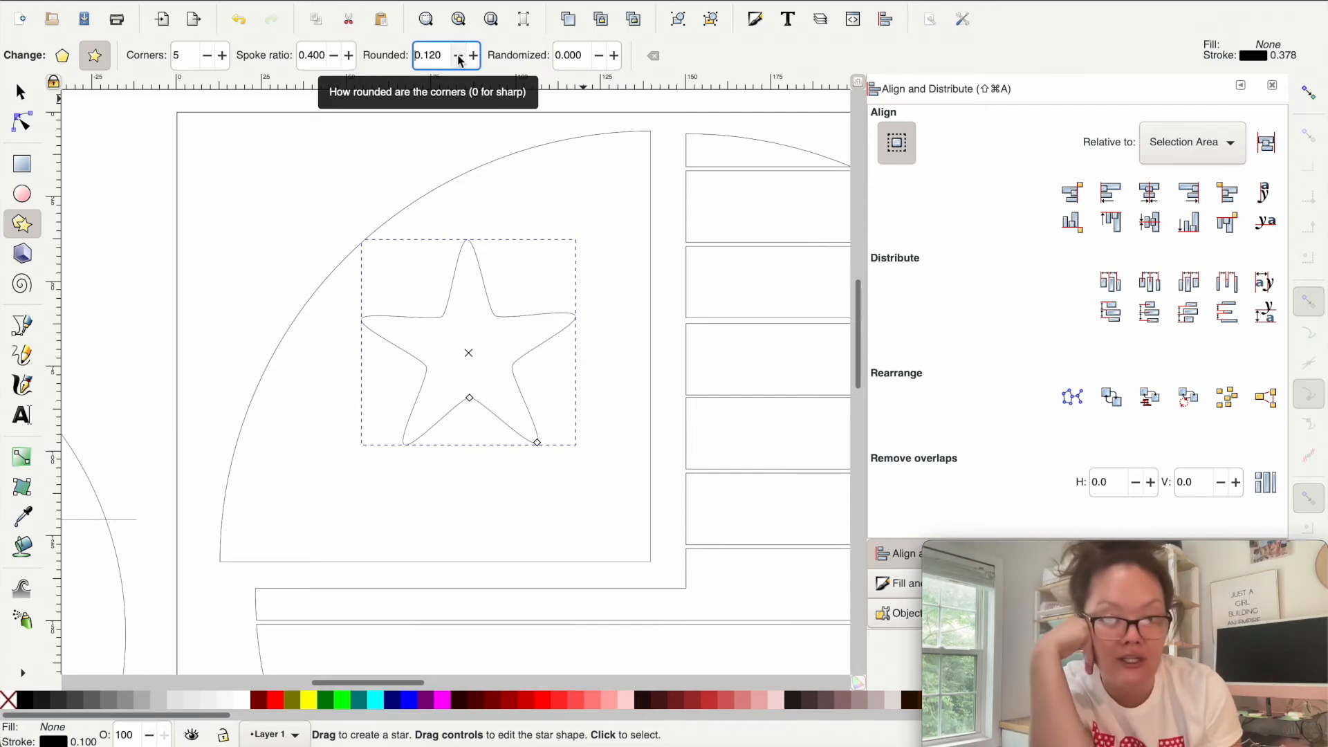
- Set the star's Rounded value to 0.000
drag(439, 56, 431, 56)
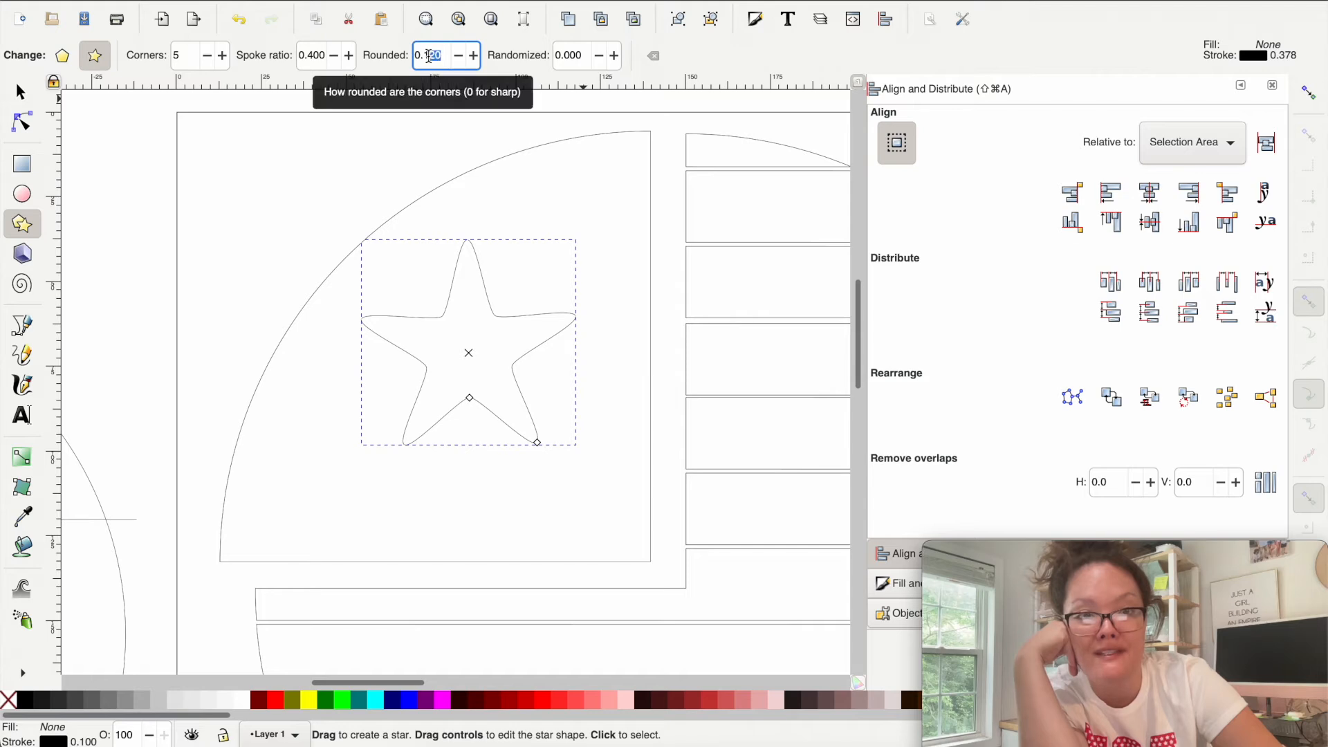
text(00)
key(Return)
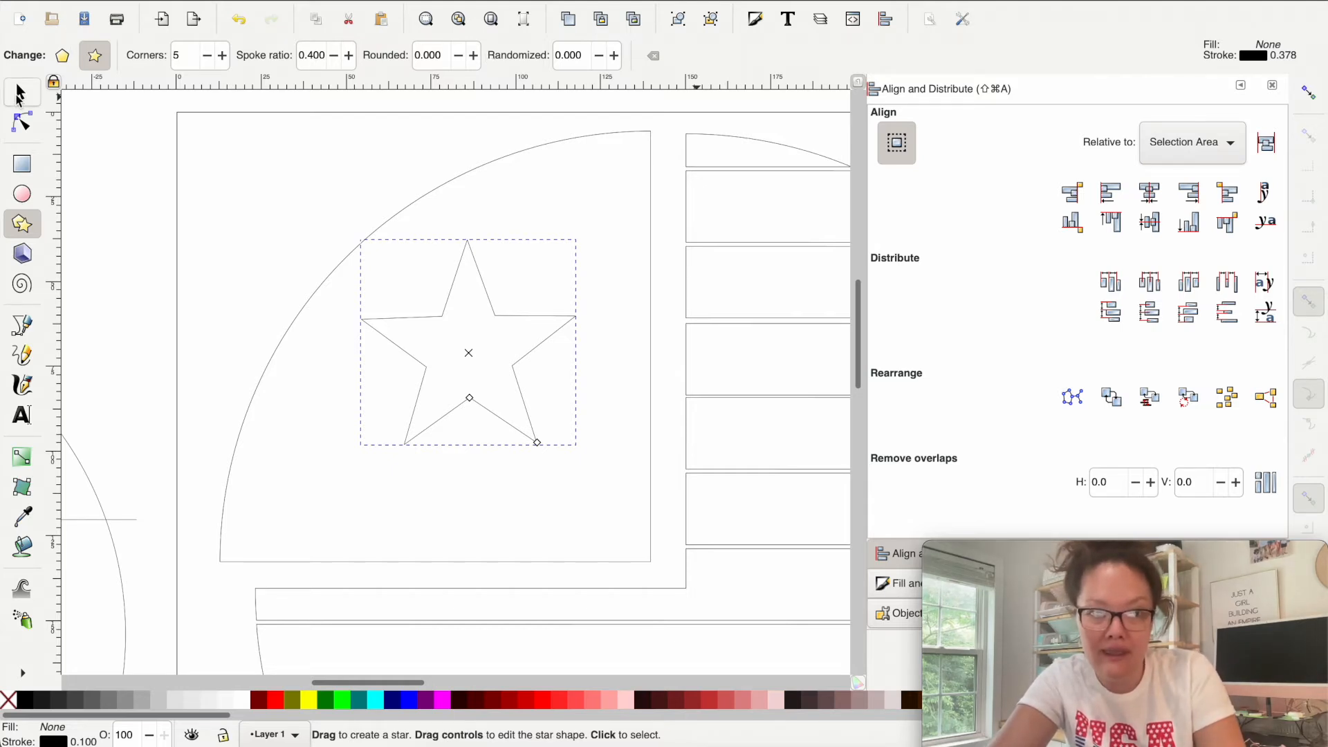
- Scale the star proportionally to about 0.633 in wide and place it in the lower-left corner of the quarter piece
click(18, 93)
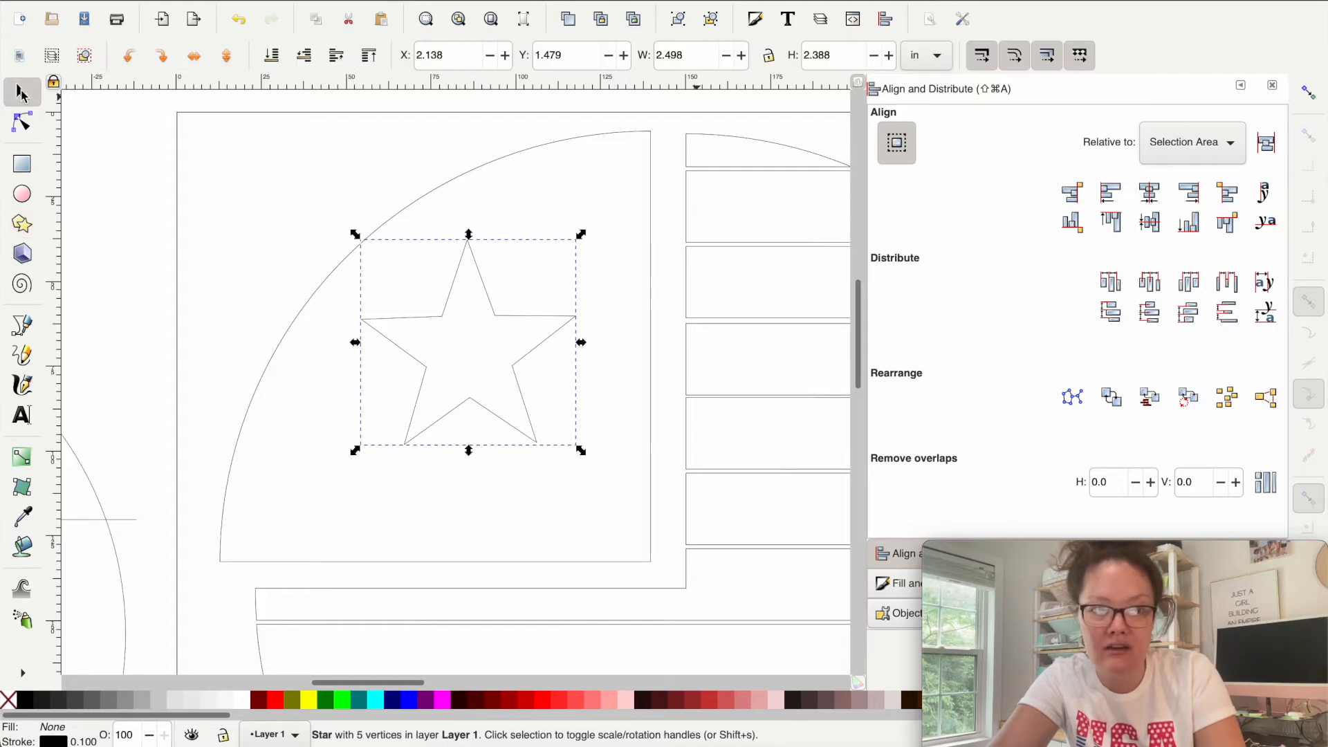
drag(432, 379, 280, 529)
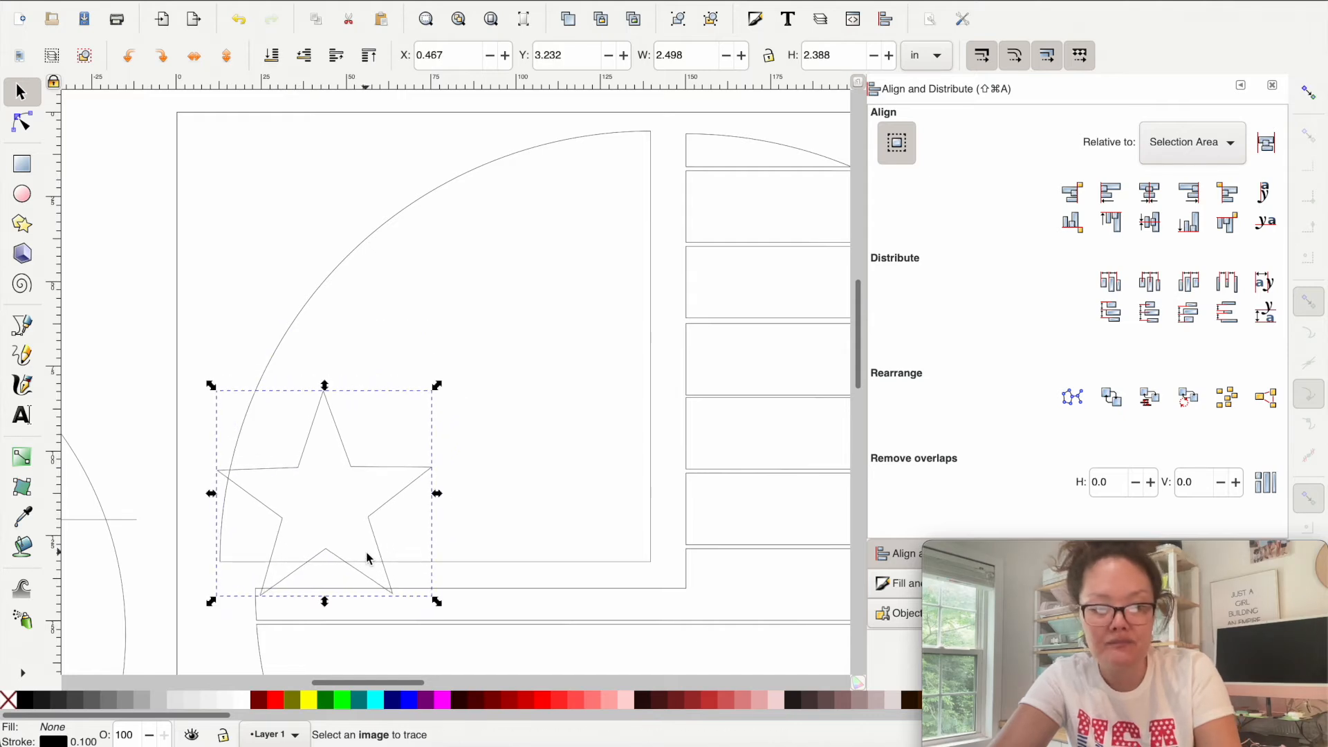
key(ctrl)
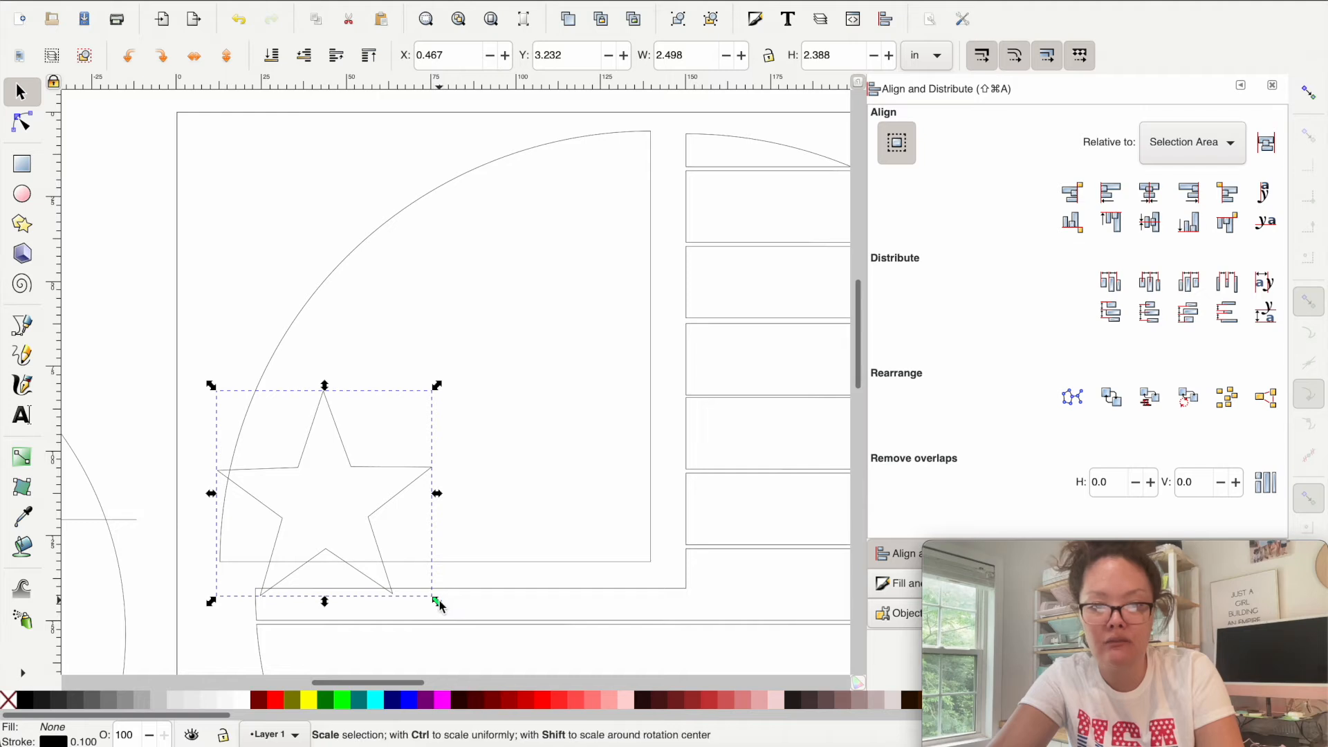
drag(439, 605, 267, 555)
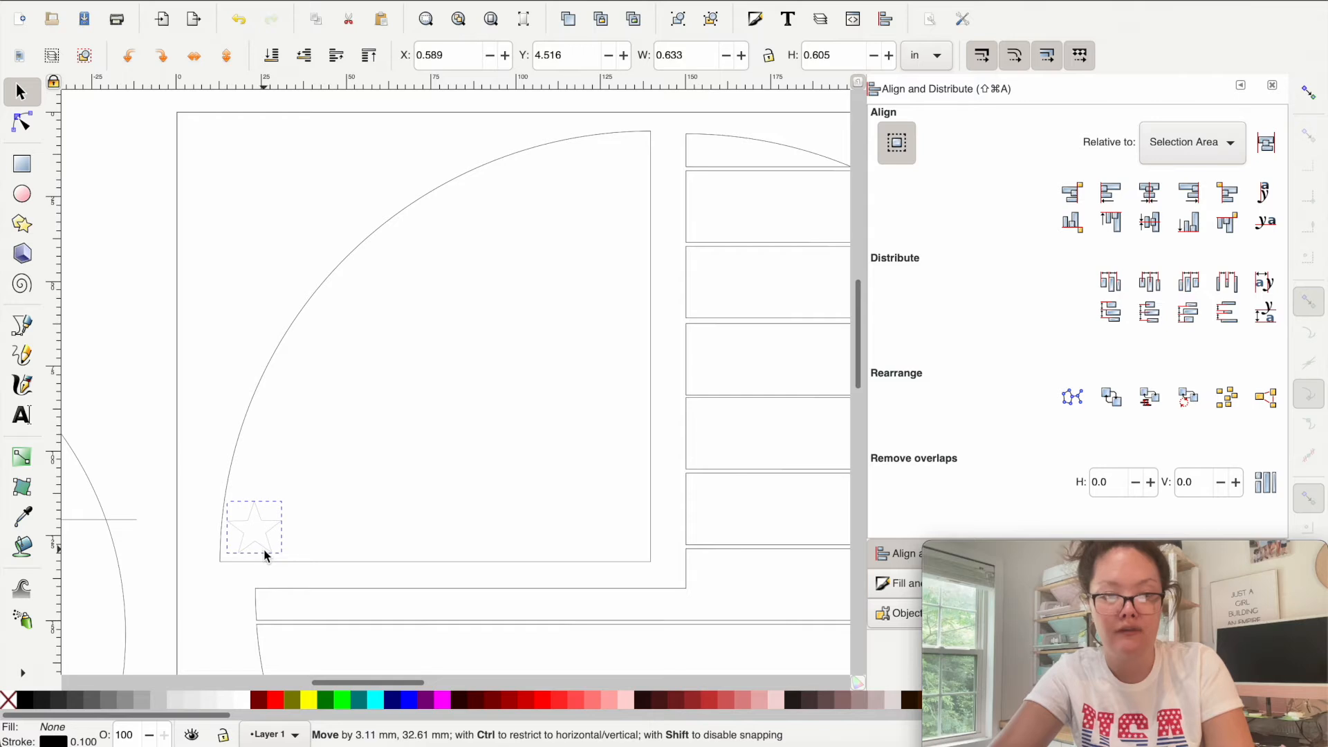
drag(265, 553, 266, 554)
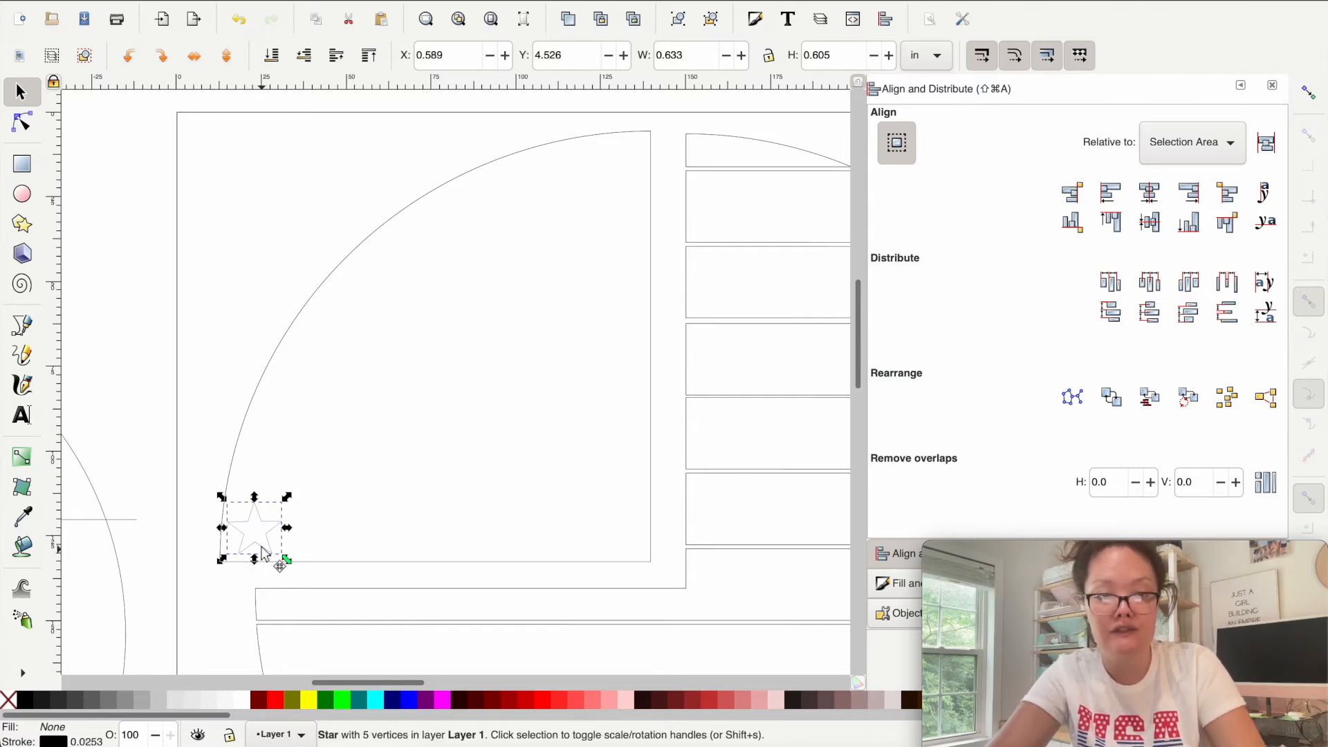
- Duplicate the small star repeatedly to build a side-by-side row of eight stars along the quarter piece's bottom edge
key(super+d)
drag(271, 553, 329, 548)
shift+click(254, 550)
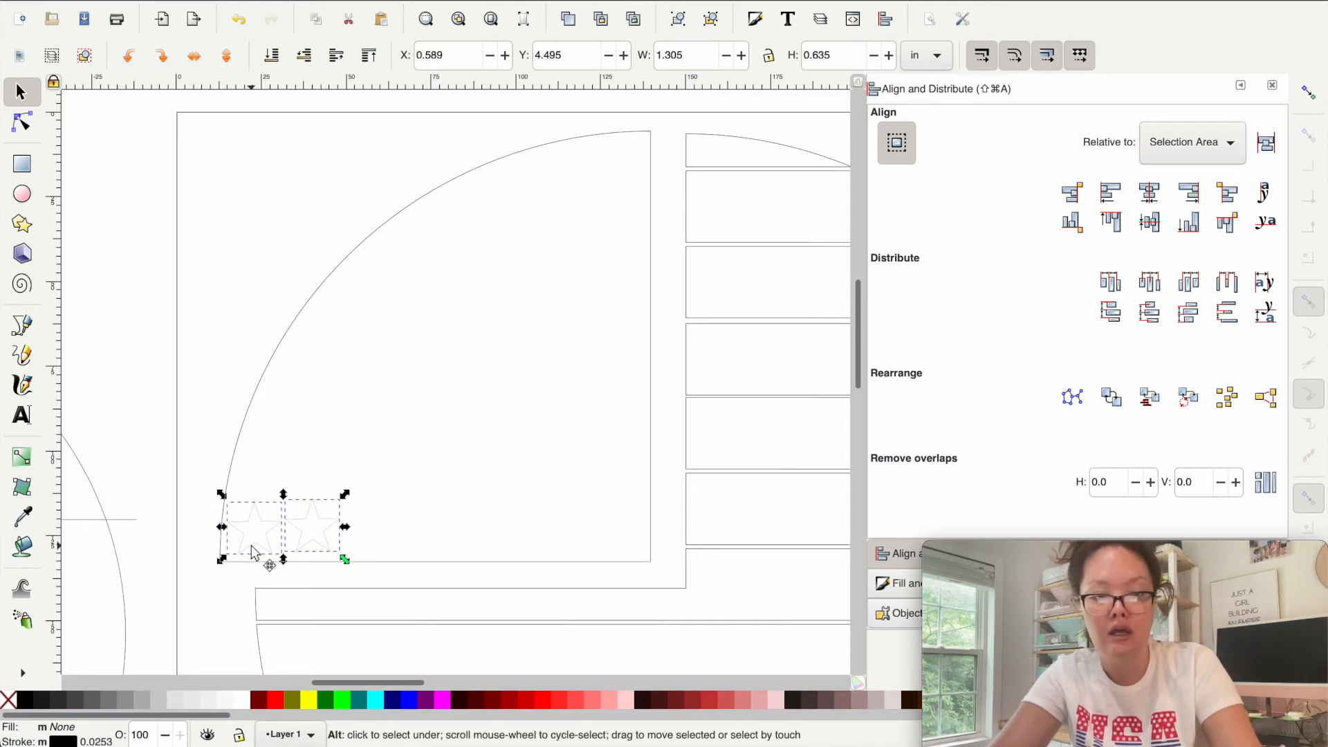
key(super+d)
drag(276, 543, 388, 545)
shift+click(309, 541)
shift+click(255, 544)
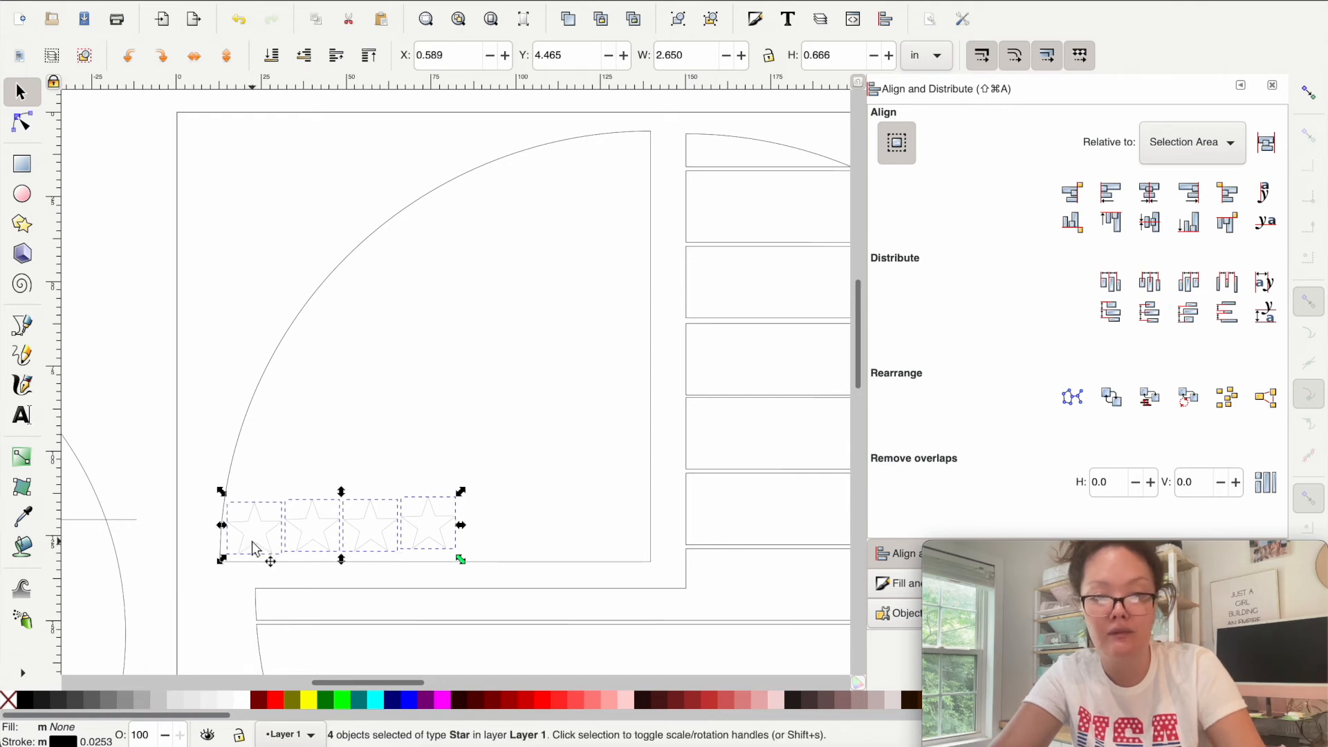
key(super+d)
drag(251, 541, 498, 545)
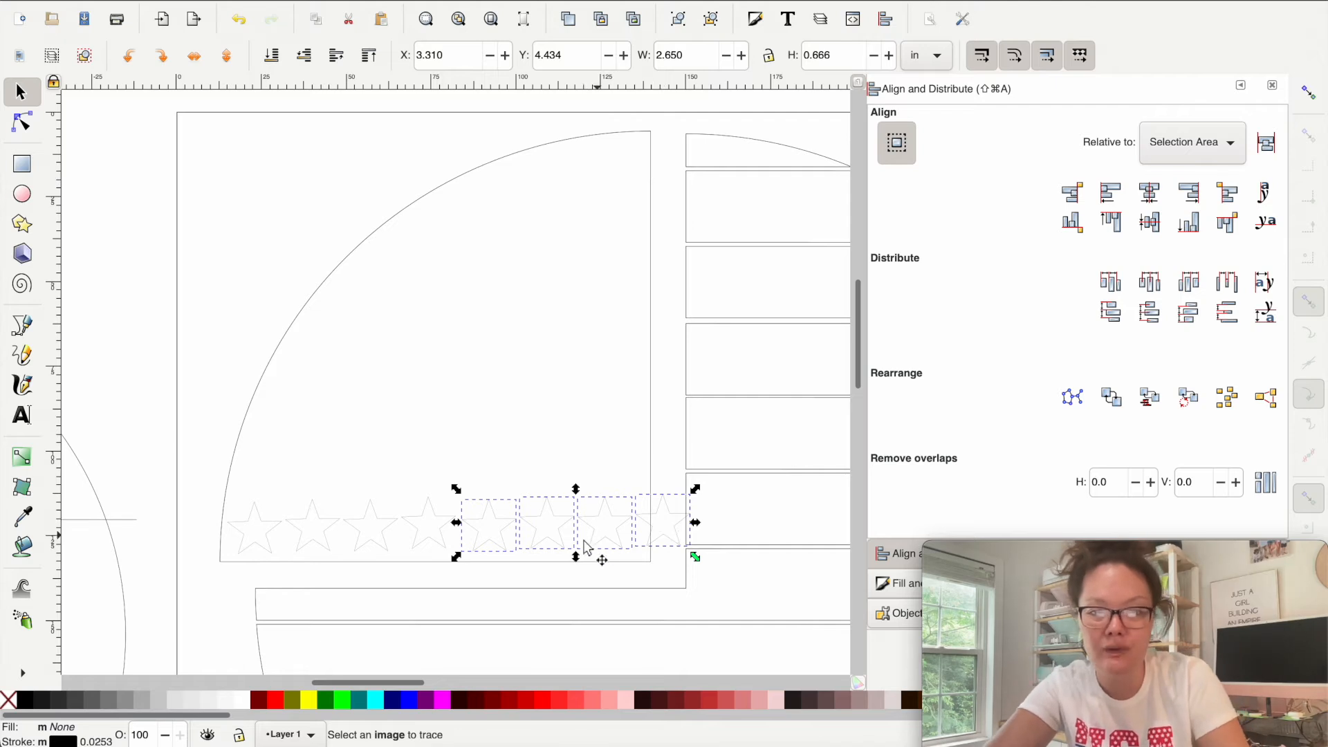
- Align the top edges of all eight stars in the row and distribute them with equal horizontal gaps
shift+click(412, 551)
shift+click(365, 543)
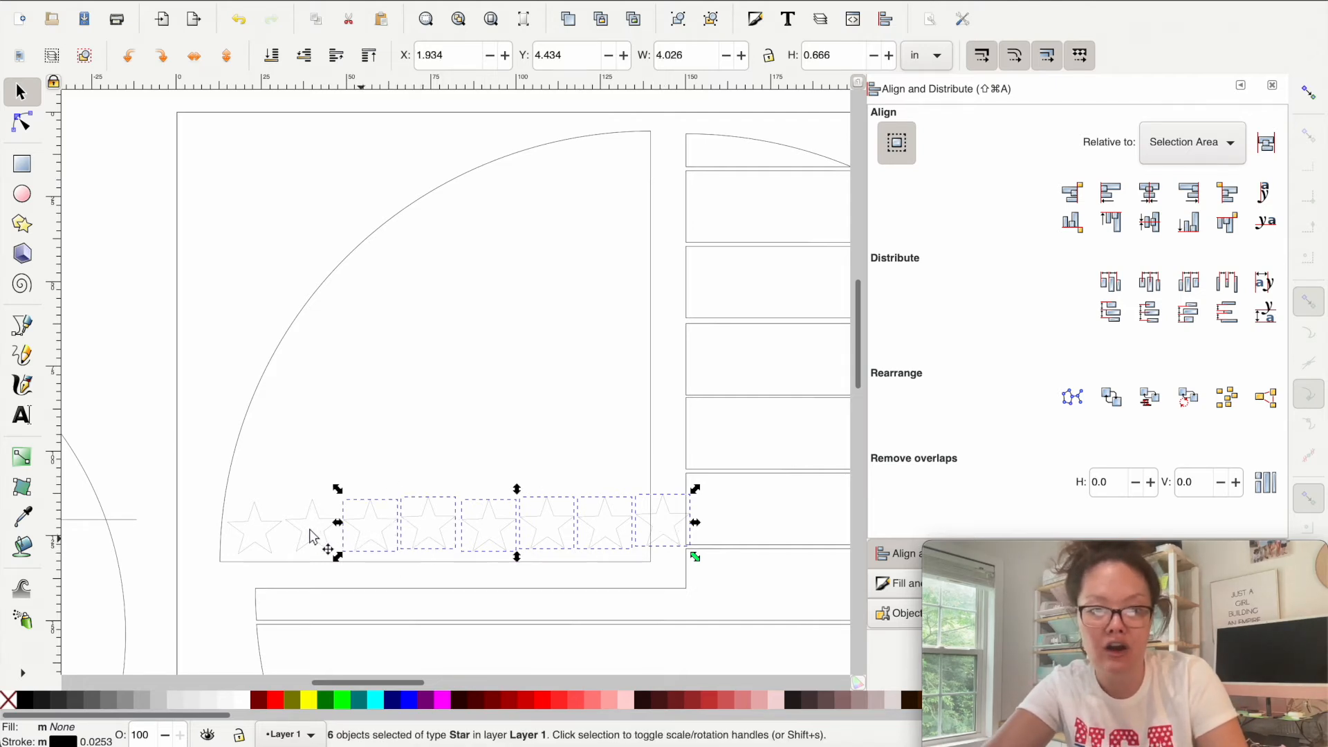
shift+click(306, 543)
shift+click(257, 547)
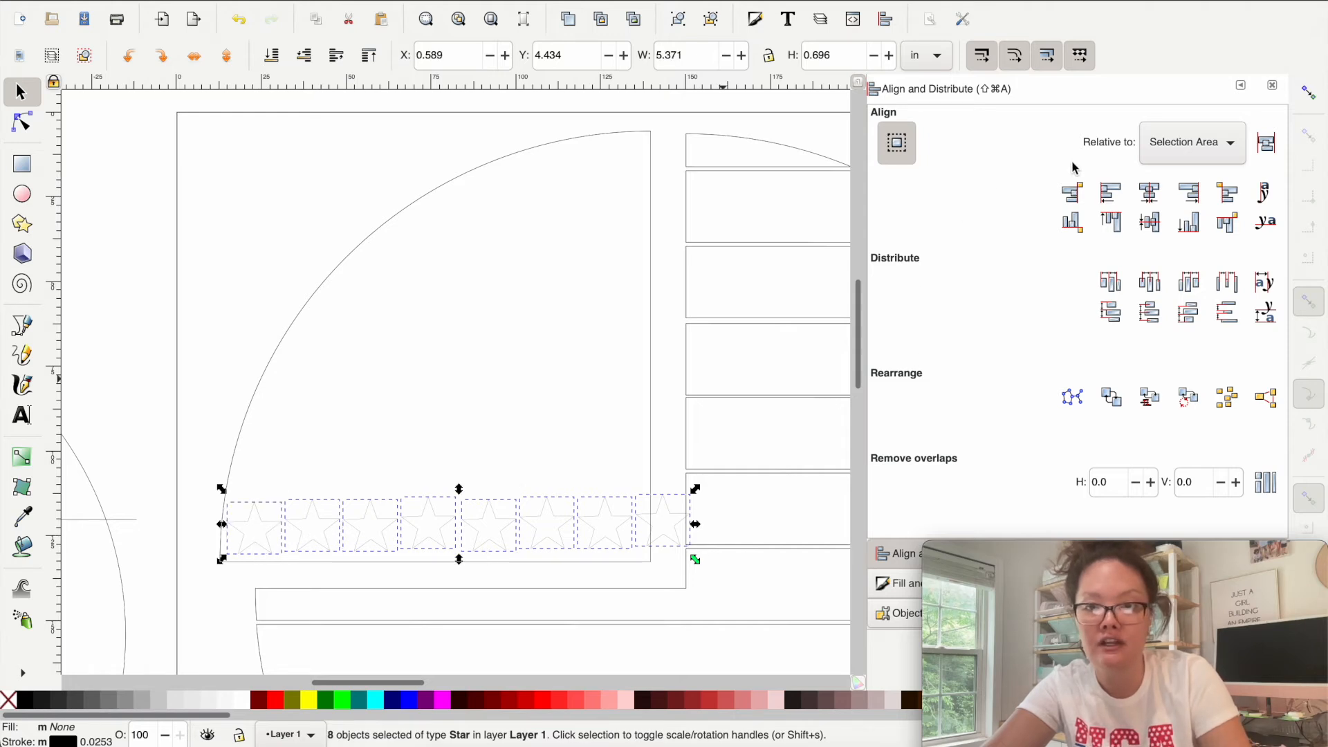
click(1110, 222)
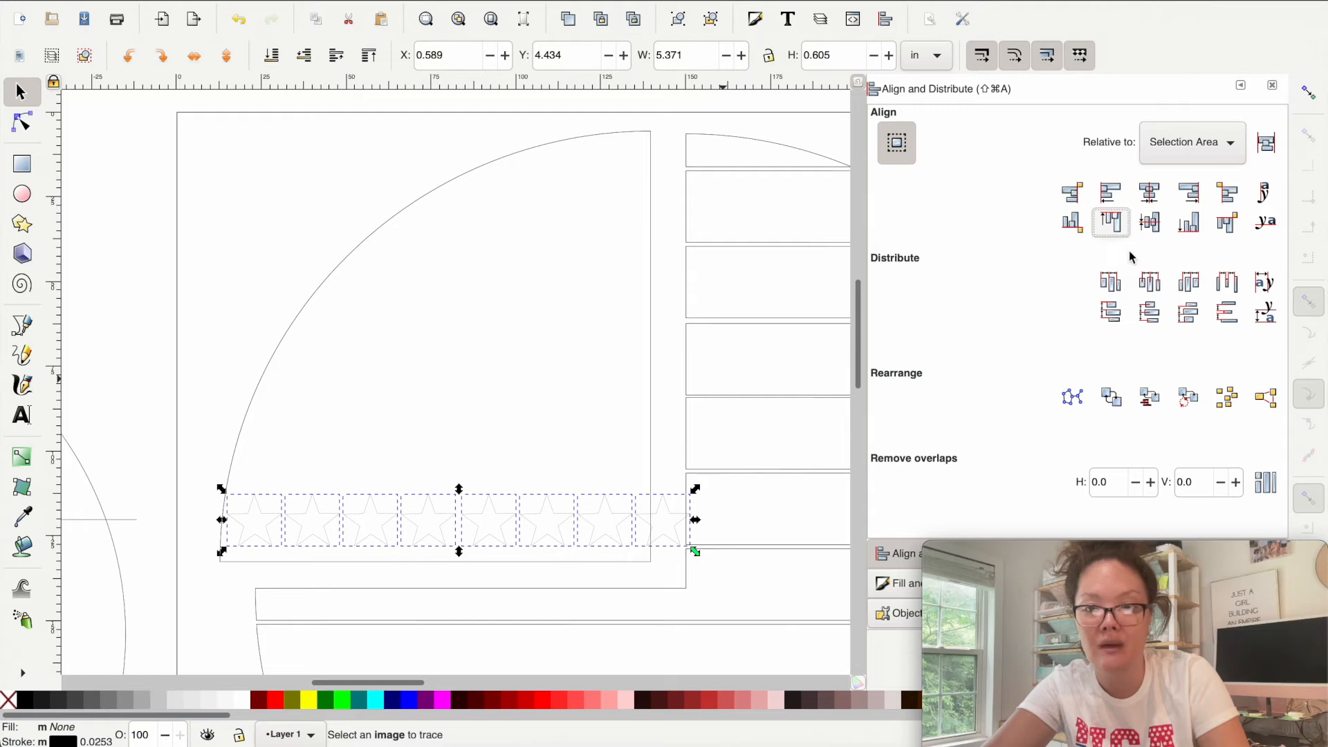
click(1233, 290)
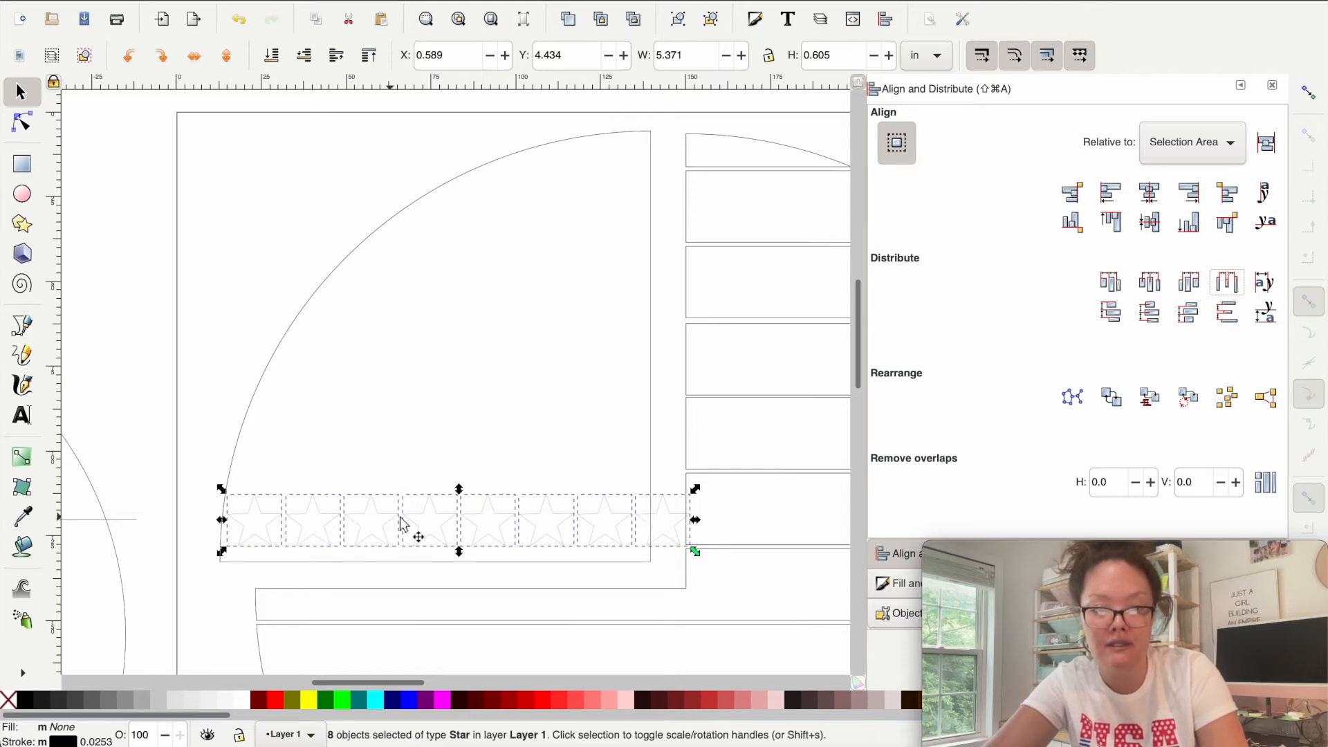
- Move the star row down so it overhangs both sides of the quarter piece just above its bottom edge, and group the eight stars
drag(476, 545, 468, 561)
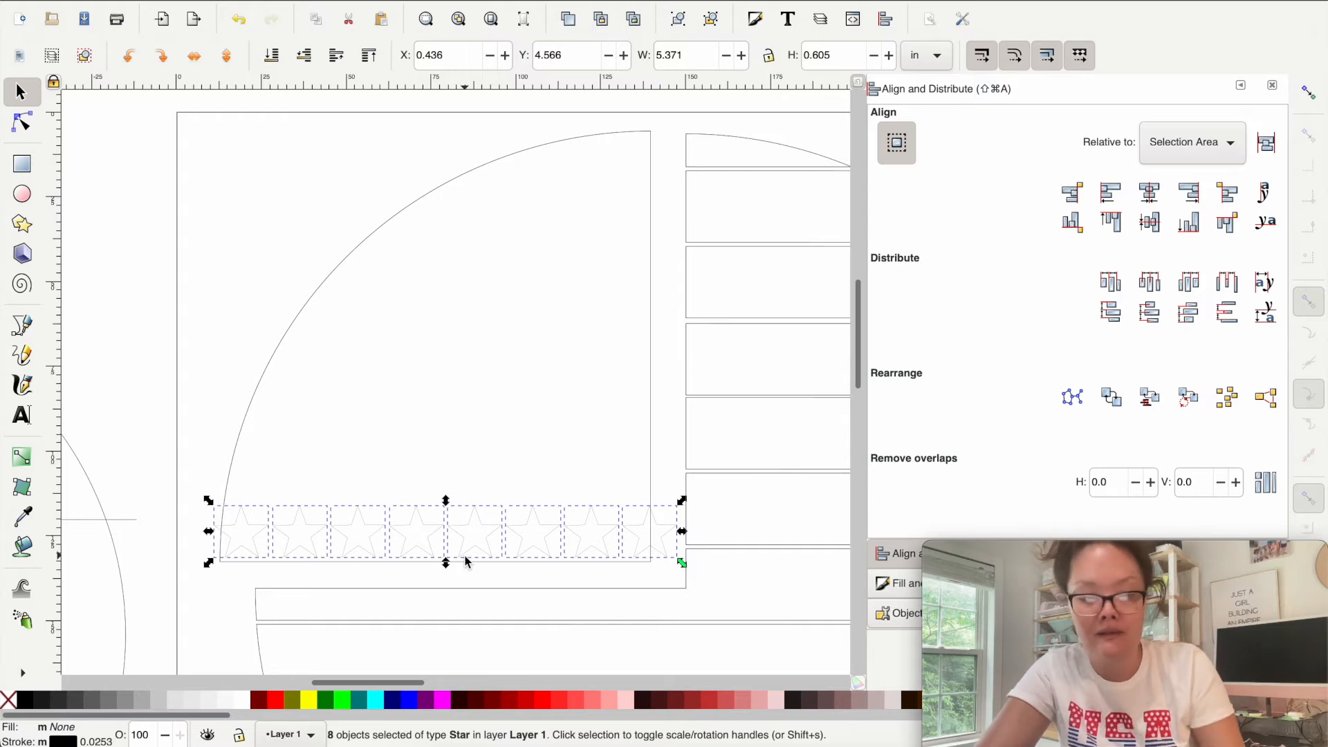
drag(471, 551, 465, 551)
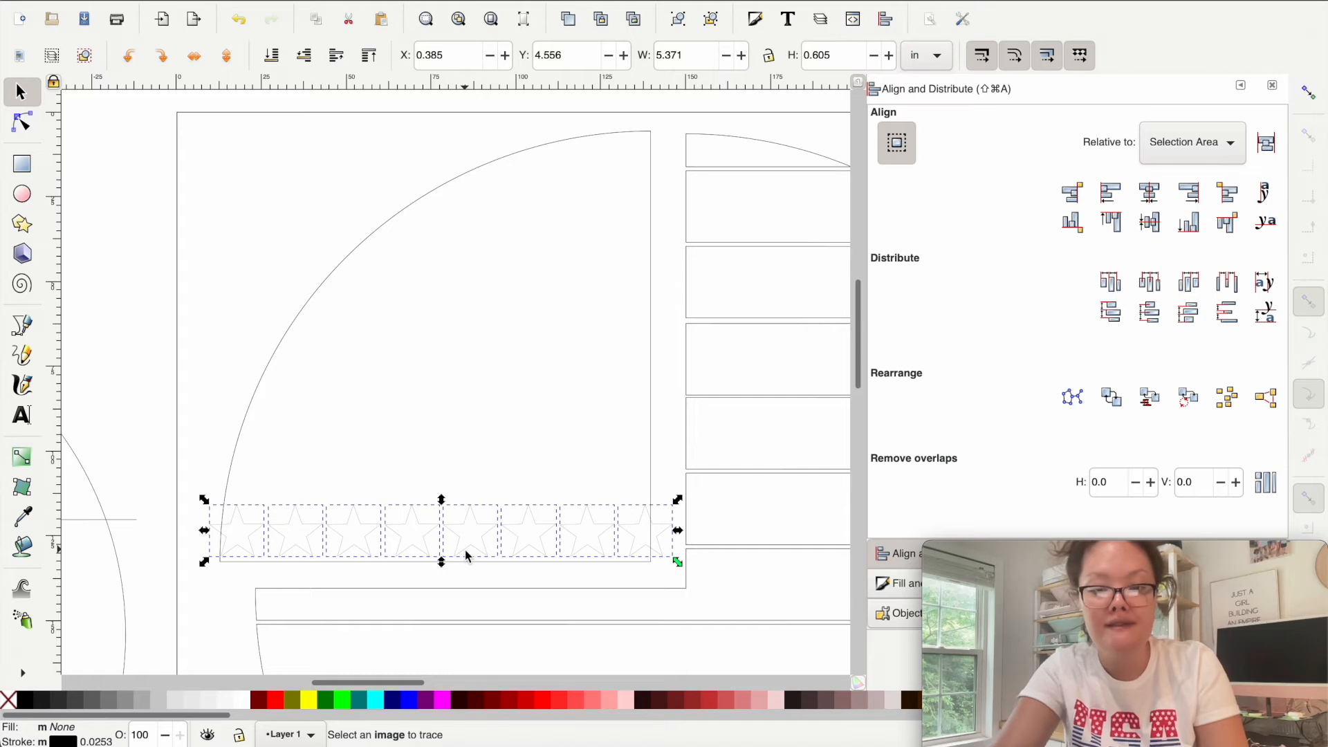
right_click(465, 550)
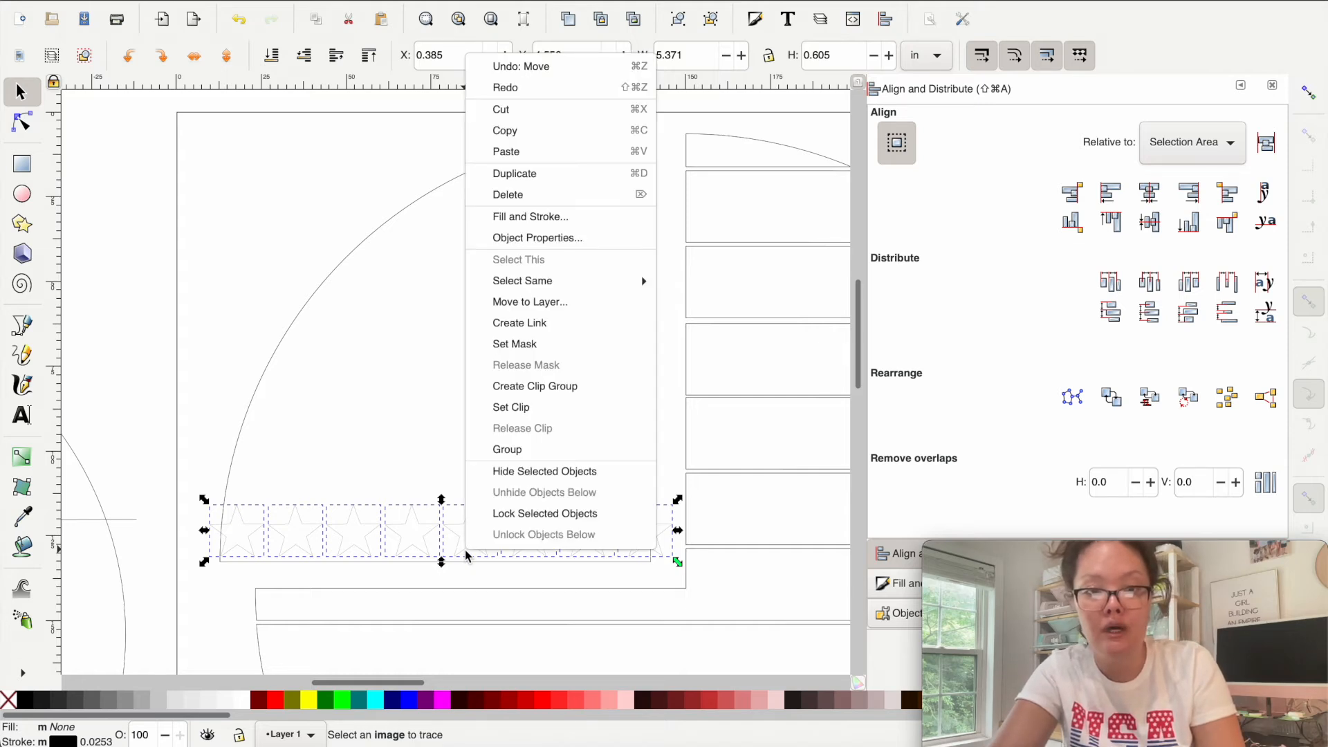
click(439, 526)
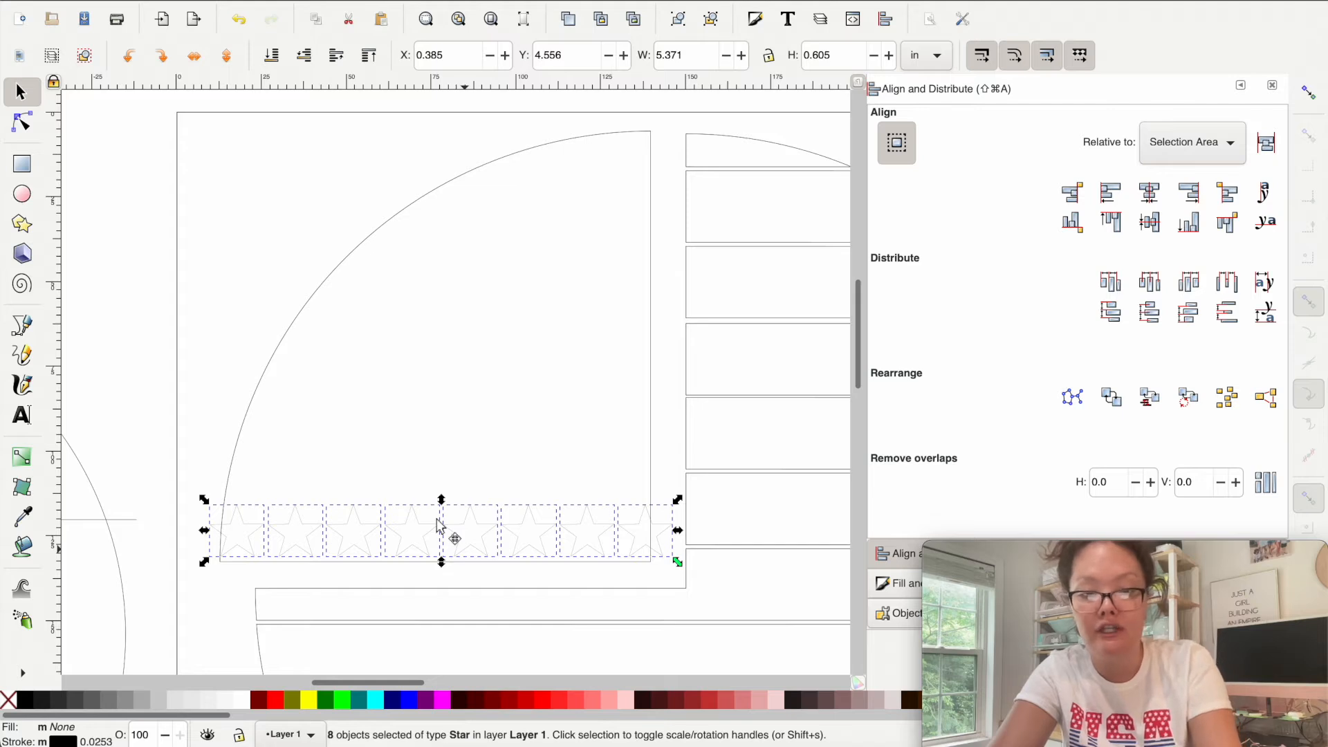
key(super+g)
- Duplicate the grouped star row and place the copy directly above it, staggered about half a star to the left
click(441, 527)
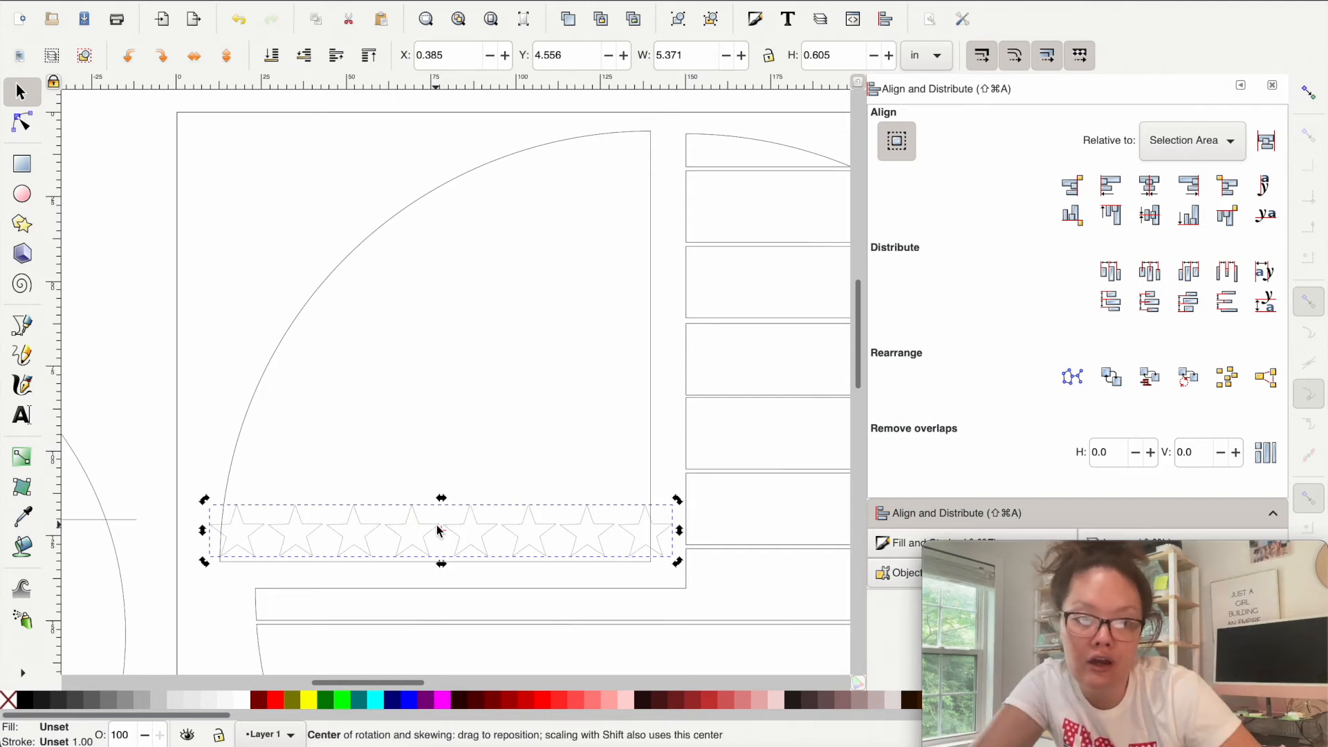
drag(437, 521, 387, 473)
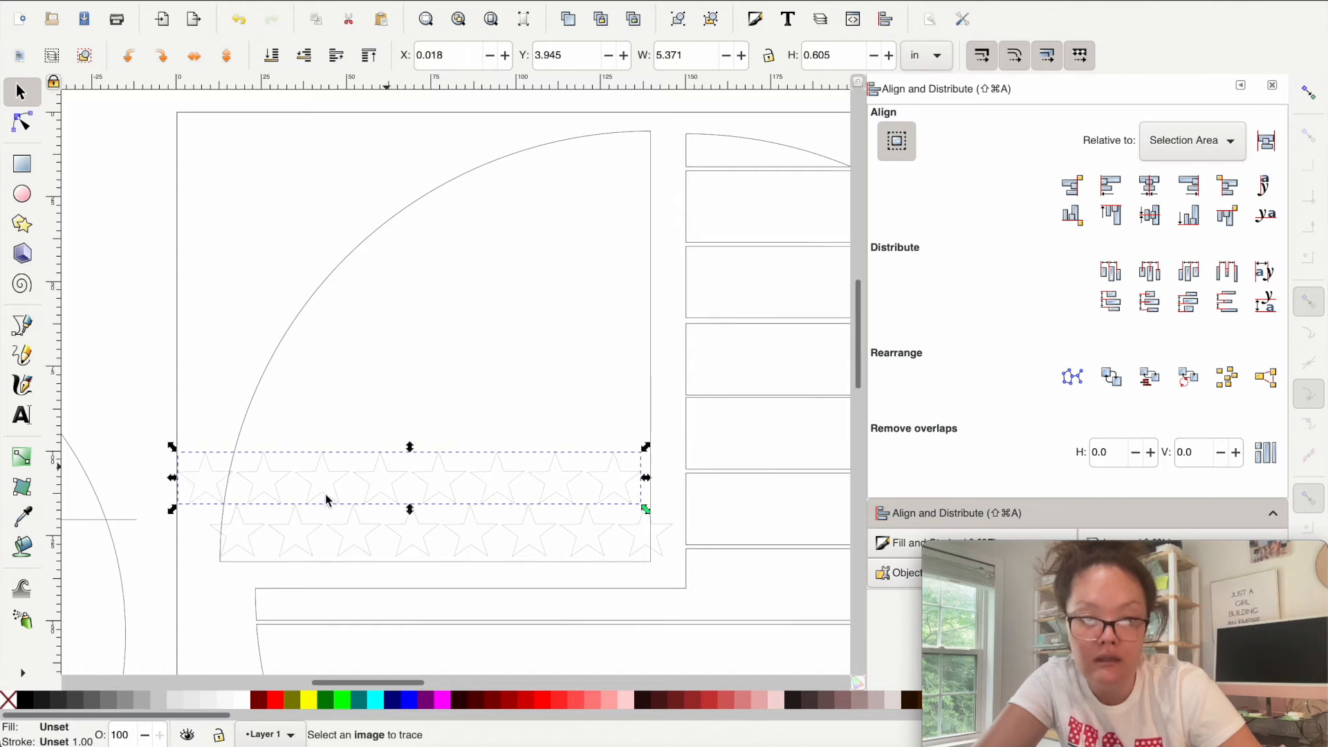
- Duplicate the two staggered star rows together and move the copies straight up to Y 2.674 in, making four rows
shift+click(291, 532)
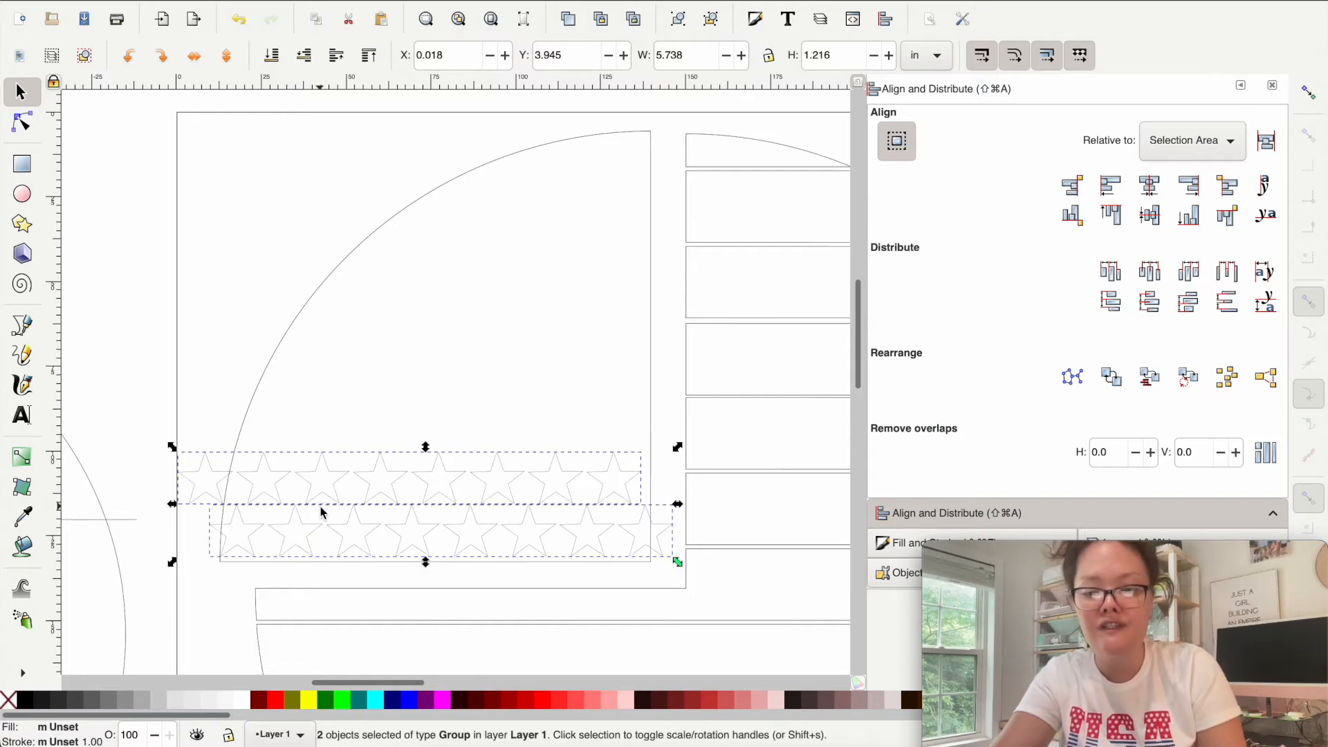
key(Up)
key(Up)
key(Up)
key(Up)
key(Up)
key(Up)
key(Up)
key(Up)
key(Up)
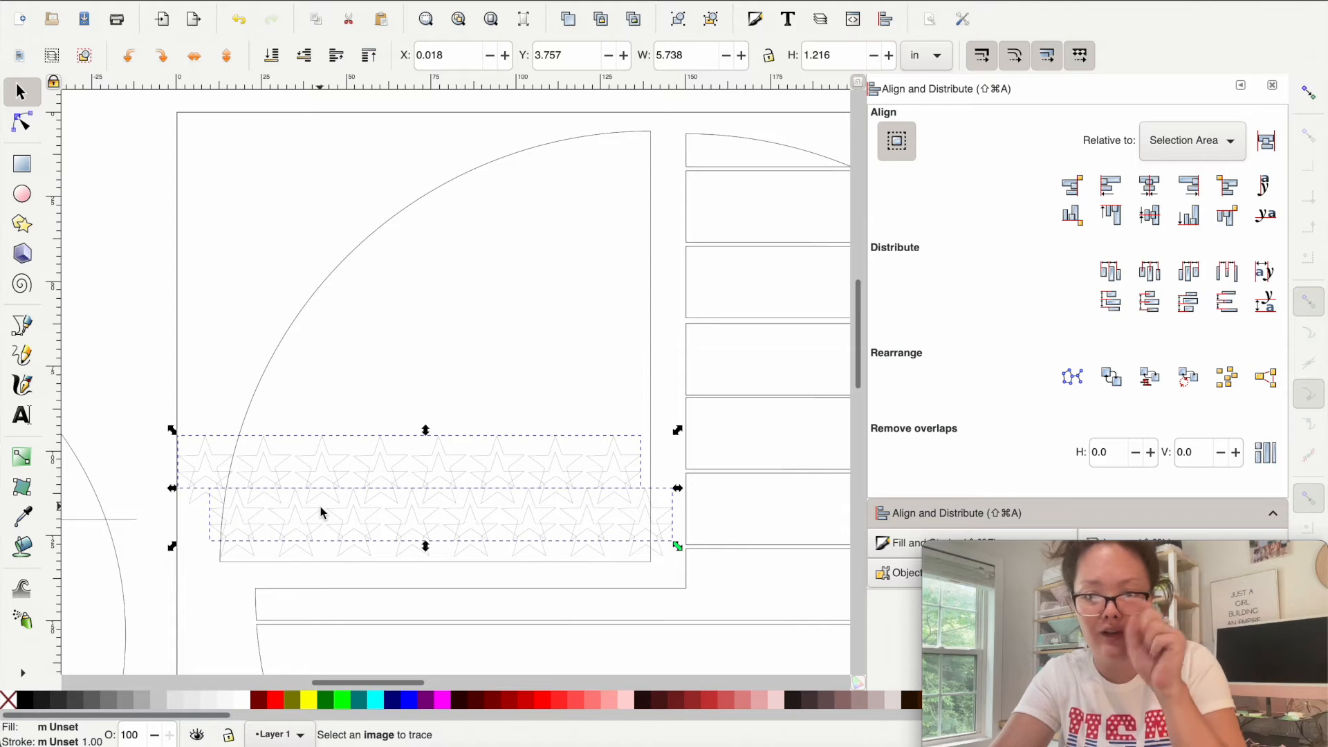
key(Up)
key(Up)
key(Up)
key(Up)
key(Up)
key(Up)
key(Up)
key(Up)
key(Up)
key(Up)
key(Up)
key(Up)
key(Up)
key(Up)
key(Up)
key(Up)
key(Up)
key(Up)
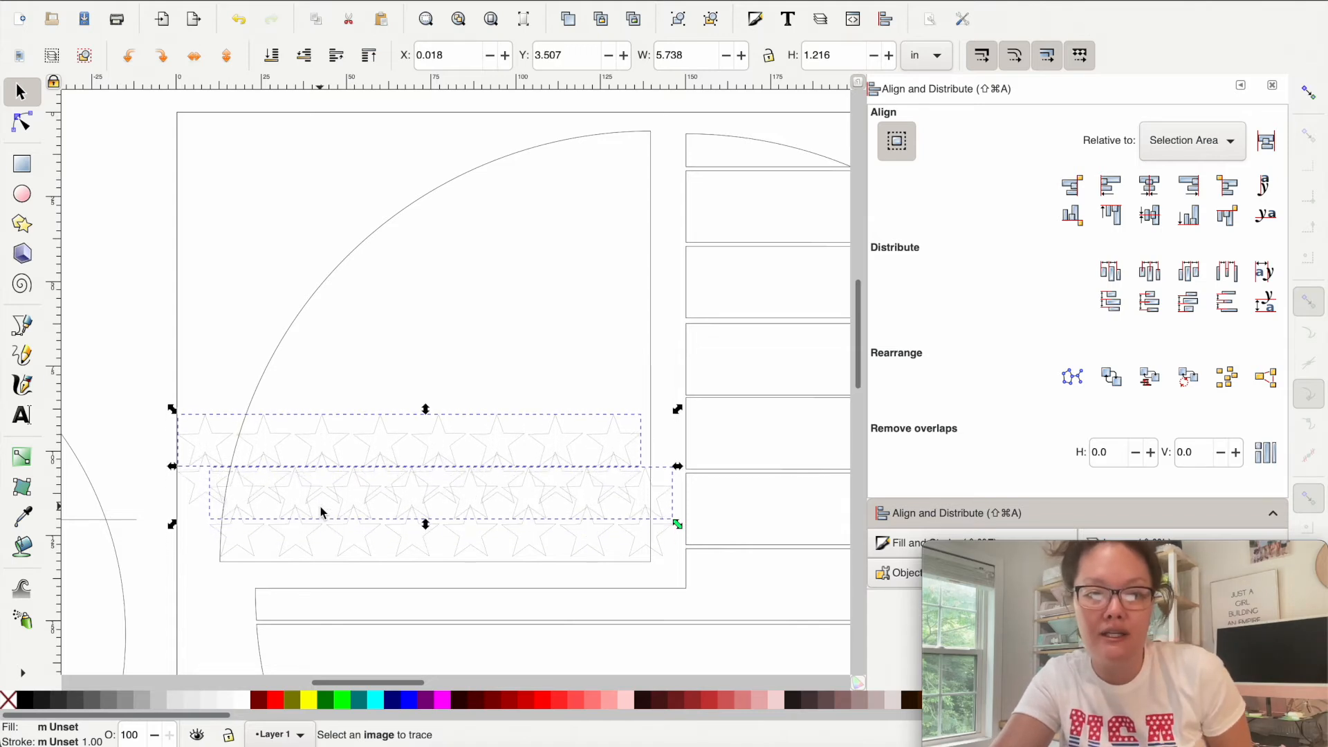
key(Up)
key(Up)
key(Up)
key(Up)
key(Up)
key(Up)
key(Up)
key(Up)
key(Up)
key(Up)
key(Up)
key(Up)
key(Up)
key(Up)
key(Up)
key(Up)
key(Up)
key(Up)
key(Up)
key(Up)
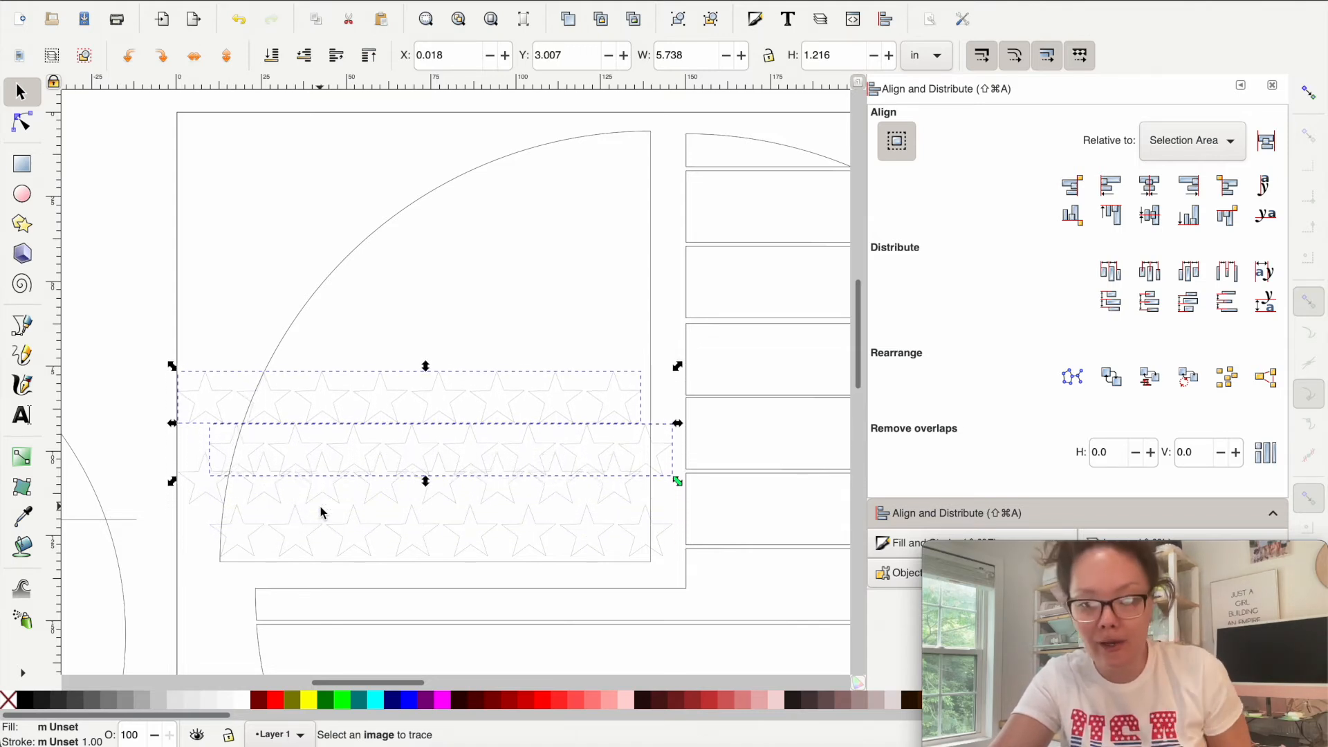
key(Up)
key(Up)
key(Up)
key(Up)
key(Up)
key(Up)
key(Up)
key(Up)
key(Up)
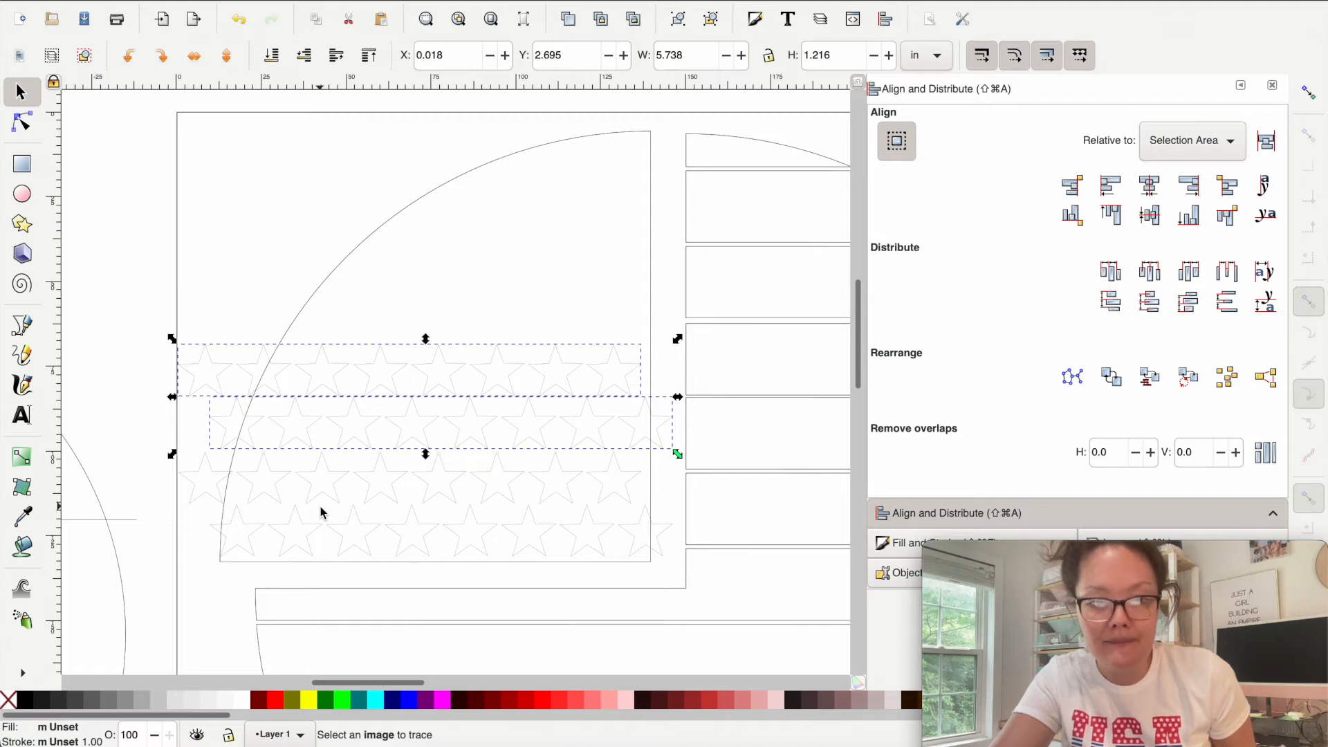
key(Up)
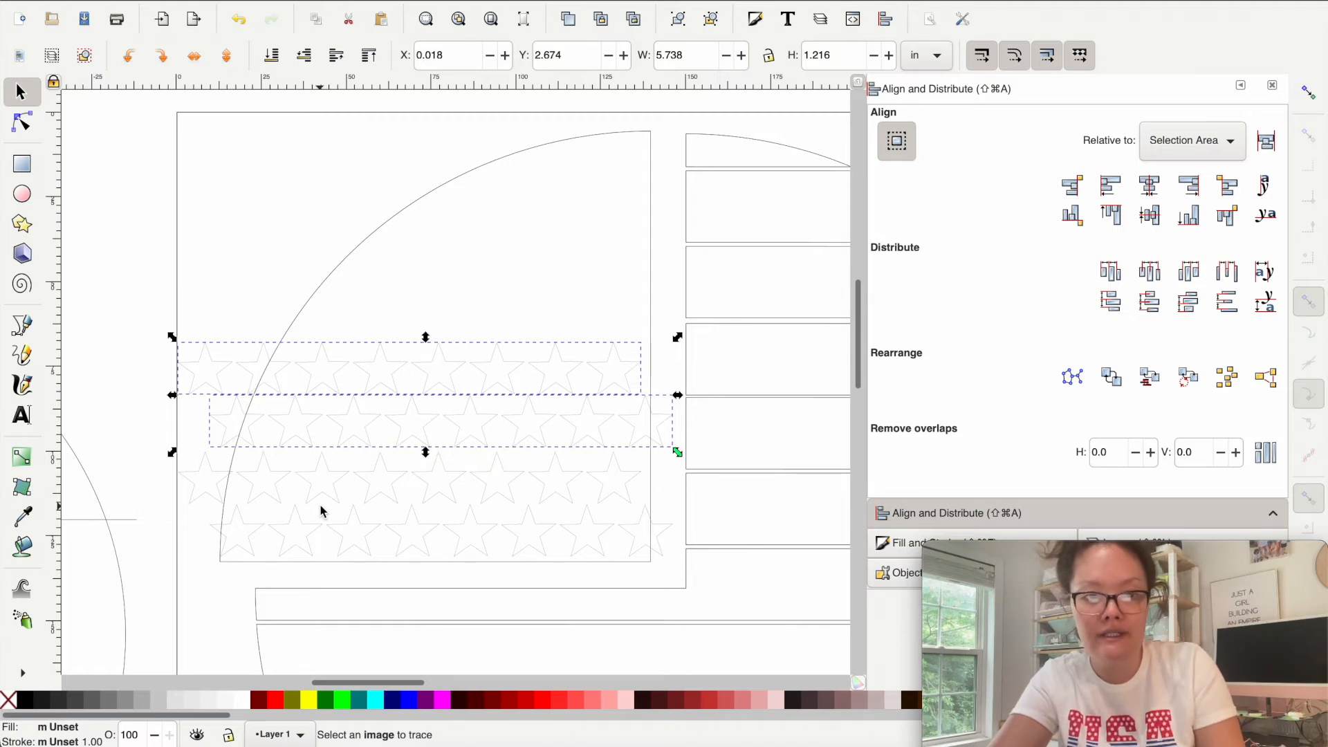
- Duplicate all four star rows and move the copies straight up to Y 0.153 in, covering the quarter piece with eight rows
shift+click(341, 512)
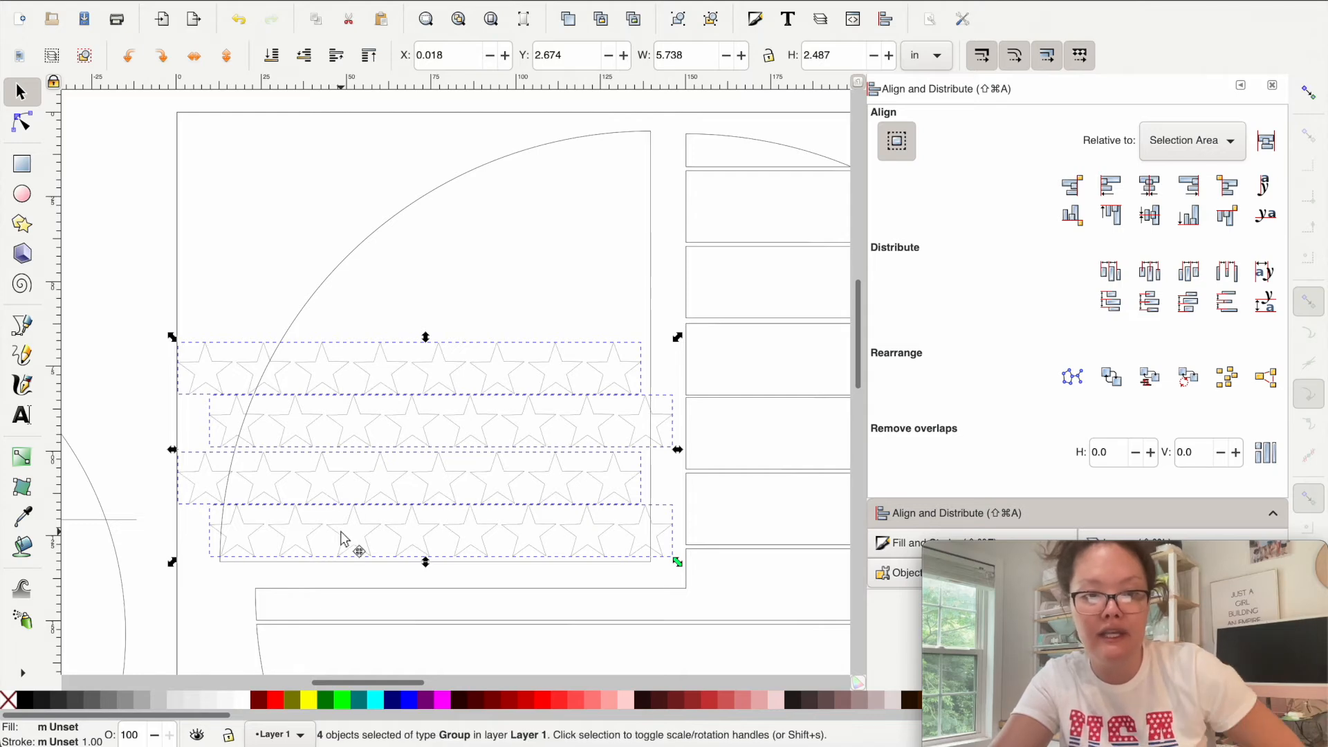
key(Up)
key(Up)
key(Up)
key(Up)
key(Up)
key(Up)
key(Up)
key(Up)
key(Up)
key(Up)
key(Up)
key(Up)
key(Up)
key(Up)
key(Up)
key(Up)
key(Up)
key(Up)
key(Up)
key(Up)
key(Up)
key(Up)
key(Up)
key(Up)
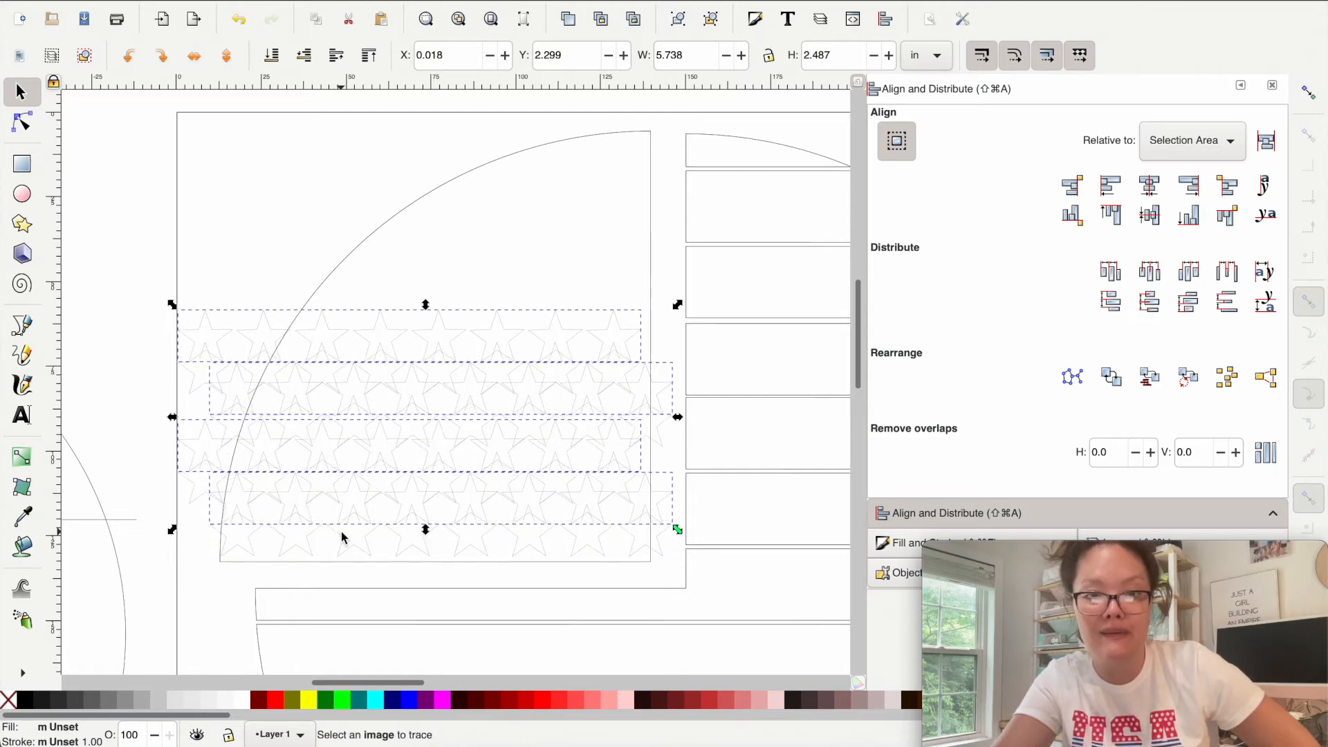
key(Up)
key(Up)
key(Up)
key(Up)
key(Up)
key(Up)
key(Up)
key(Up)
key(Up)
key(Up)
key(Up)
key(Up)
key(Up)
key(Up)
key(Up)
key(Up)
key(Up)
key(Up)
key(Up)
key(Up)
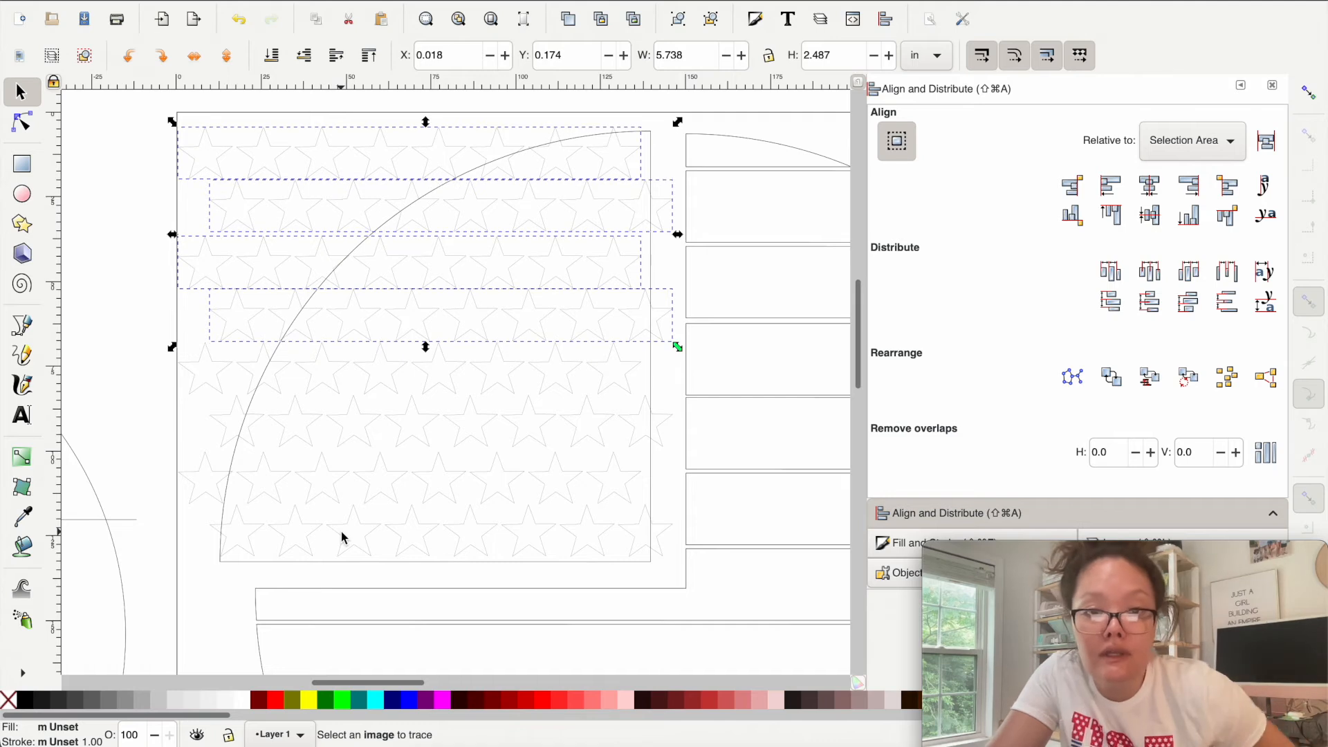
click(125, 311)
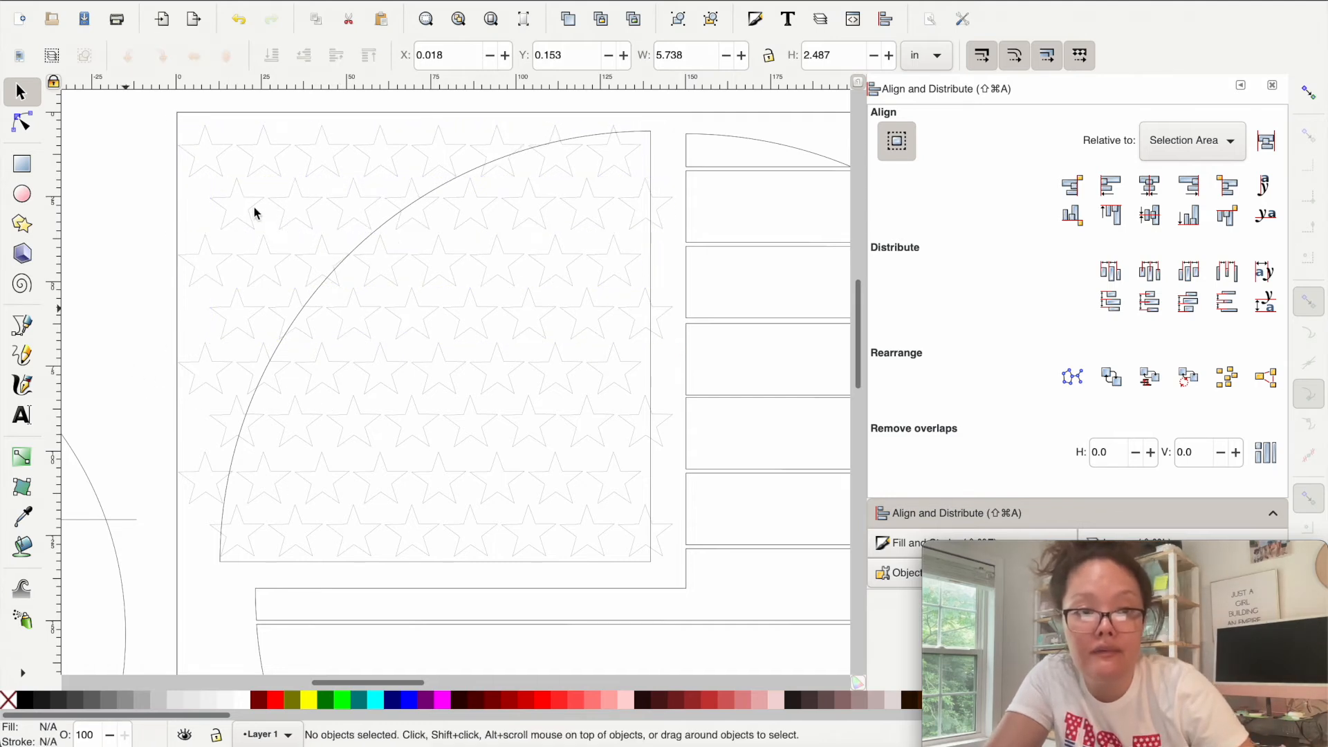
- Select all eight star rows and make the vertical gaps between them even
click(279, 174)
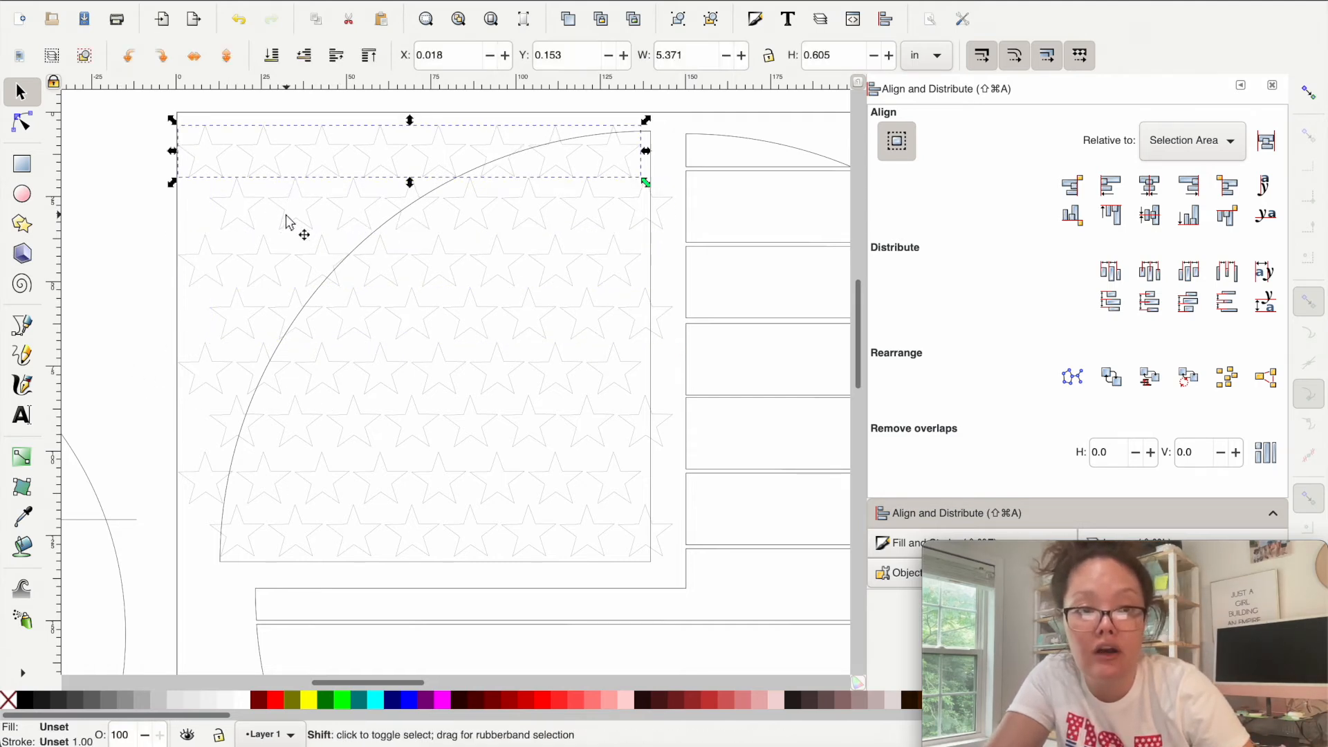
shift+click(286, 225)
shift+click(280, 274)
shift+click(279, 327)
shift+click(276, 389)
shift+click(283, 438)
shift+click(283, 506)
shift+click(295, 556)
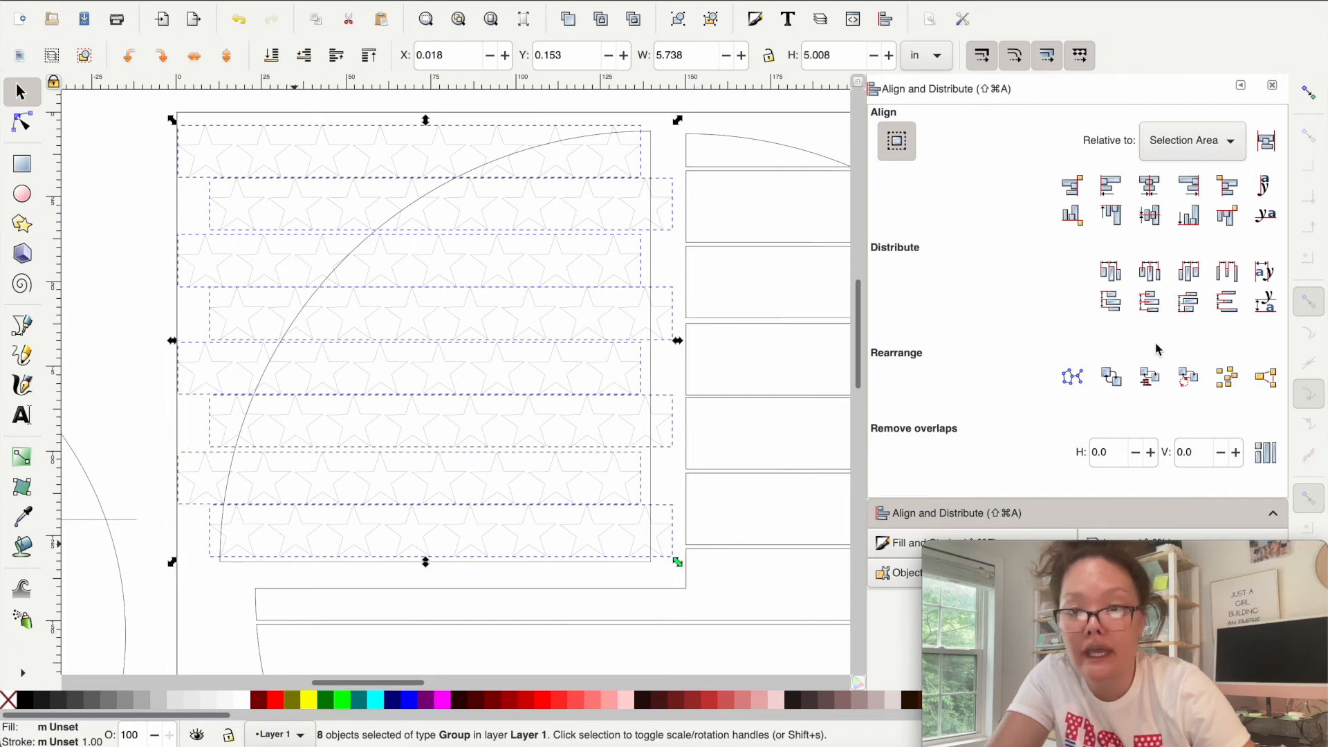
click(1234, 307)
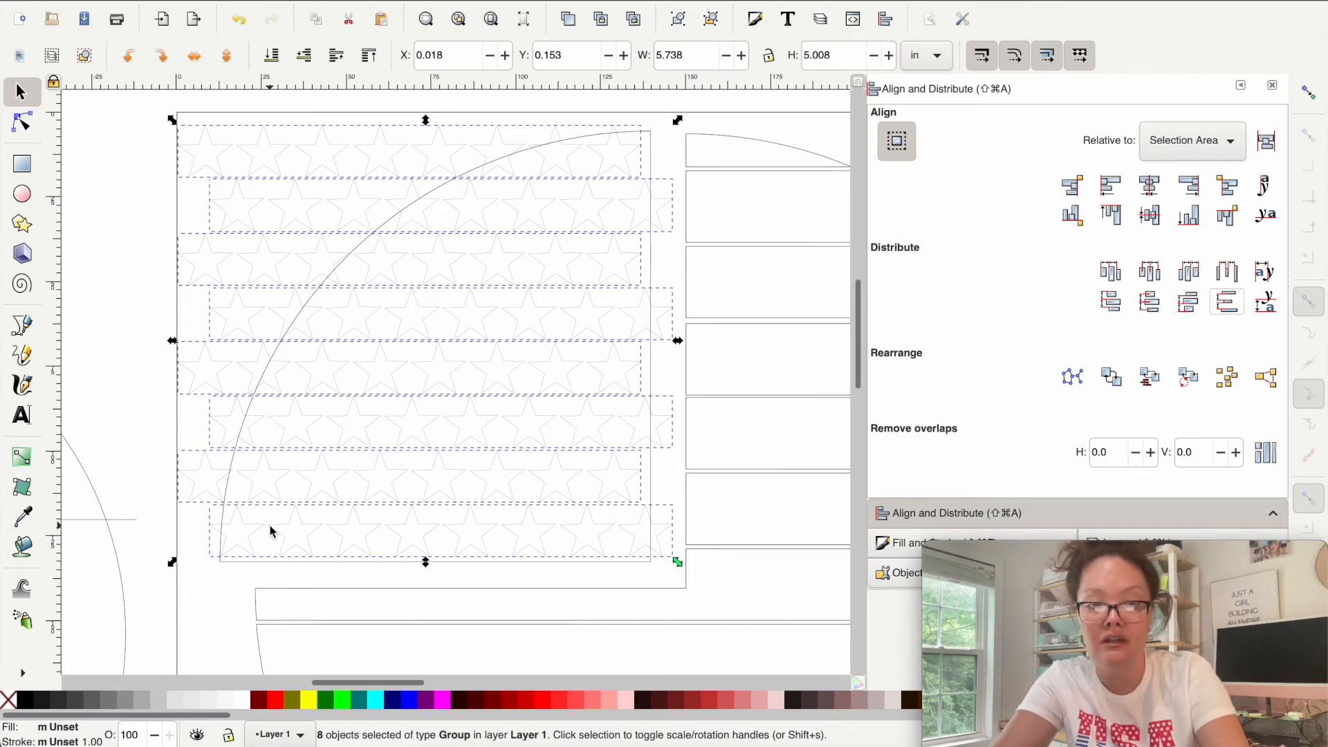
- Ungroup the eight star rows and combine all the stars into a single path
key(shift+super+g)
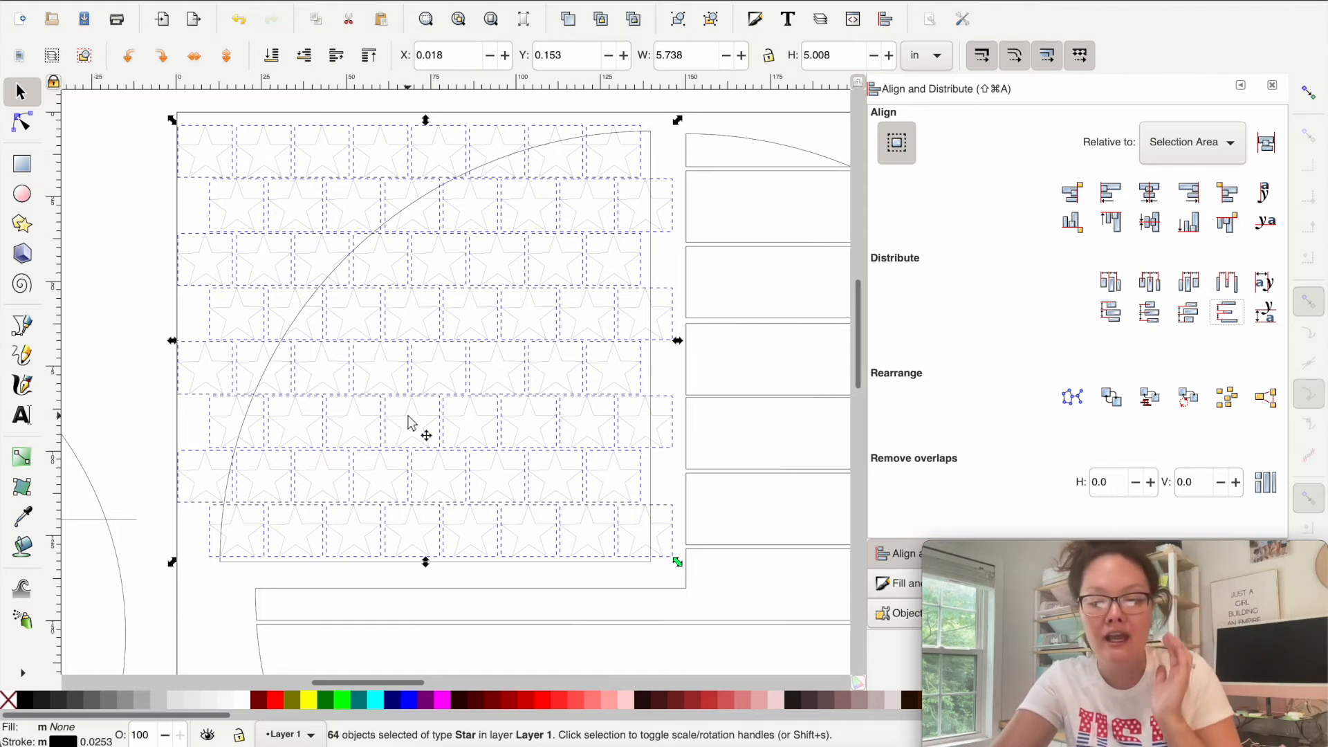
key(super+k)
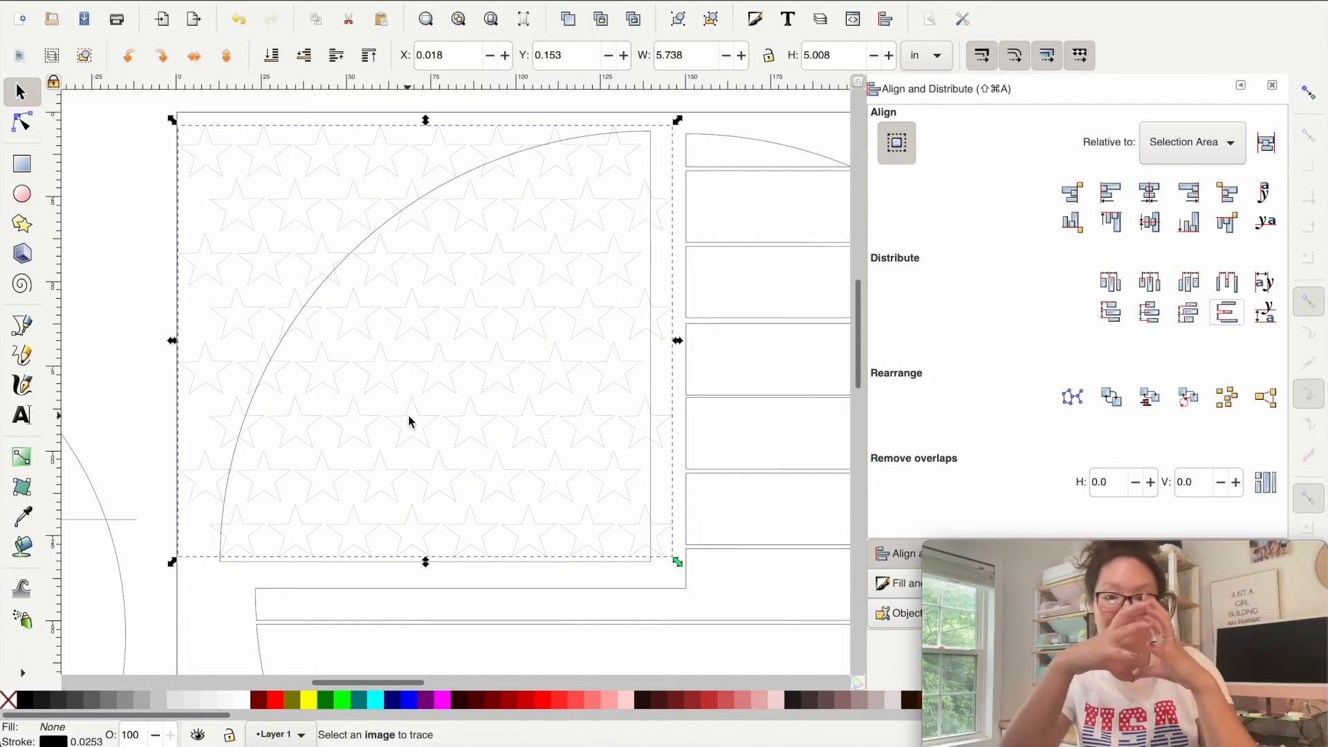
scroll(287, 238, down, 1)
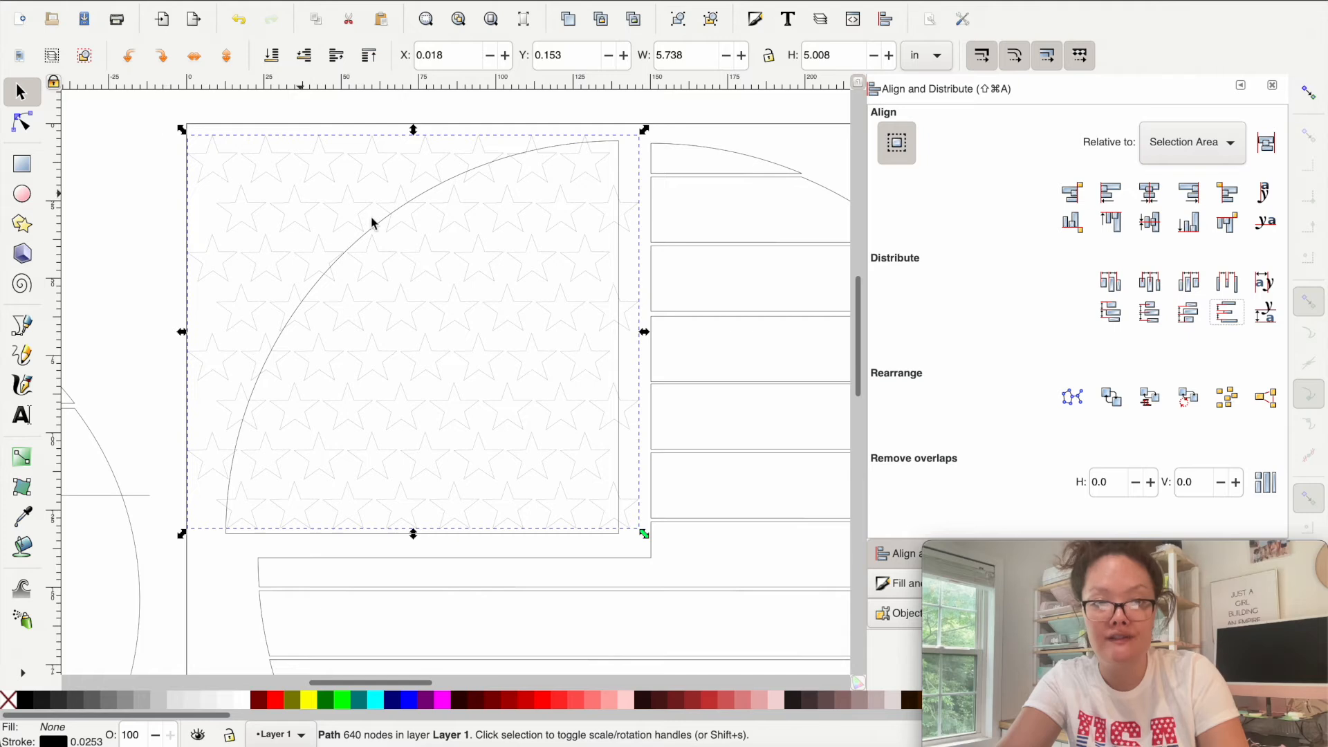
- Try intersecting the combined stars with the quarter piece, and undo the intersection
click(164, 110)
drag(163, 106, 648, 558)
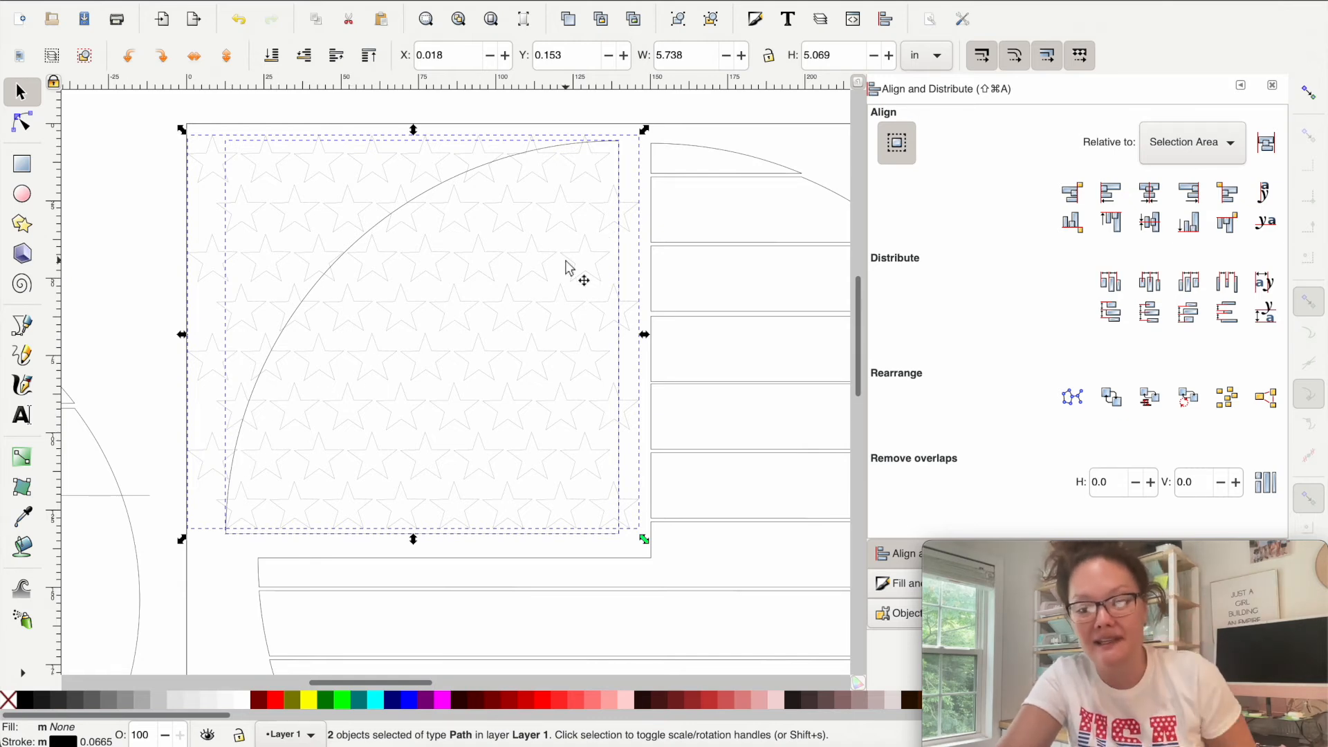
click(336, 1)
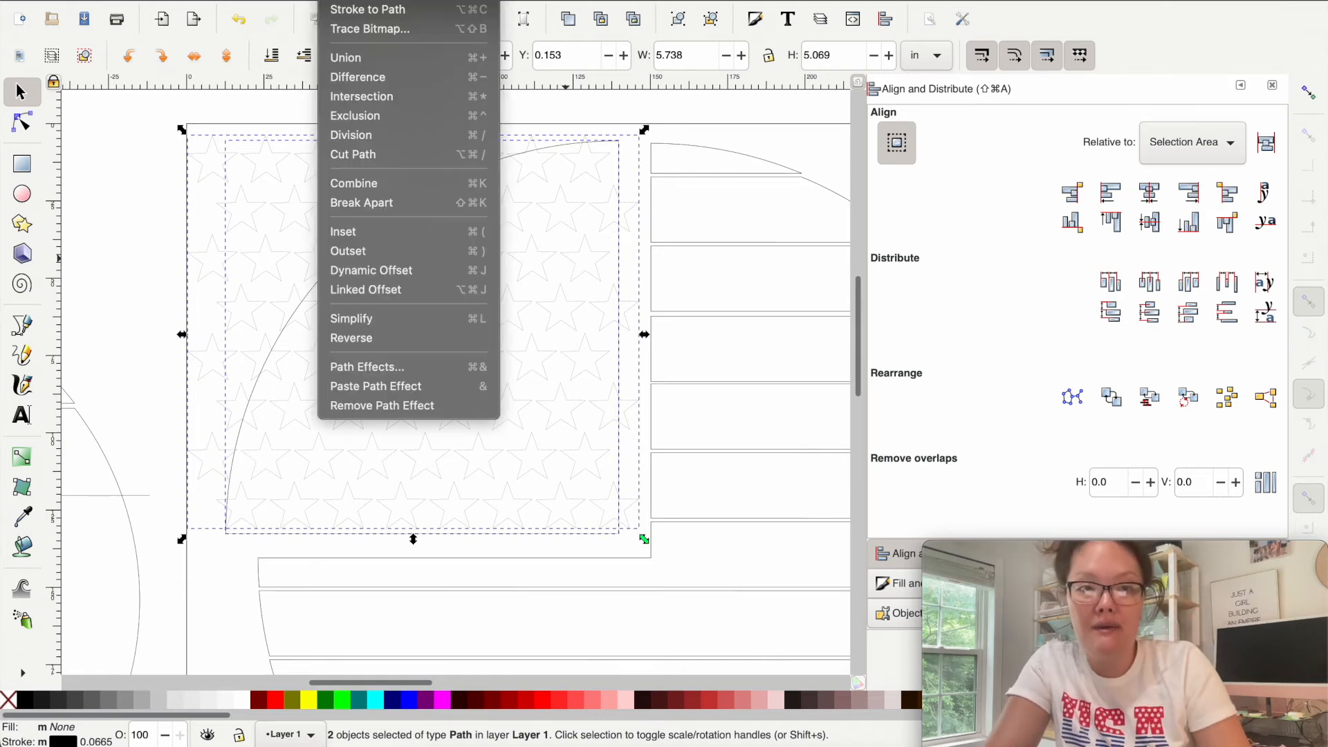
click(366, 97)
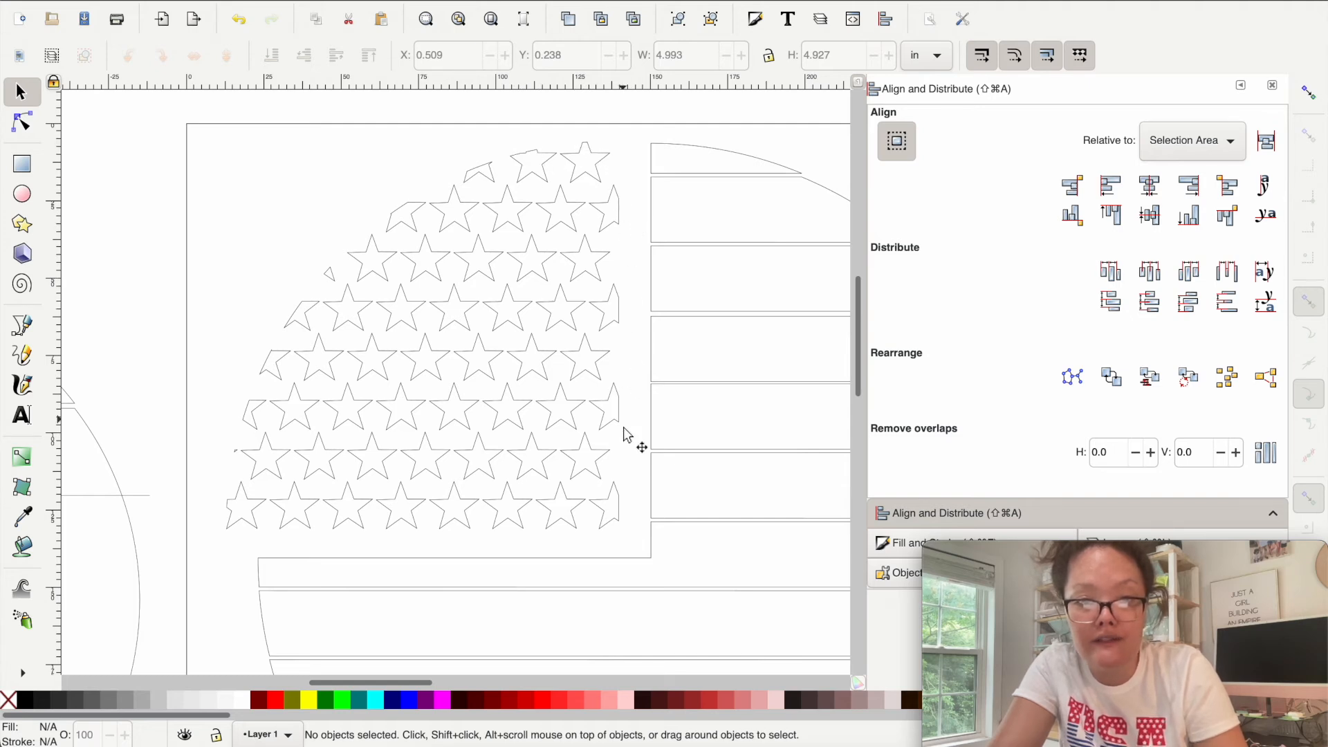
scroll(609, 532, left, 3)
scroll(609, 533, down, 2)
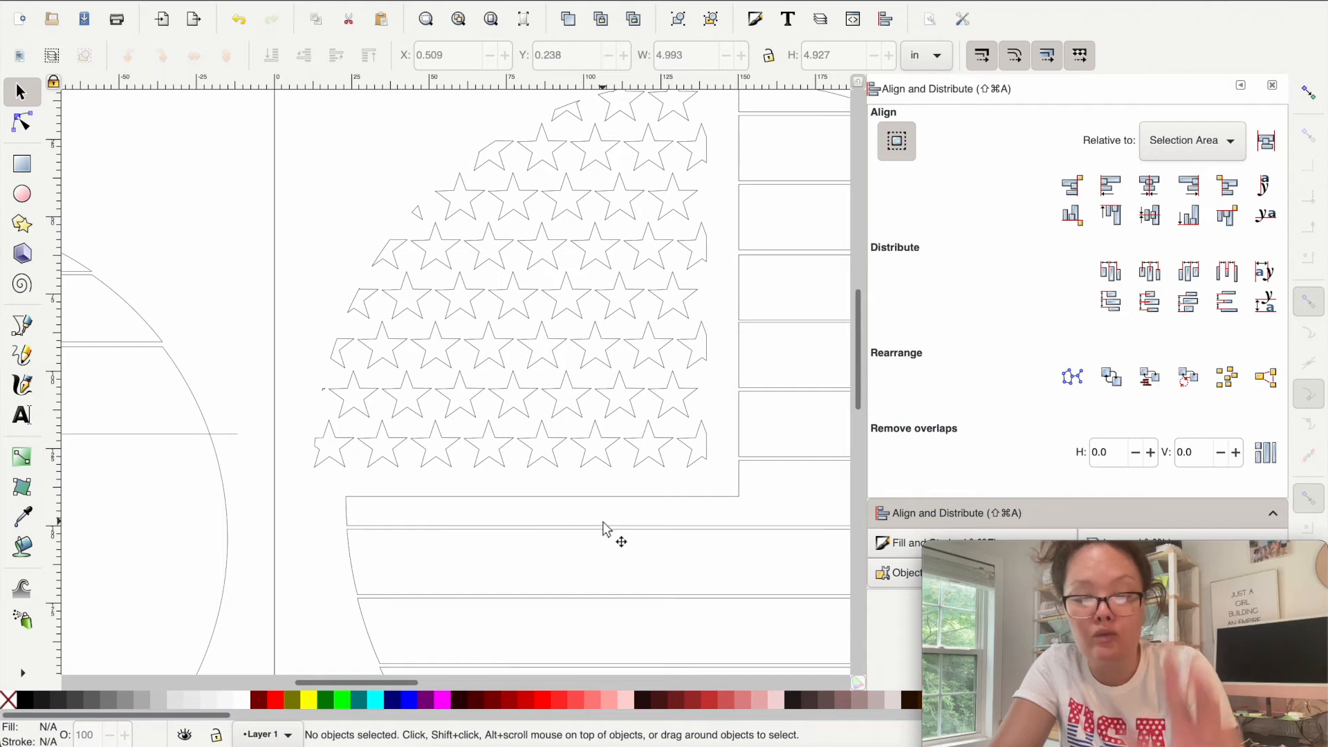
key(alt)
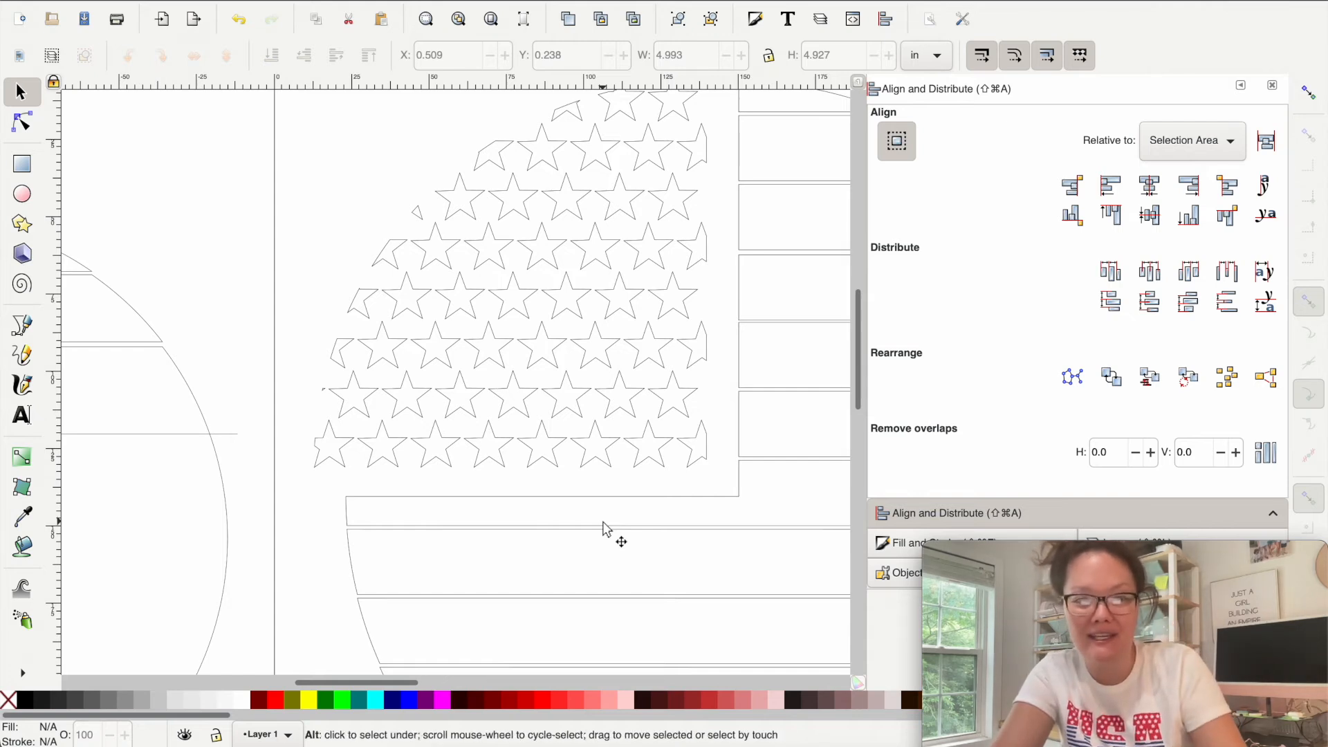
key(super+z)
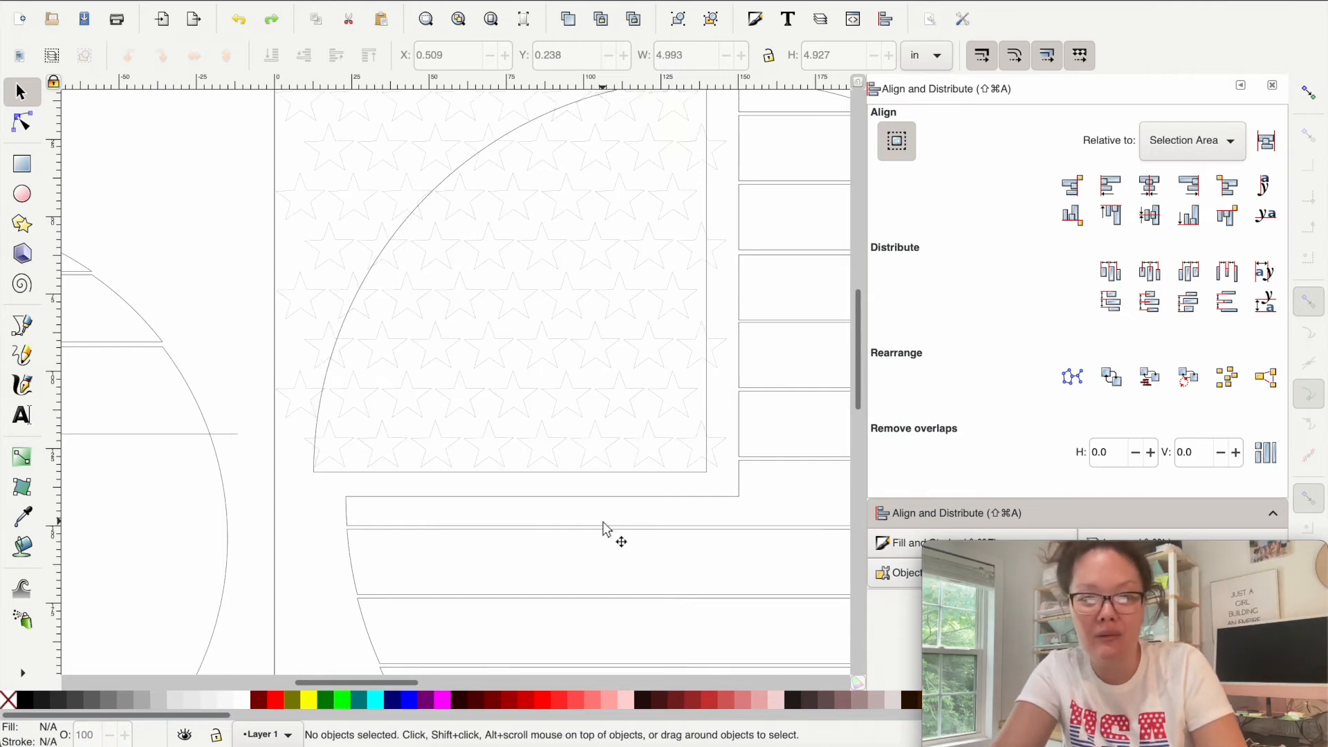
- Duplicate the quarter piece and move the copy above the page, to about X 0.945 in, Y -5.535 in
click(607, 477)
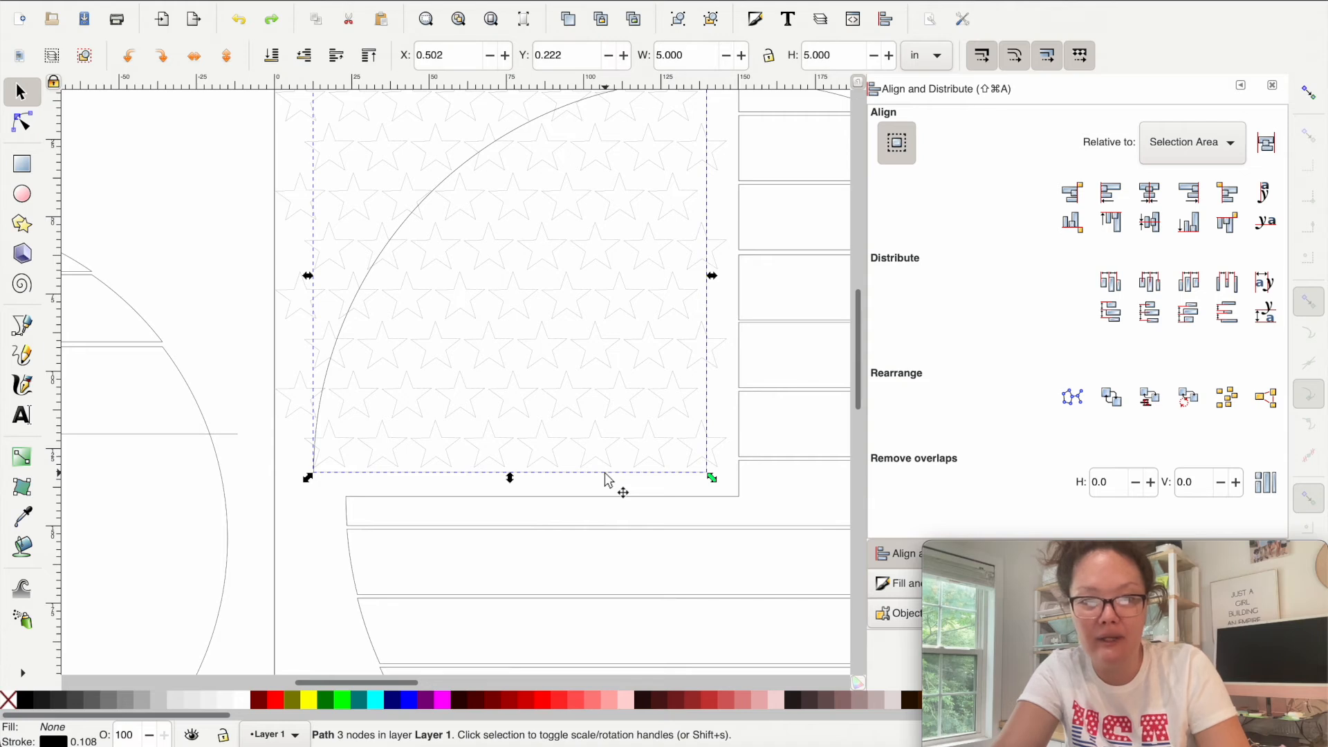
key(super+d)
scroll(605, 474, down, 3)
scroll(605, 473, up, 1)
drag(519, 375, 537, 181)
scroll(611, 332, down, 3)
scroll(610, 332, right, 3)
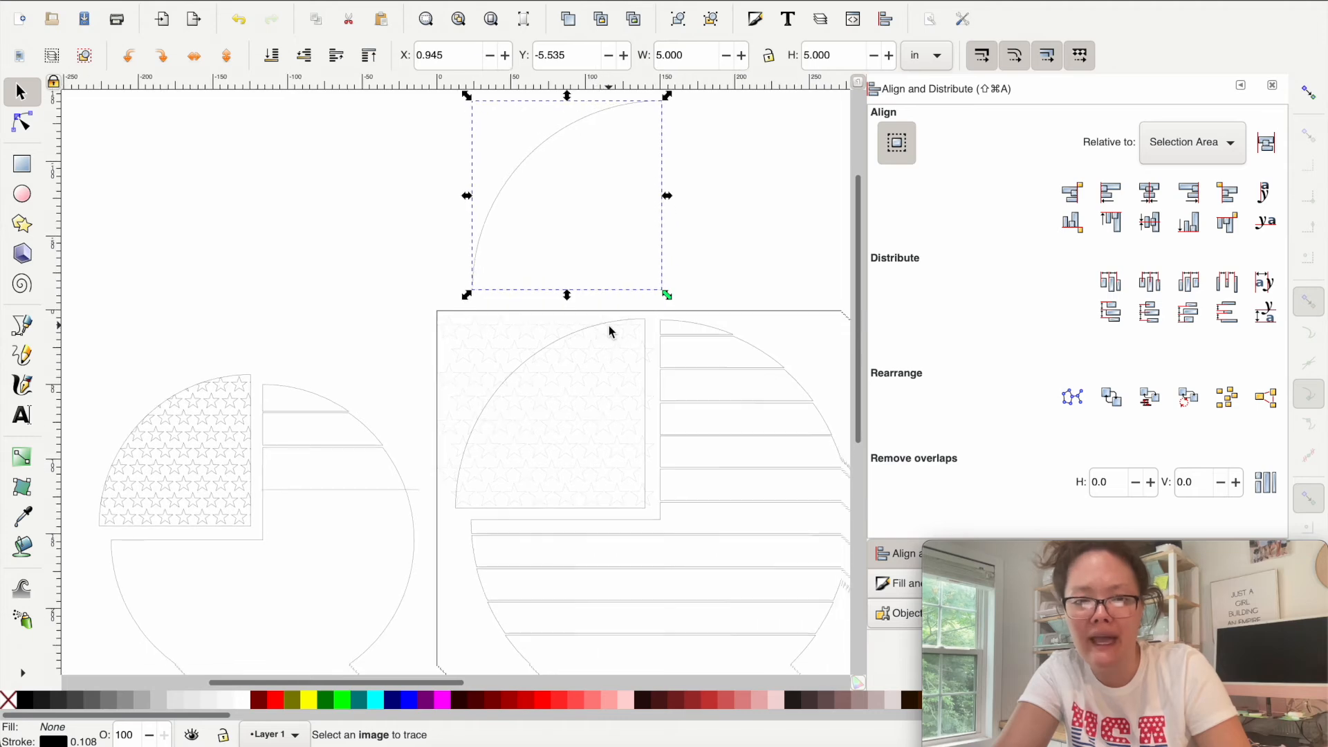
- Trim the combined stars to the quarter shape by intersecting them with the original quarter piece
scroll(609, 325, down, 3)
scroll(608, 325, right, 3)
scroll(608, 325, up, 1)
scroll(608, 325, up, 2)
scroll(609, 325, left, 2)
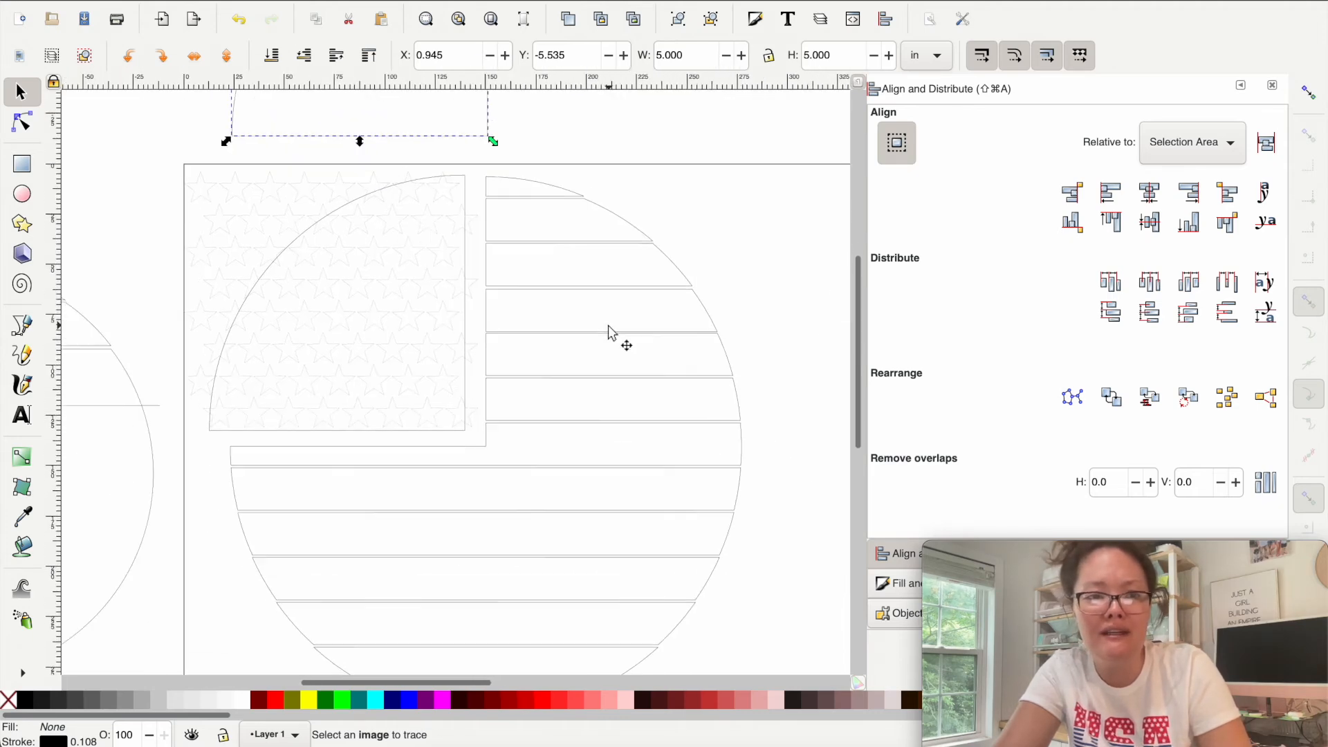
drag(166, 151, 492, 459)
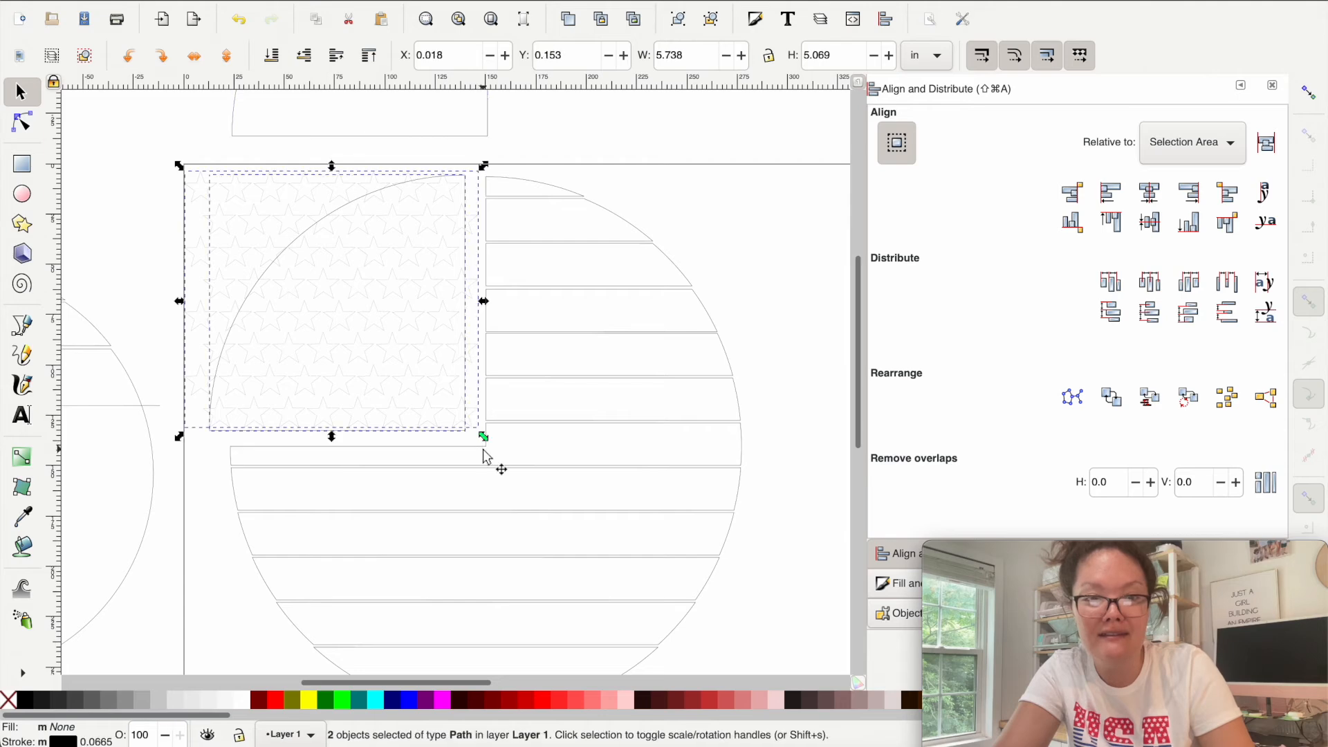
click(336, 0)
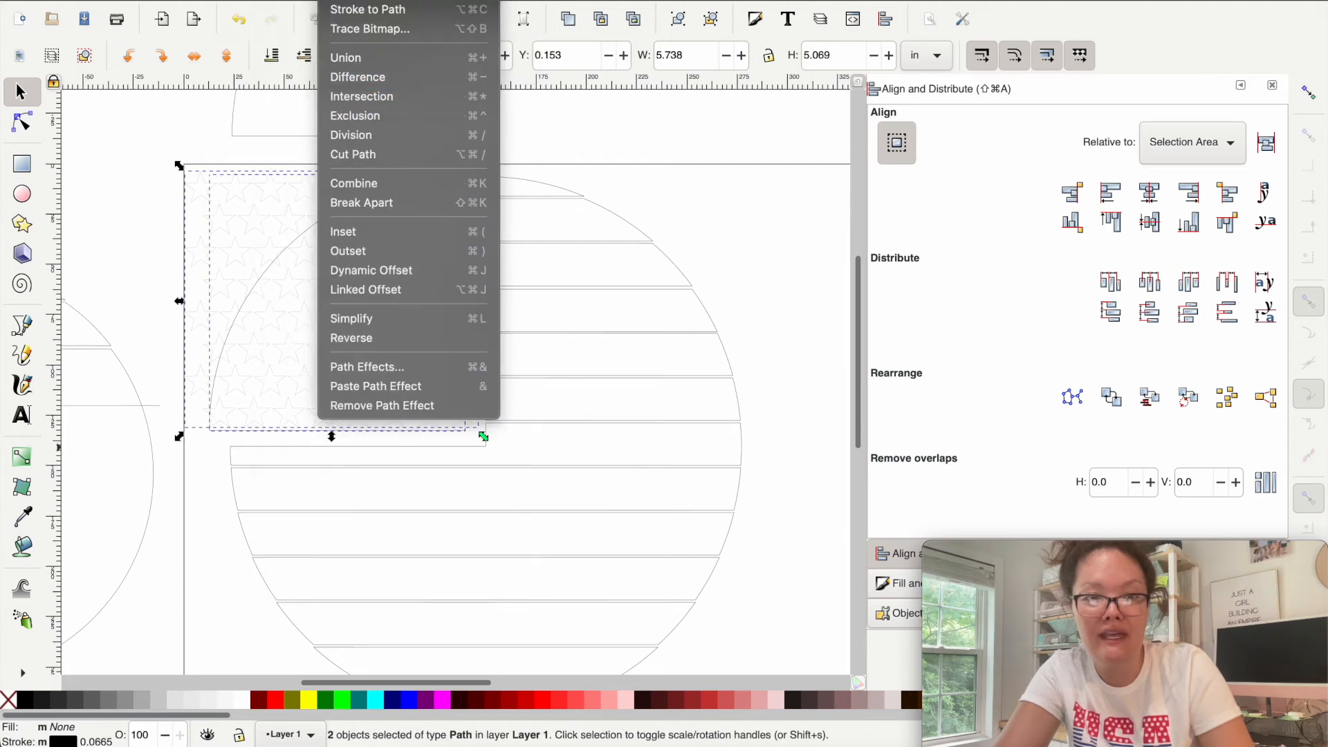
click(367, 102)
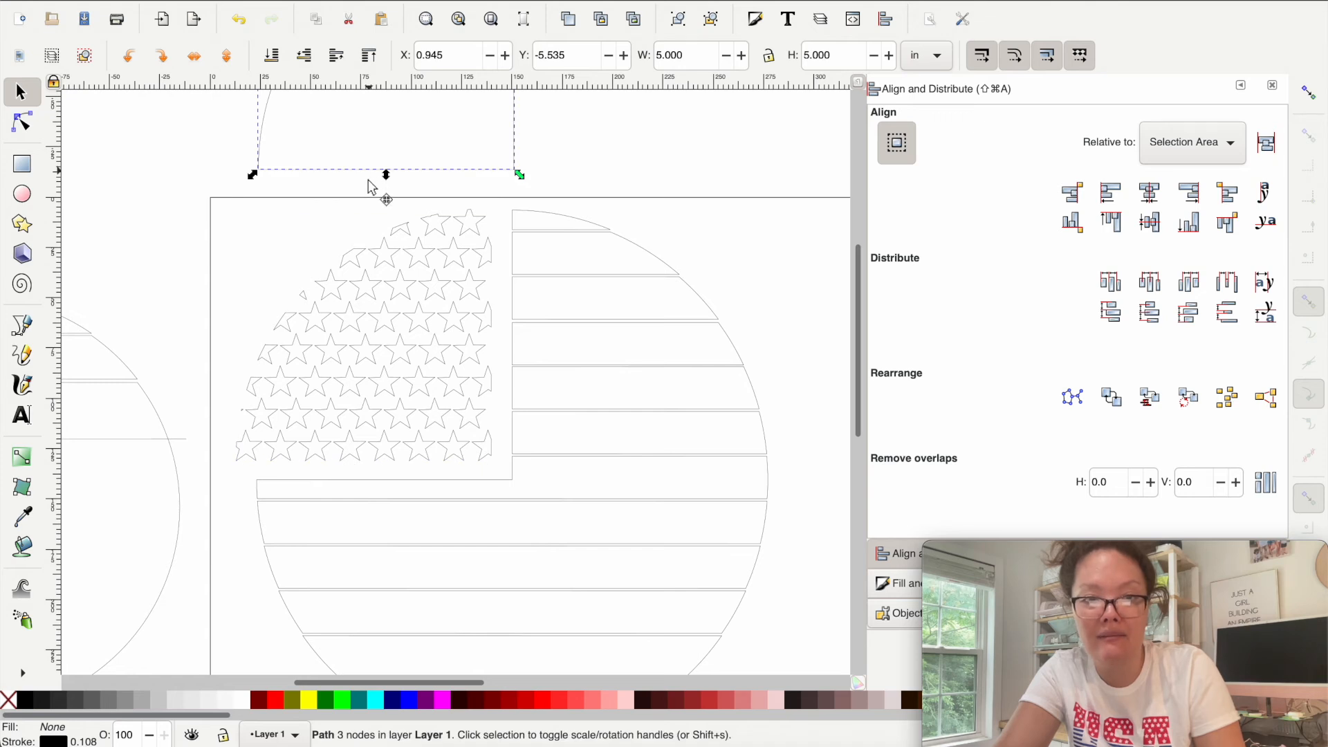
- Move the spare quarter piece back over the trimmed stars and centre the two on each other horizontally and vertically
drag(368, 179, 353, 477)
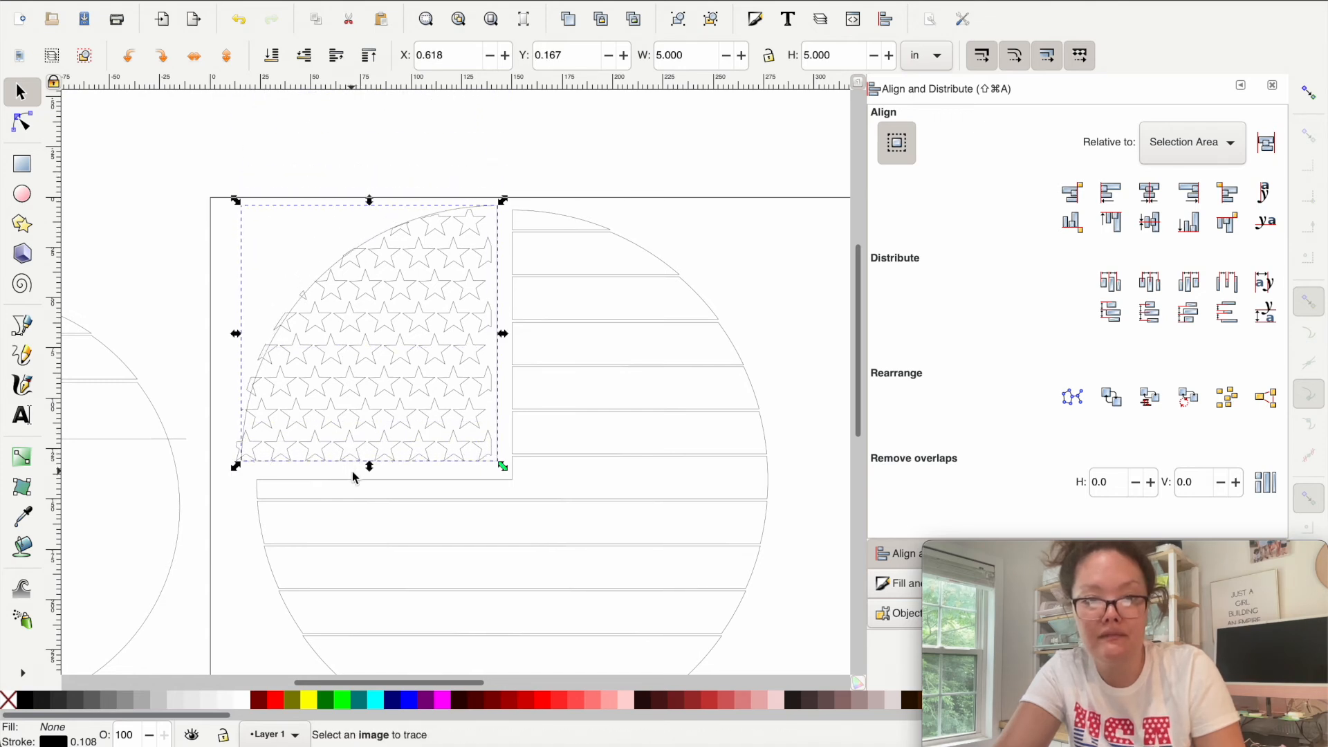
drag(196, 152, 508, 479)
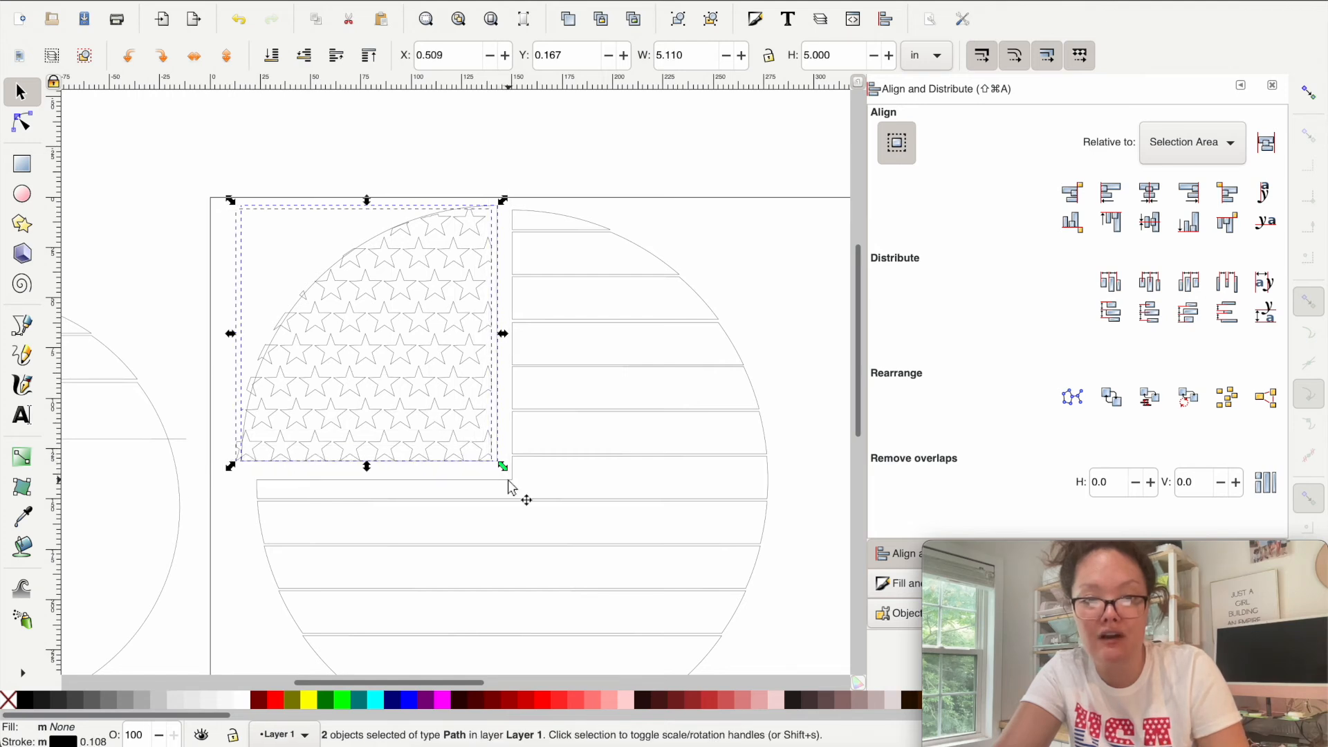
click(1150, 200)
click(1151, 228)
scroll(499, 306, up, 1)
scroll(502, 313, left, 4)
click(445, 158)
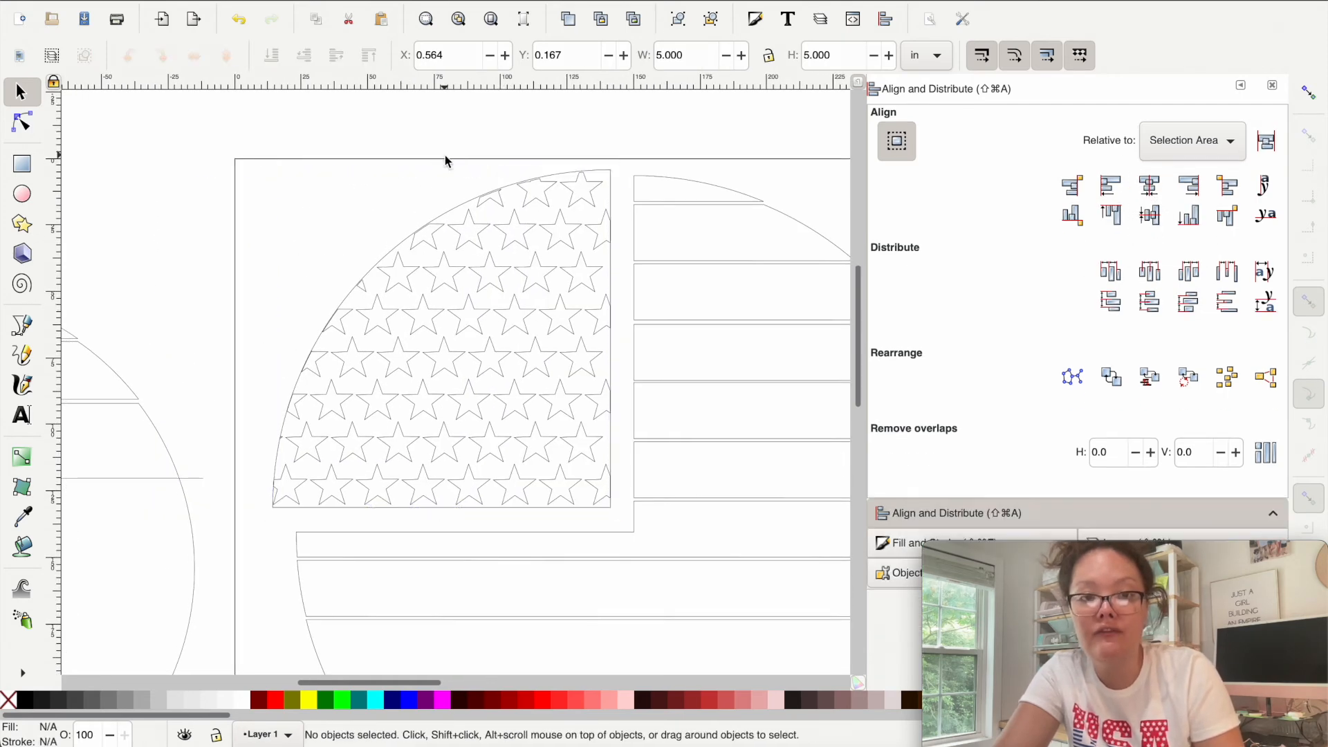
- Select the trimmed stars path and change its stacking order relative to the quarter piece
scroll(446, 160, up, 2)
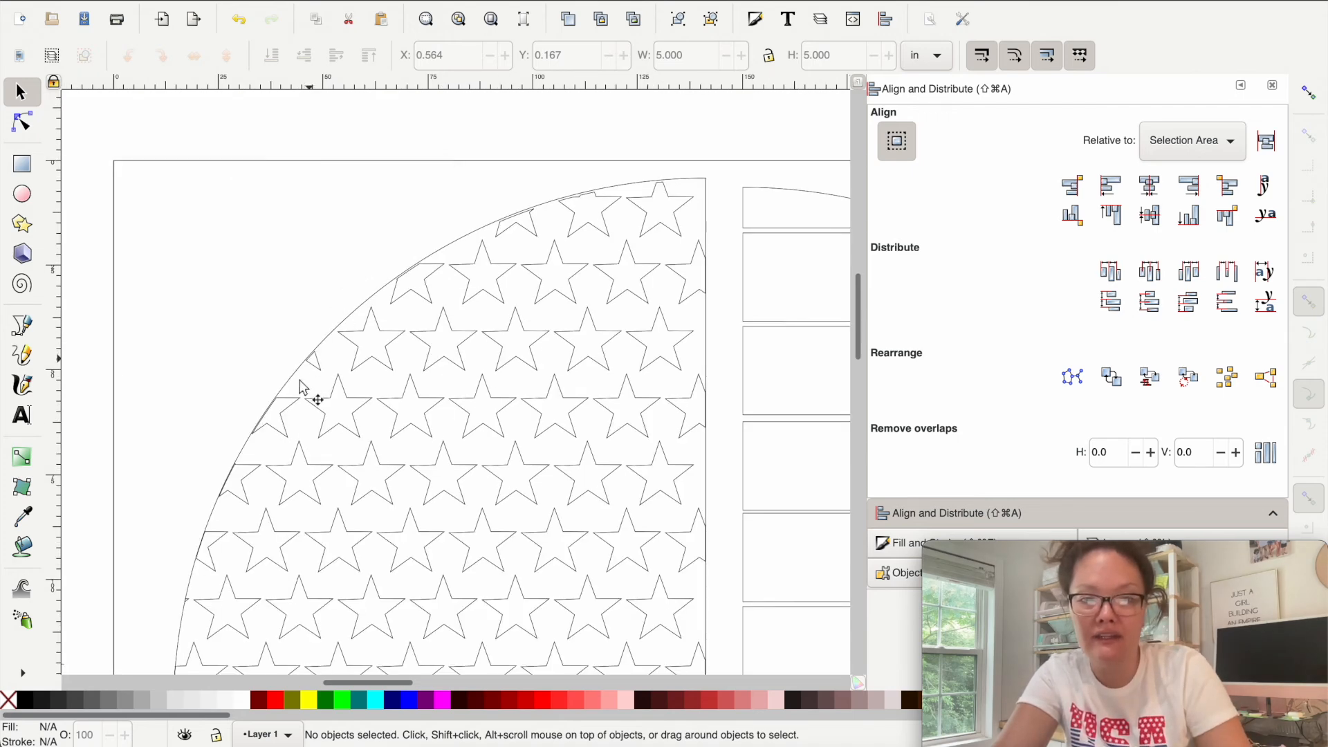
scroll(302, 414, down, 2)
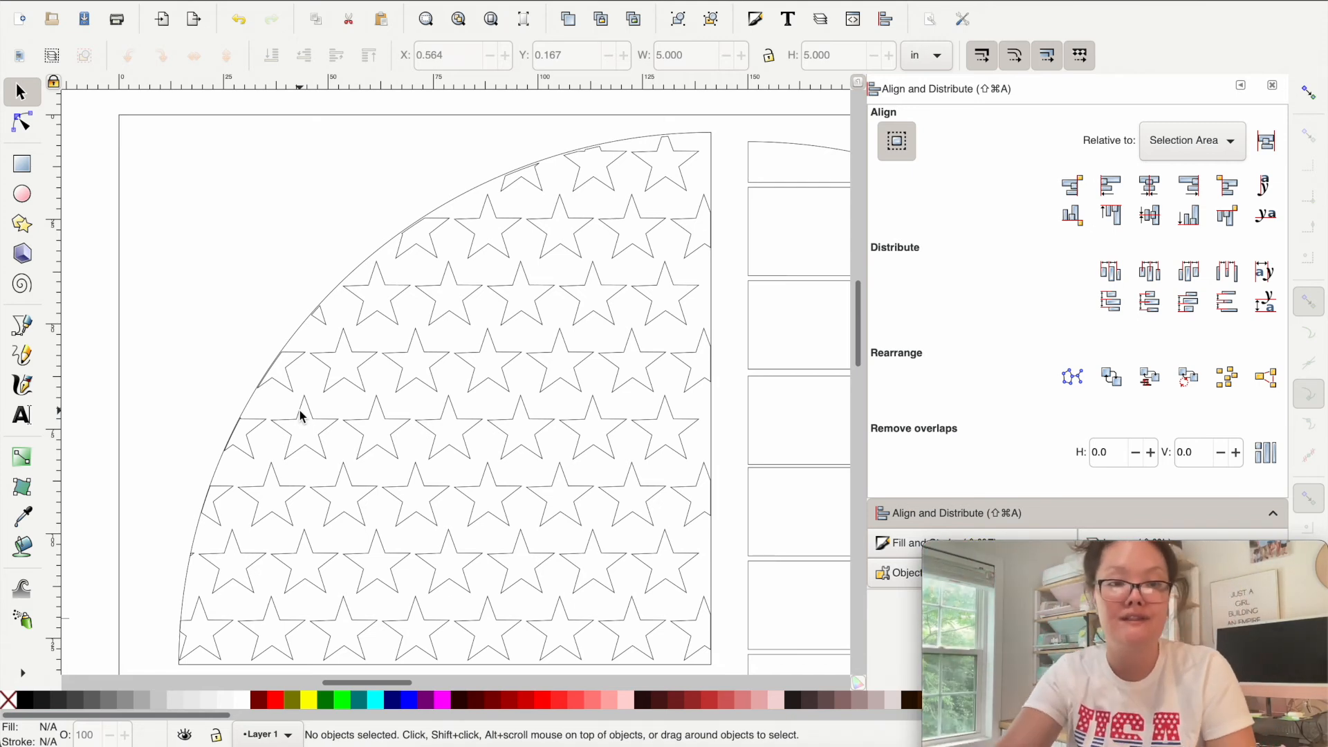
click(296, 423)
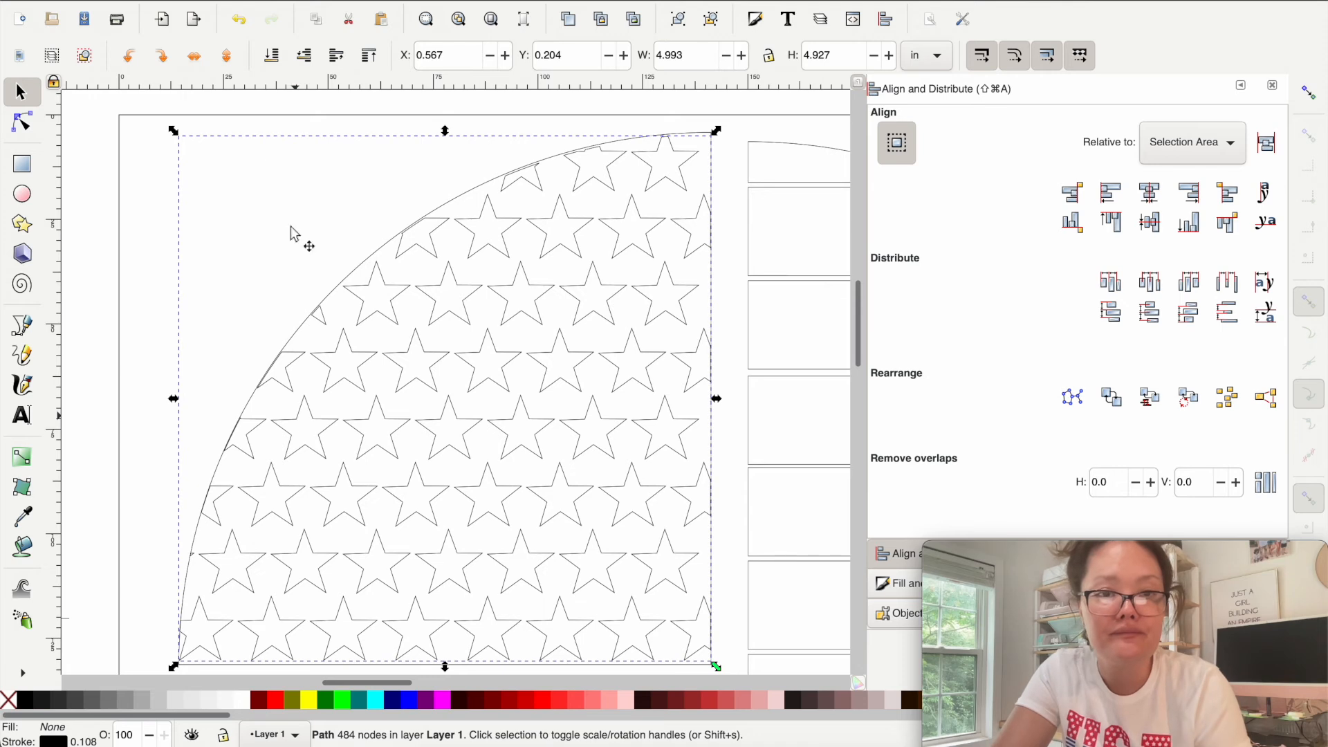
click(274, 63)
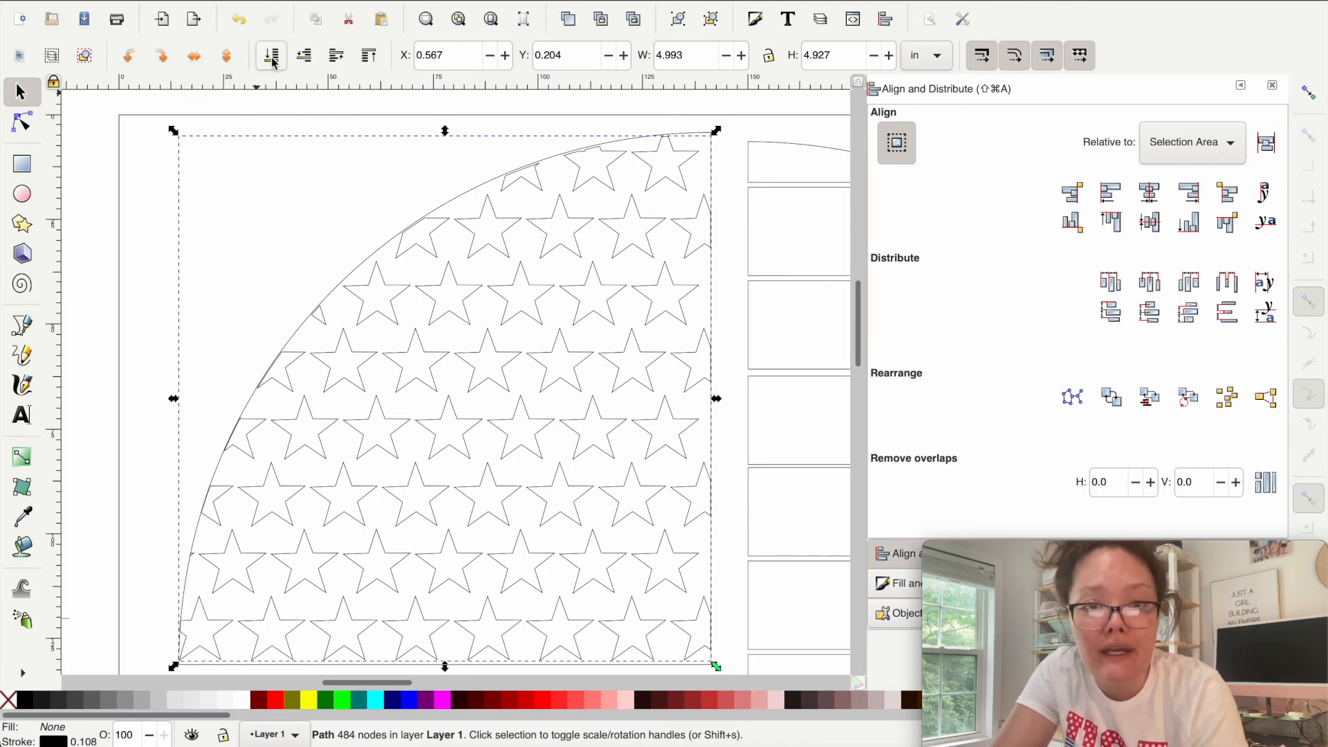
- Try shifting the trimmed stars slightly left over the quarter piece, and undo the move
click(402, 303)
drag(403, 303, 380, 300)
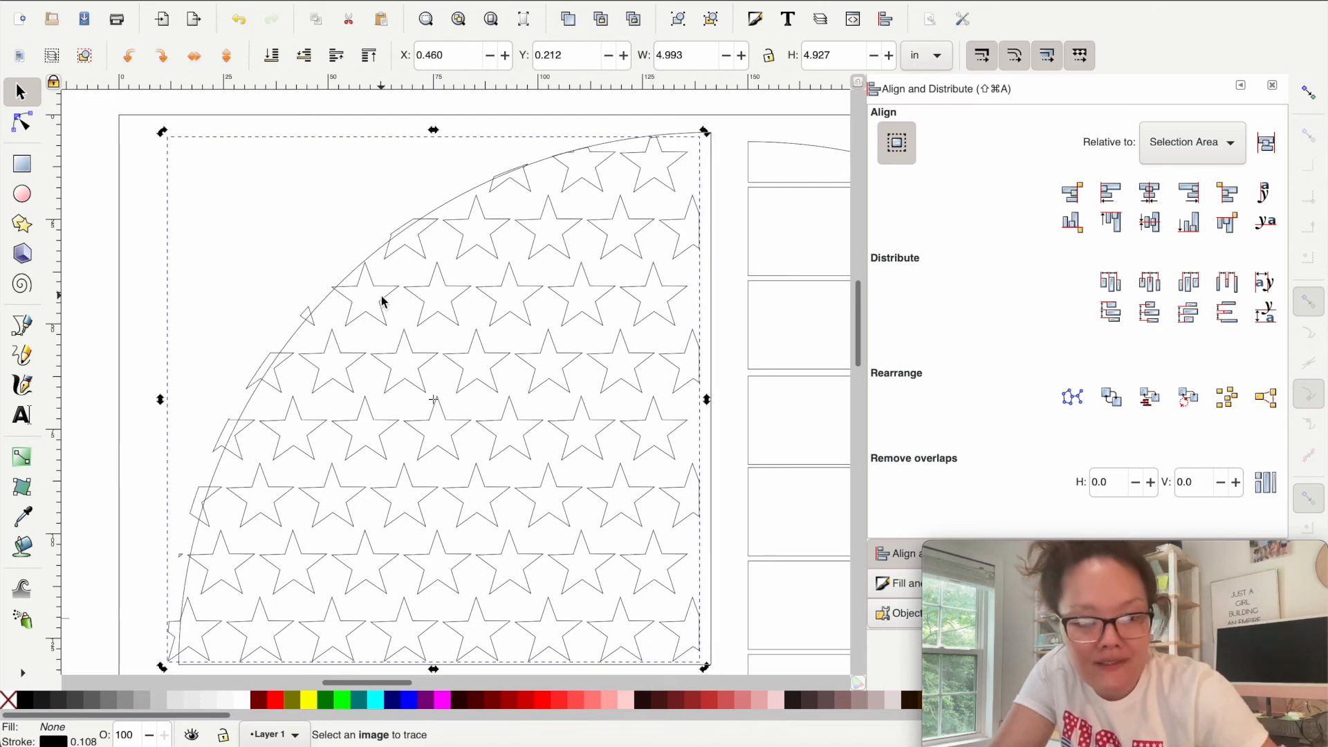
key(super+z)
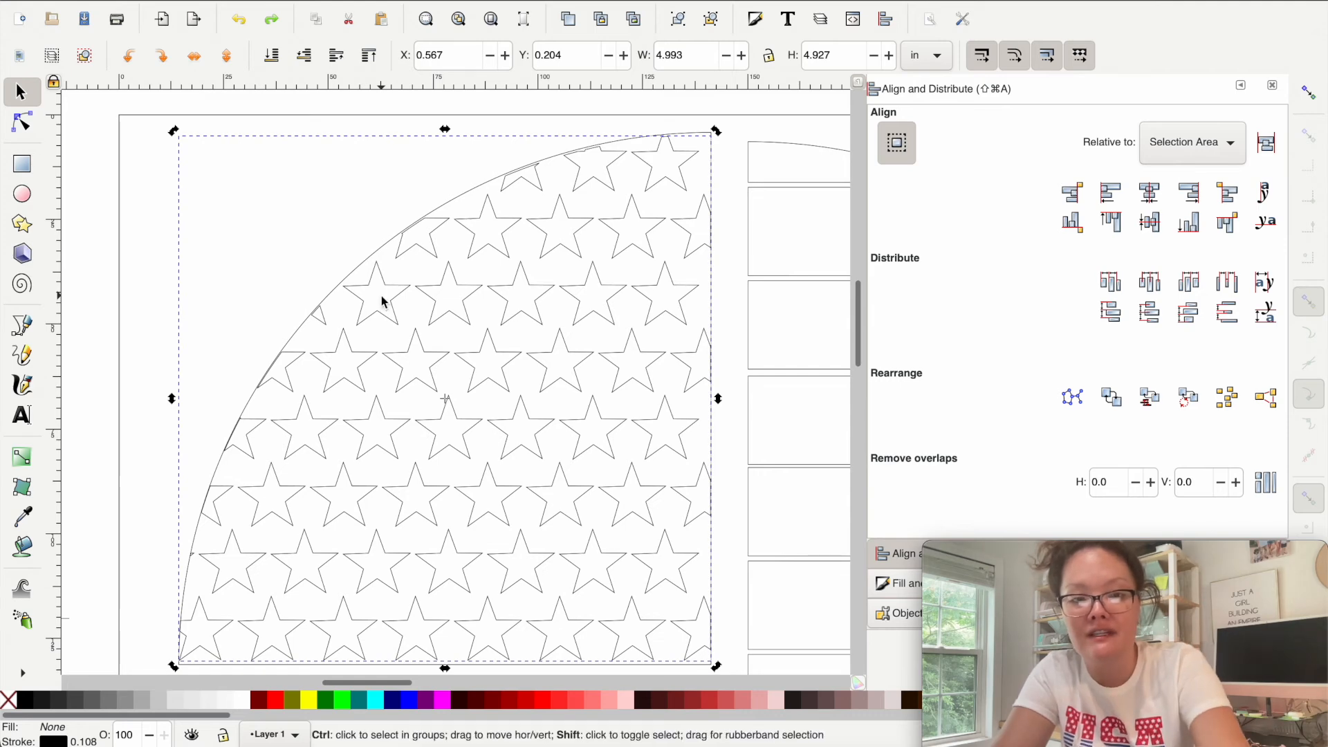
- Inset the trimmed stars path once so the stars shrink slightly inside the quarter piece
key(super+()
scroll(382, 301, down, 2)
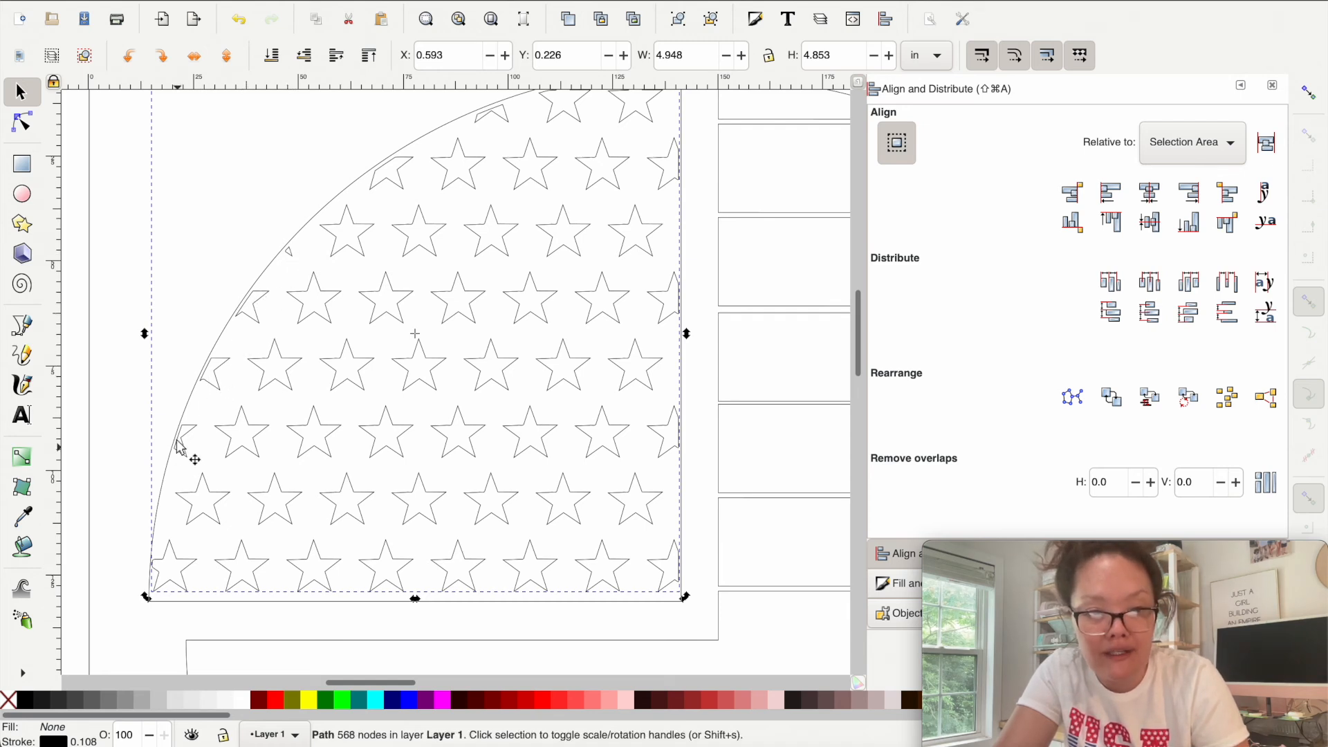
click(136, 516)
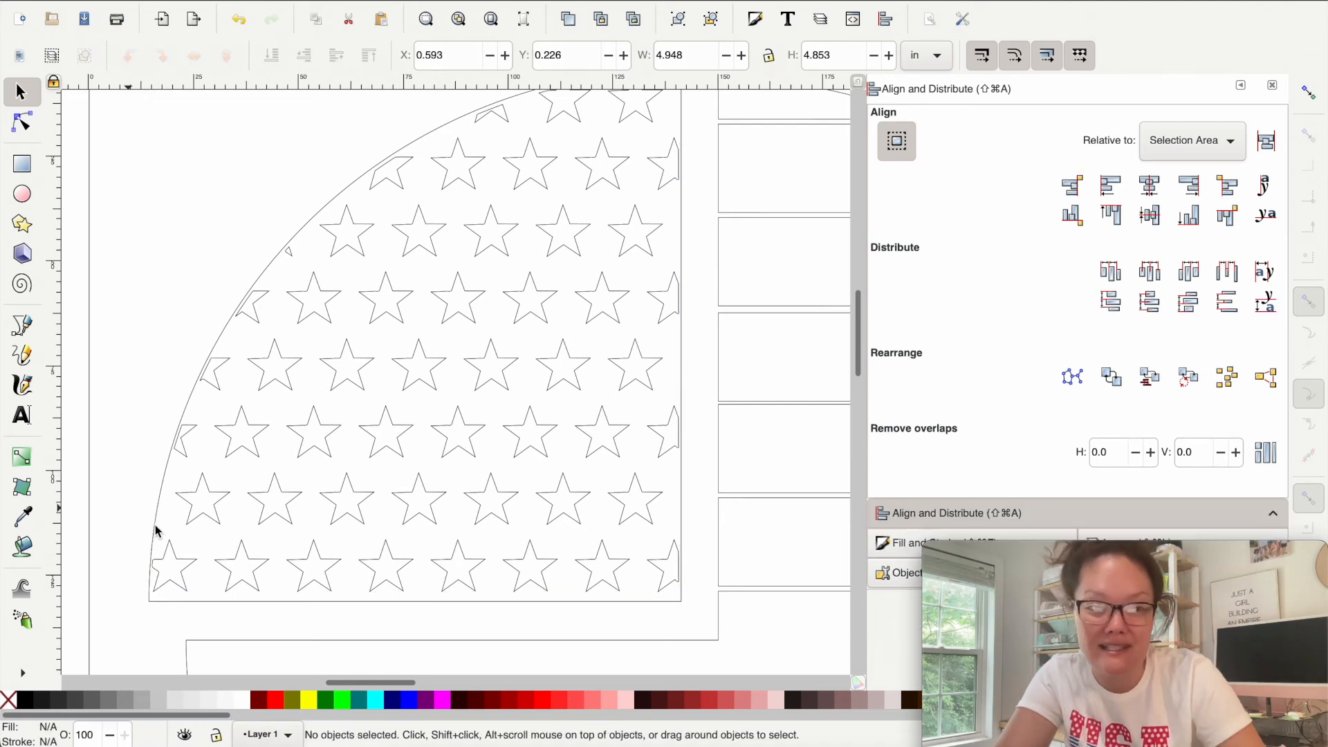
click(188, 576)
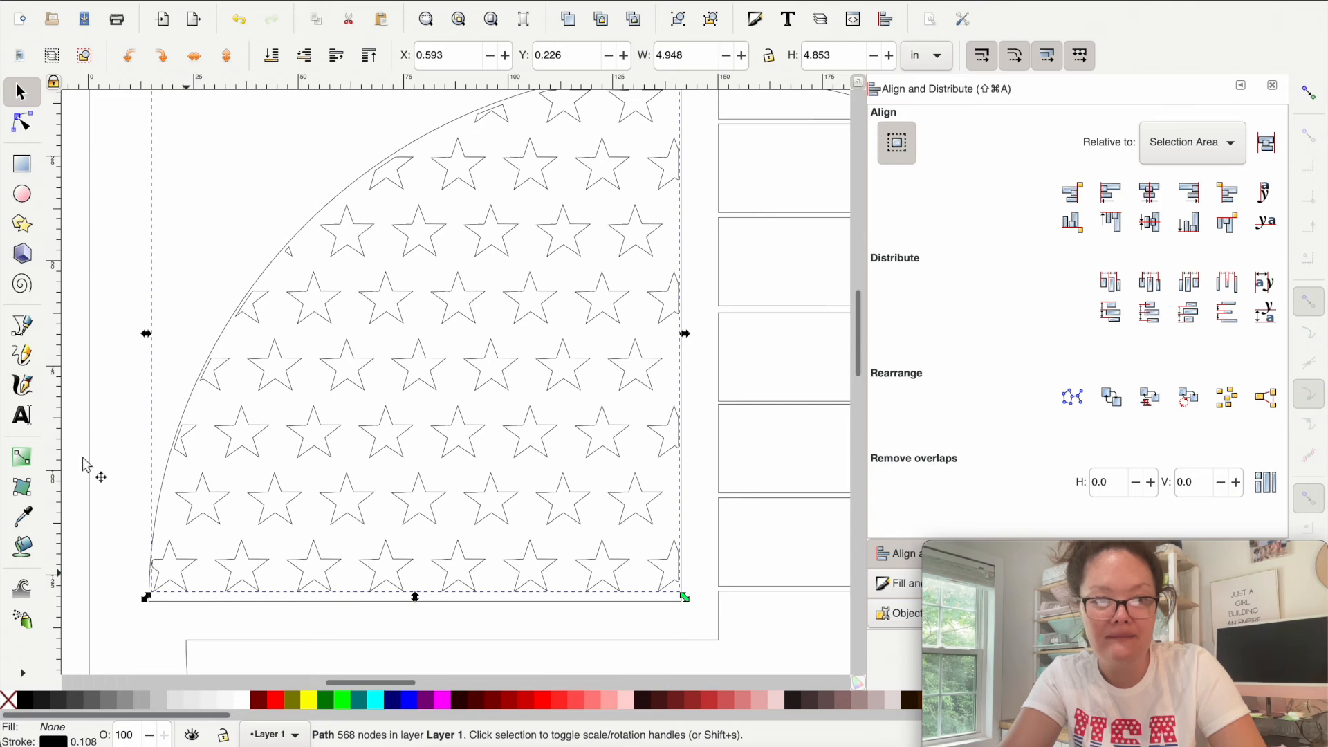
click(76, 433)
- Group the stars with the quarter piece and move the group slightly down to about X 0.517 in, Y 0.398 in
scroll(76, 433, down, 2)
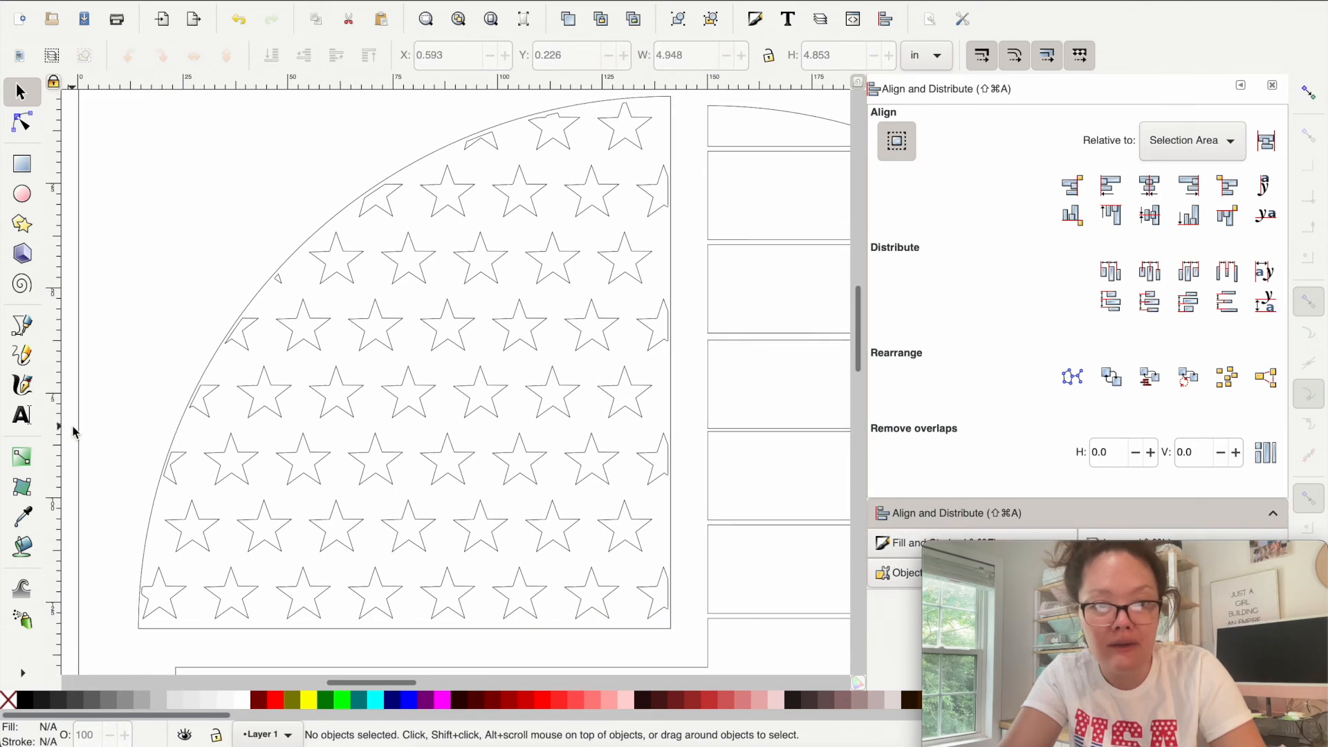
scroll(76, 433, down, 1)
scroll(77, 433, down, 4)
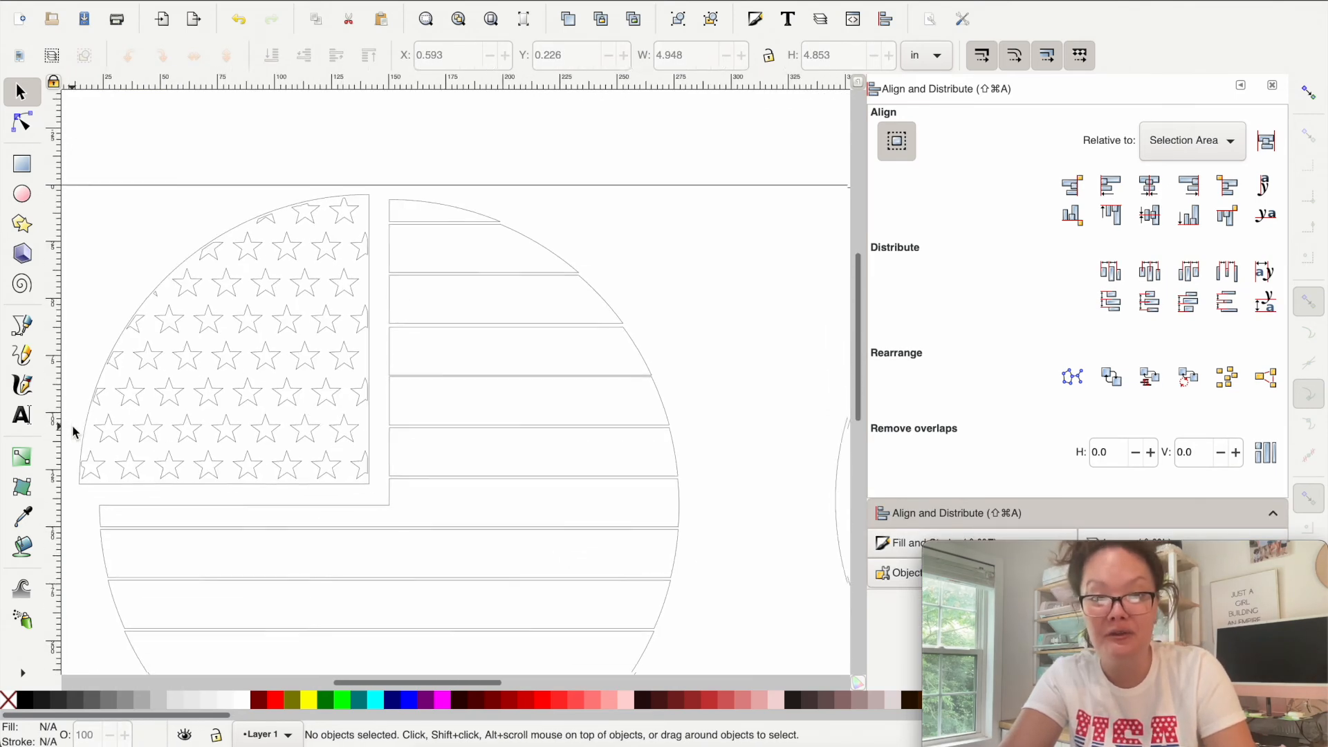
drag(121, 185, 339, 431)
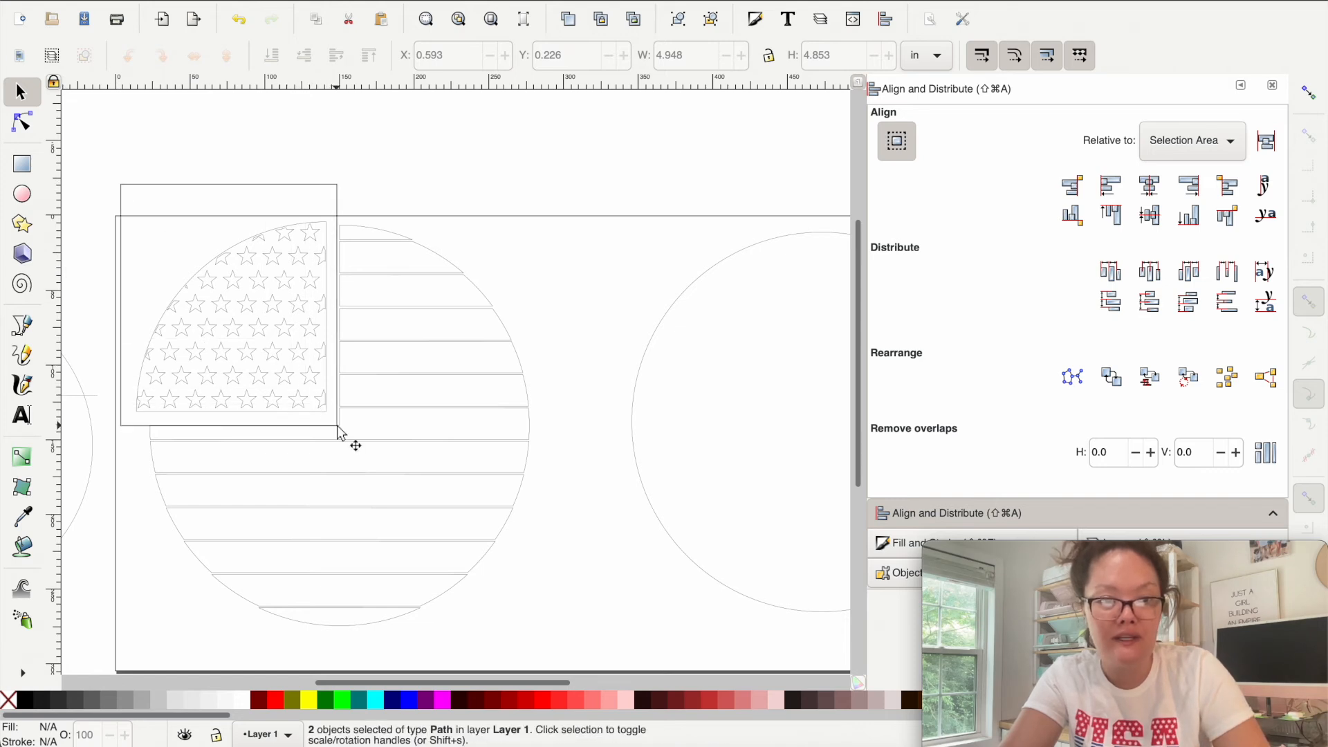
right_click(266, 343)
click(310, 671)
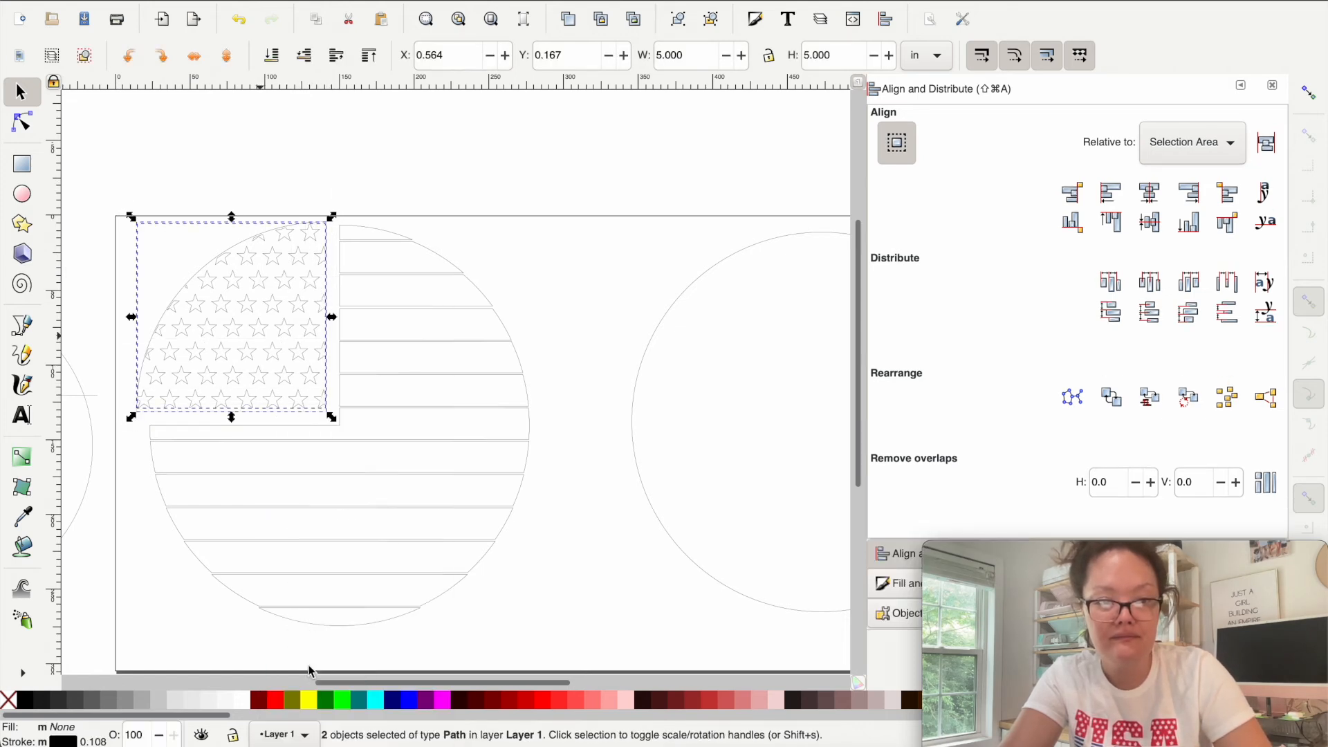
drag(219, 328, 220, 338)
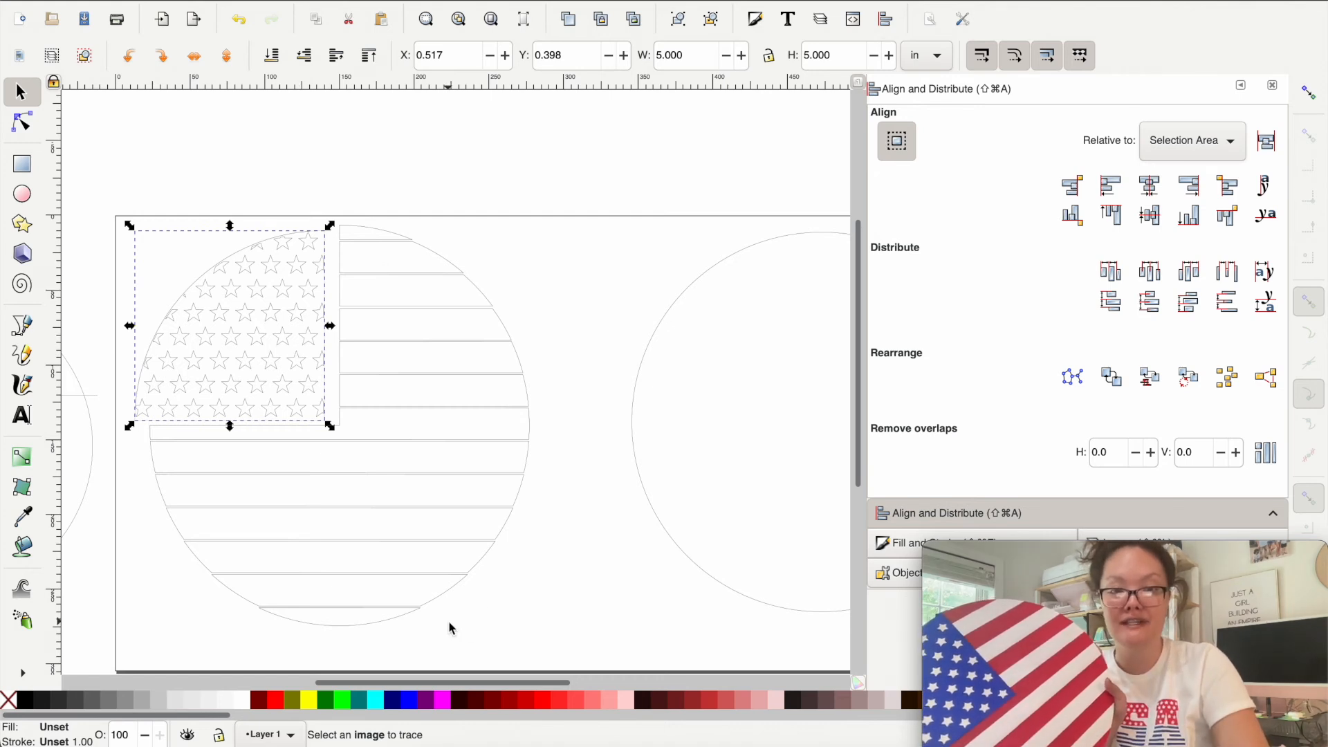
- Move the plain 10-inch circle closer to the flag, to about X 11.231 in, Y 0.634 in, and delete the leftover shapes outside the page
drag(661, 530, 590, 544)
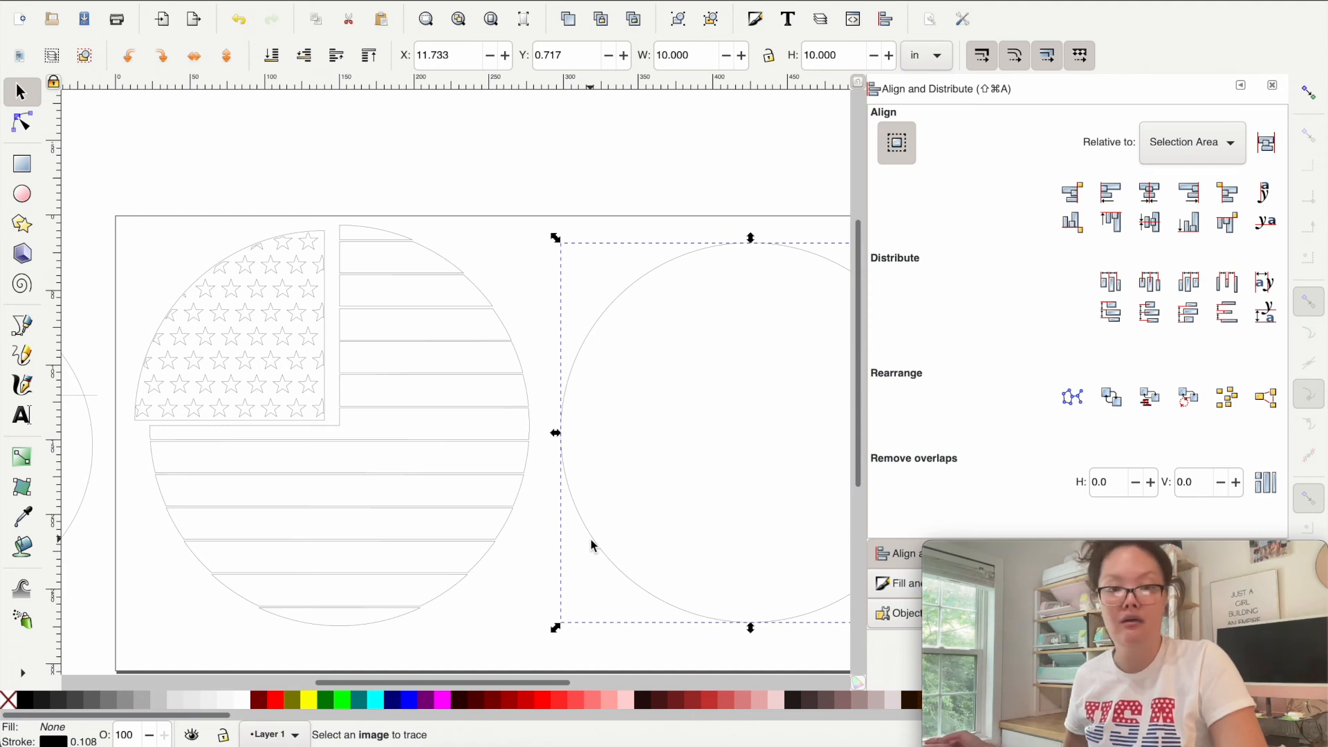
scroll(590, 542, down, 5)
drag(115, 262, 372, 554)
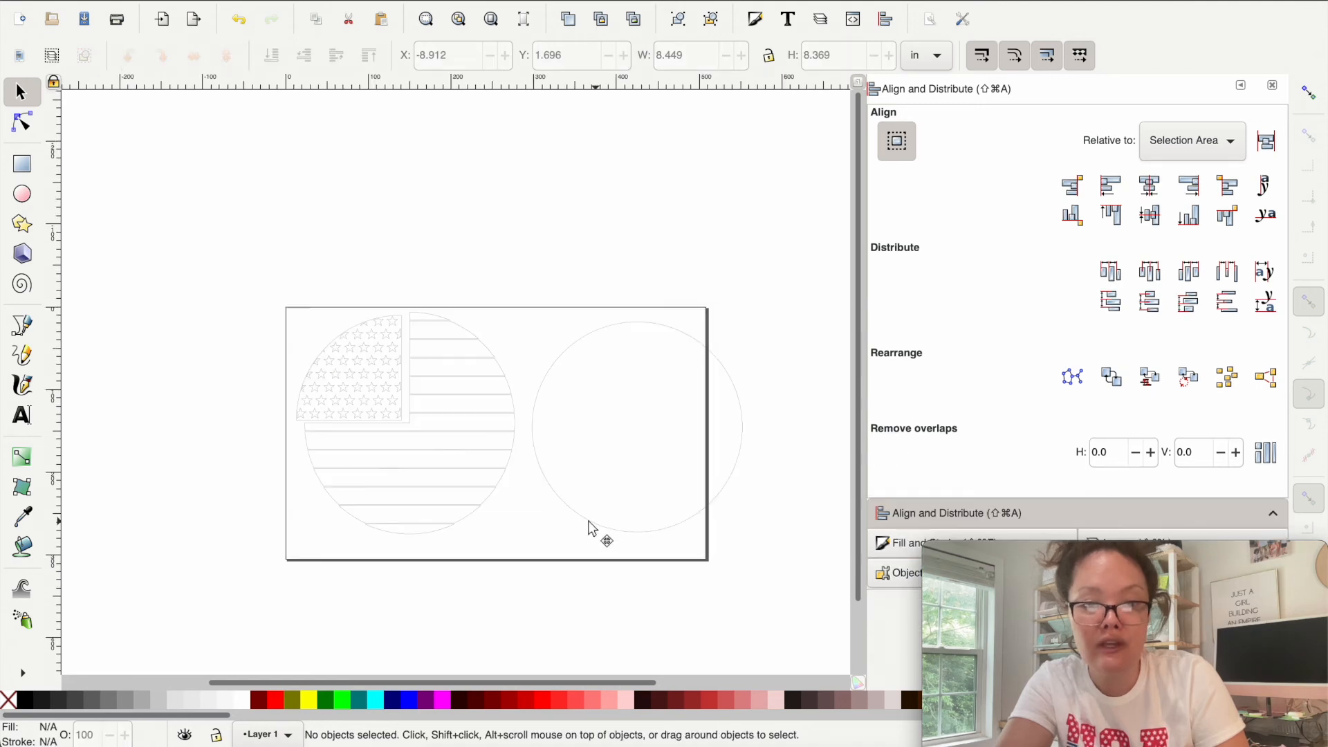
drag(587, 528, 584, 524)
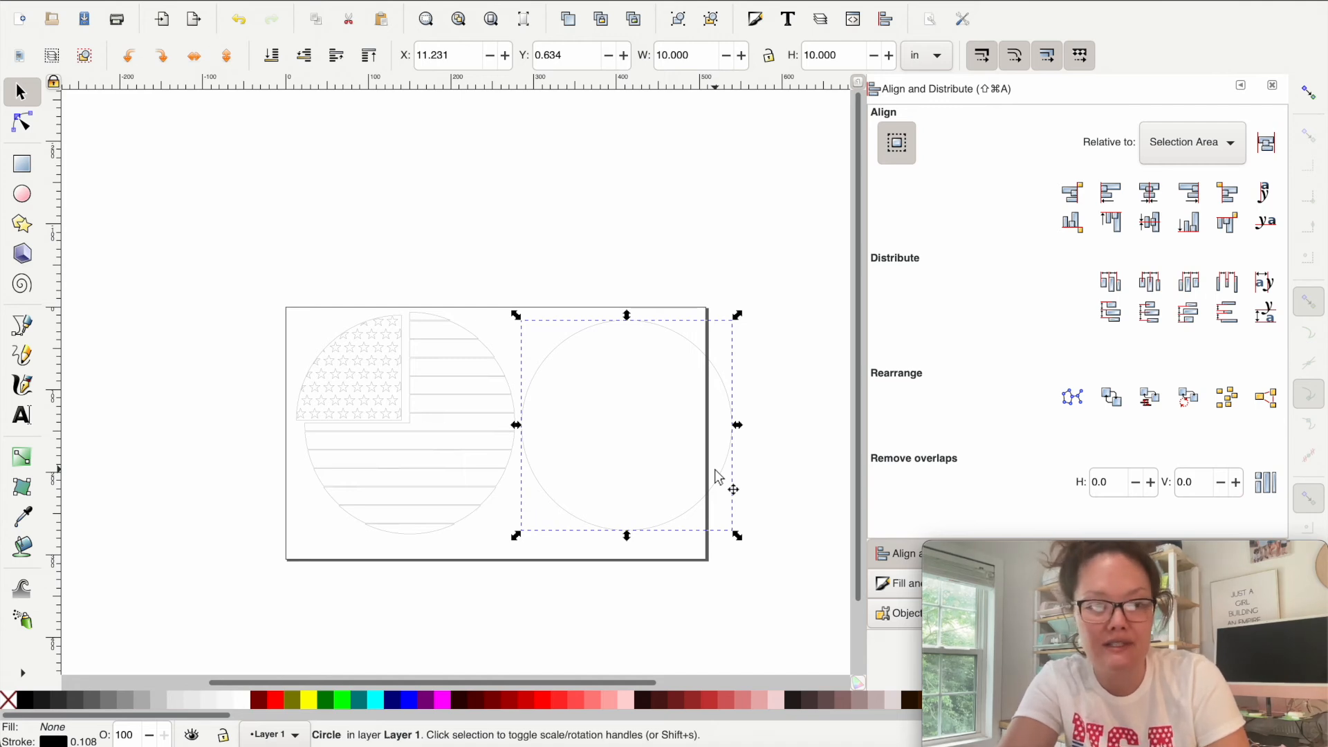
click(268, 323)
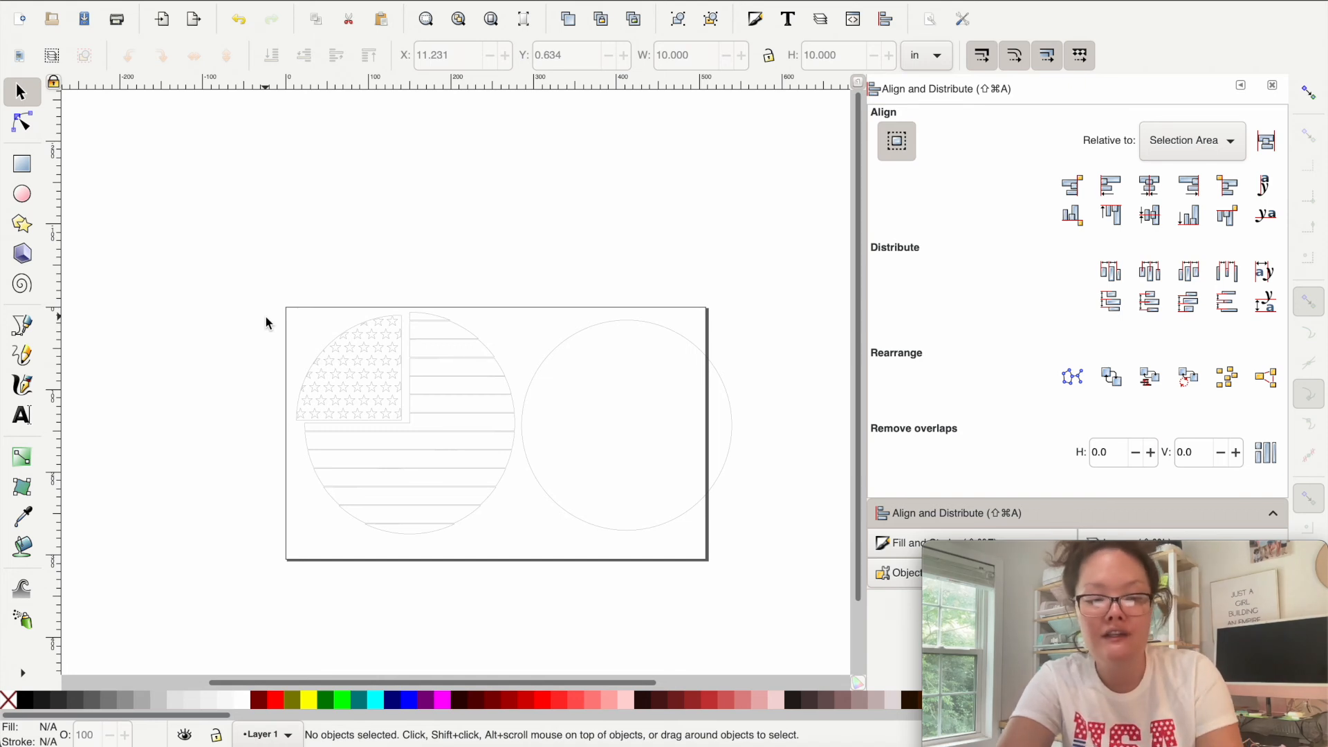
- Remove the fill from all objects in the drawing and give them a black stroke 0.1 mm wide
key(super+a)
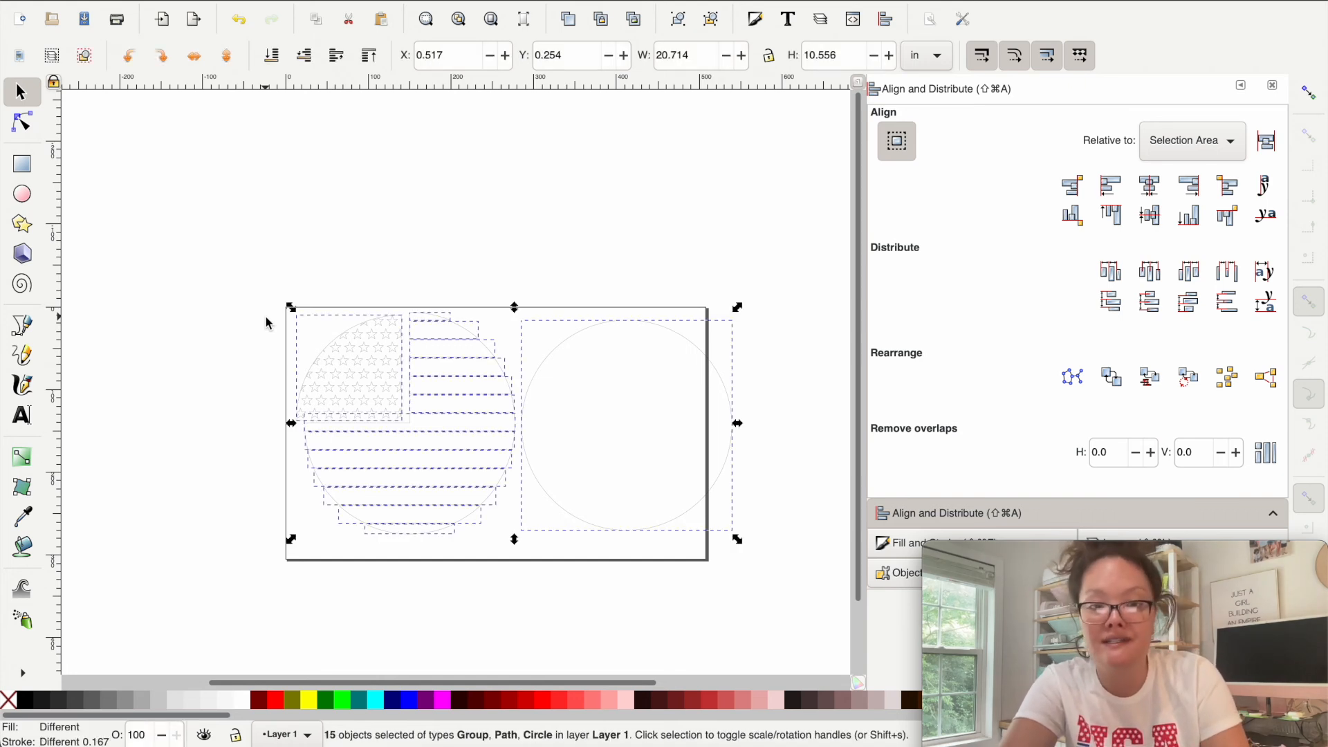
right_click(63, 734)
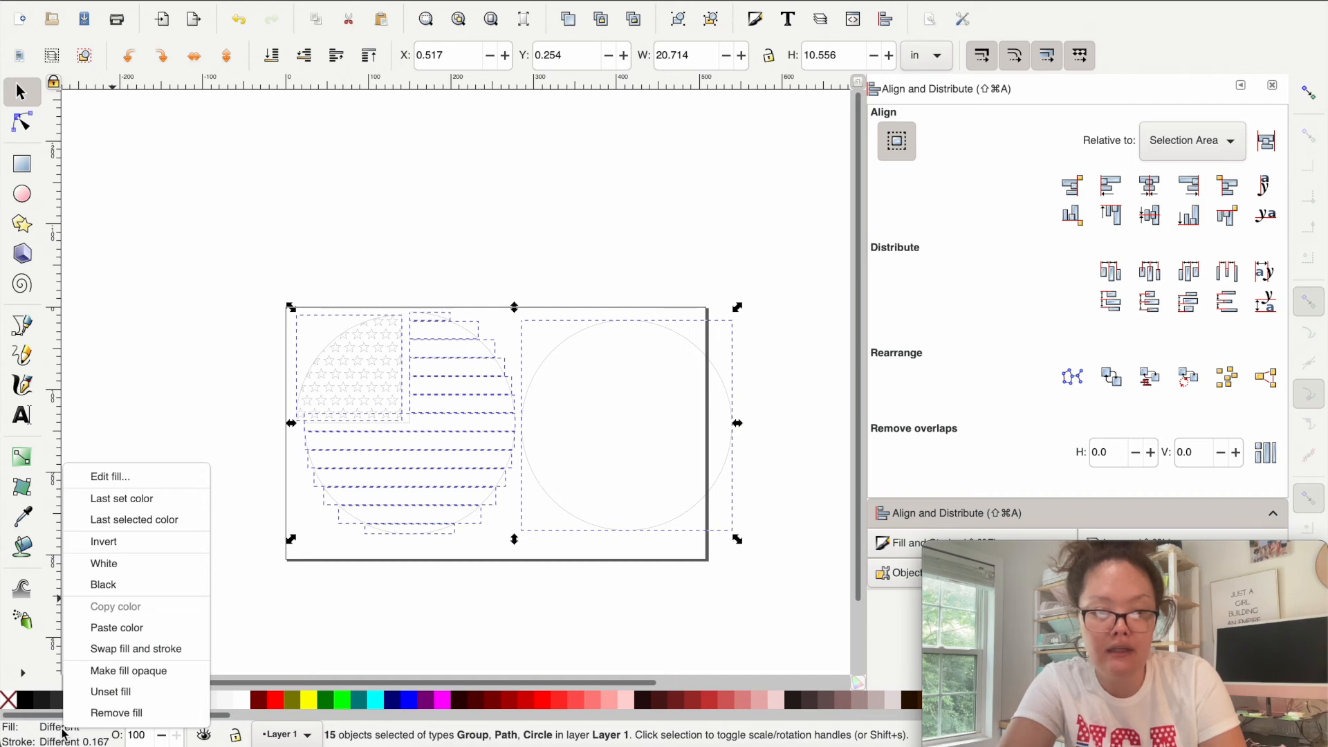
click(103, 717)
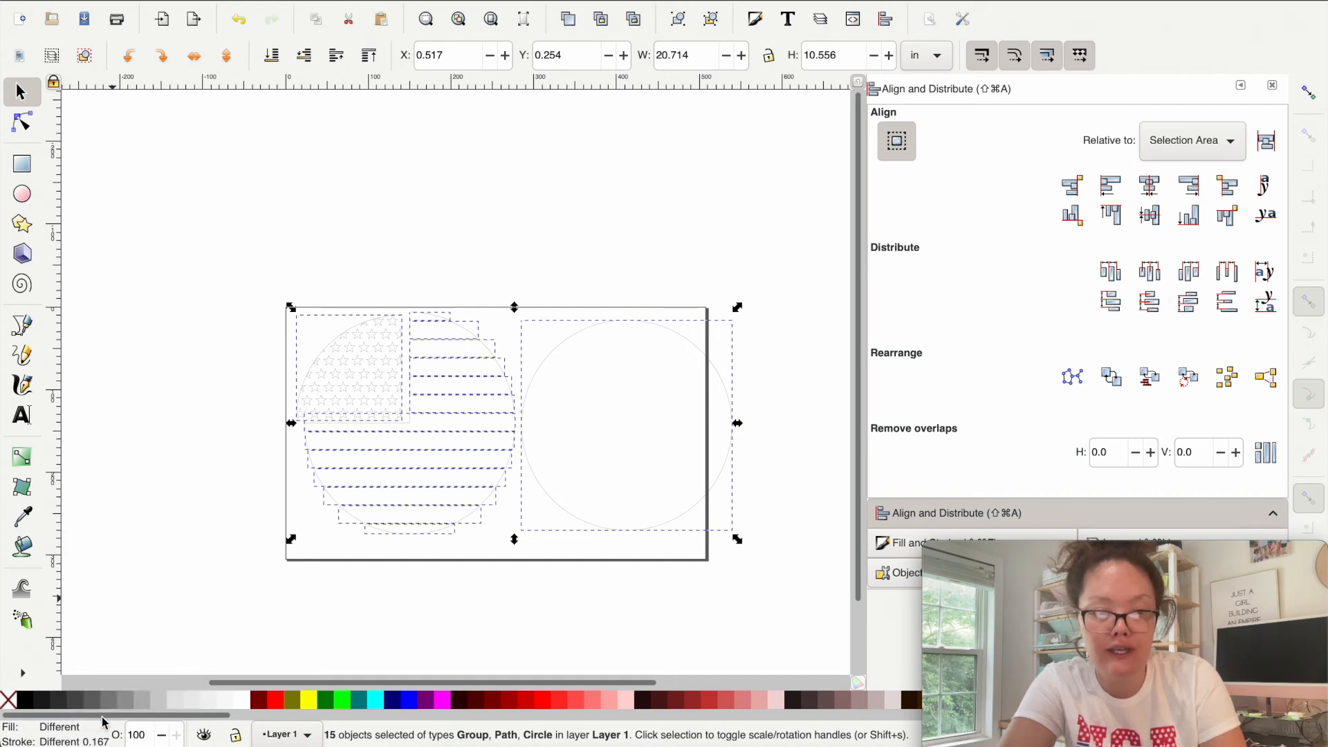
right_click(69, 741)
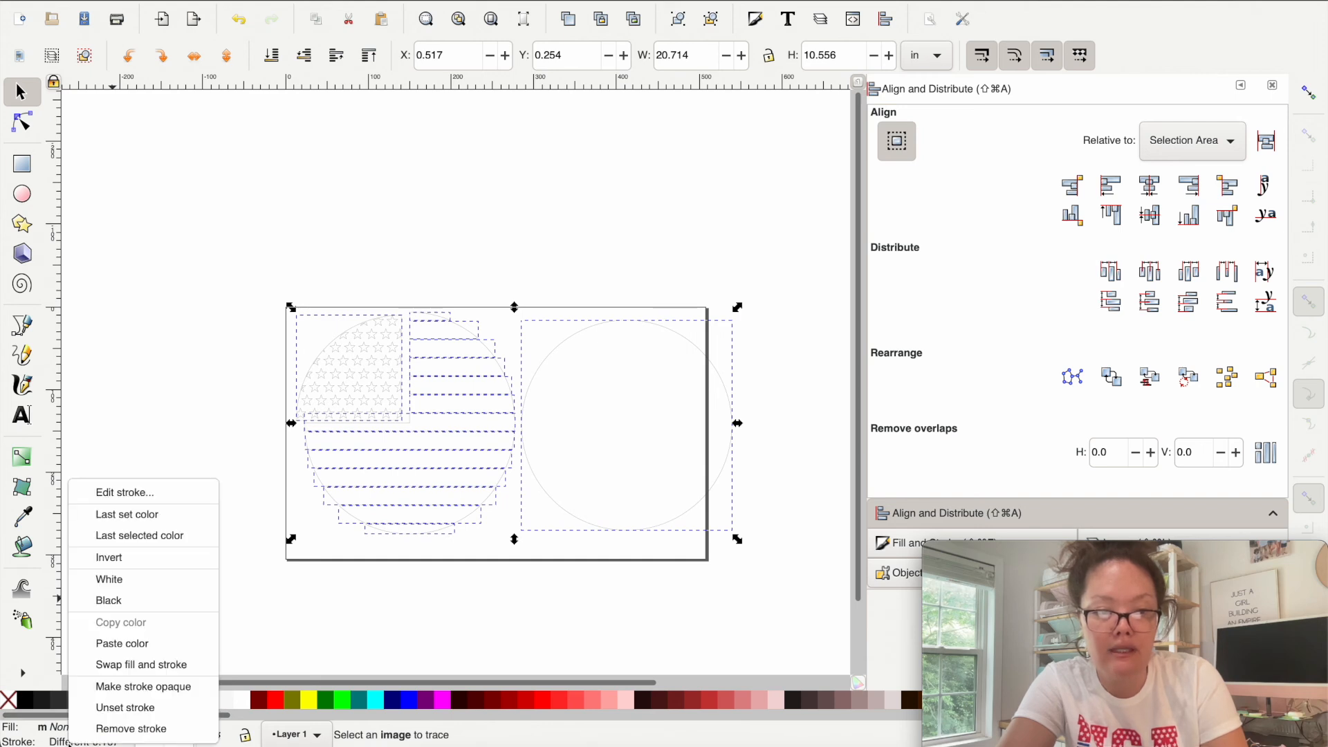
click(105, 607)
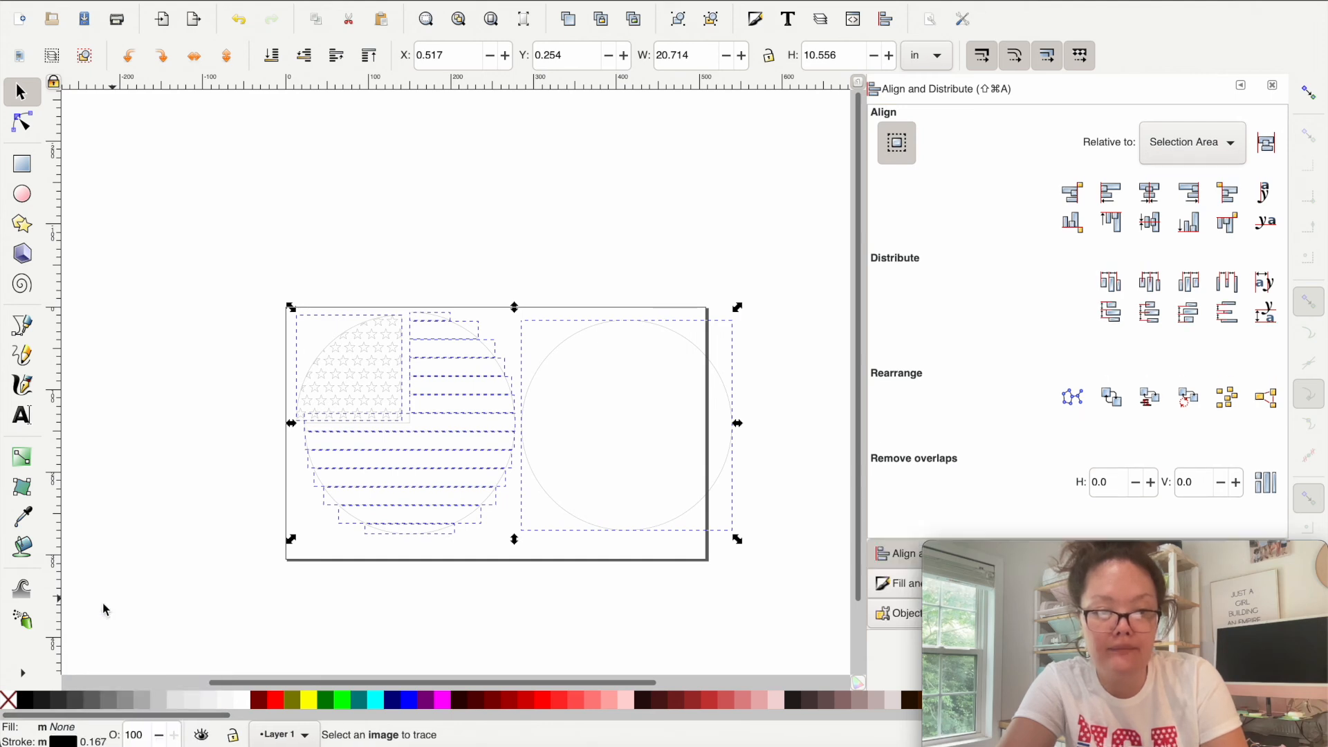
right_click(100, 742)
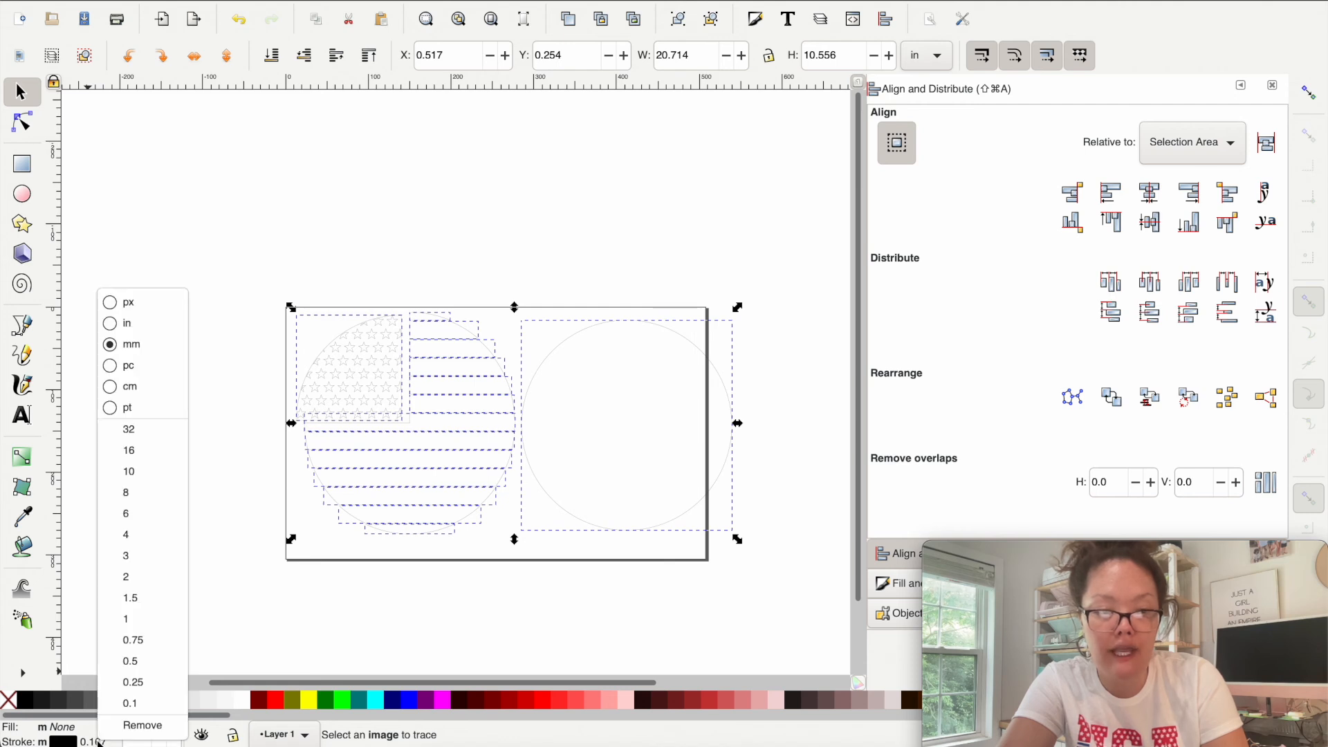
click(121, 706)
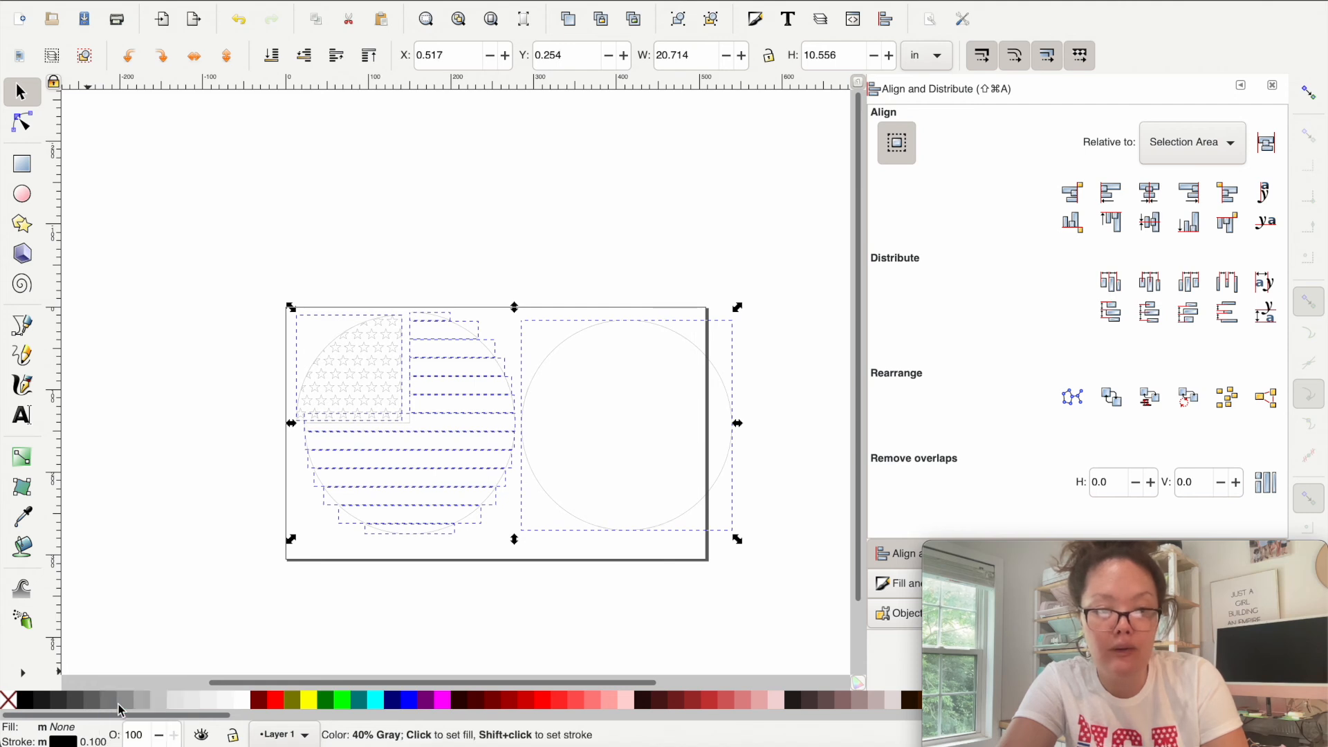
click(289, 520)
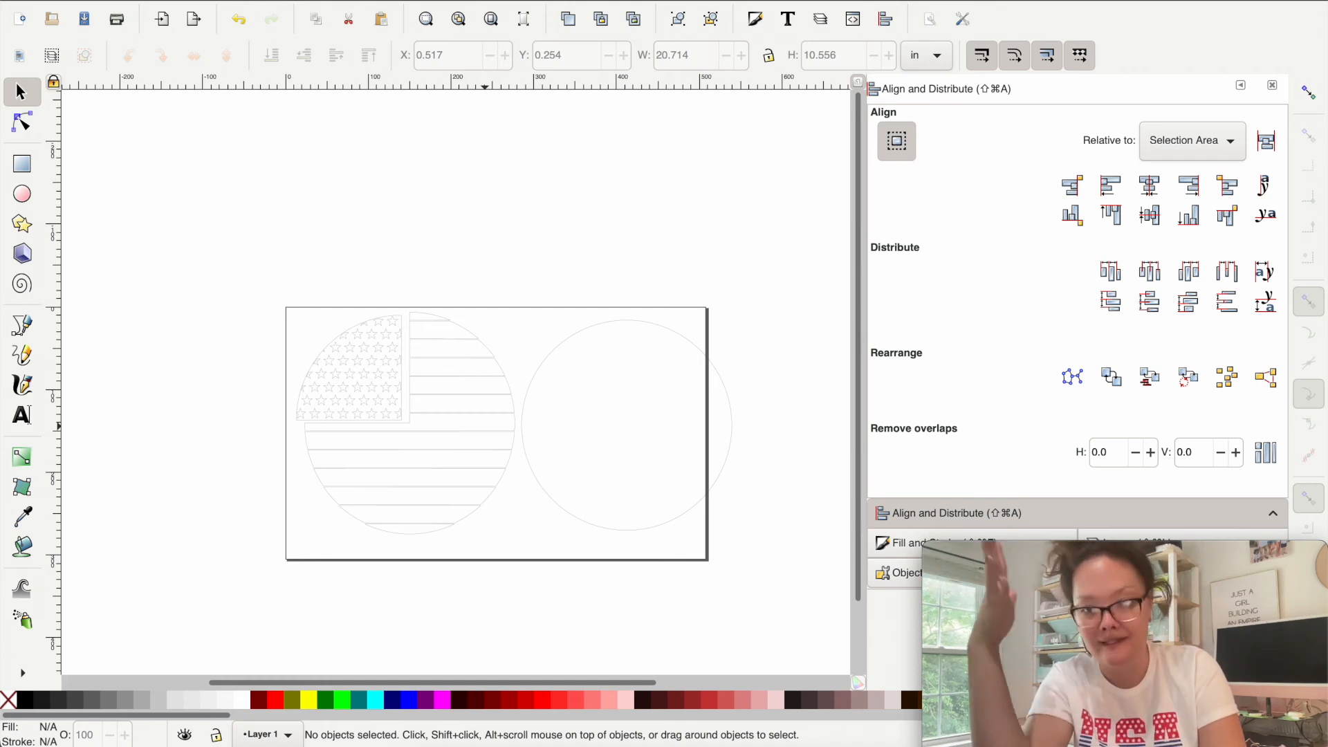
- Start saving the drawing as a new file with Plain SVG as the file type
click(119, 0)
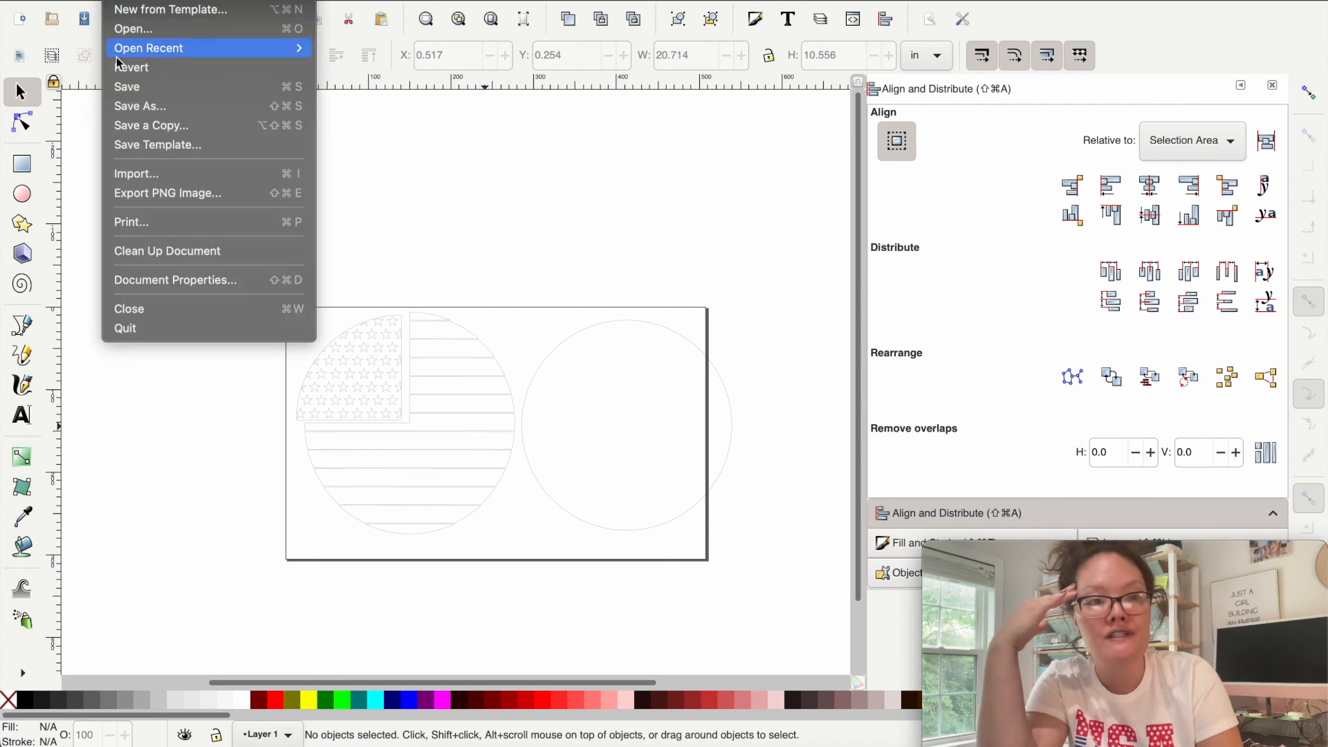
click(122, 106)
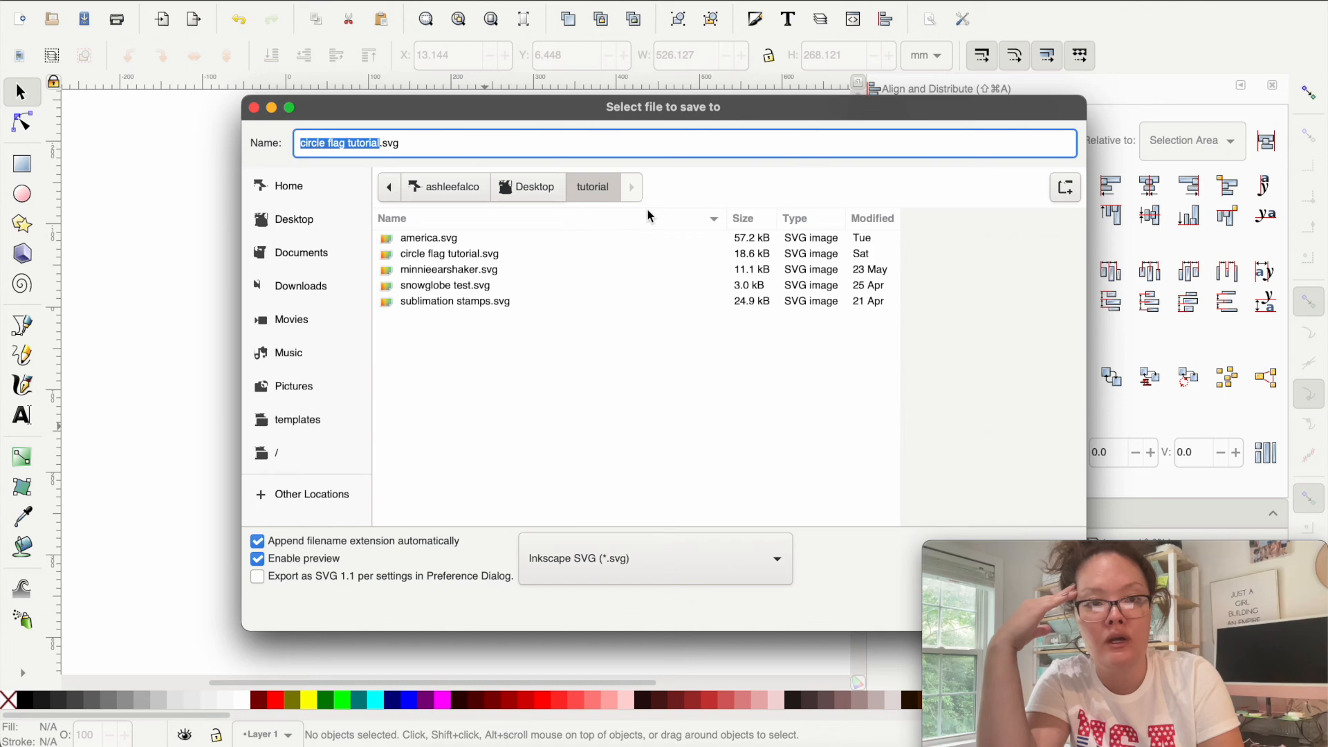
click(653, 564)
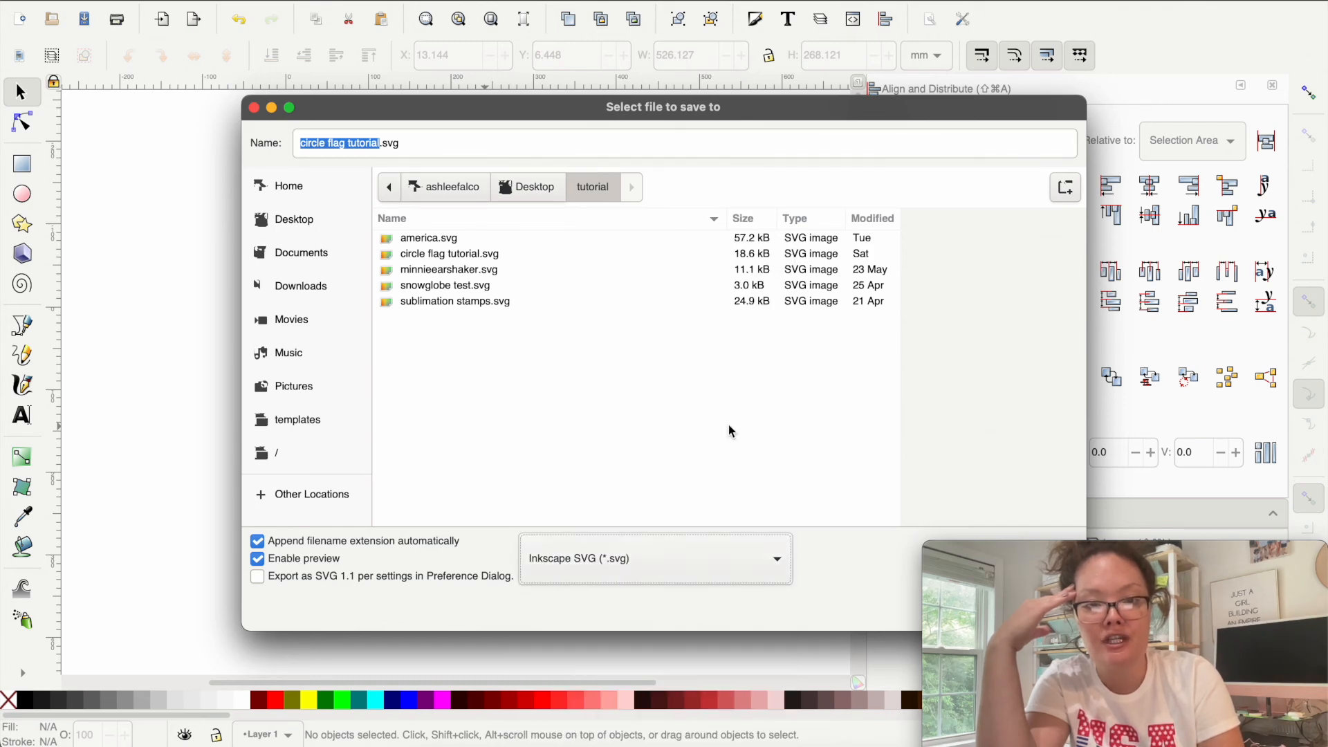
click(729, 439)
click(765, 553)
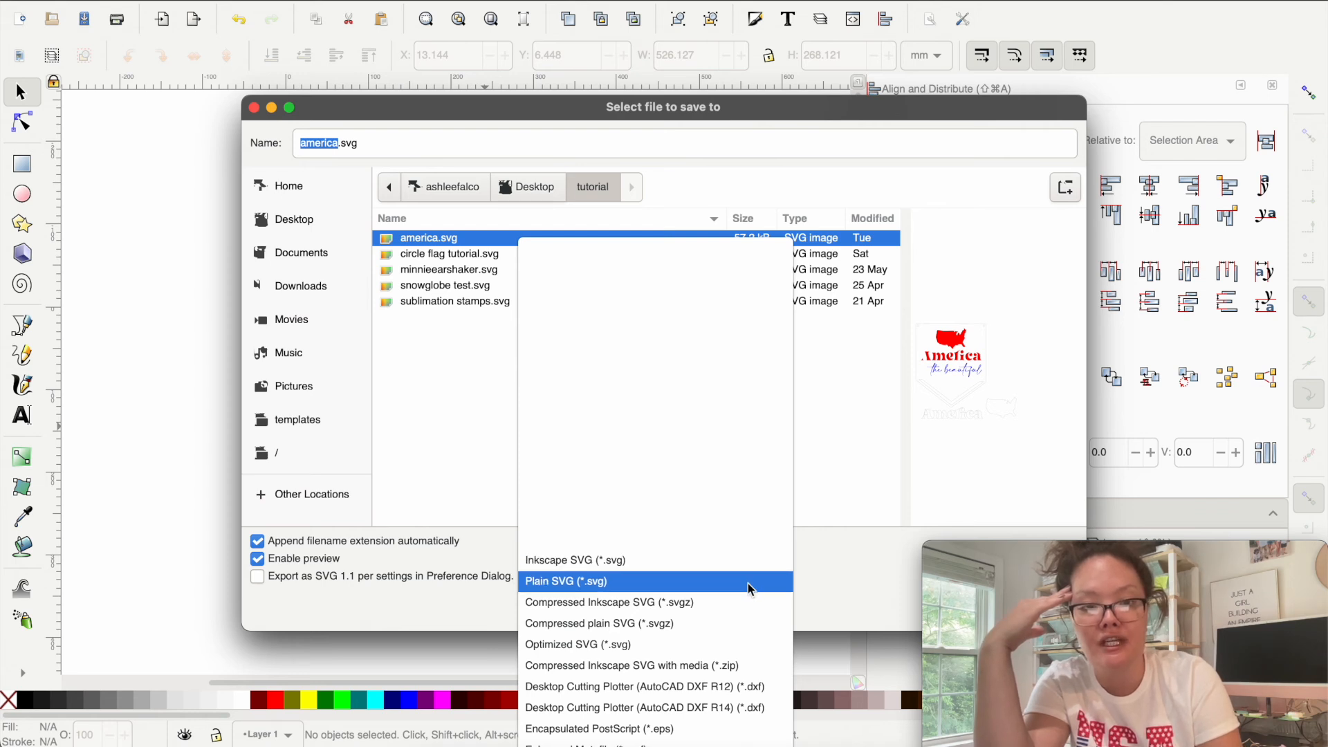
click(748, 583)
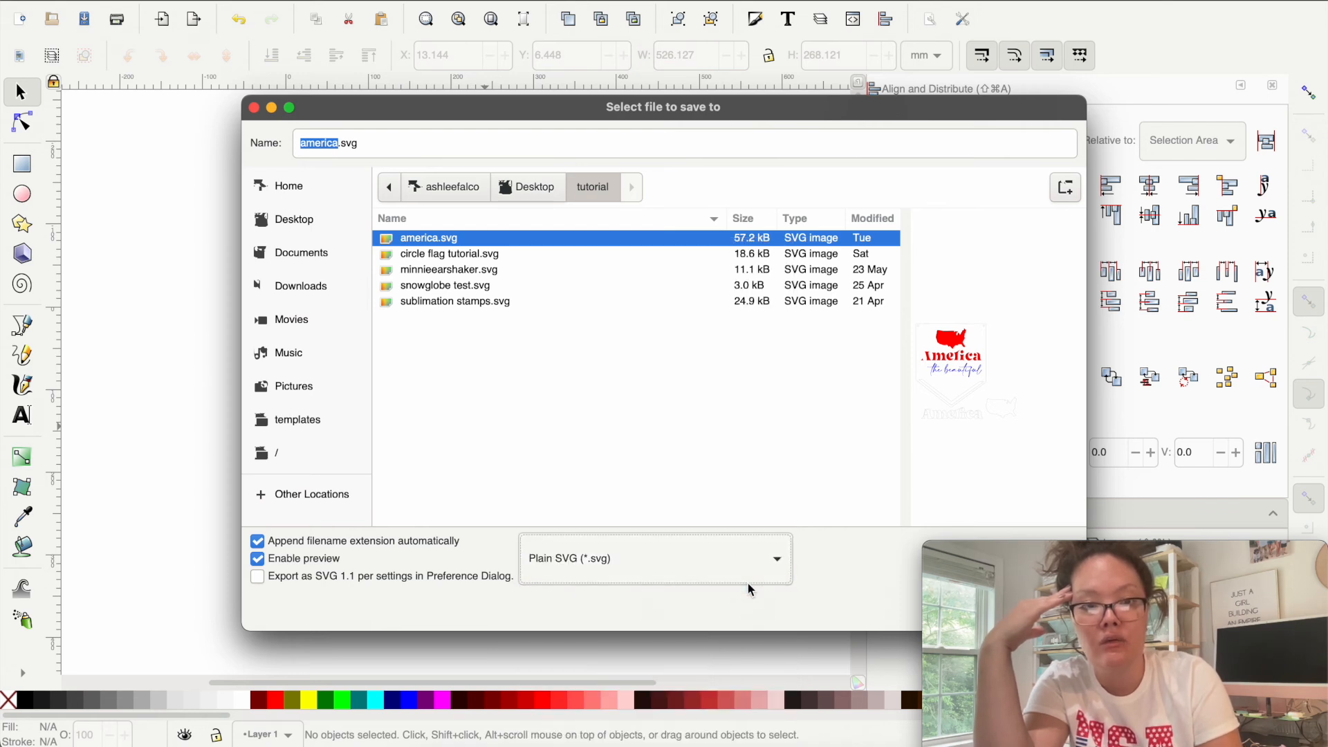
- Name the file circle flag tutorial 74 and save it in the tutorial folder
text(cir)
click(324, 143)
double_click(323, 143)
text(circle flag t)
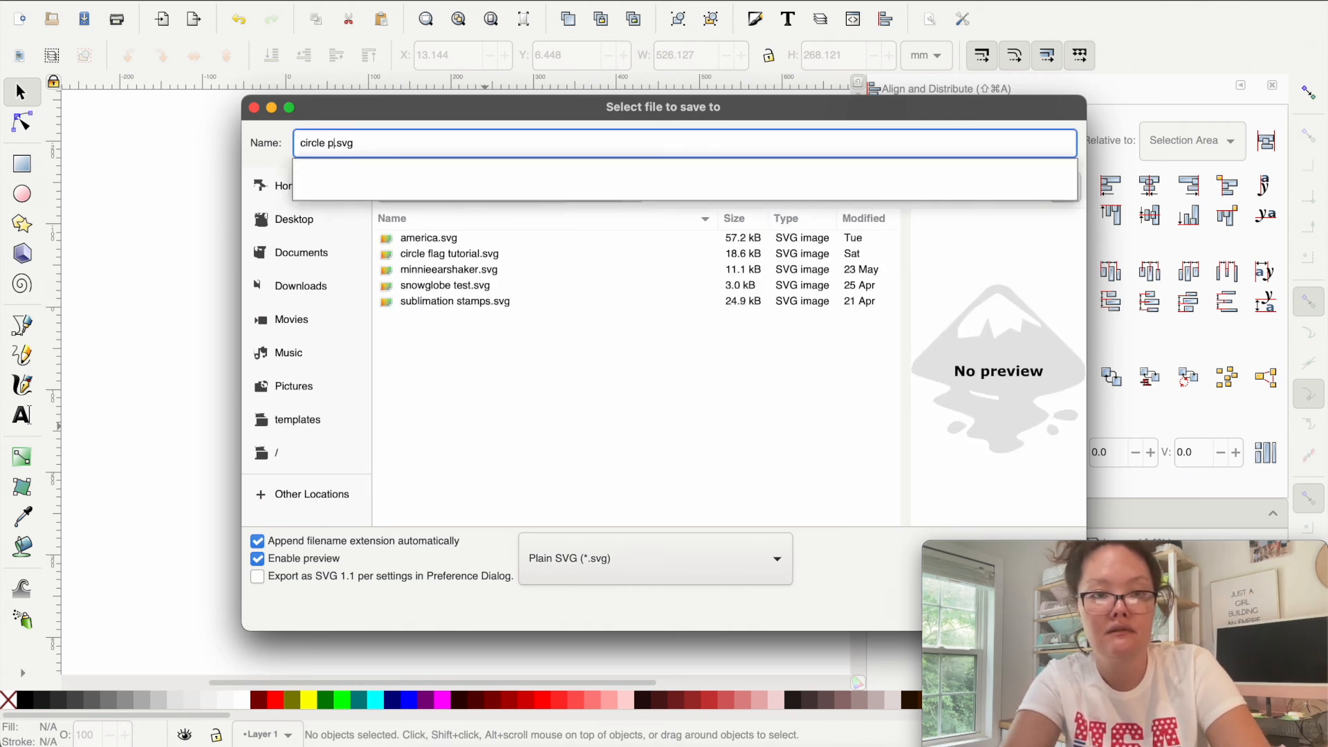
text(utorial)
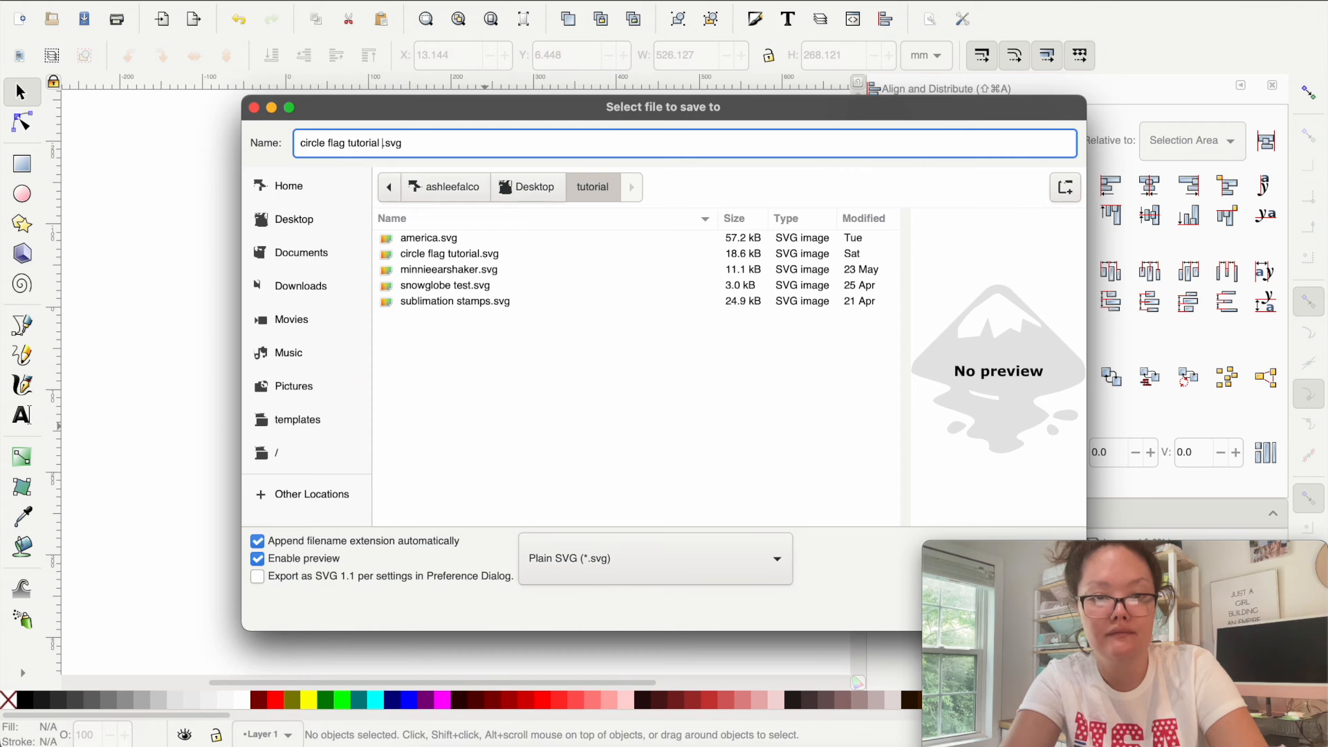
text( 74)
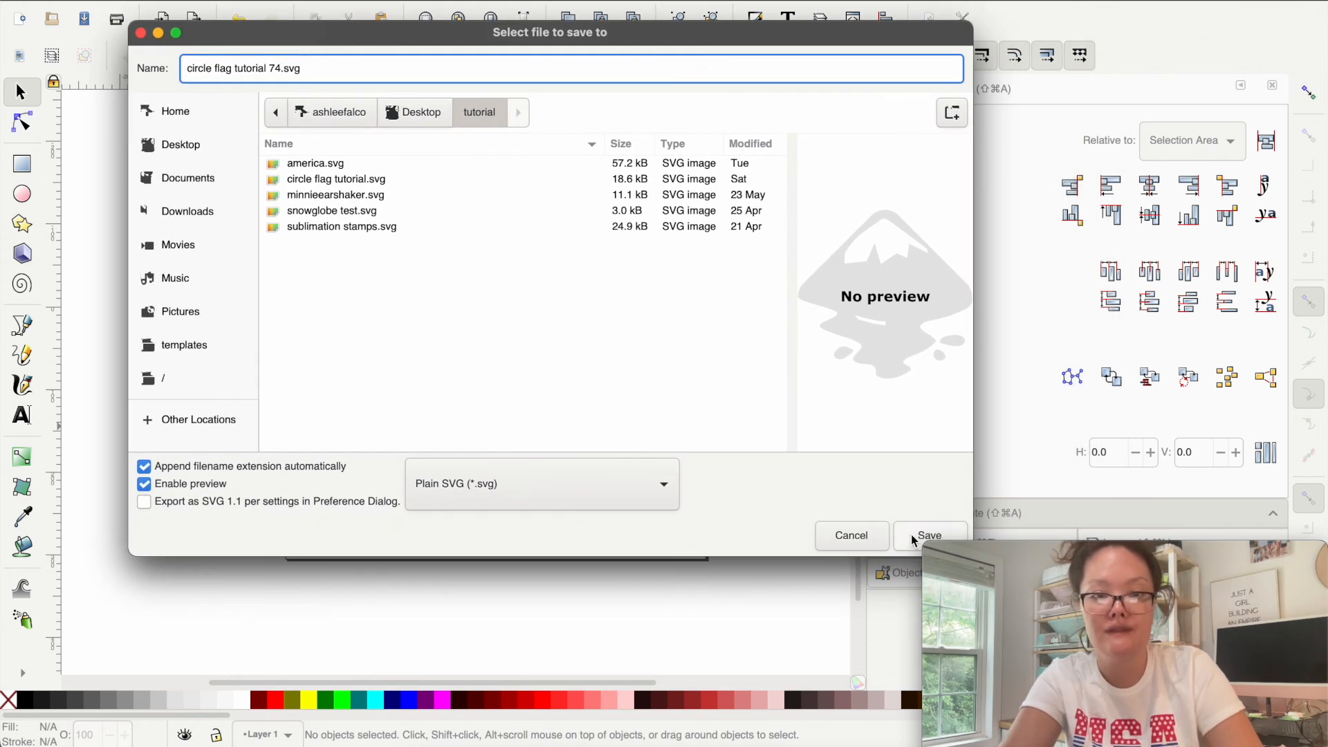
click(914, 539)
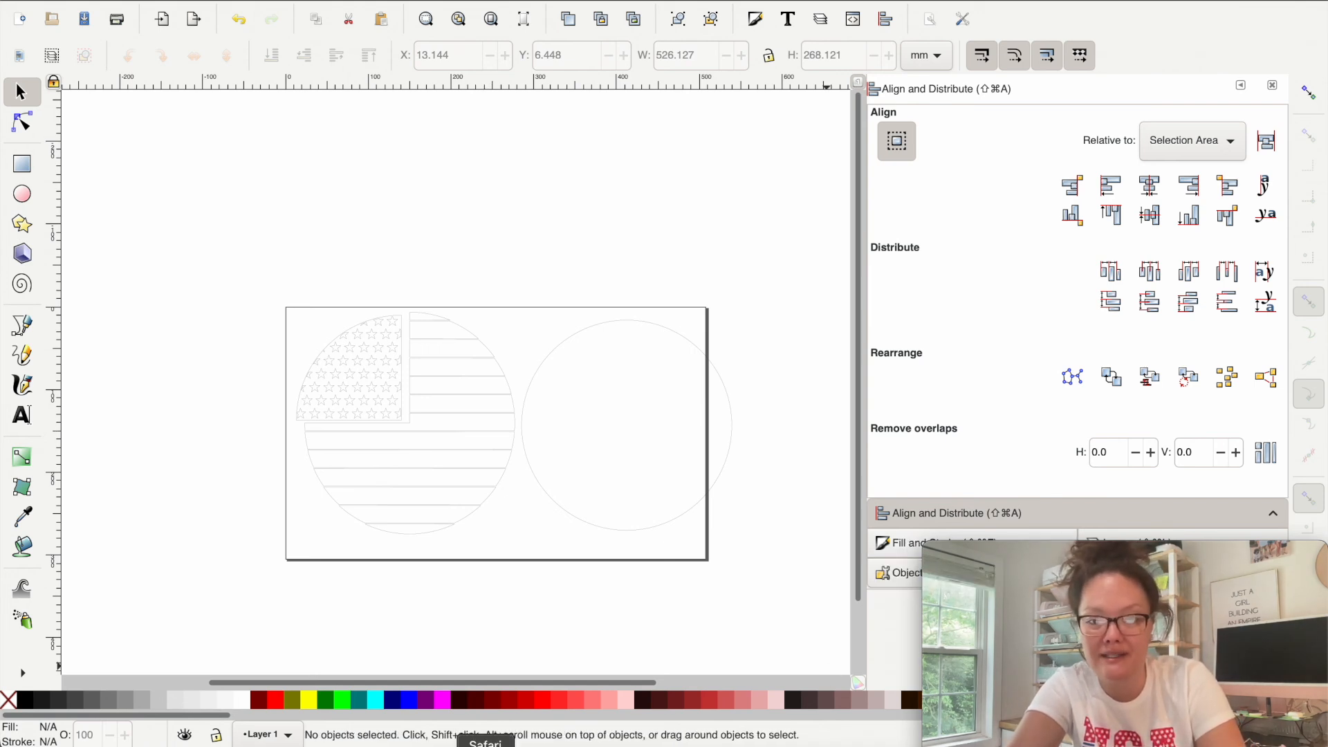
- Switch to Glowforge in Safari, upload circle flag tutorial 74.svg as artwork, and set the material to Medium Maple Plywood
click(485, 744)
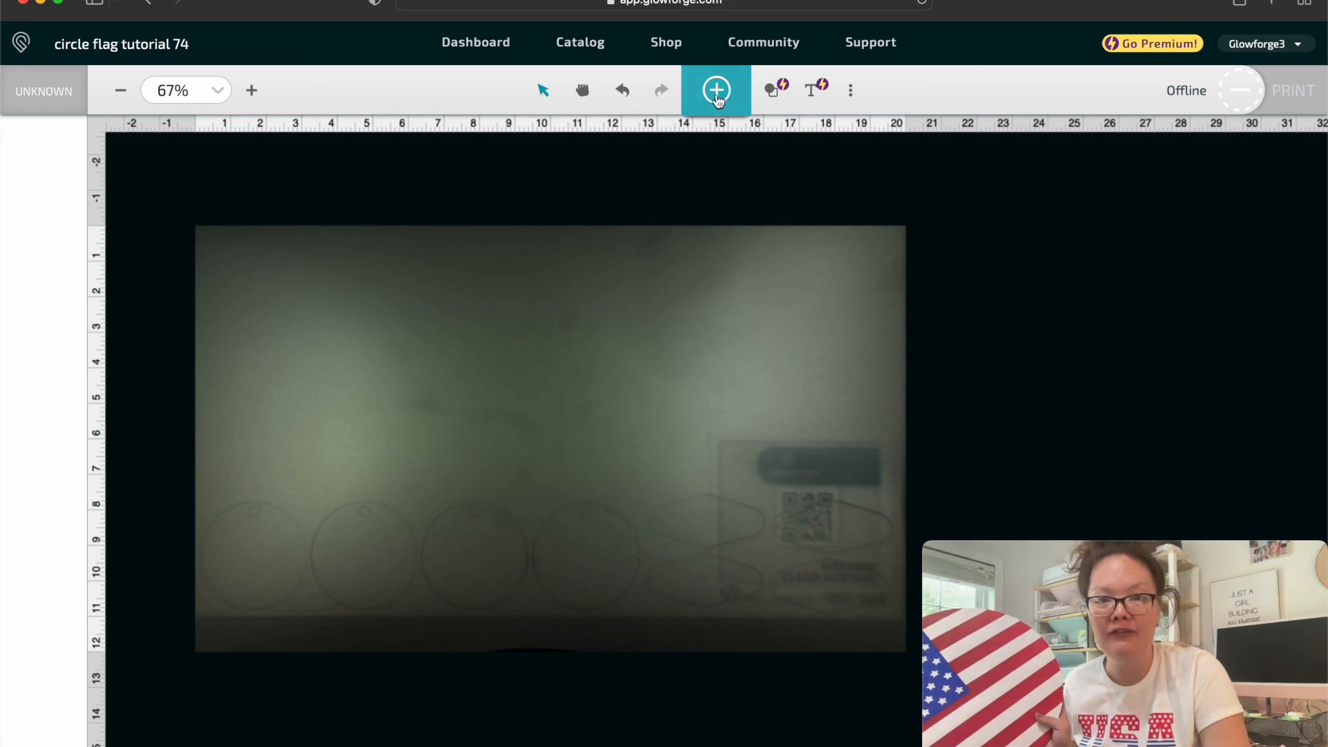
click(718, 94)
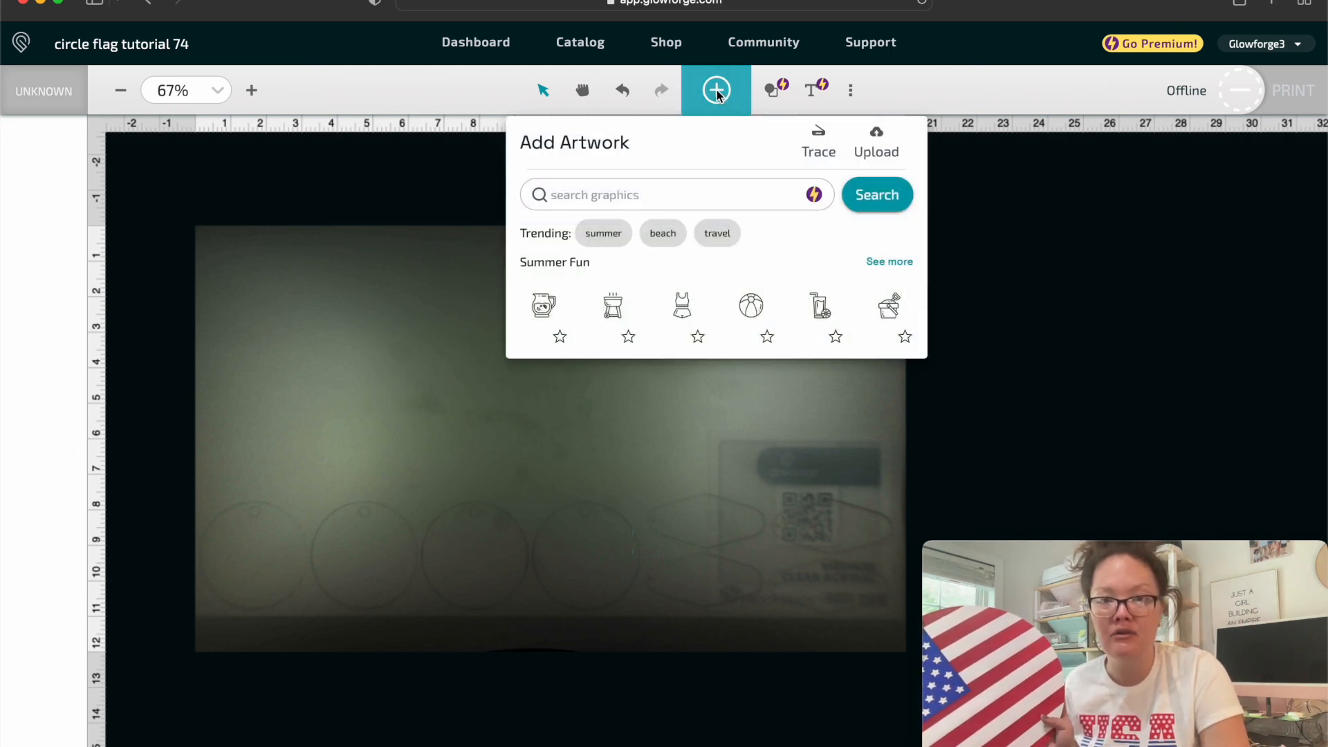
click(875, 138)
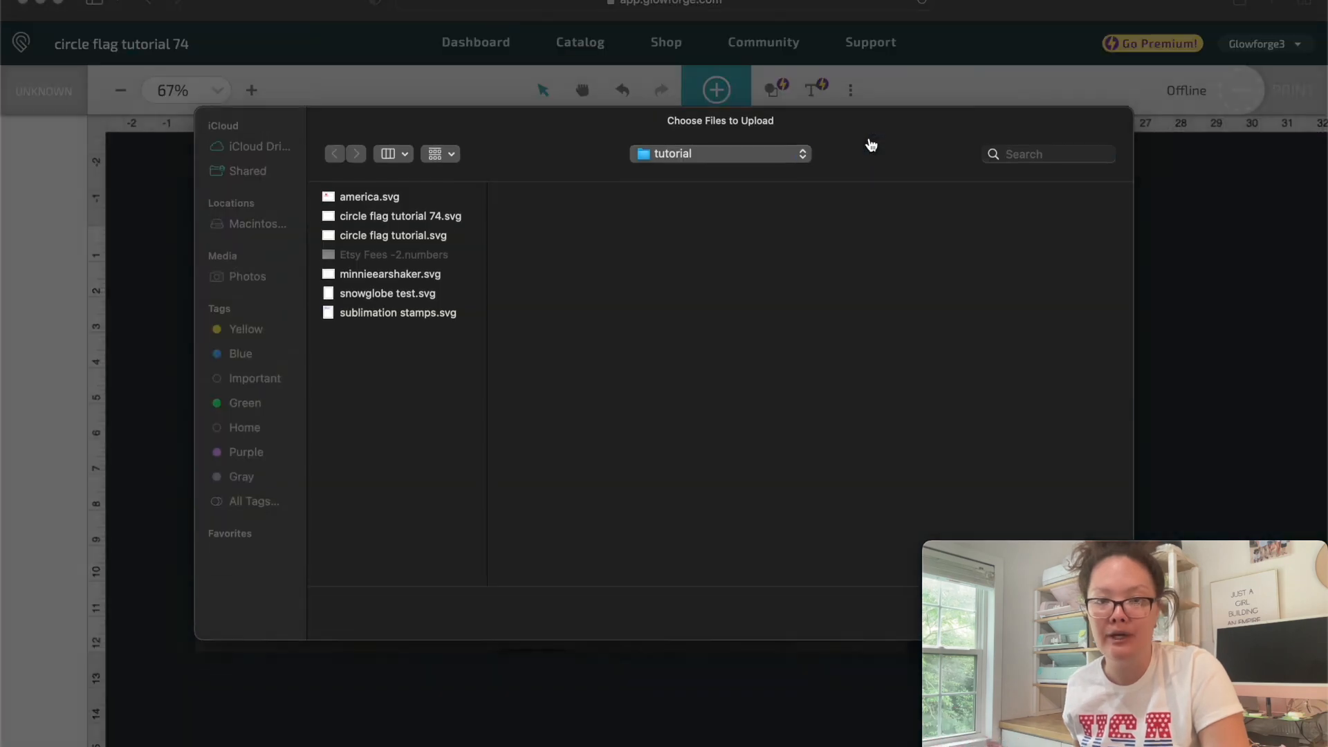
double_click(405, 218)
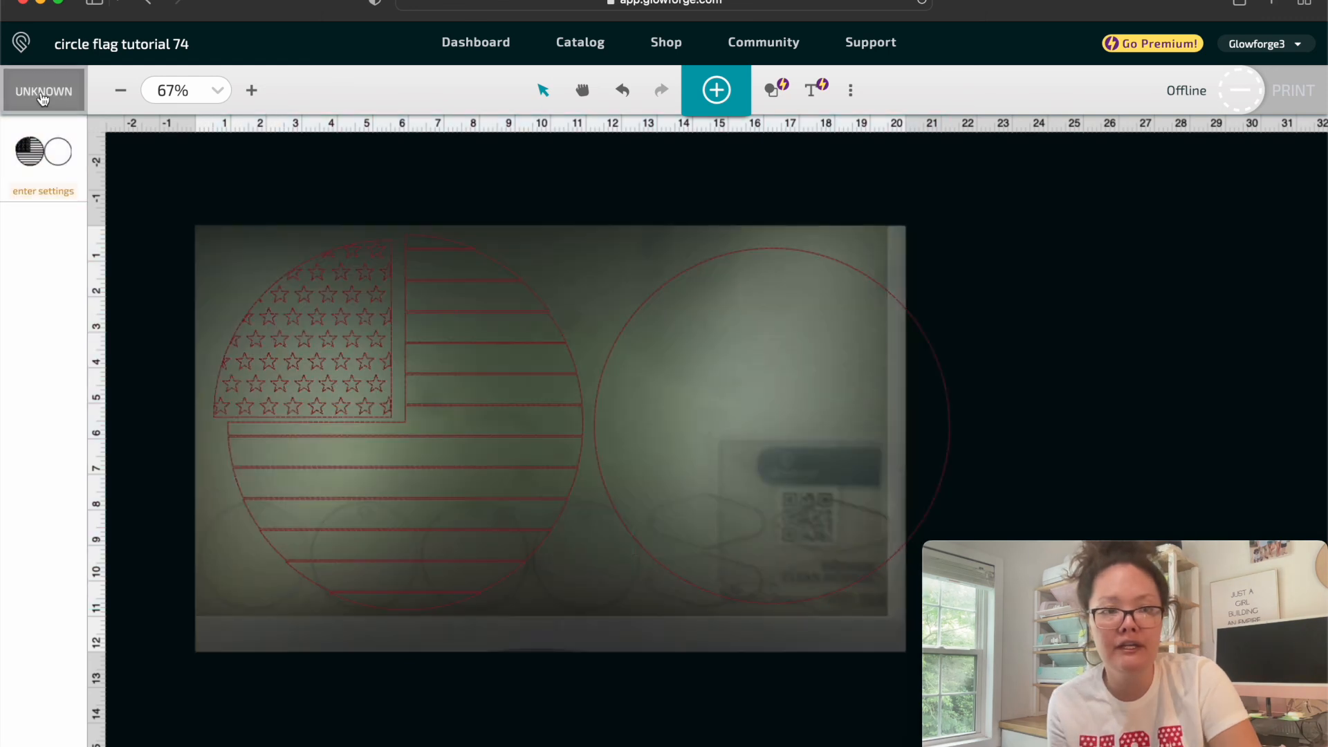
click(60, 98)
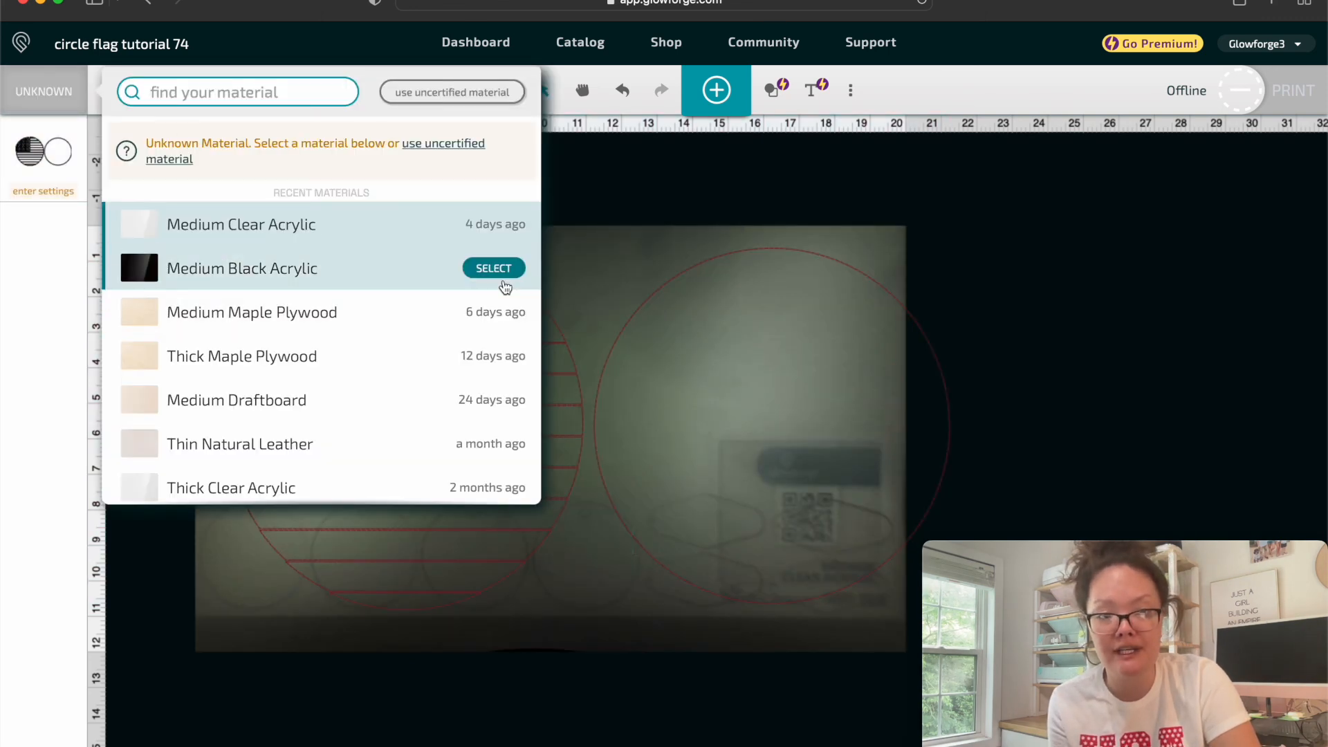
click(505, 314)
- Move the plain backing circle away from the flag so it extends past the right edge of the bed
click(676, 281)
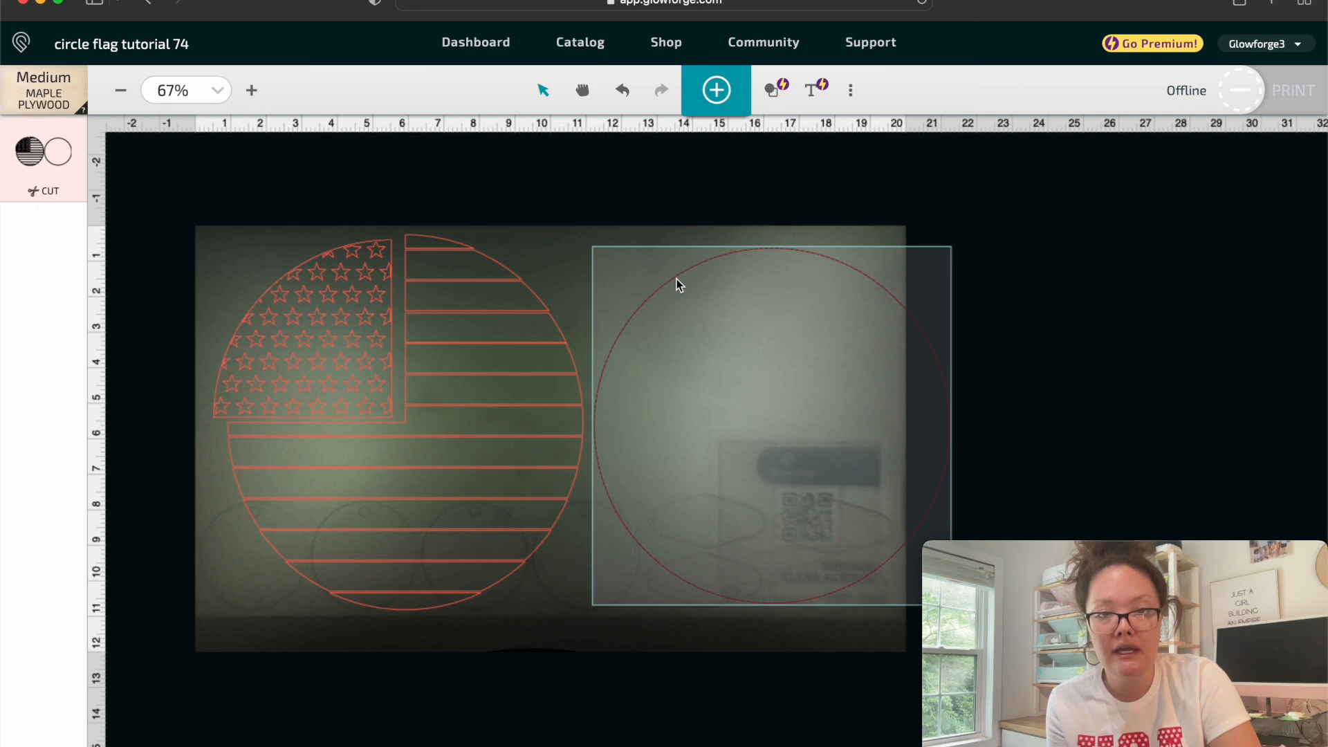
drag(676, 279, 678, 276)
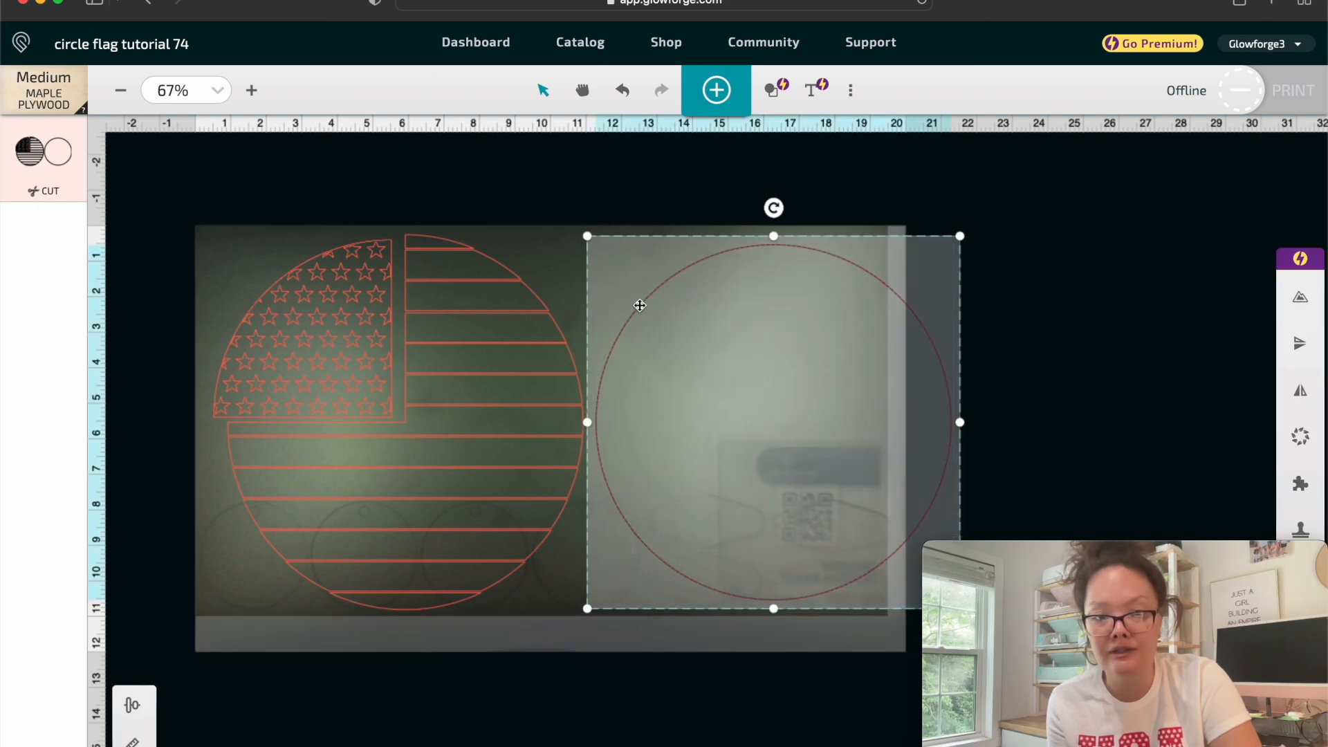
drag(948, 483, 1099, 466)
- Nudge the flag's top two stripes upward, each as a separate piece
click(443, 238)
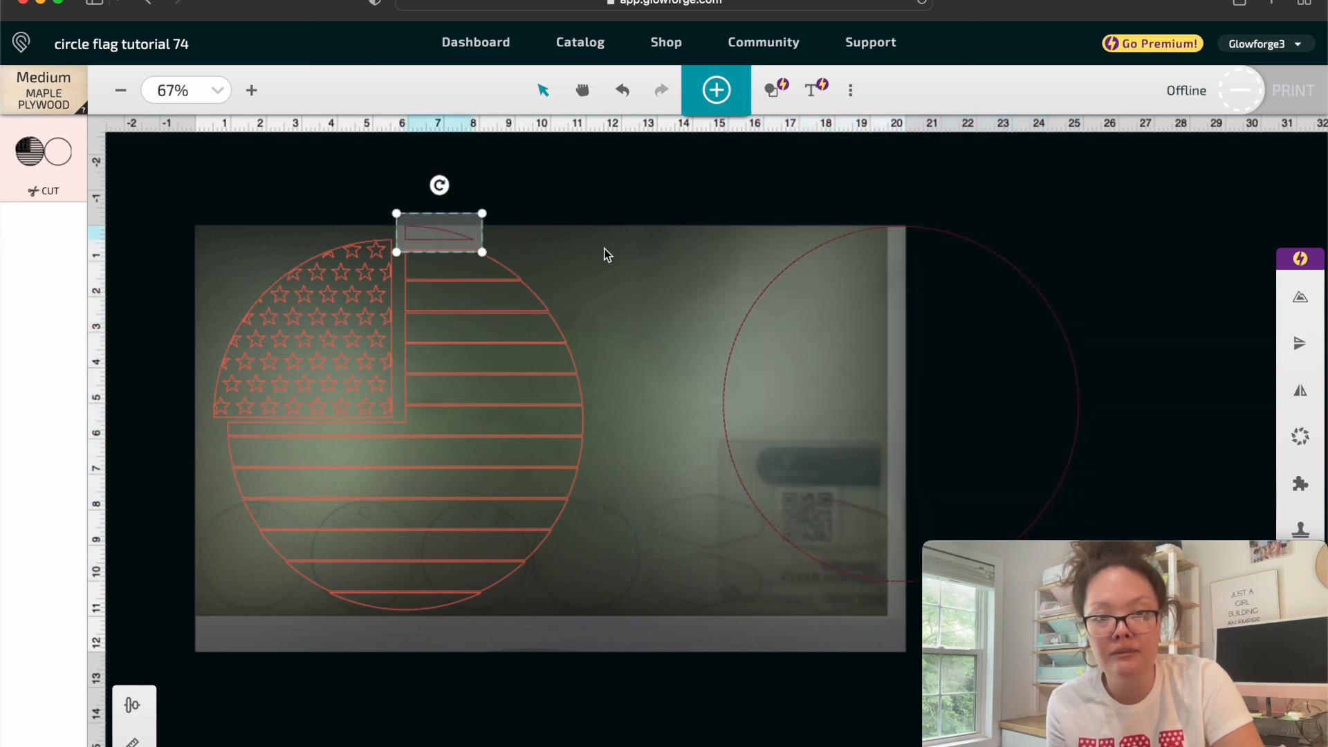
key(Delete)
click(500, 263)
key(Up)
key(Up)
key(Up)
key(Up)
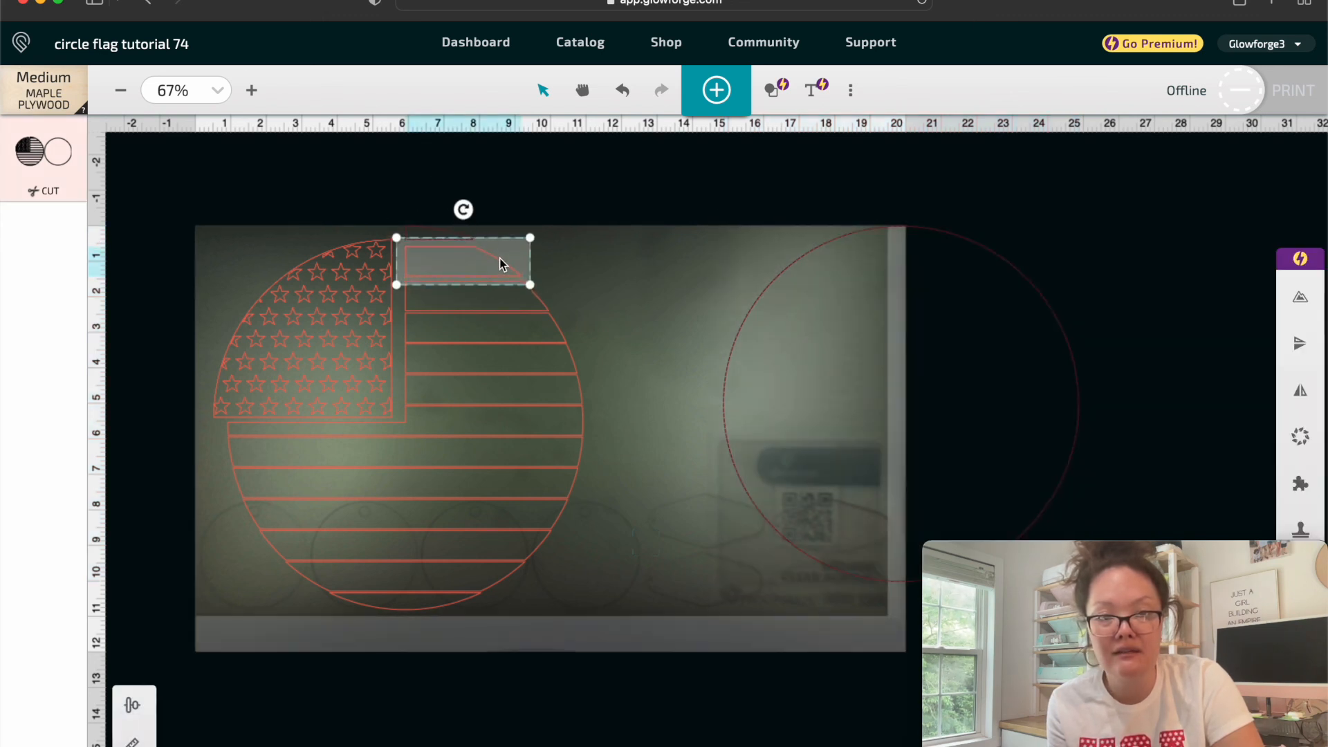
click(609, 276)
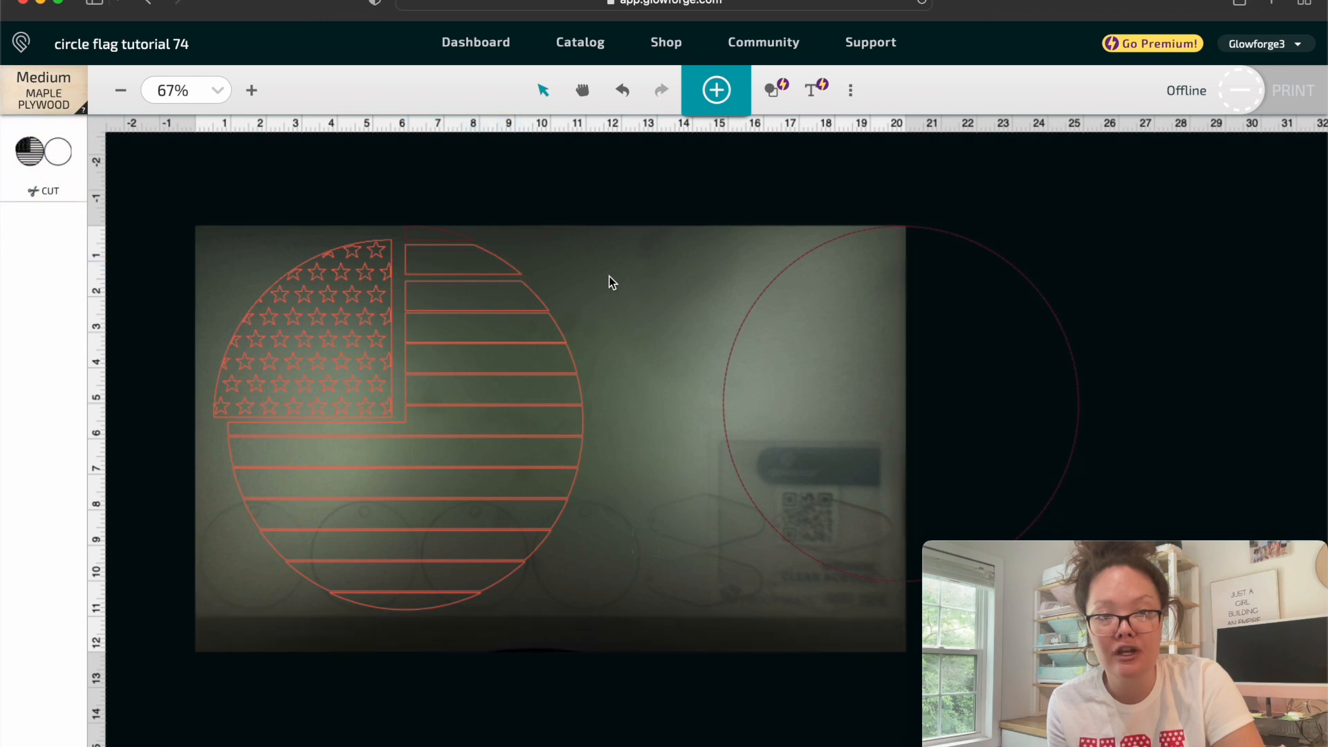
- Nudge the flag's bottom two stripes downward and the third stripe from the bottom upward
click(425, 621)
click(462, 581)
key(Down)
key(Down)
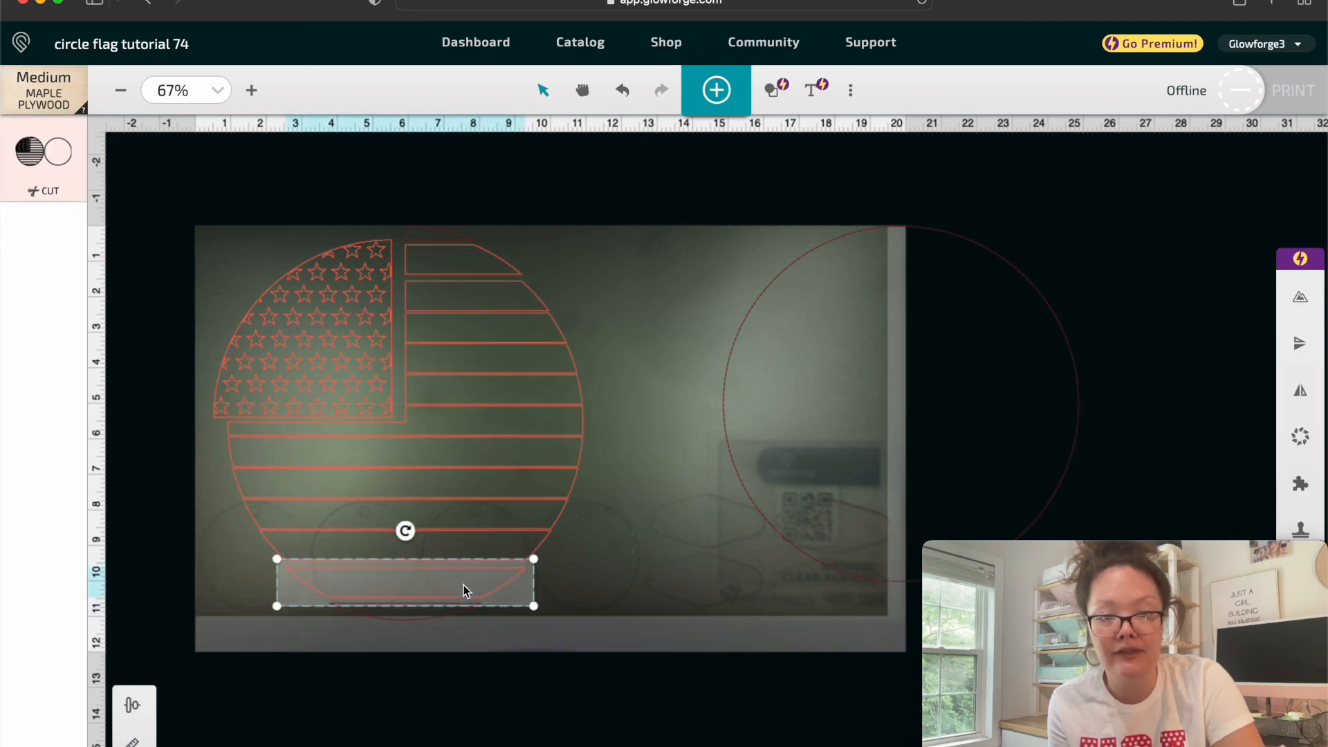
click(473, 543)
key(Up)
key(Up)
key(Up)
key(Up)
- Shift the quarter piece with the stars slightly right and up on the bed
click(334, 327)
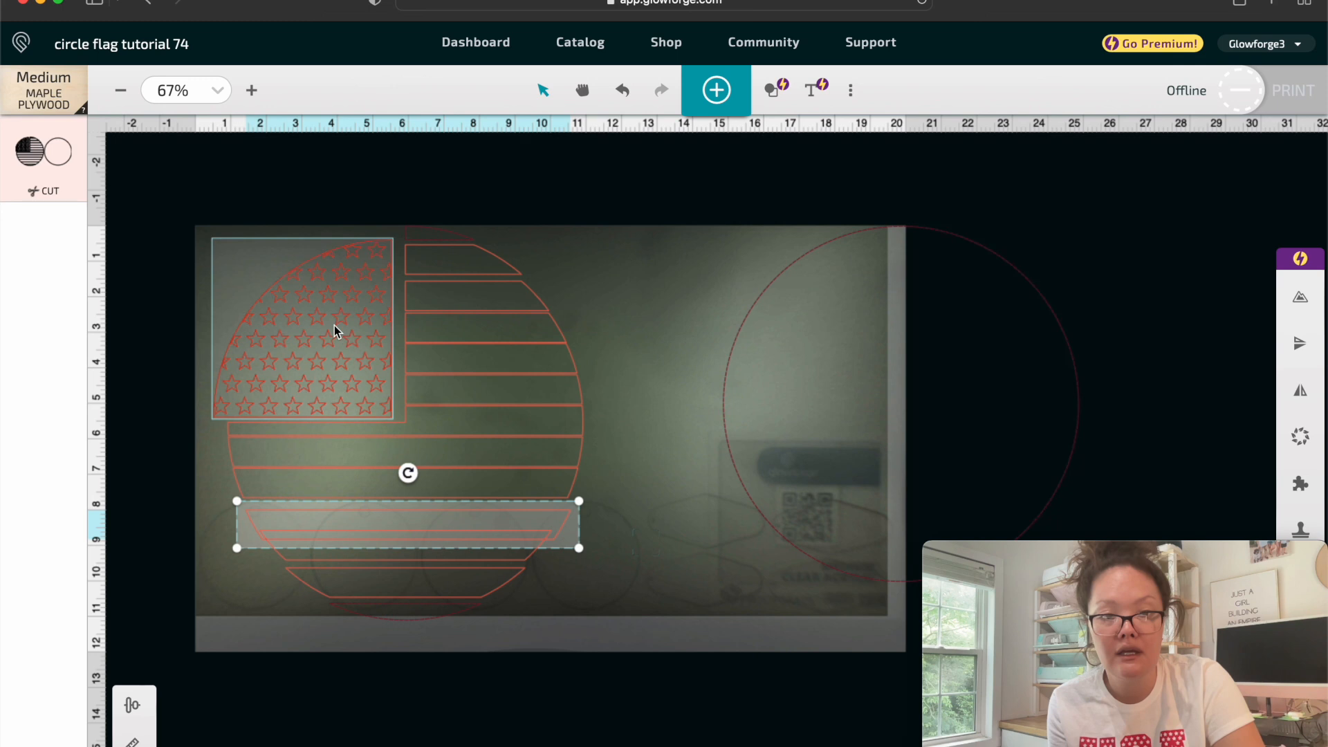
drag(334, 325, 337, 323)
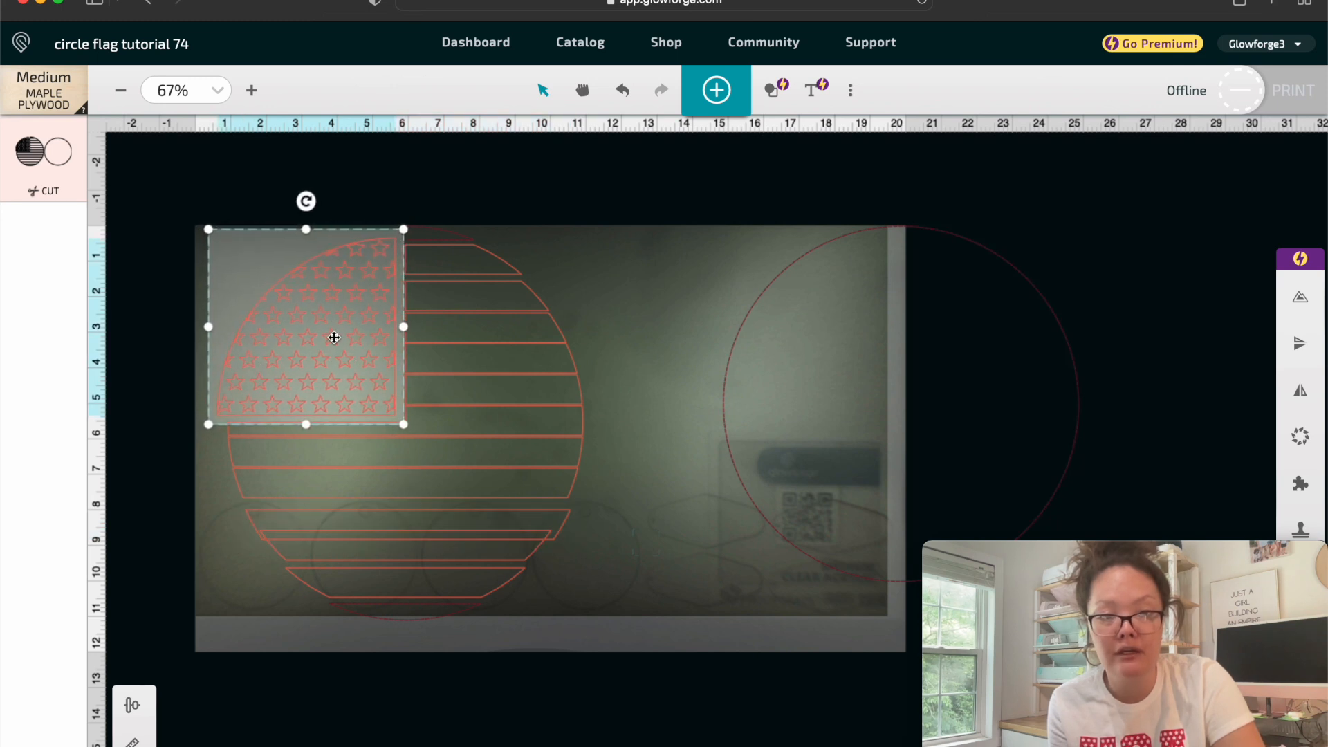
drag(345, 333, 345, 329)
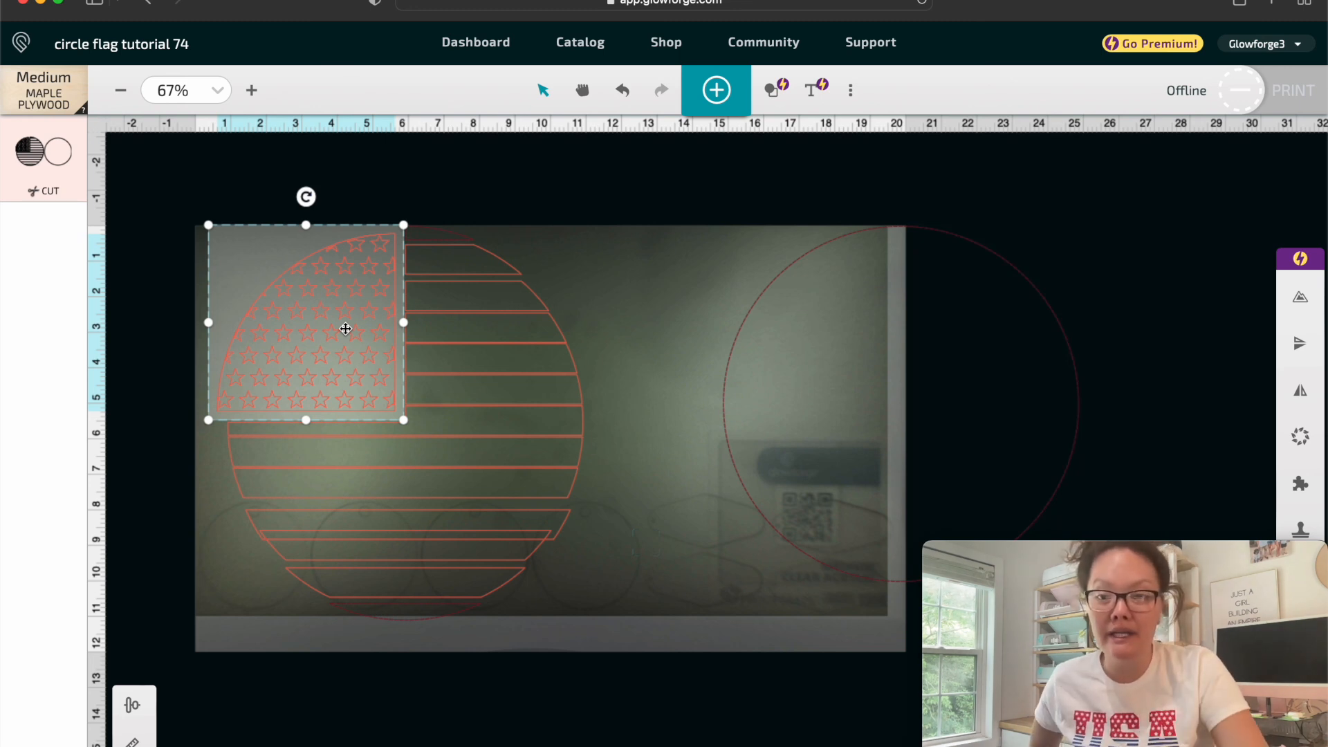
- Move the plain backing circle back toward the flag so it sits close beside the stripes
click(168, 268)
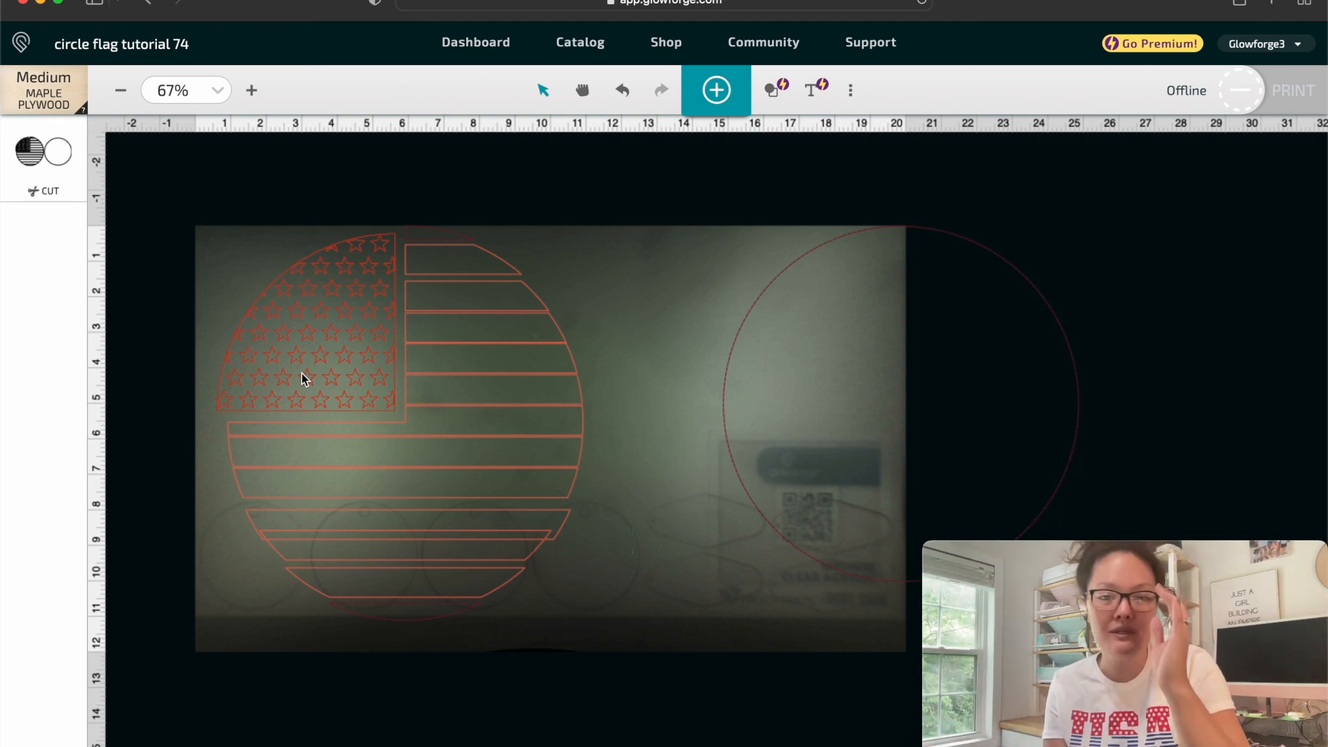
drag(768, 508, 646, 520)
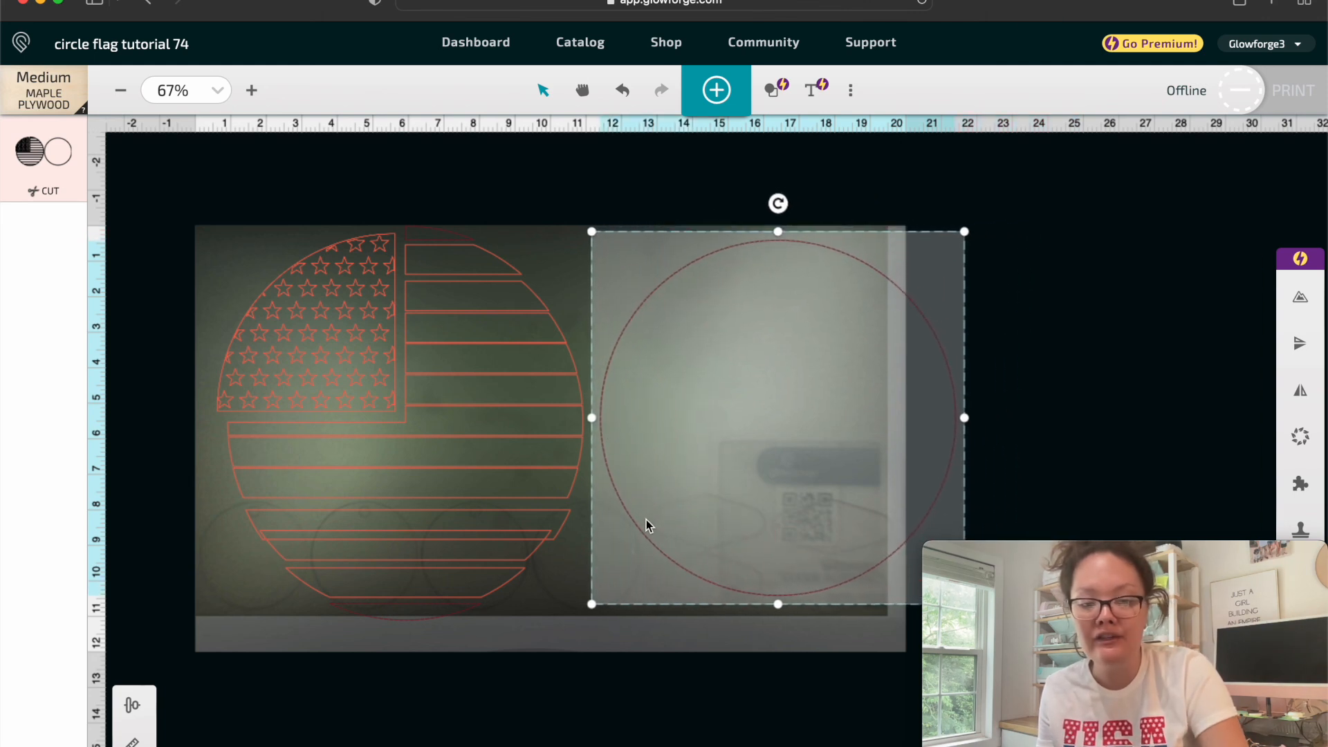
- Scale all the flag pieces and the backing circle down together, and shift the starred quarter up and left, away from the stripes
key(super+a)
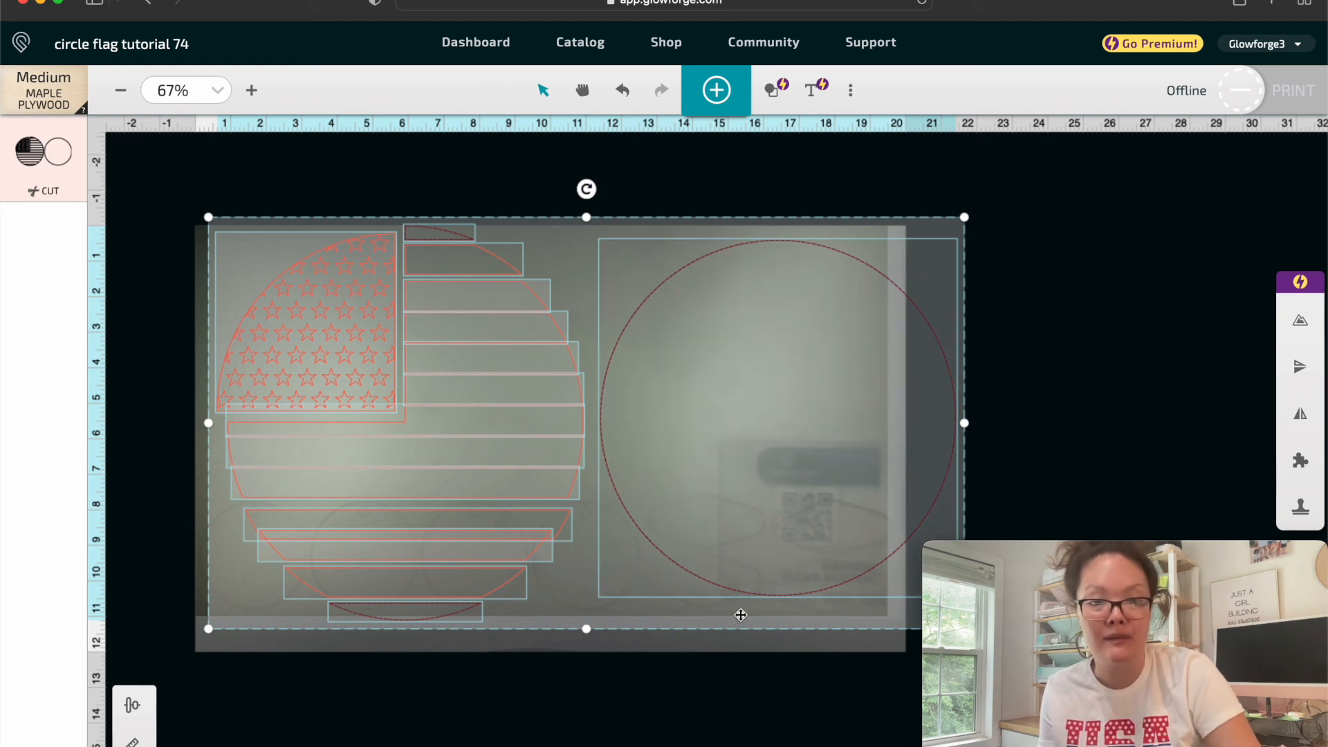
drag(699, 569, 694, 570)
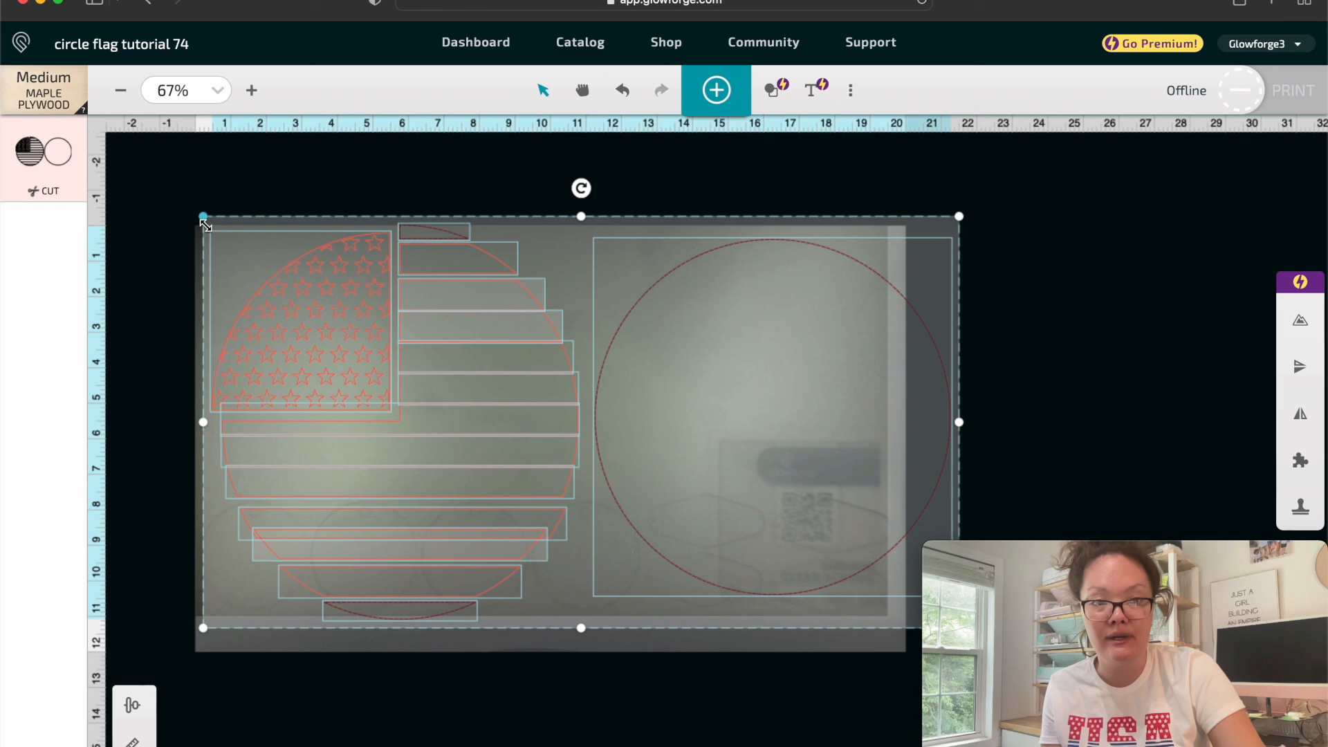
drag(203, 217, 265, 247)
click(285, 218)
drag(334, 321, 303, 314)
- Try enlarging only the starred quarter, and undo the size change
drag(234, 251, 211, 227)
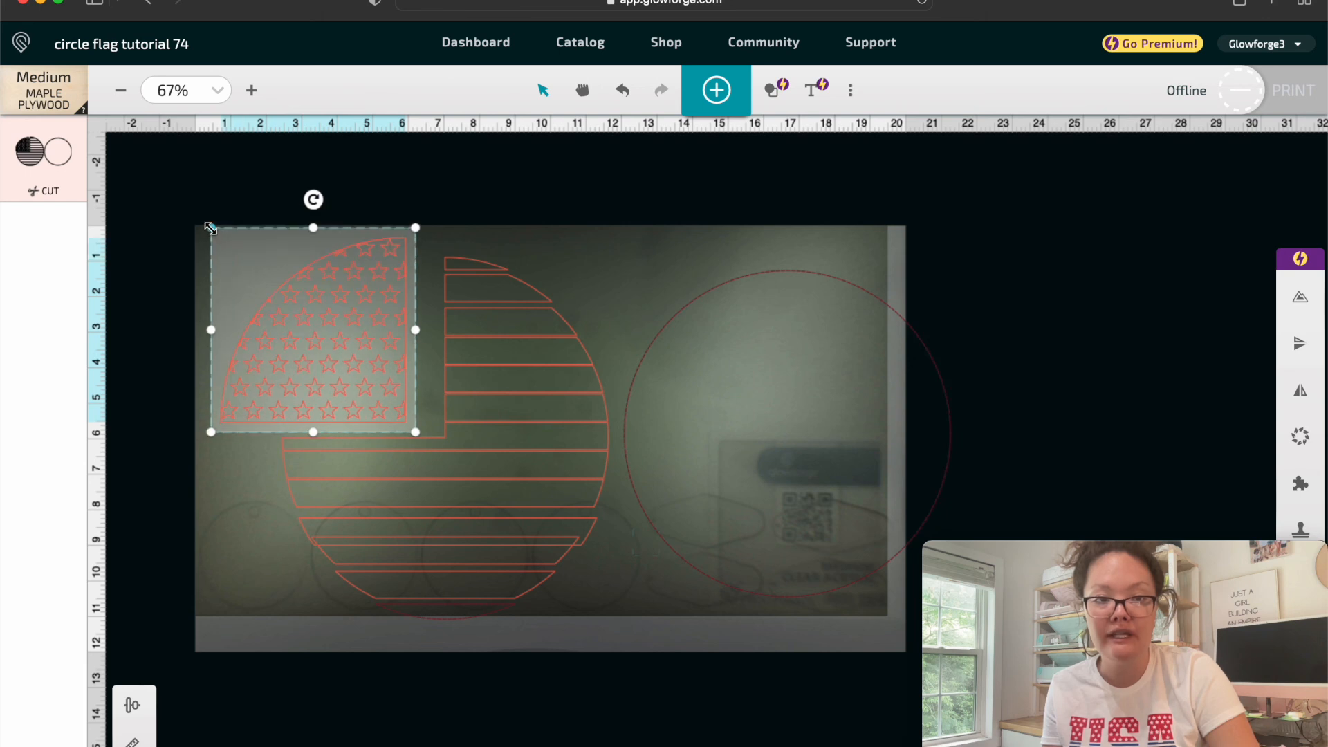
drag(296, 547, 601, 519)
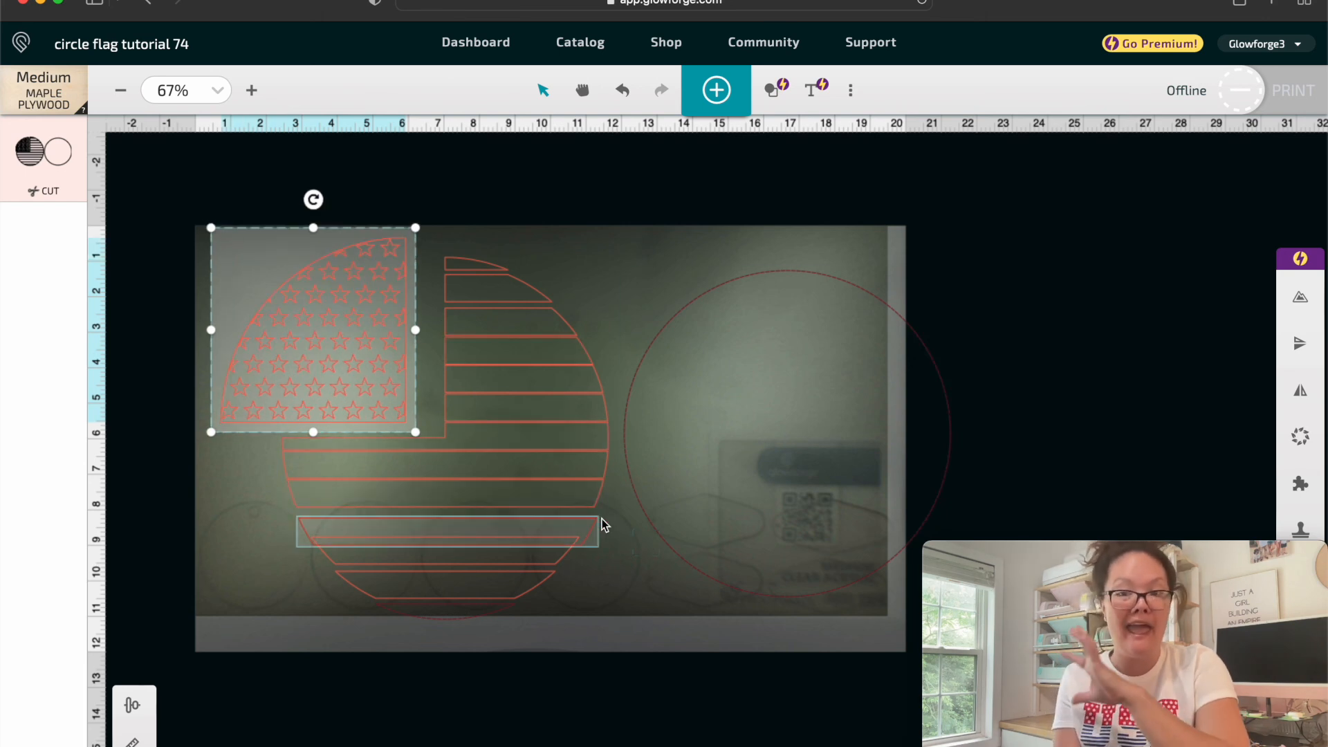
key(super+z)
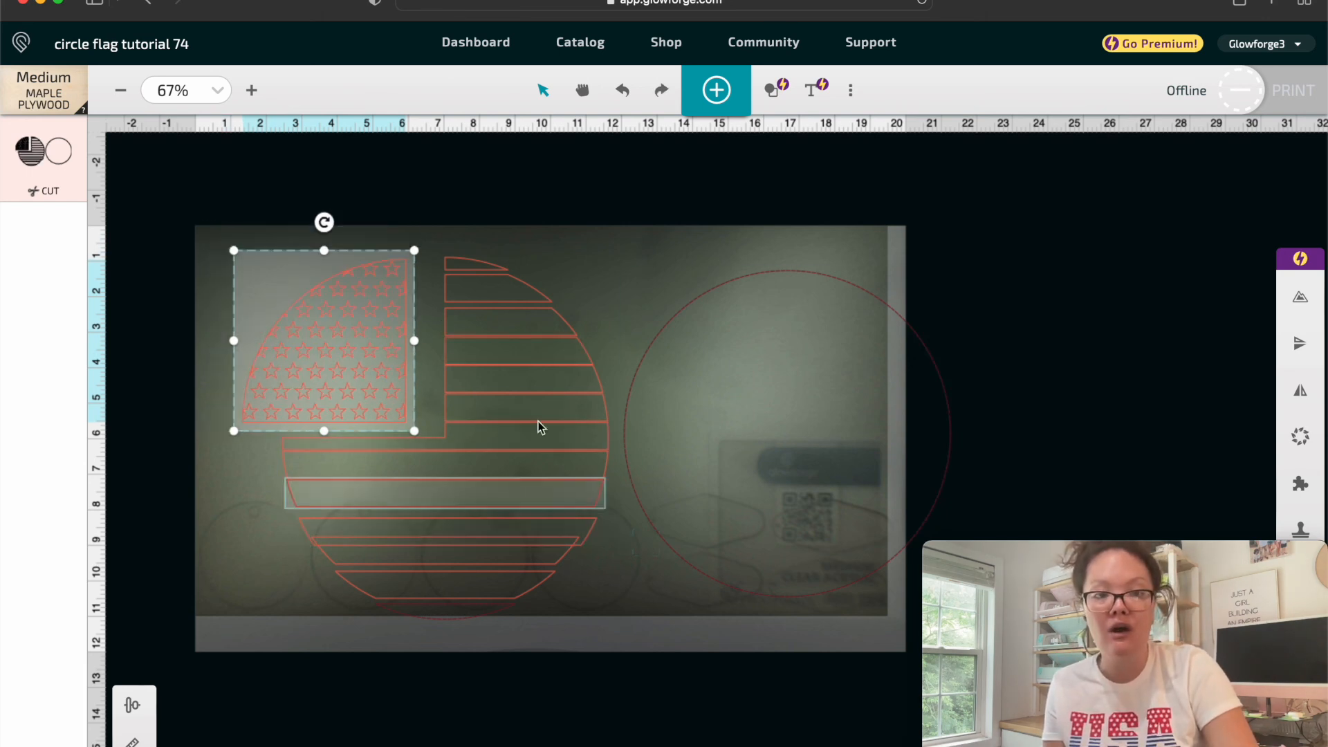
- Move all the pieces together slightly right and enlarge them proportionally as one selection toward the bed's upper-left corner
drag(221, 198, 828, 658)
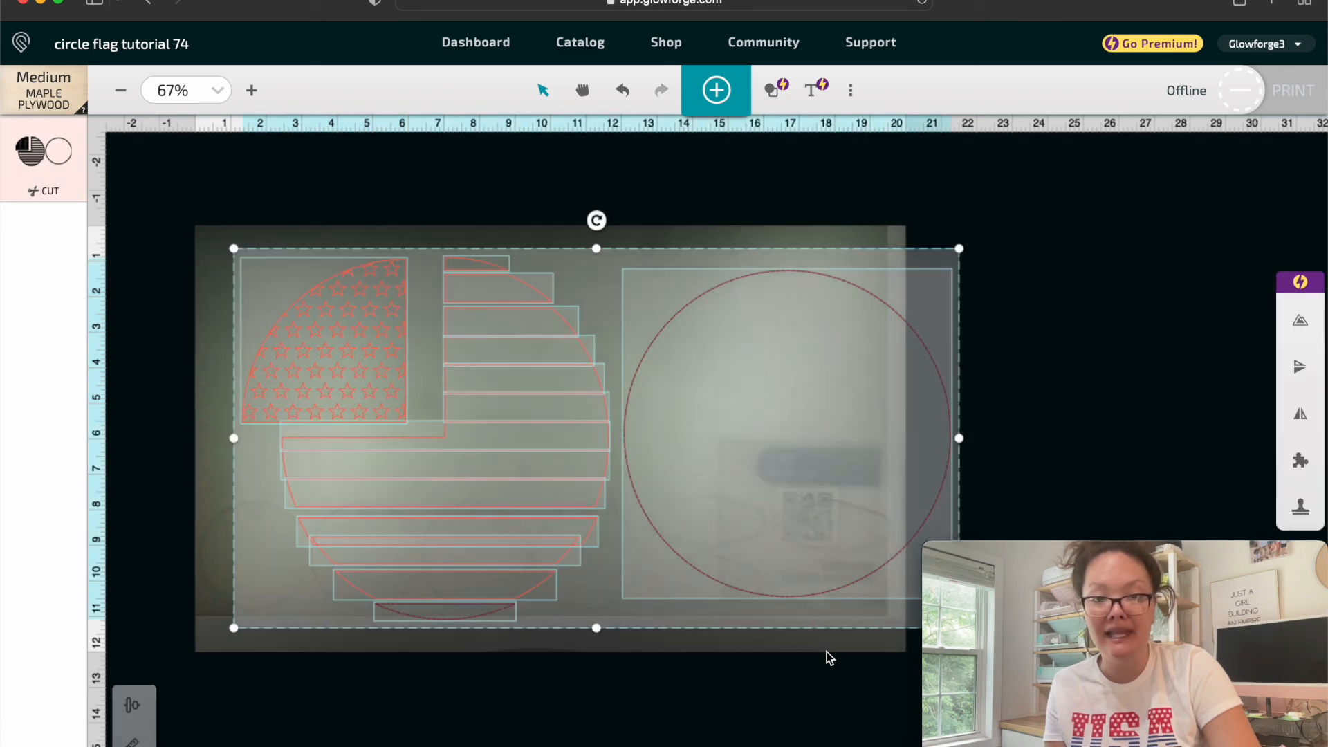
drag(749, 514, 771, 510)
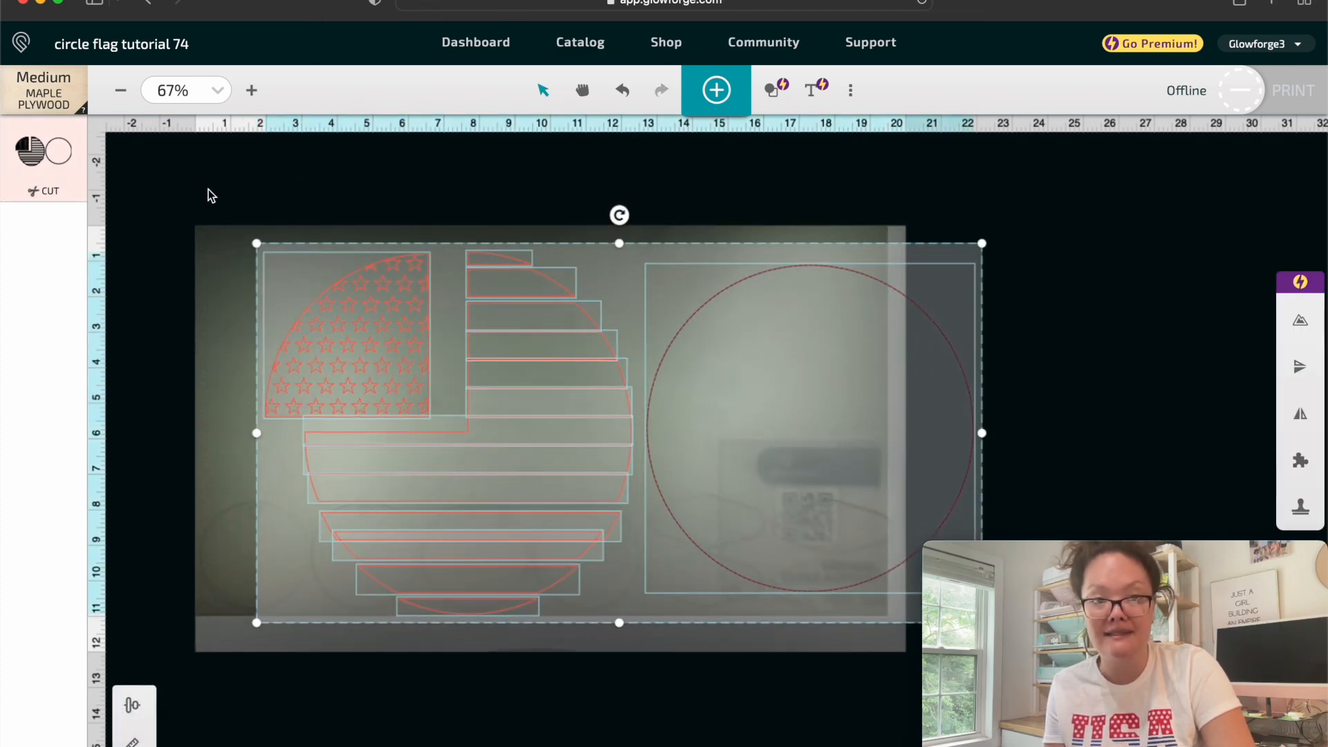
drag(256, 243, 184, 158)
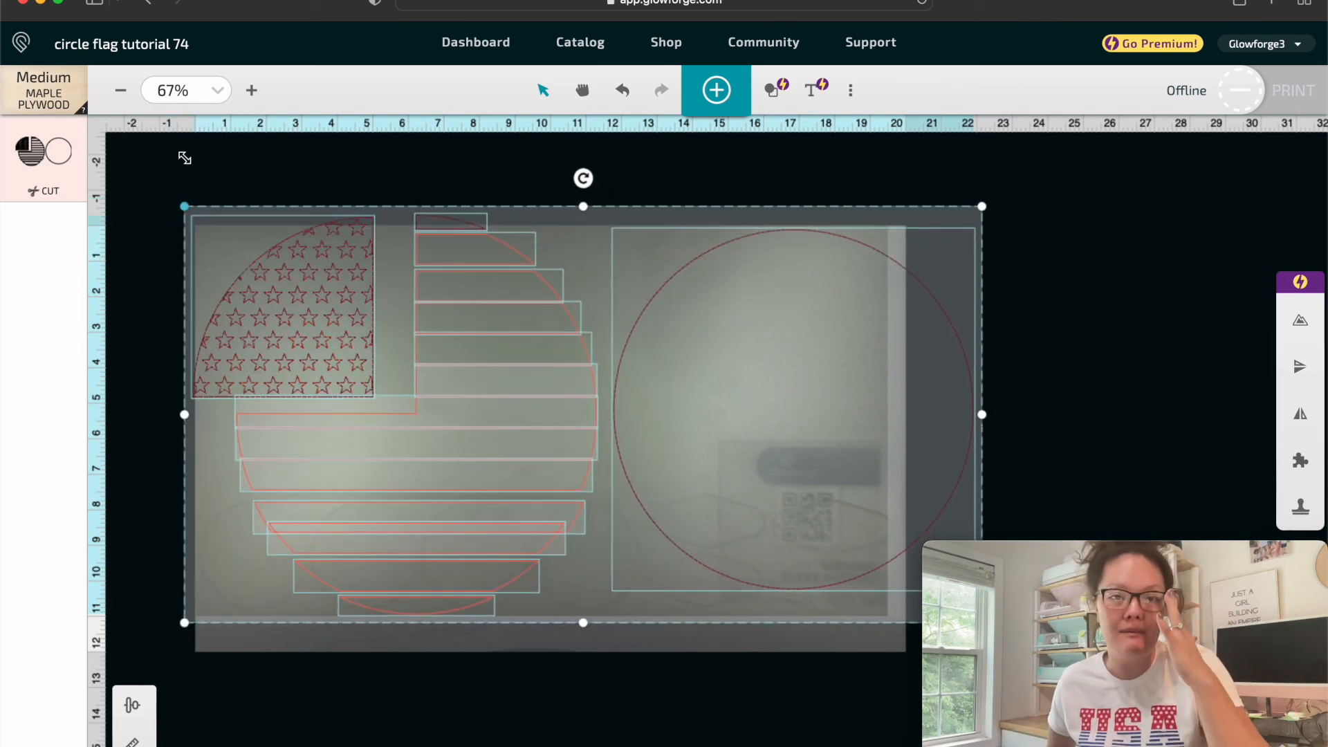
click(346, 168)
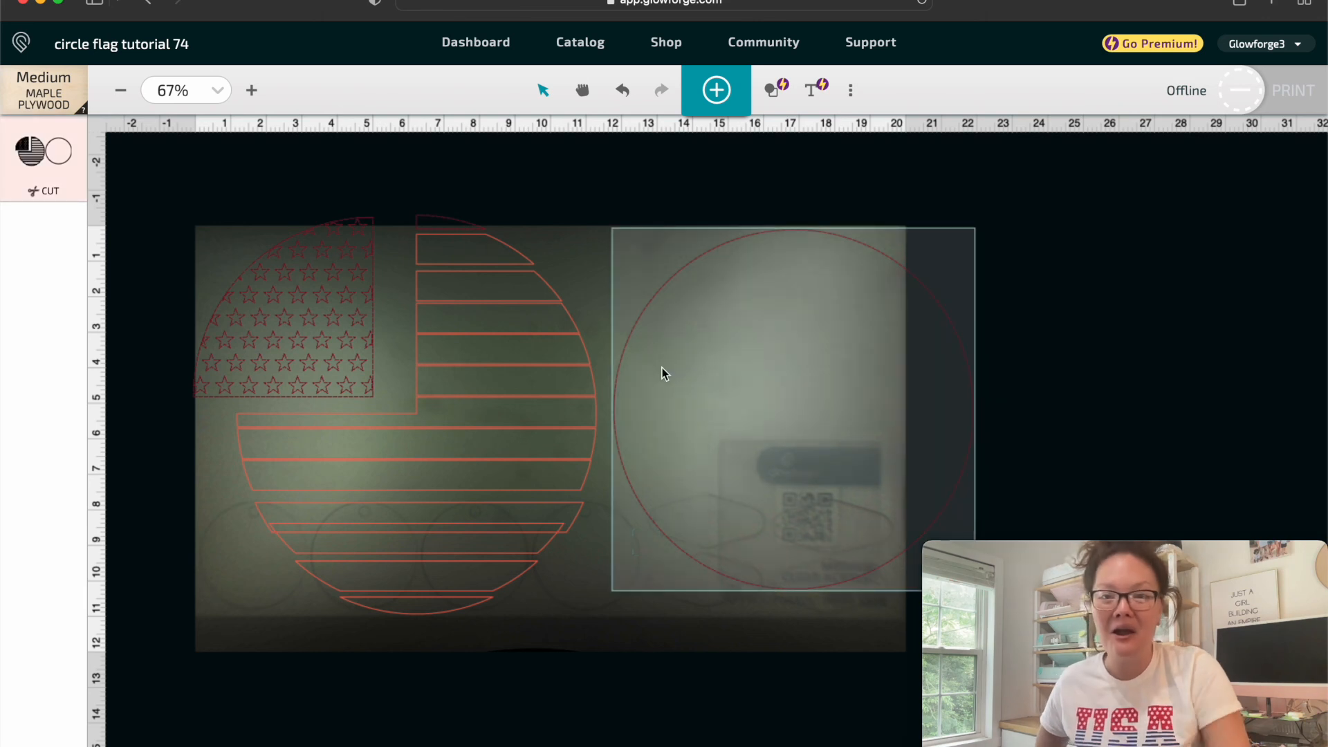